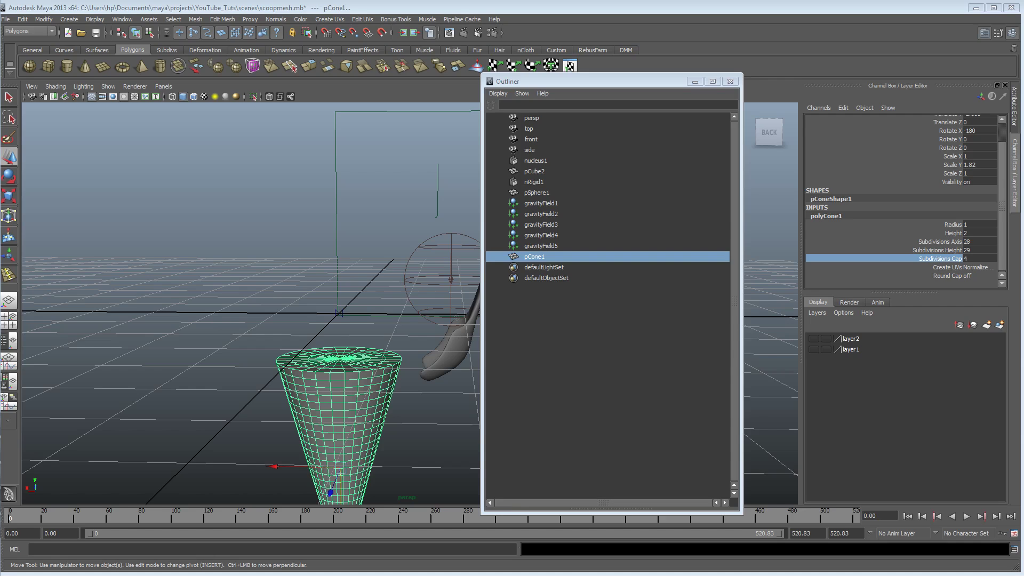
# Switch to the browser, play the short reference clip of the ice cream being pulled apart, and return to Maya.
pyautogui.hotkey('alt', 'Tab')
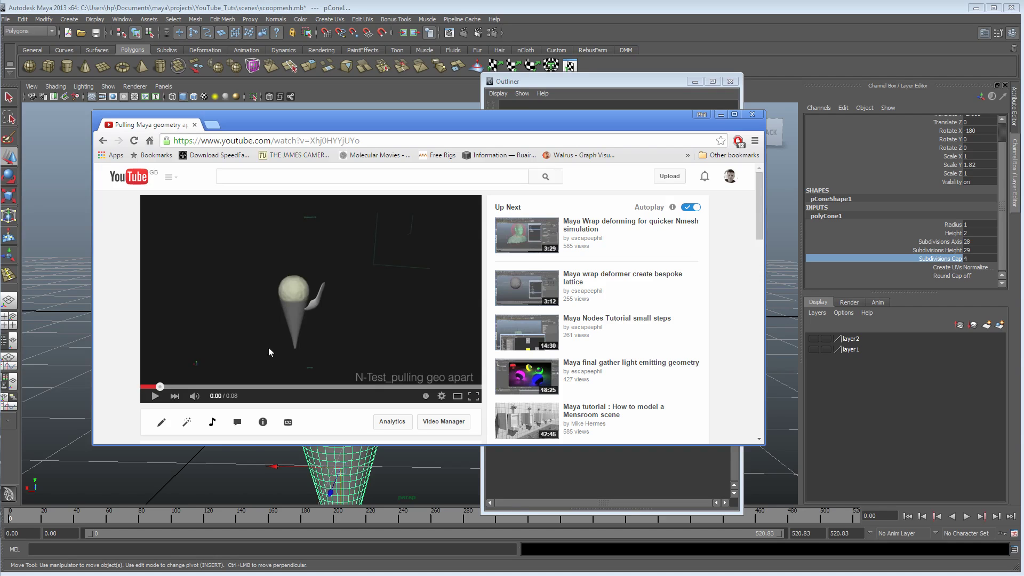
pyautogui.click(154, 396)
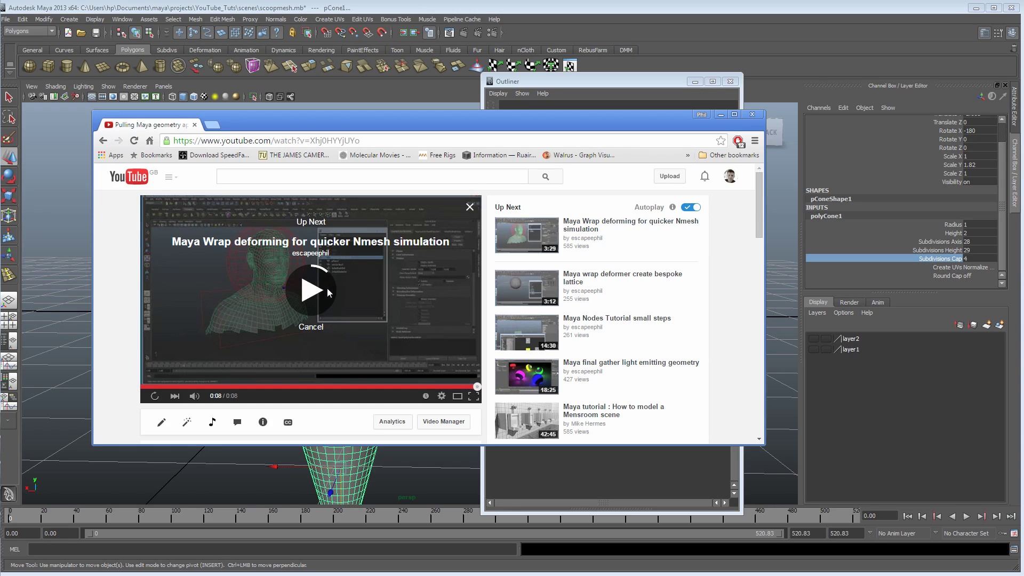
pyautogui.click(310, 326)
pyautogui.click(155, 396)
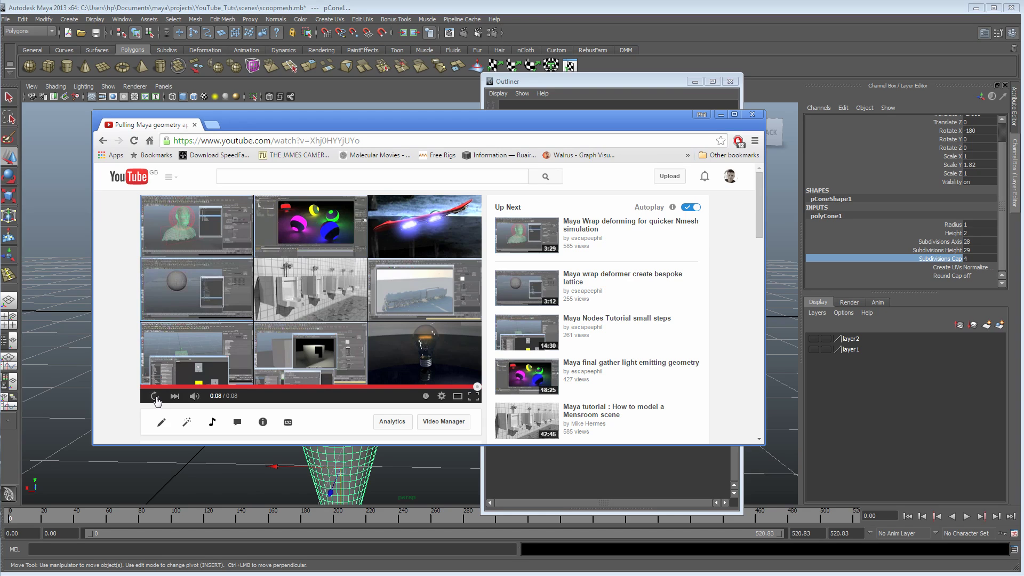
pyautogui.click(720, 116)
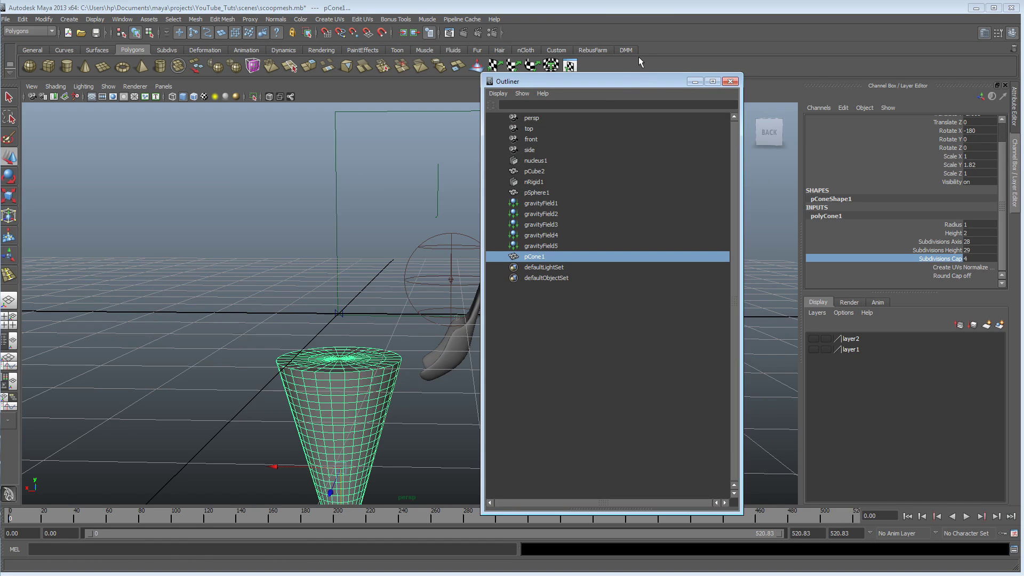
# Shrink the Outliner window and move it clear of the cone and scoop.
pyautogui.moveTo(633, 71); pyautogui.dragTo(635, 150)
pyautogui.moveTo(481, 219); pyautogui.dragTo(594, 220)
pyautogui.moveTo(647, 161); pyautogui.dragTo(693, 120)
# Deselect the cone and hide the viewport grid.
pyautogui.keyDown('alt'); pyautogui.moveTo(252, 425); pyautogui.dragTo(402, 326); pyautogui.keyUp('alt')
pyautogui.click(464, 368)
pyautogui.keyDown('alt'); pyautogui.moveTo(443, 367); pyautogui.dragTo(435, 369); pyautogui.keyUp('alt')
pyautogui.click(95, 19)
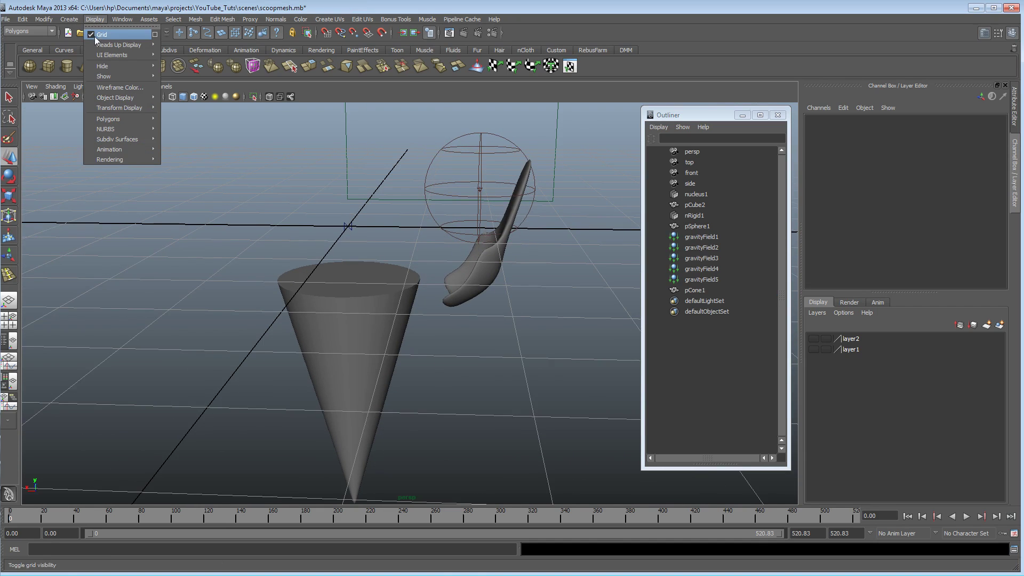
pyautogui.click(99, 35)
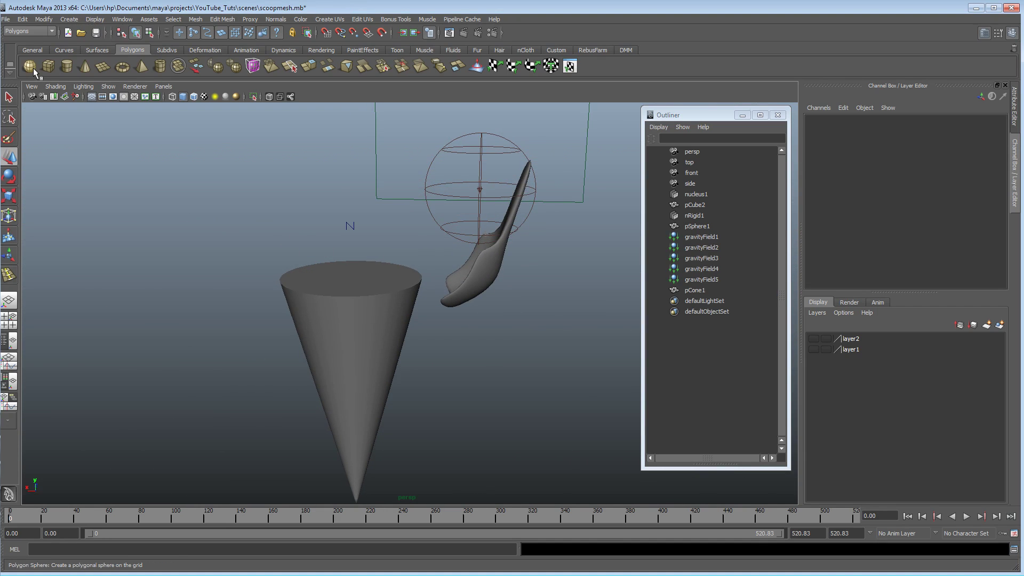
# Create a polygon sphere, scale it uniformly to 1.055 and lower it to Translate Y -0.31 so it sits in the cone.
pyautogui.click(29, 67)
pyautogui.keyDown('alt'); pyautogui.moveTo(386, 263); pyautogui.dragTo(397, 265); pyautogui.keyUp('alt')
pyautogui.press('r')
pyautogui.moveTo(348, 229); pyautogui.dragTo(366, 226)
pyautogui.keyDown('alt'); pyautogui.moveTo(389, 258); pyautogui.dragTo(399, 260); pyautogui.keyUp('alt')
pyautogui.moveTo(343, 222); pyautogui.dragTo(331, 224)
pyautogui.press('w')
pyautogui.moveTo(344, 159); pyautogui.dragTo(344, 184)
# Bevel the edge loop around the cone's top rim.
pyautogui.keyDown('alt'); pyautogui.moveTo(299, 235); pyautogui.dragTo(366, 296); pyautogui.keyUp('alt')
pyautogui.click(315, 322)
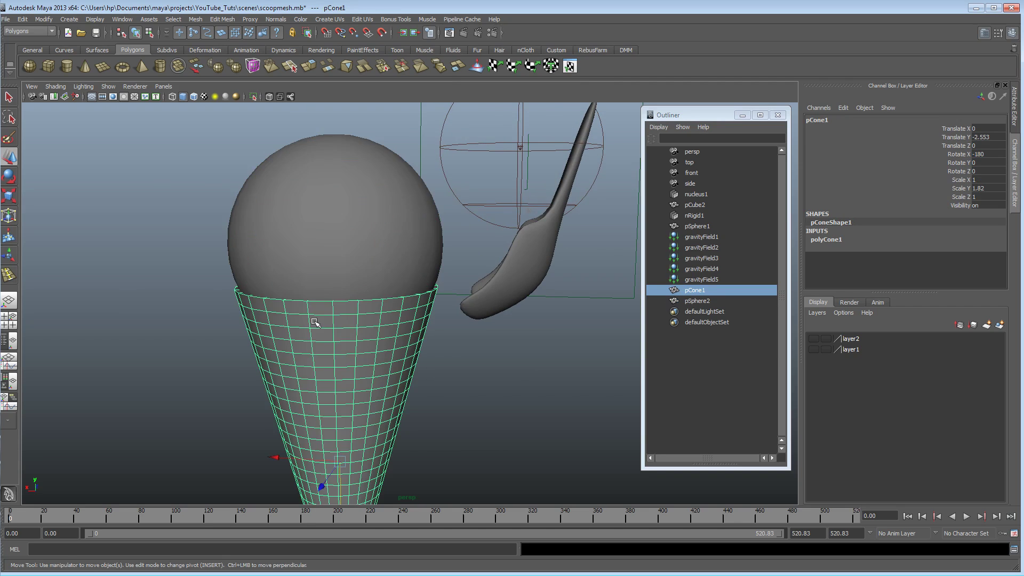
pyautogui.keyDown('alt'); pyautogui.moveTo(314, 323); pyautogui.dragTo(567, 326, button='right'); pyautogui.keyUp('alt')
pyautogui.keyDown('alt'); pyautogui.moveTo(567, 327); pyautogui.dragTo(377, 328); pyautogui.keyUp('alt')
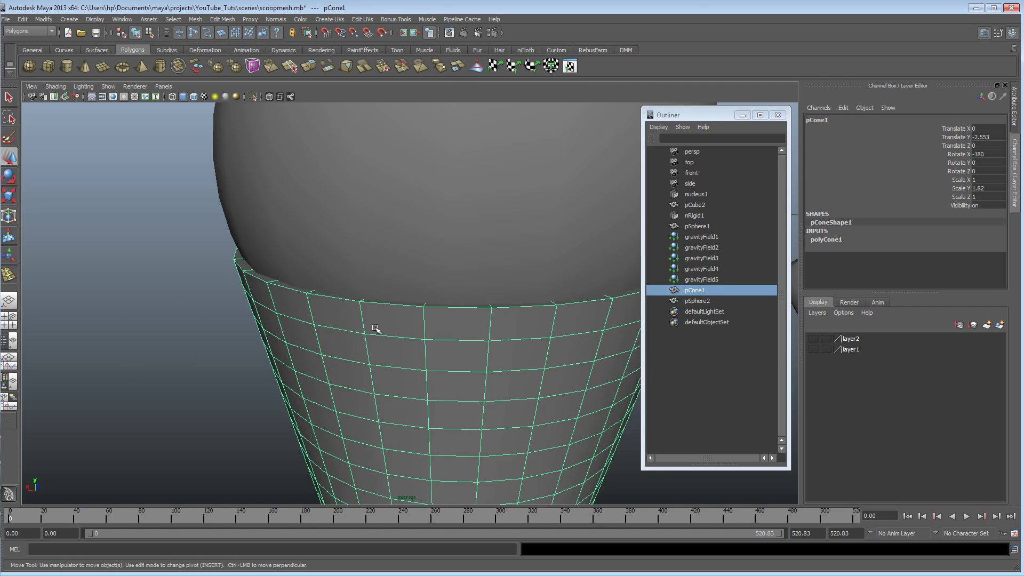
pyautogui.press('F10')
pyautogui.doubleClick(372, 301)
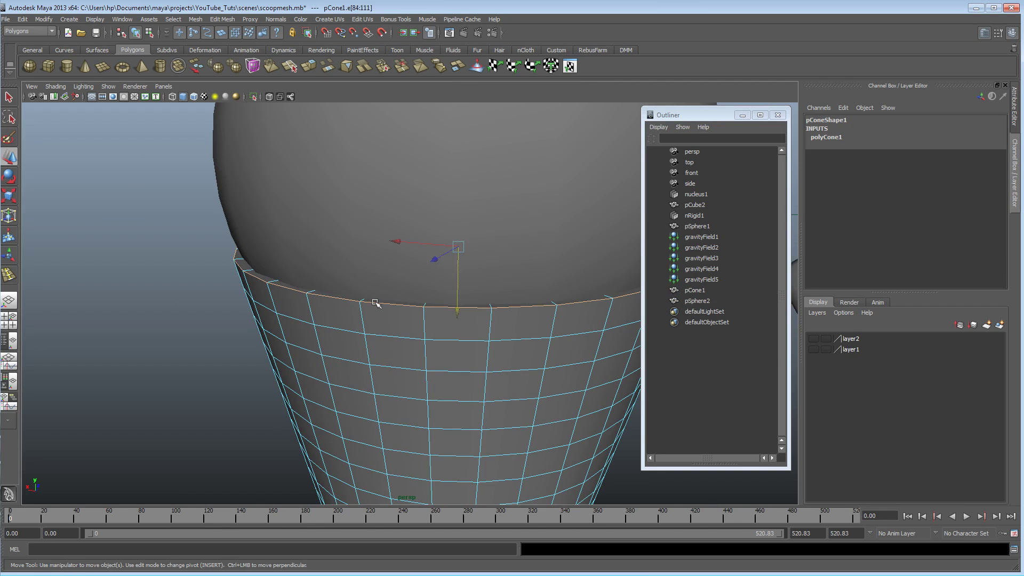
pyautogui.click(217, 20)
pyautogui.click(251, 325)
pyautogui.keyDown('alt'); pyautogui.moveTo(305, 333); pyautogui.dragTo(355, 336); pyautogui.keyUp('alt')
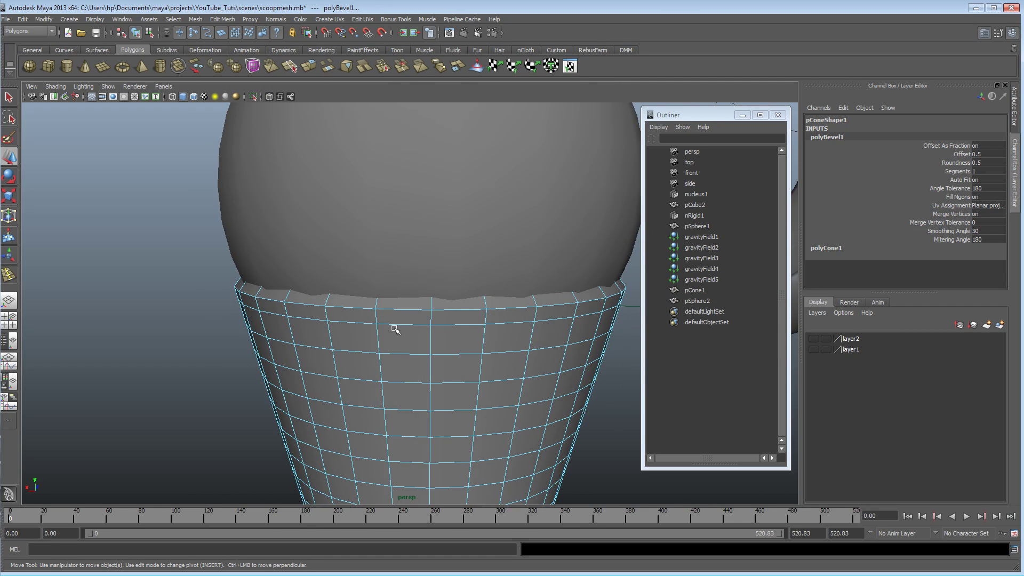
# Select the sphere on the cone and briefly show layer2 to check its gravity fields, hiding it again.
pyautogui.click(414, 157)
pyautogui.keyDown('alt'); pyautogui.moveTo(450, 228); pyautogui.dragTo(333, 314); pyautogui.keyUp('alt')
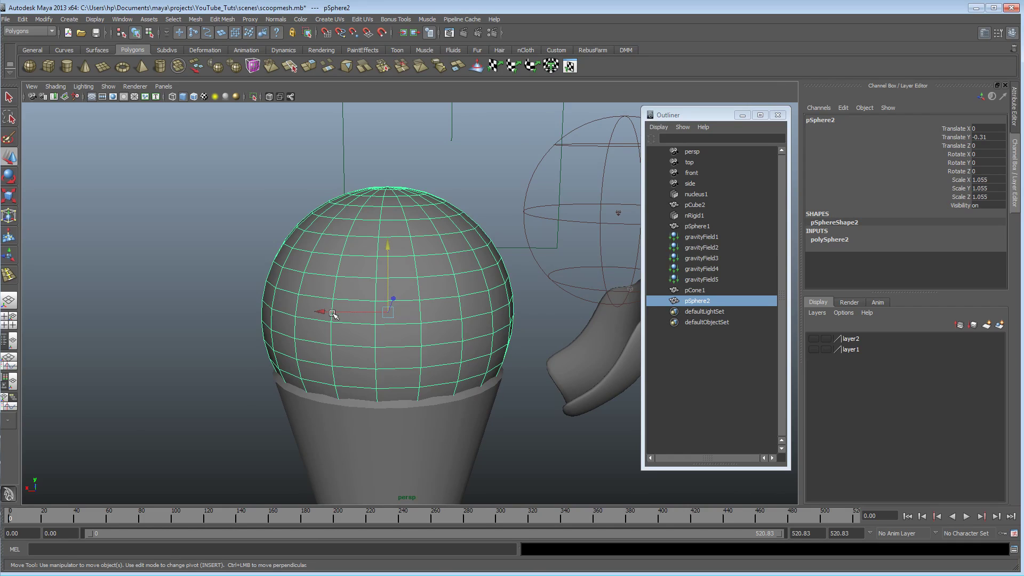
pyautogui.moveTo(343, 321)
pyautogui.keyDown('alt'); pyautogui.mouseDown()
pyautogui.moveTo(373, 325)
pyautogui.moveTo(354, 325)
pyautogui.mouseUp(); pyautogui.keyUp('alt')
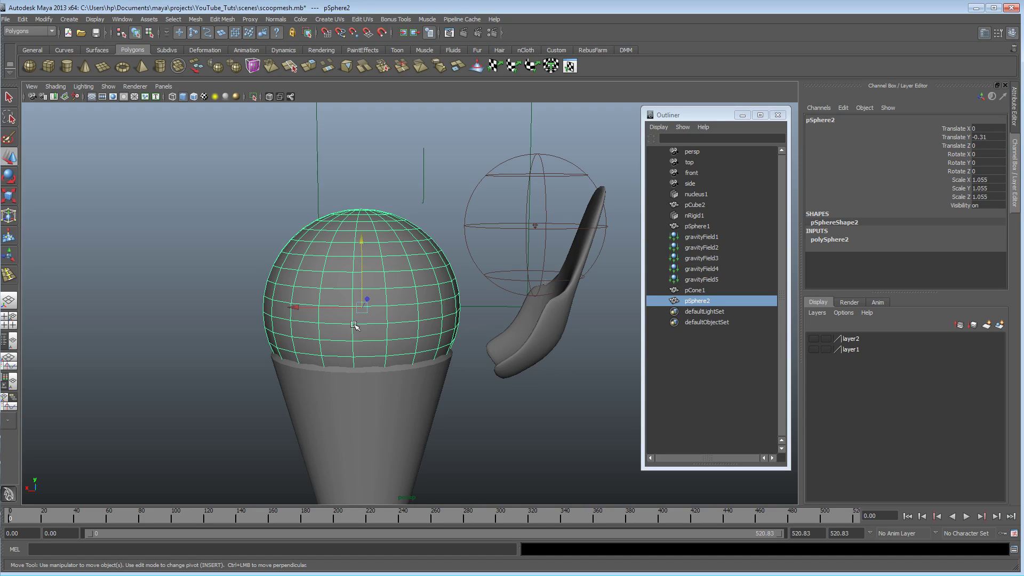
pyautogui.click(813, 339)
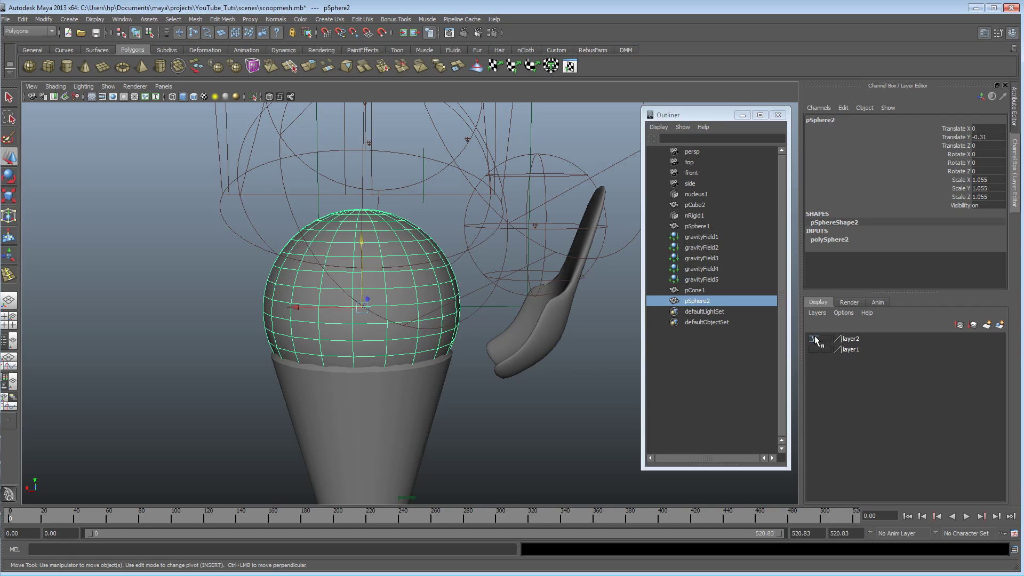
pyautogui.click(815, 339)
# Switch the menu set to nDynamics, keeping the sphere selected.
pyautogui.keyDown('alt'); pyautogui.moveTo(278, 332); pyautogui.dragTo(304, 347); pyautogui.keyUp('alt')
pyautogui.keyDown('alt'); pyautogui.moveTo(304, 347); pyautogui.dragTo(328, 356, button='middle'); pyautogui.keyUp('alt')
pyautogui.keyDown('alt'); pyautogui.moveTo(327, 356); pyautogui.dragTo(371, 364, button='right'); pyautogui.keyUp('alt')
pyautogui.keyDown('alt'); pyautogui.moveTo(371, 363); pyautogui.dragTo(352, 360); pyautogui.keyUp('alt')
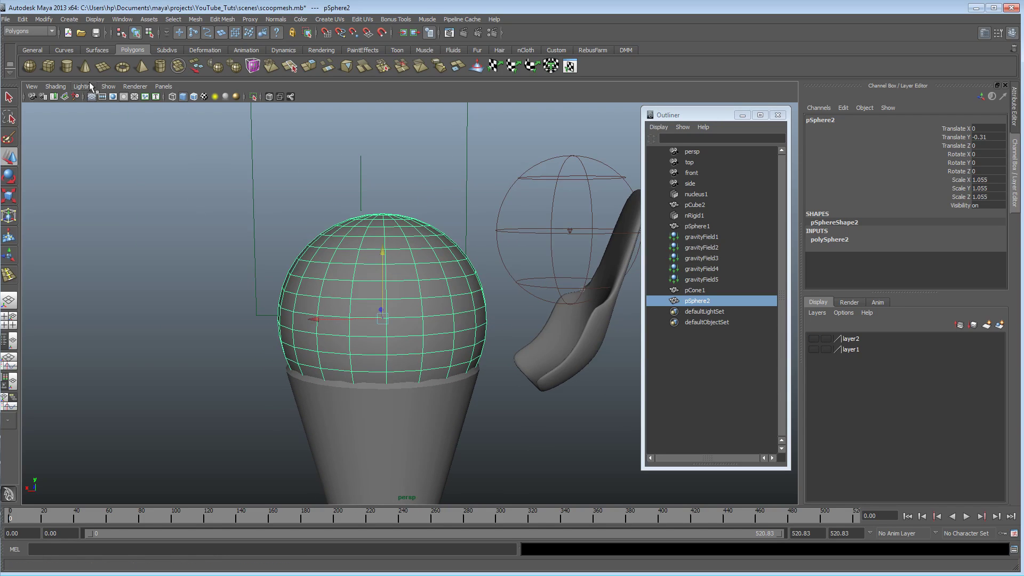
pyautogui.click(42, 32)
pyautogui.click(40, 75)
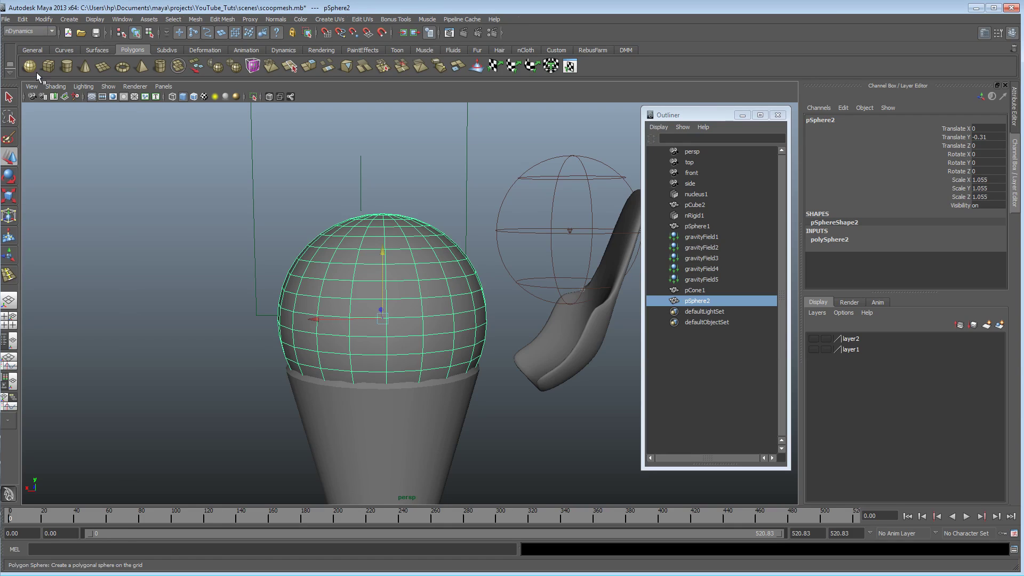
# Try filling the sphere with Water nParticles on the nucleus1 solver at a resolution lower than 50.
pyautogui.click(178, 19)
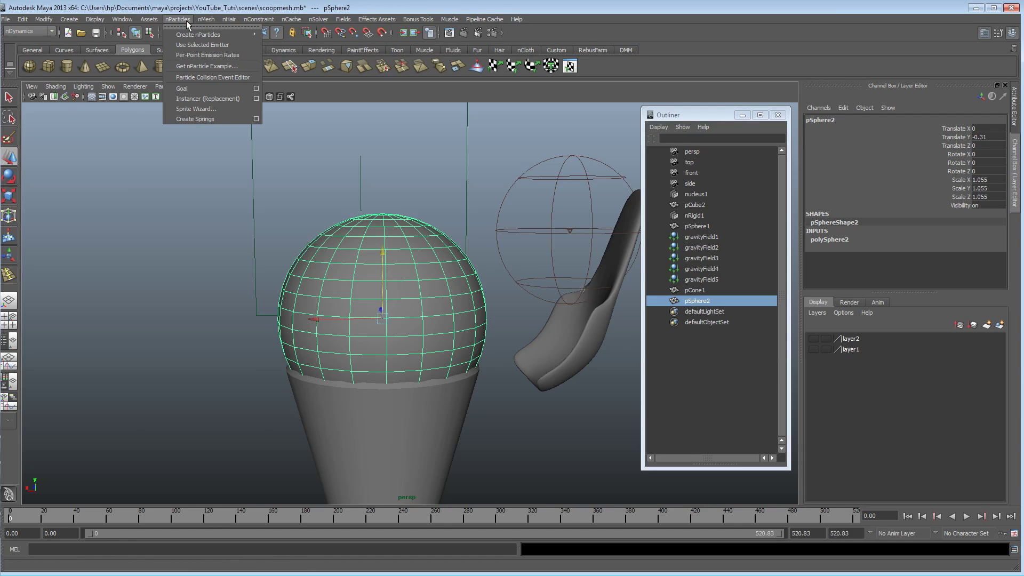
pyautogui.moveTo(190, 34)
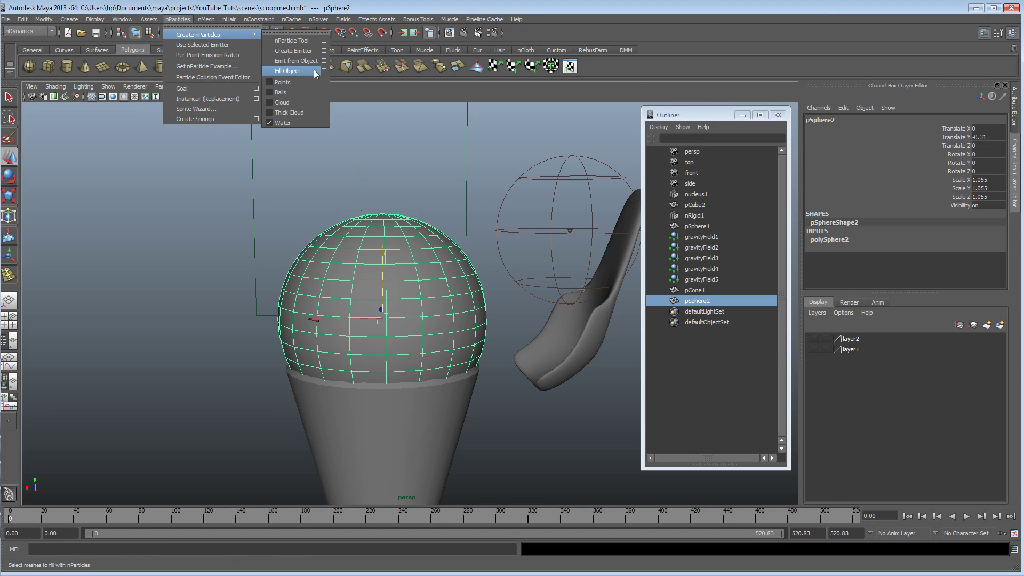
pyautogui.click(324, 71)
pyautogui.moveTo(631, 79); pyautogui.dragTo(434, 80)
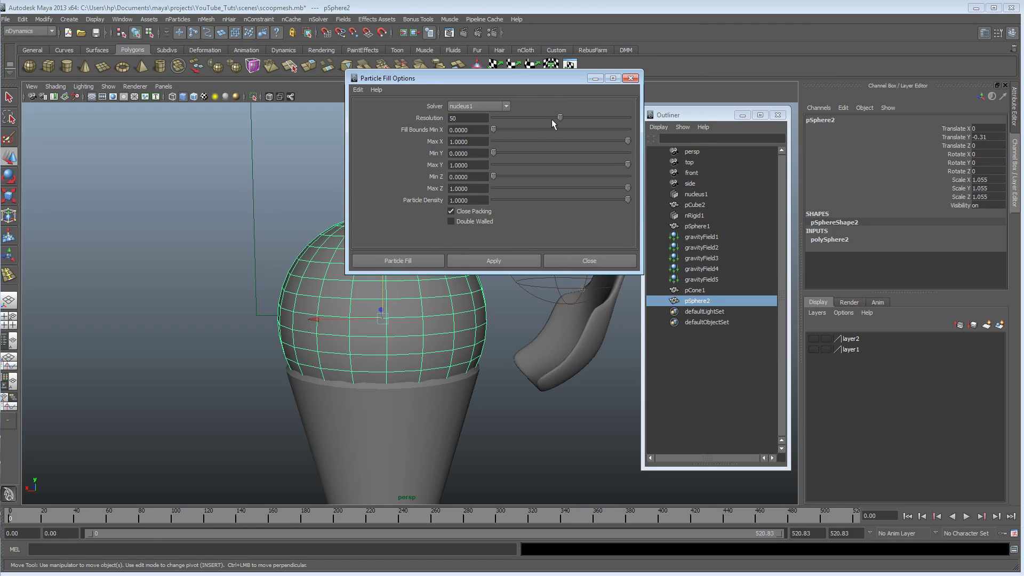
pyautogui.moveTo(560, 117); pyautogui.dragTo(548, 119)
pyautogui.click(497, 259)
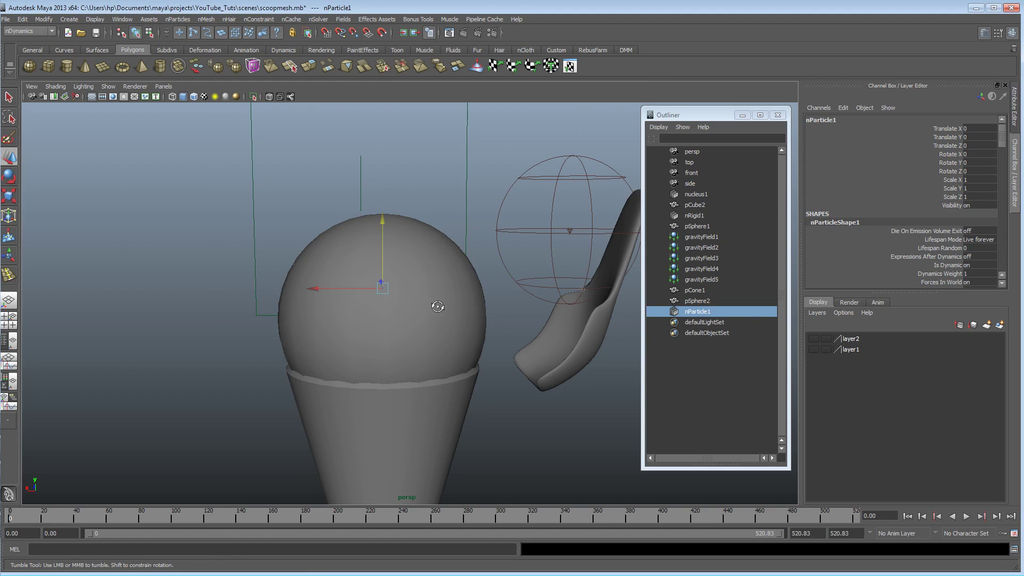
# Examine the particle fill inside the sphere in wireframe from several angles and distances.
pyautogui.press('4')
pyautogui.moveTo(437, 307)
pyautogui.keyDown('alt'); pyautogui.mouseDown()
pyautogui.moveTo(418, 311)
pyautogui.moveTo(427, 311)
pyautogui.mouseUp(); pyautogui.keyUp('alt')
pyautogui.keyDown('alt'); pyautogui.moveTo(470, 312); pyautogui.dragTo(618, 313, button='right'); pyautogui.keyUp('alt')
pyautogui.keyDown('alt'); pyautogui.moveTo(341, 319); pyautogui.dragTo(348, 315); pyautogui.keyUp('alt')
pyautogui.keyDown('alt'); pyautogui.moveTo(348, 315); pyautogui.dragTo(208, 314, button='right'); pyautogui.keyUp('alt')
pyautogui.keyDown('alt'); pyautogui.moveTo(316, 313); pyautogui.dragTo(299, 313); pyautogui.keyUp('alt')
pyautogui.keyDown('alt'); pyautogui.moveTo(299, 313); pyautogui.dragTo(253, 313, button='right'); pyautogui.keyUp('alt')
pyautogui.keyDown('alt'); pyautogui.moveTo(252, 313); pyautogui.dragTo(357, 318); pyautogui.keyUp('alt')
pyautogui.keyDown('alt'); pyautogui.moveTo(357, 318); pyautogui.dragTo(400, 318, button='right'); pyautogui.keyUp('alt')
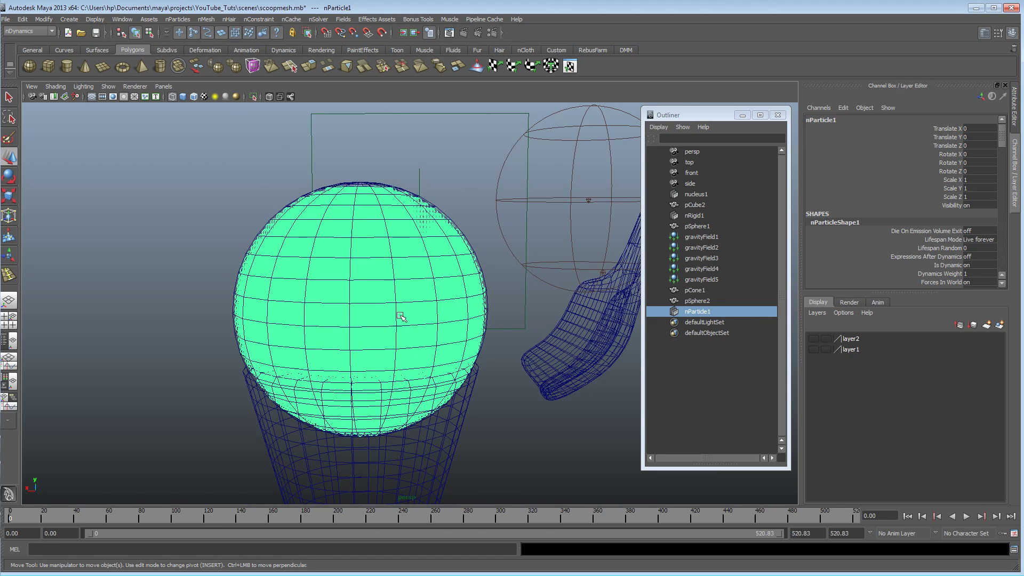
# Try putting the sphere on a new display layer and hiding it to view the particles shaded.
pyautogui.click(252, 241)
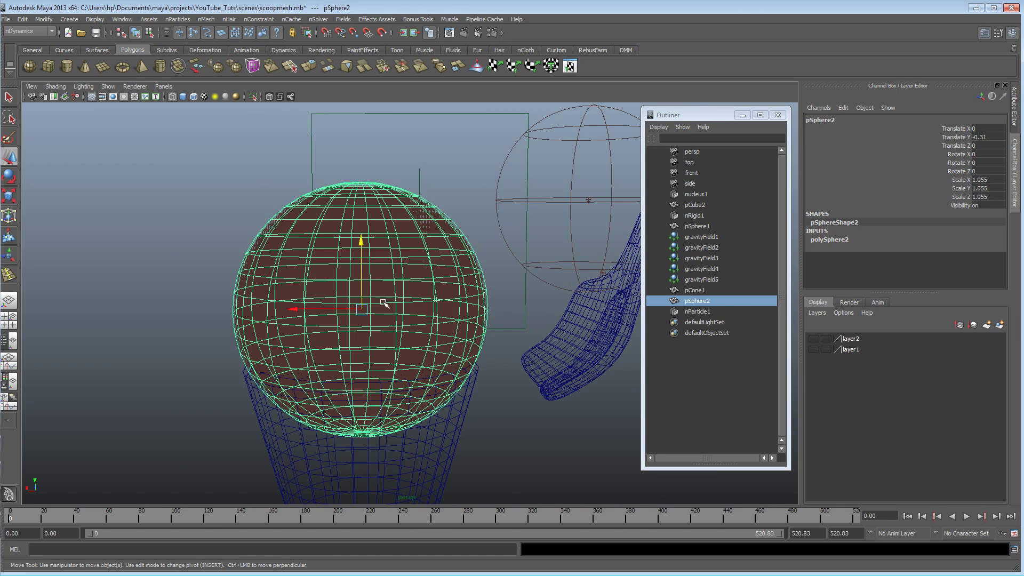
pyautogui.click(999, 324)
pyautogui.click(813, 339)
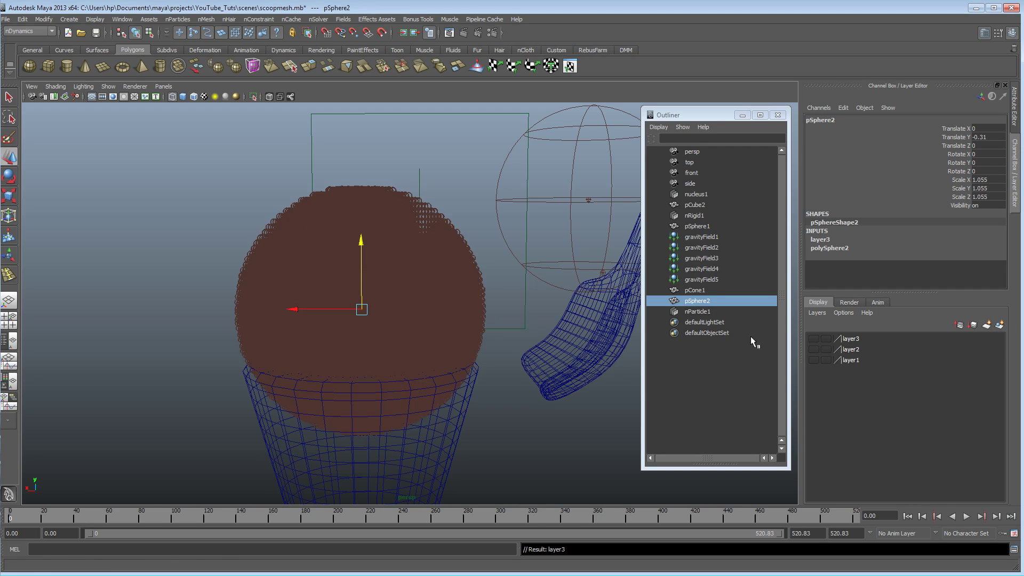
pyautogui.press('5')
pyautogui.moveTo(421, 344)
pyautogui.keyDown('alt'); pyautogui.mouseDown()
pyautogui.moveTo(392, 348)
pyautogui.moveTo(405, 351)
pyautogui.mouseUp(); pyautogui.keyUp('alt')
# Undo the new display layer and the first particle fill, back to the selected sphere in wireframe.
pyautogui.hotkey('ctrl', 'z')
pyautogui.hotkey('ctrl', 'z')
pyautogui.hotkey('ctrl', 'z')
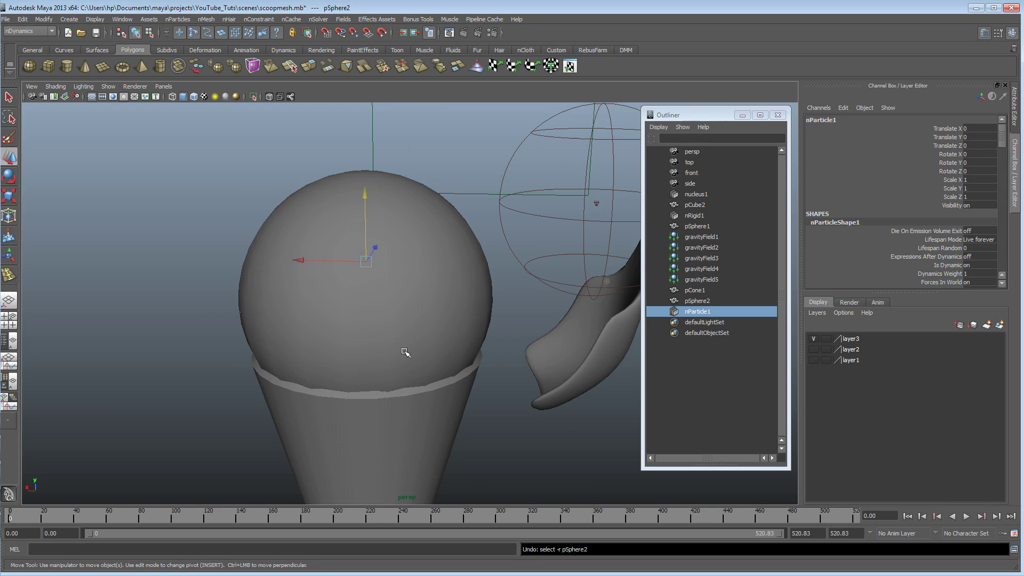
pyautogui.press('4')
pyautogui.hotkey('ctrl', 'z')
pyautogui.hotkey('ctrl', 'z')
pyautogui.hotkey('ctrl', 'z')
pyautogui.hotkey('ctrl', 'z')
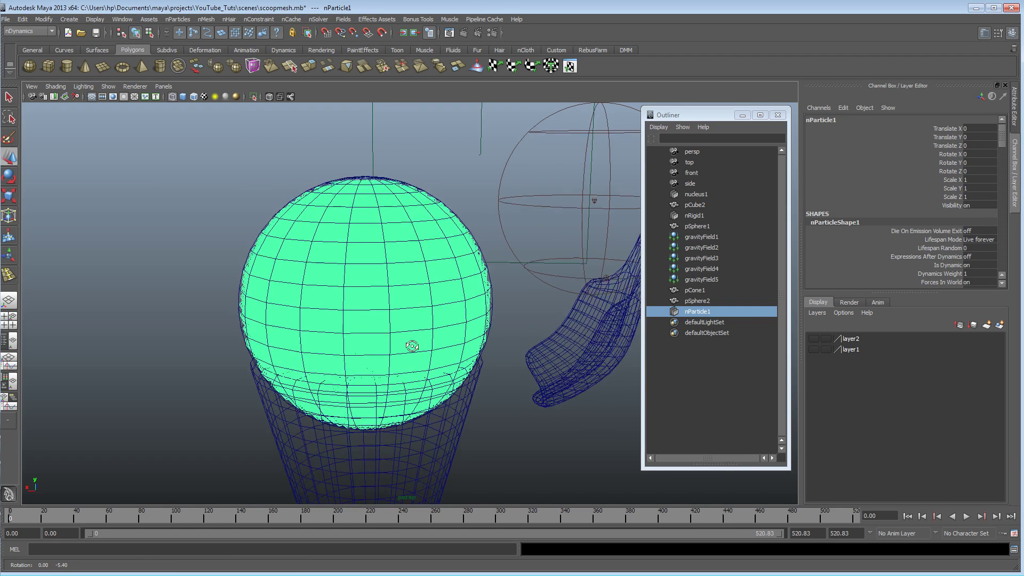
# Fill the sphere with Water nParticles on nucleus1 at resolution 25, with close packing on.
pyautogui.keyDown('alt'); pyautogui.moveTo(400, 349); pyautogui.dragTo(405, 354); pyautogui.keyUp('alt')
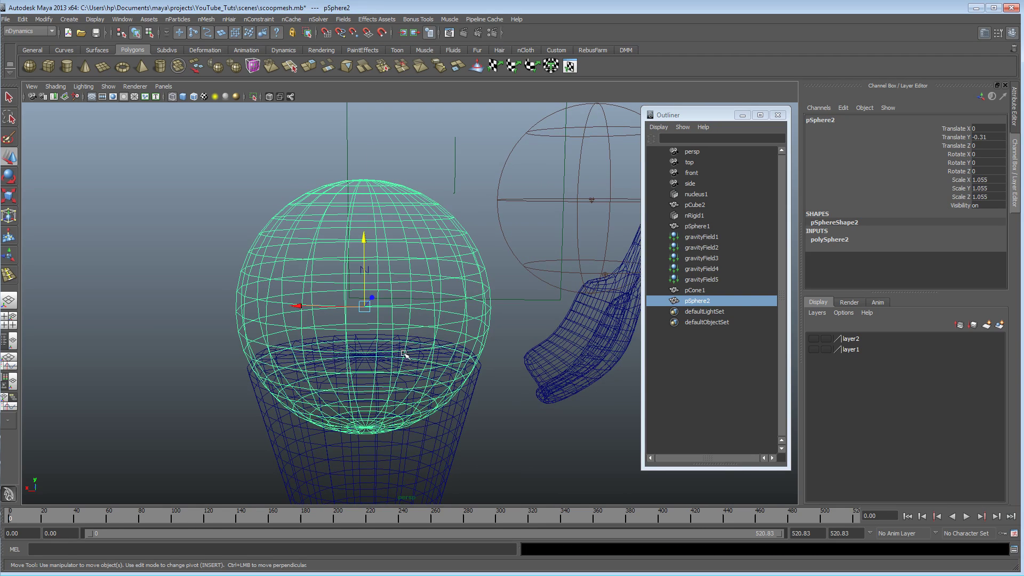
pyautogui.click(177, 20)
pyautogui.moveTo(245, 34)
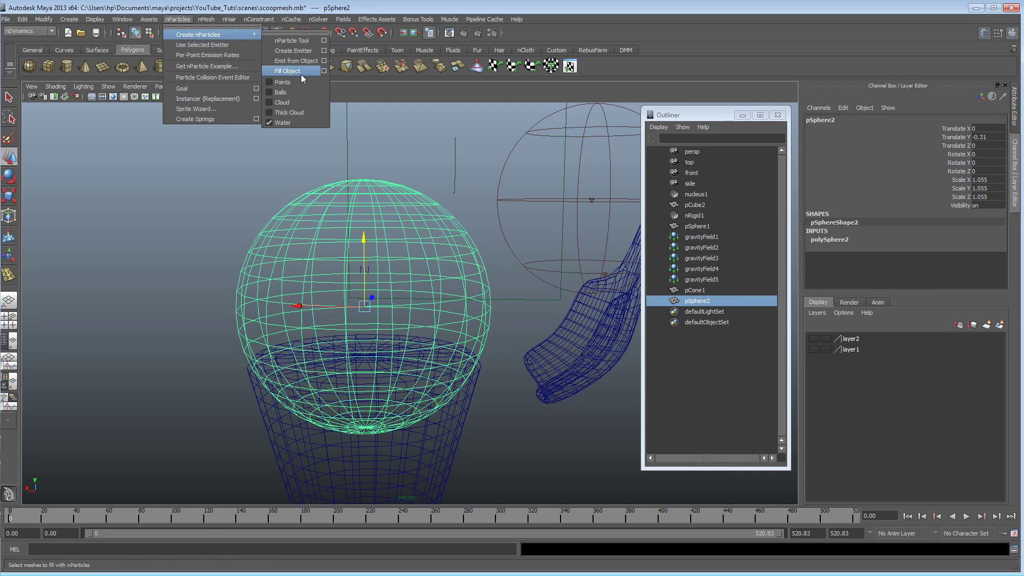
pyautogui.click(324, 71)
pyautogui.doubleClick(478, 118)
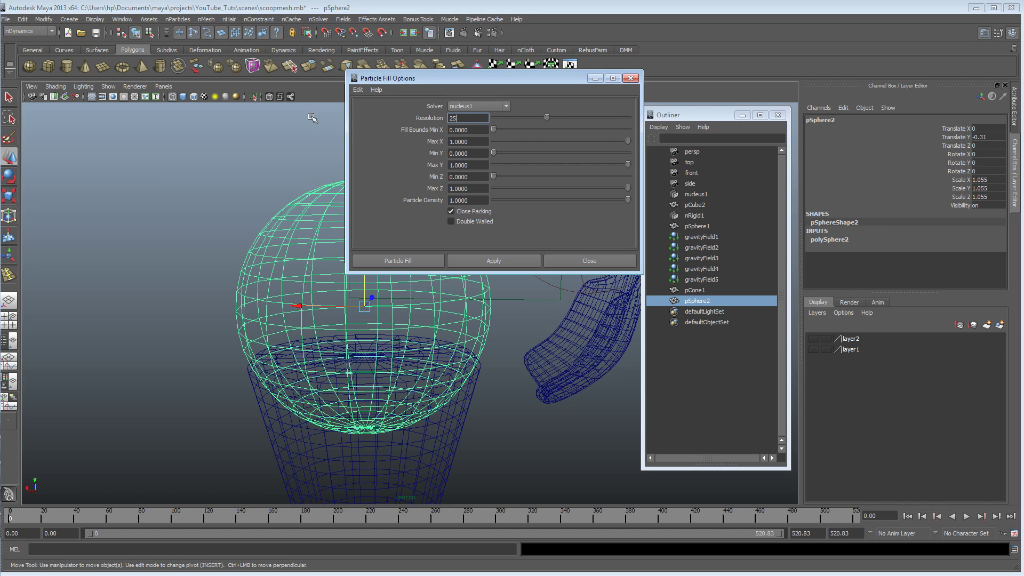
pyautogui.press('Tab')
pyautogui.click(492, 261)
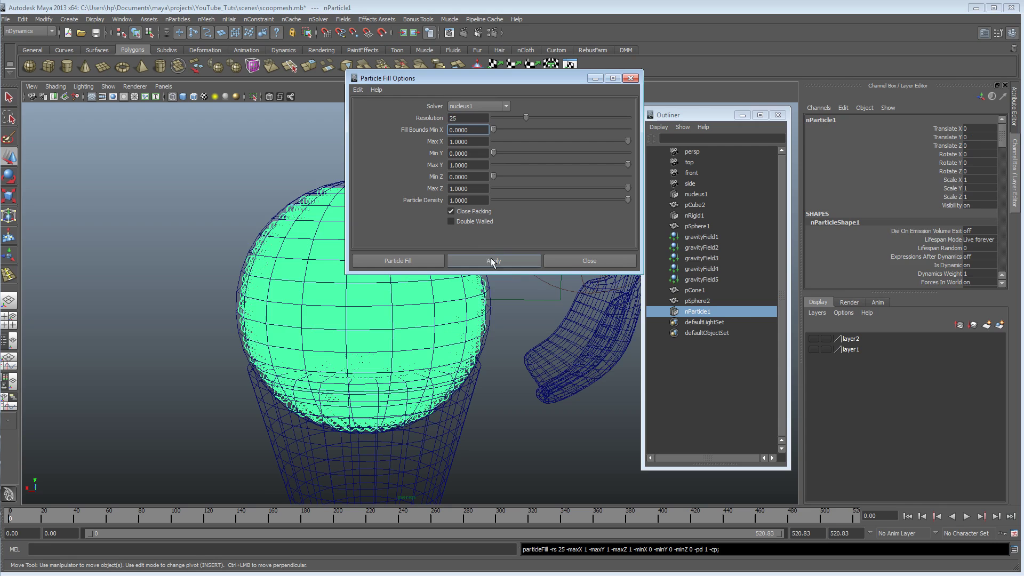
pyautogui.click(584, 261)
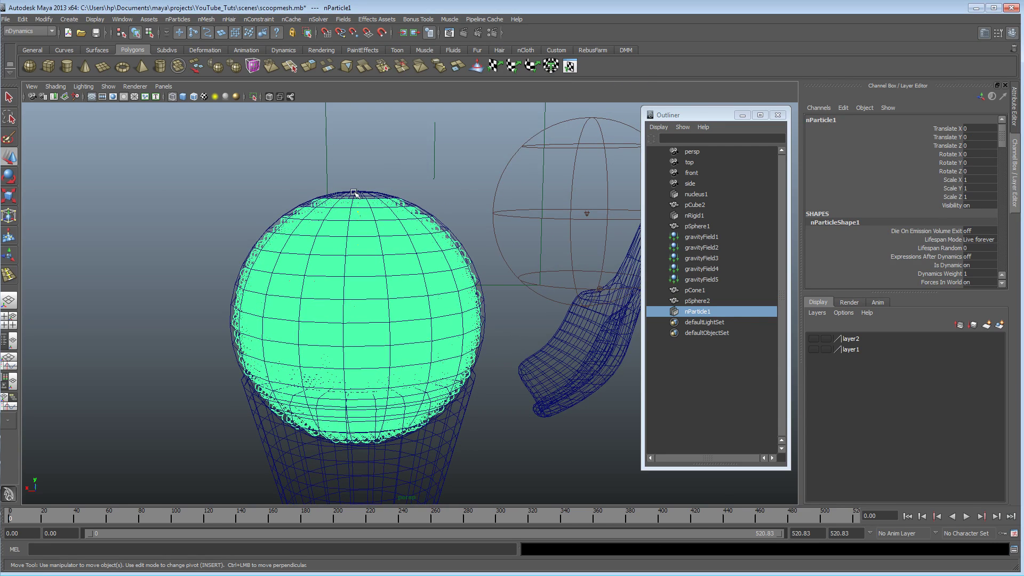
# Add the sphere to a new display layer, hide that layer and show the particles in shaded display.
pyautogui.click(355, 193)
pyautogui.click(999, 327)
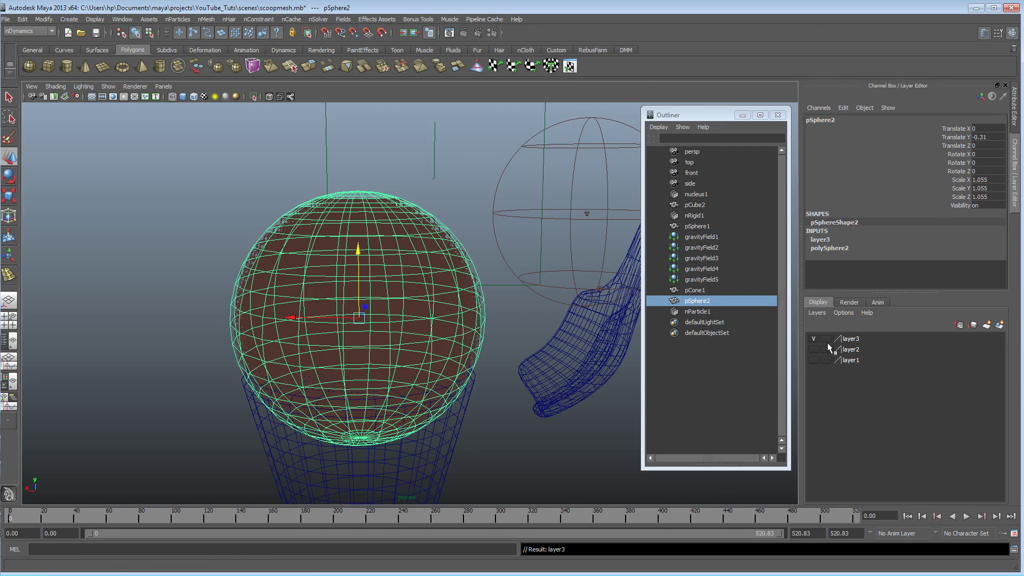
pyautogui.click(813, 338)
pyautogui.press('5')
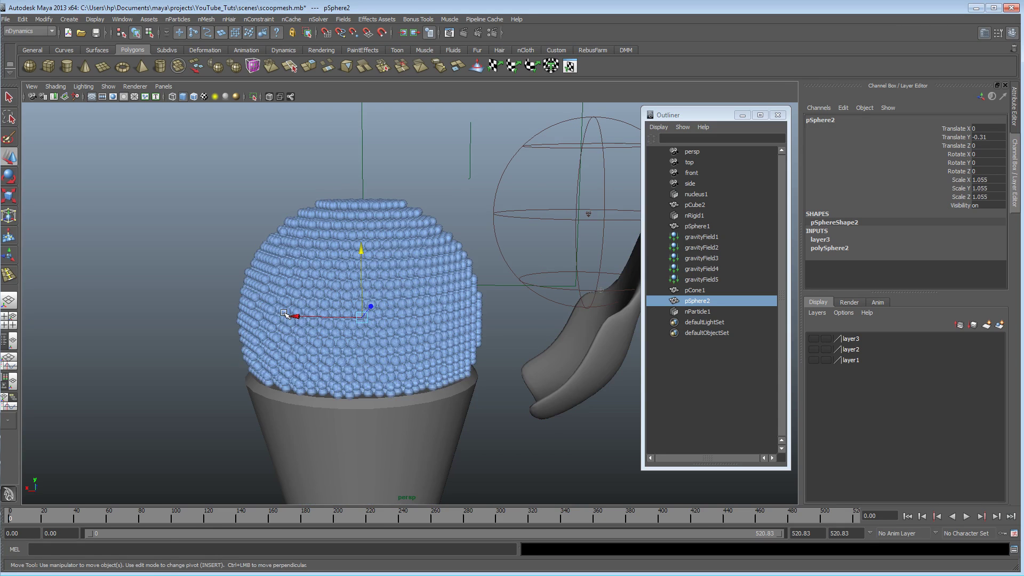
pyautogui.keyDown('alt'); pyautogui.moveTo(400, 311); pyautogui.dragTo(558, 332); pyautogui.keyUp('alt')
# Add gravityField5 beside the scoop to another new display layer and hide that layer.
pyautogui.click(589, 247)
pyautogui.click(999, 324)
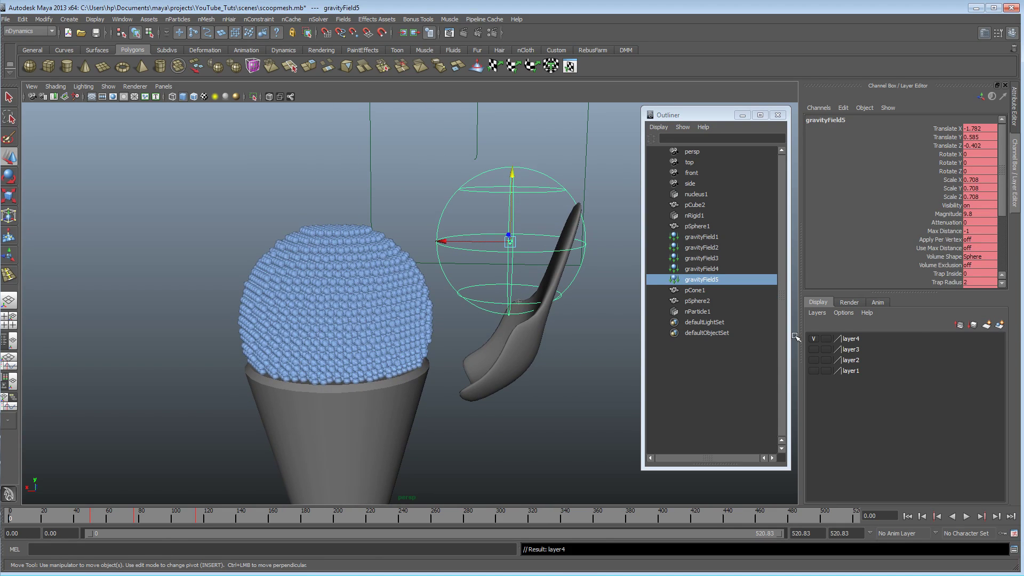
pyautogui.keyDown('alt'); pyautogui.moveTo(467, 351); pyautogui.dragTo(480, 387); pyautogui.keyUp('alt')
# Select the scoop, preview the start of its keyframed animation and return to the first frame.
pyautogui.click(518, 363)
pyautogui.keyDown('alt'); pyautogui.moveTo(539, 376); pyautogui.dragTo(477, 377); pyautogui.keyUp('alt')
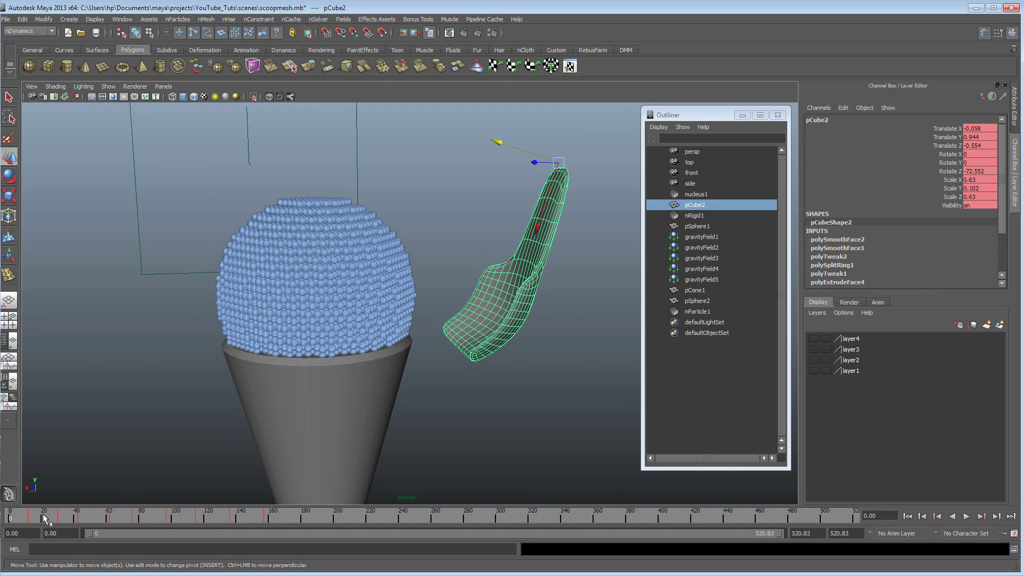
pyautogui.hotkey('alt', 'v')
pyautogui.moveTo(43, 515)
pyautogui.mouseDown()
pyautogui.moveTo(58, 516)
pyautogui.moveTo(22, 520)
pyautogui.moveTo(35, 517)
pyautogui.mouseUp()
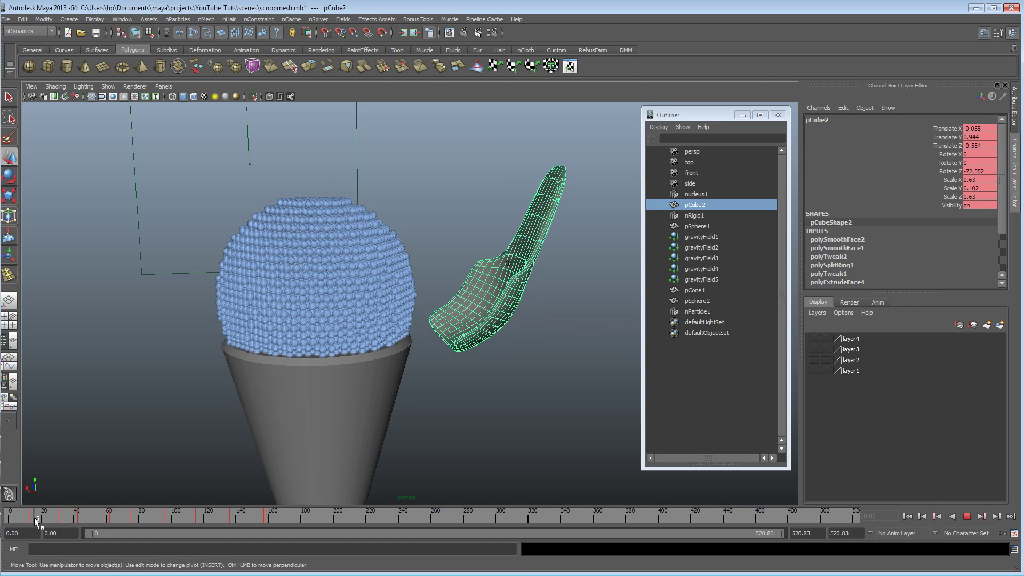
pyautogui.click(907, 516)
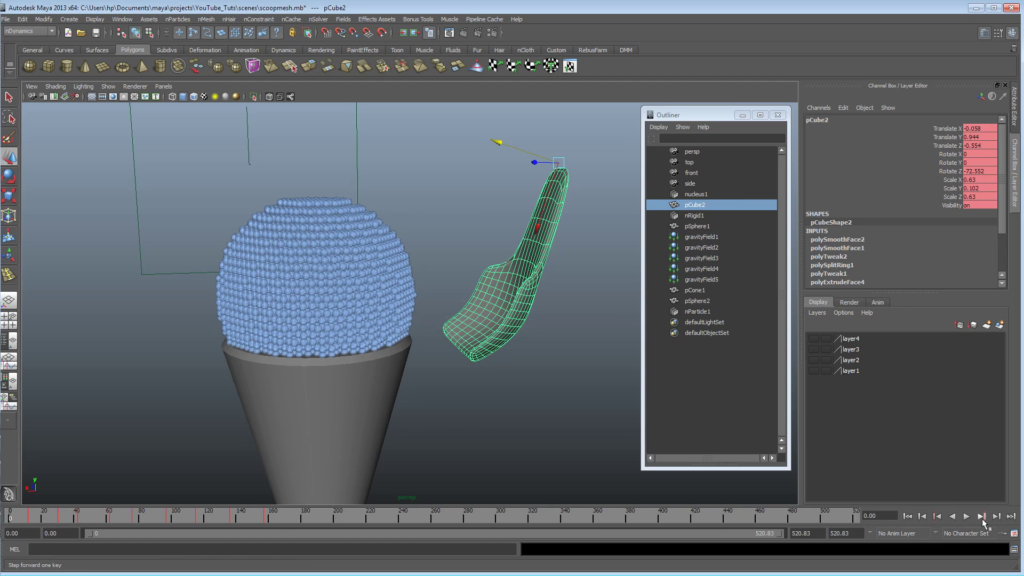
# Play the simulation to about frame 23 and review the Time Slider playback speed preferences without changing them.
pyautogui.click(966, 516)
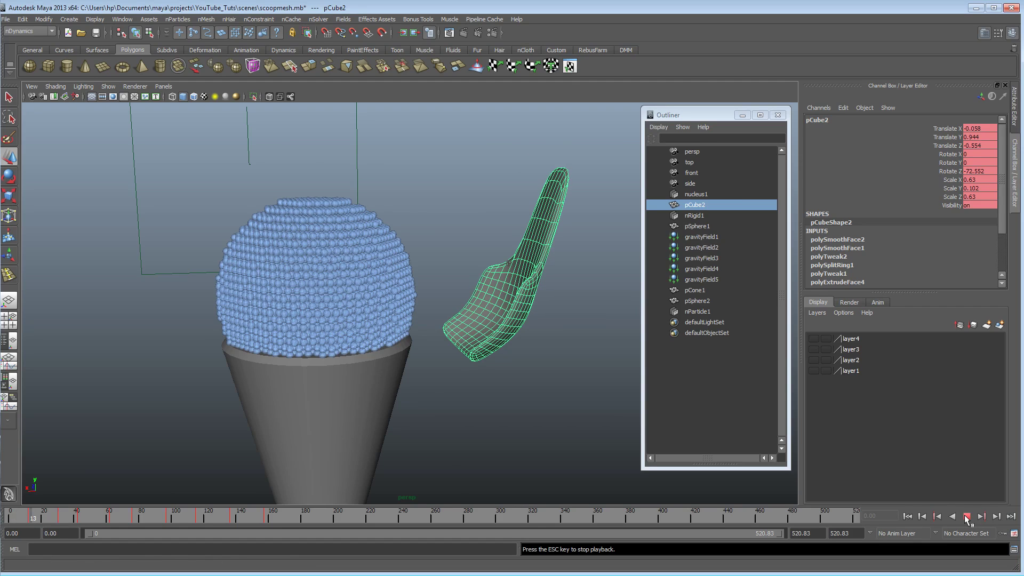
pyautogui.click(966, 517)
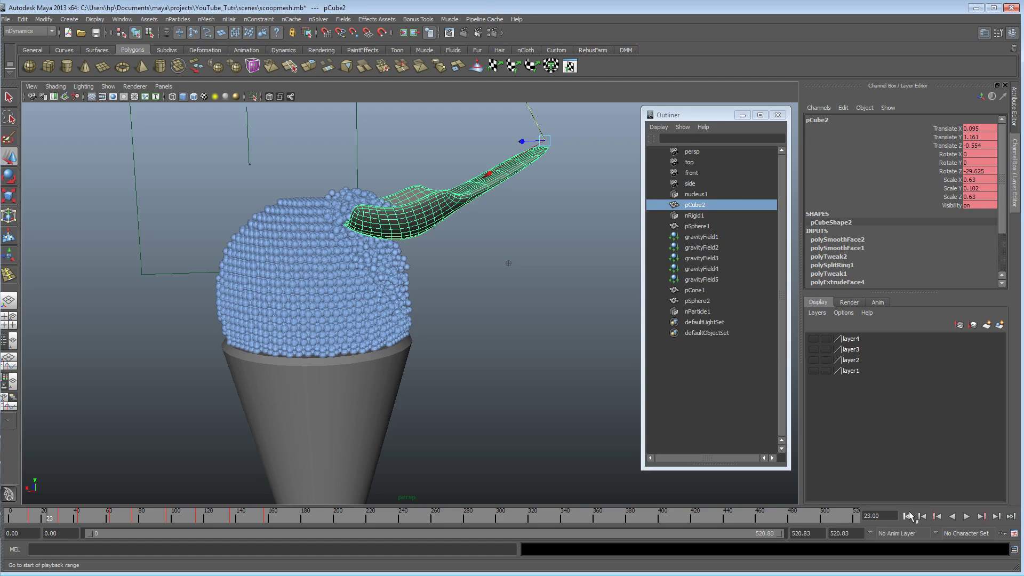
pyautogui.click(1014, 533)
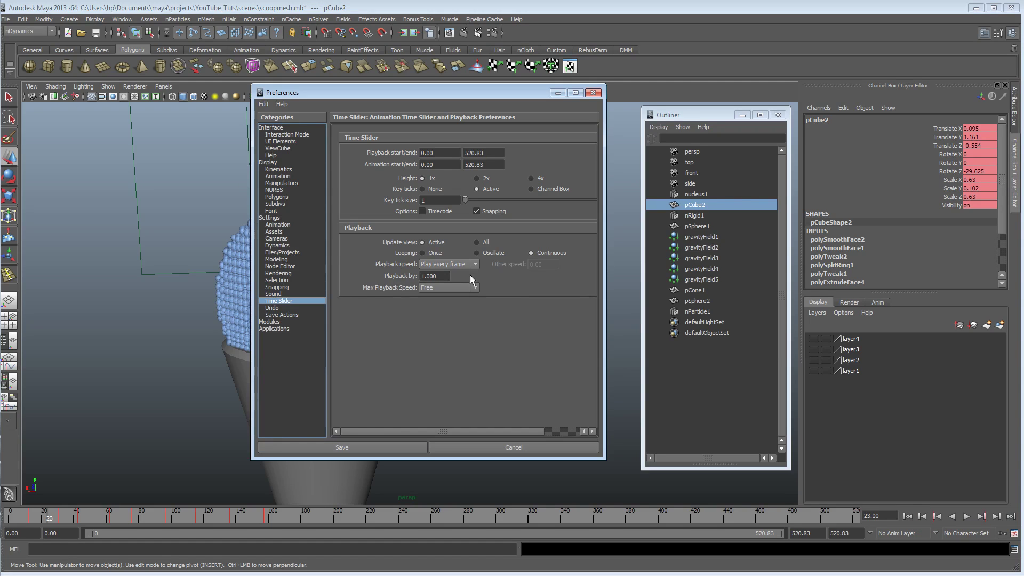
pyautogui.click(458, 448)
# Examine the scoop cutting into the particle ball from several angles and locate the Create Passive Collider command for the scoop.
pyautogui.moveTo(491, 420)
pyautogui.keyDown('alt'); pyautogui.mouseDown()
pyautogui.moveTo(477, 418)
pyautogui.moveTo(479, 427)
pyautogui.mouseUp(); pyautogui.keyUp('alt')
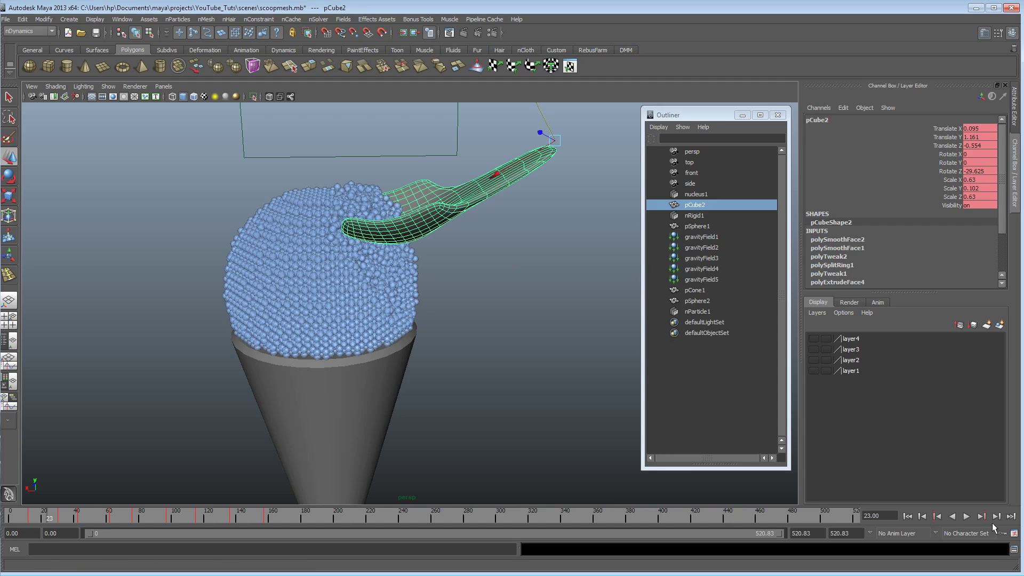
pyautogui.keyDown('alt'); pyautogui.moveTo(559, 377); pyautogui.dragTo(496, 356); pyautogui.keyUp('alt')
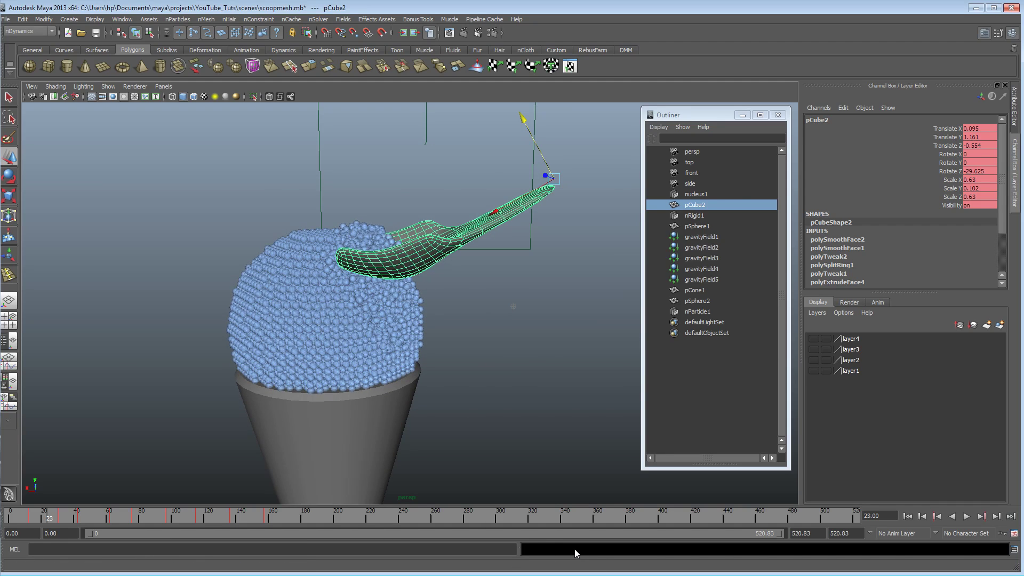
pyautogui.keyDown('alt'); pyautogui.moveTo(449, 428); pyautogui.dragTo(468, 433); pyautogui.keyUp('alt')
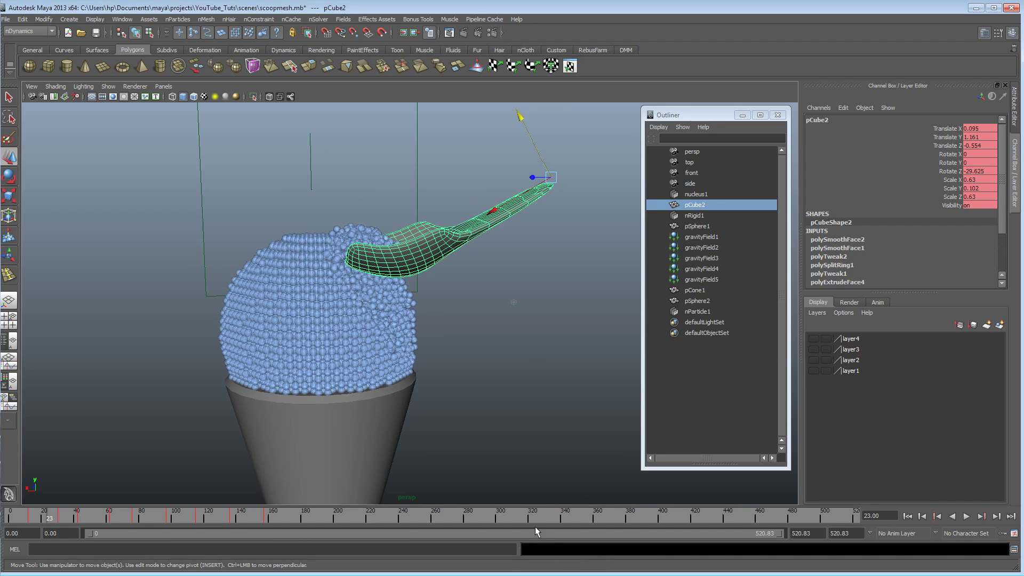
pyautogui.keyDown('alt'); pyautogui.moveTo(535, 347); pyautogui.dragTo(490, 355); pyautogui.keyUp('alt')
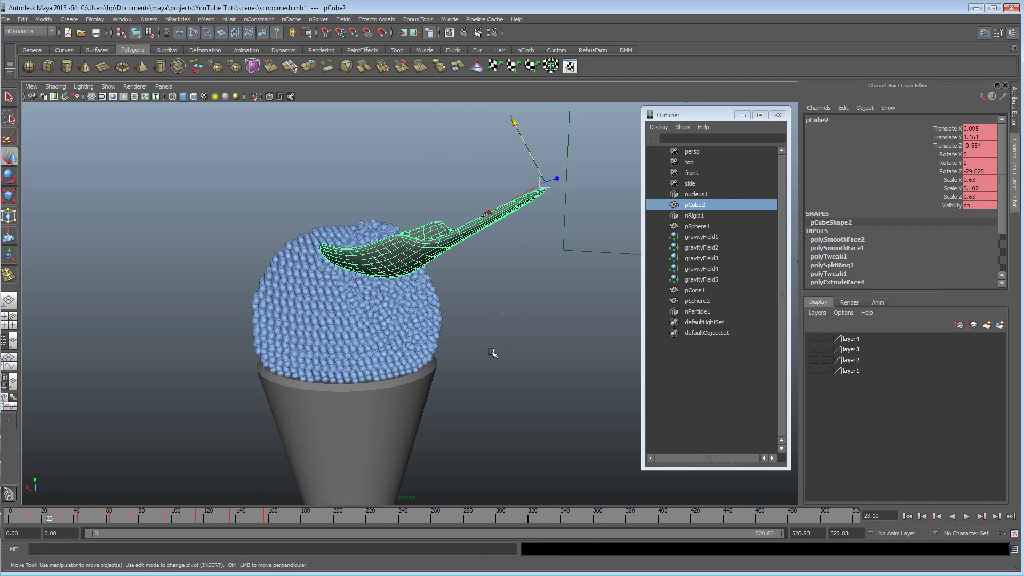
pyautogui.keyDown('alt'); pyautogui.moveTo(422, 353); pyautogui.dragTo(469, 356); pyautogui.keyUp('alt')
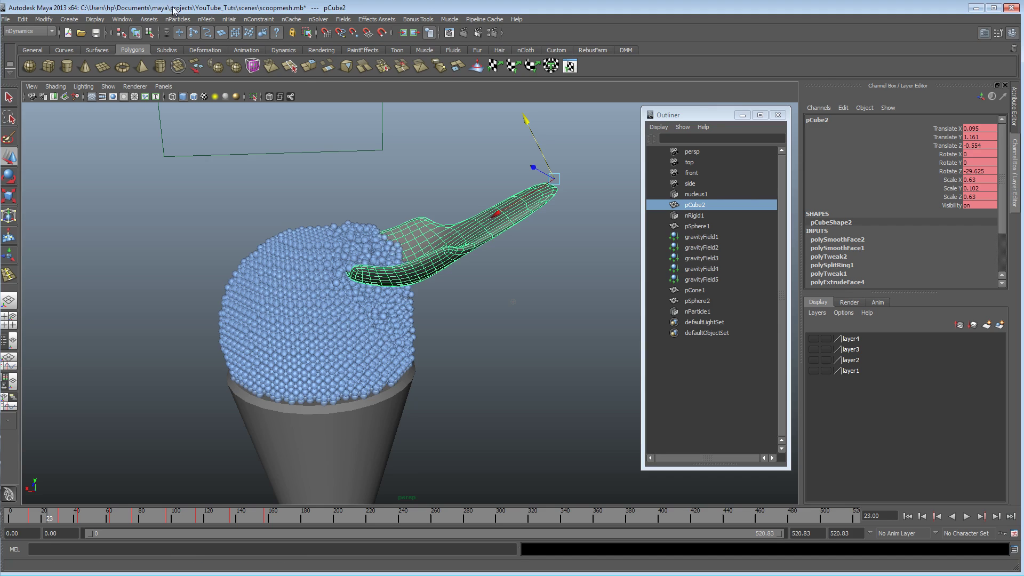
pyautogui.click(206, 20)
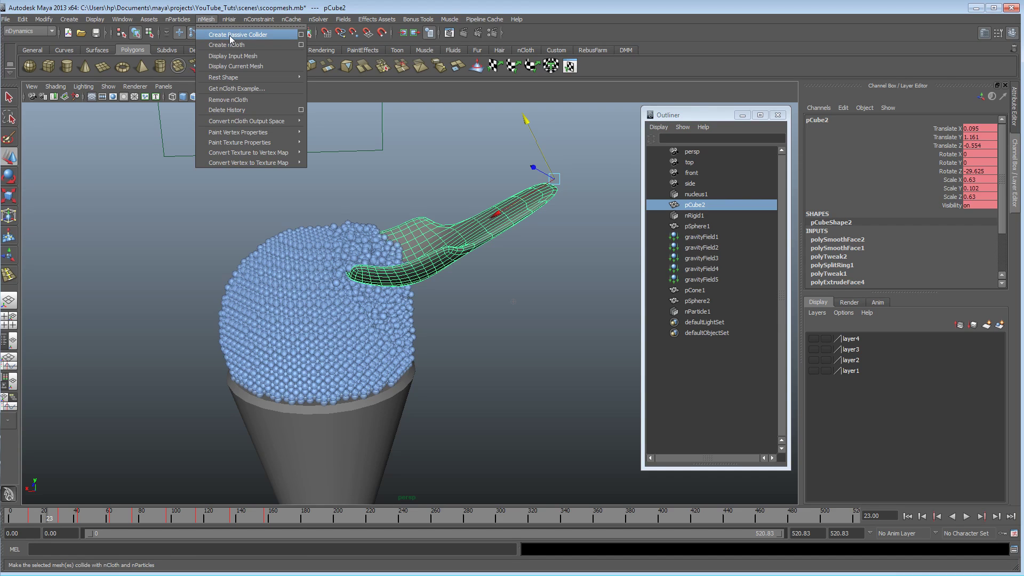
pyautogui.keyDown('alt'); pyautogui.moveTo(420, 307); pyautogui.dragTo(439, 292); pyautogui.keyUp('alt')
pyautogui.keyDown('alt'); pyautogui.moveTo(460, 328); pyautogui.dragTo(485, 331); pyautogui.keyUp('alt')
pyautogui.keyDown('alt'); pyautogui.moveTo(495, 342); pyautogui.dragTo(495, 341, button='middle'); pyautogui.keyUp('alt')
pyautogui.moveTo(495, 341)
pyautogui.keyDown('alt'); pyautogui.mouseDown()
pyautogui.moveTo(485, 322)
pyautogui.moveTo(443, 327)
pyautogui.moveTo(480, 331)
pyautogui.mouseUp(); pyautogui.keyUp('alt')
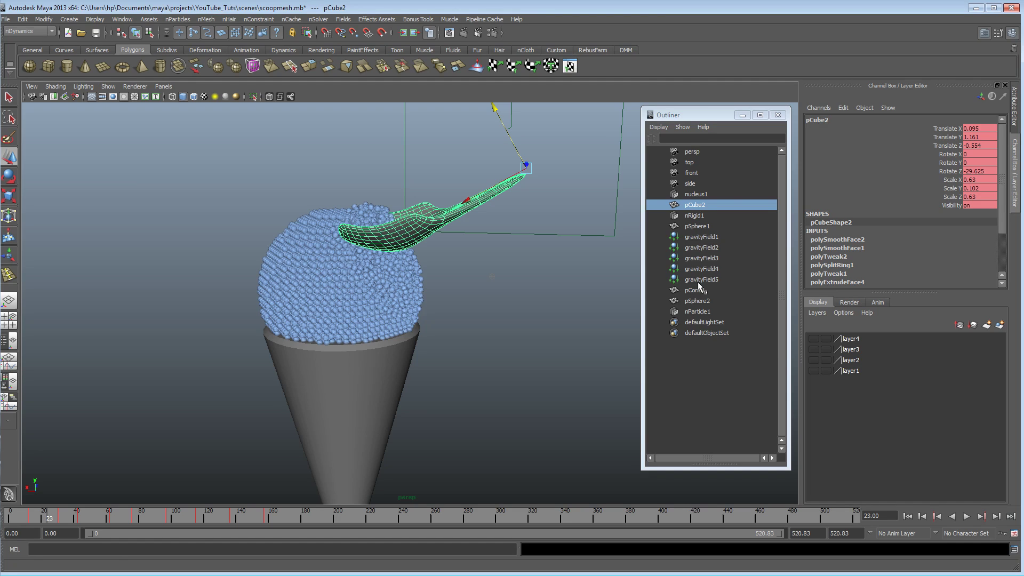
# Select nucleus1 and review its Gravity and Solver Attributes, including Substeps and Max Collision Iterations.
pyautogui.moveTo(706, 118)
pyautogui.mouseDown()
pyautogui.moveTo(688, 128)
pyautogui.moveTo(700, 126)
pyautogui.mouseUp()
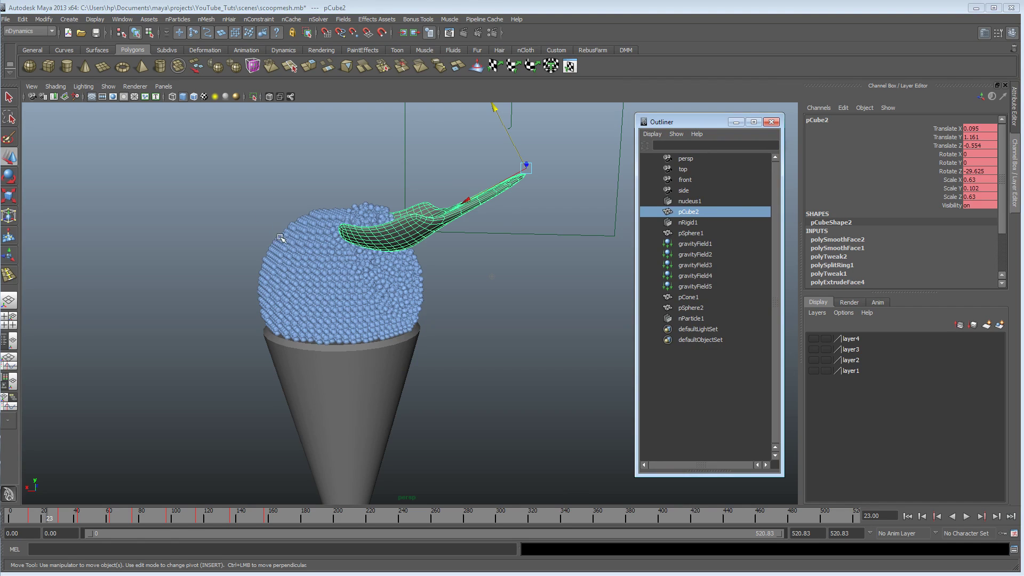
pyautogui.click(690, 202)
pyautogui.moveTo(681, 121); pyautogui.dragTo(554, 124)
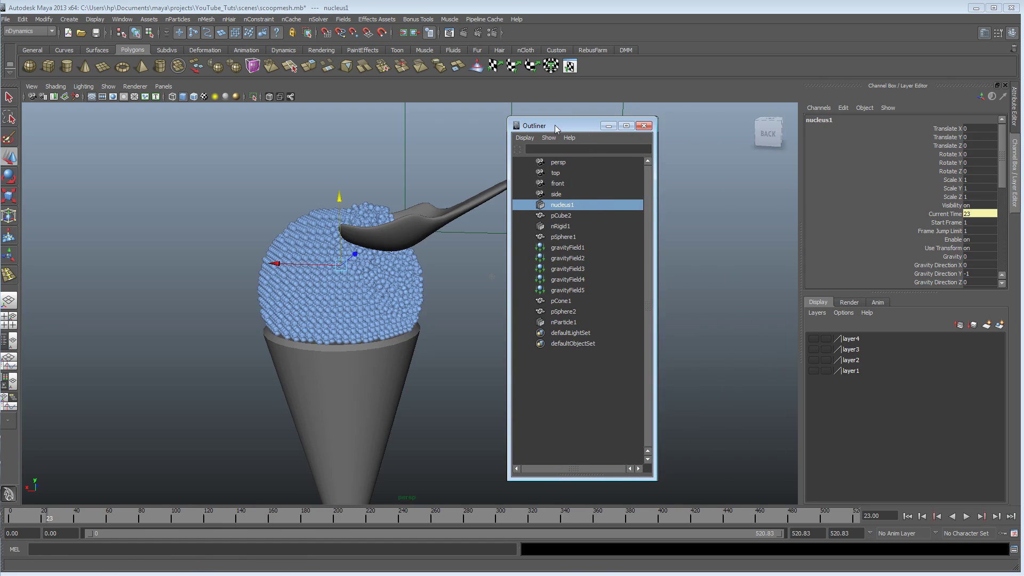
pyautogui.click(1014, 105)
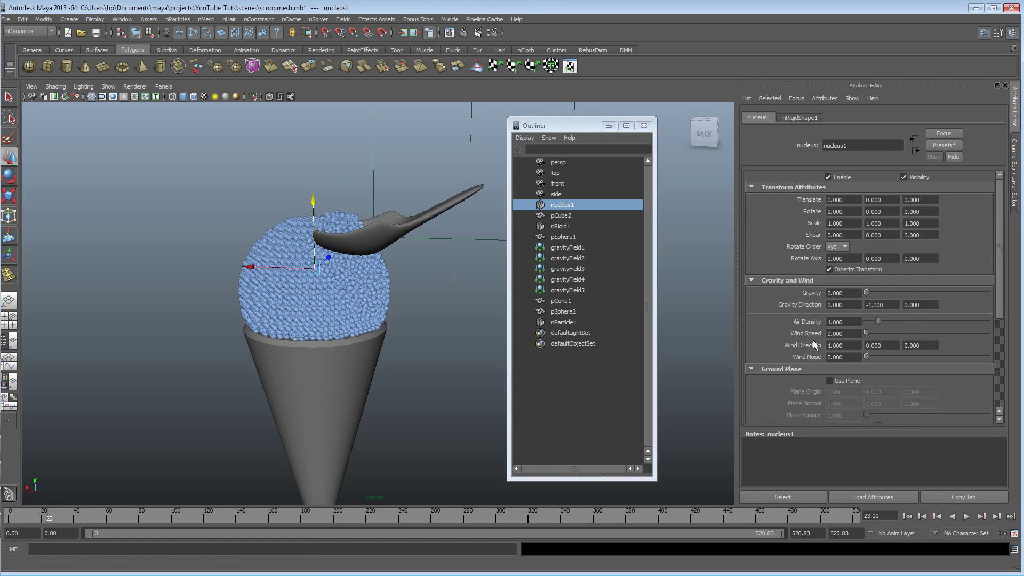
pyautogui.click(855, 293)
pyautogui.scroll(-5, 847, 293)
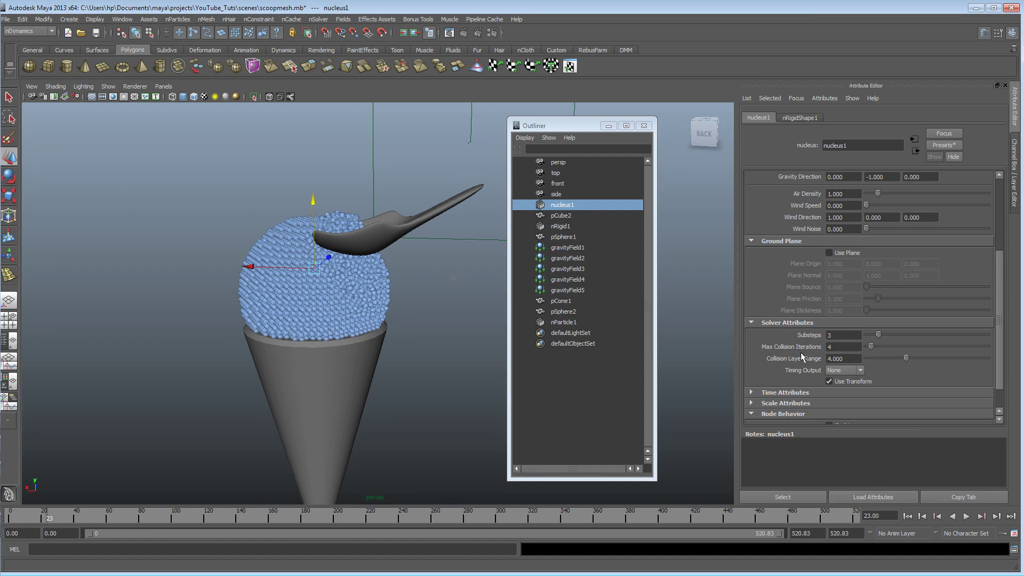
pyautogui.scroll(-1, 779, 343)
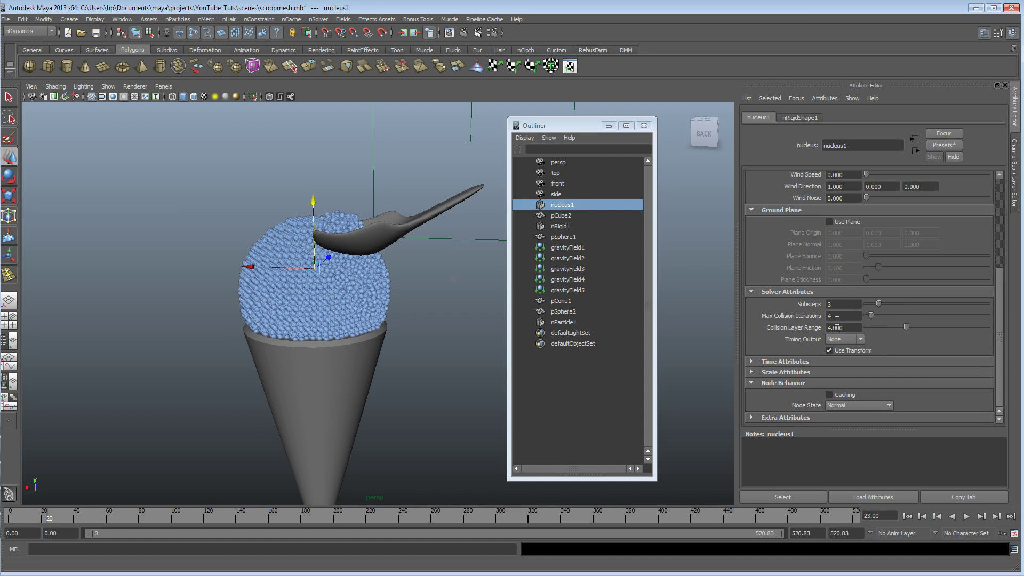
pyautogui.scroll(5, 808, 331)
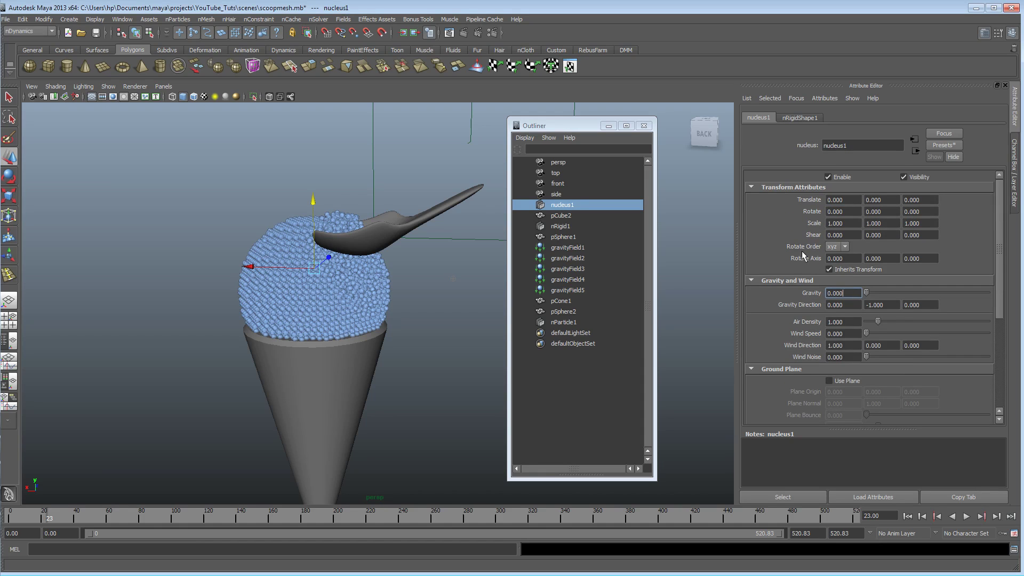
# Select nParticle1 and review the Collisions and Dynamic Properties of nParticleShape1.
pyautogui.moveTo(554, 128); pyautogui.dragTo(601, 127)
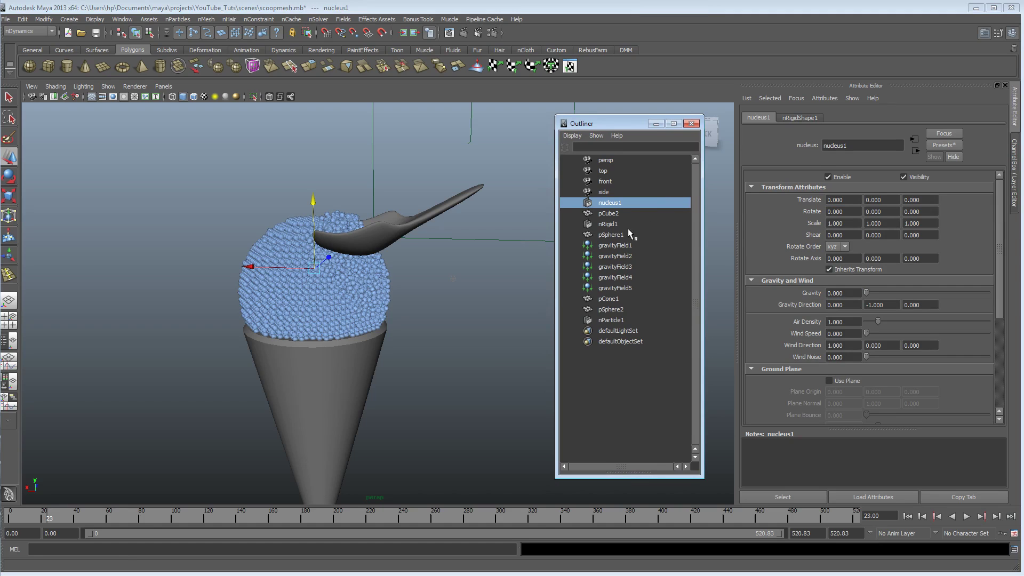
pyautogui.click(610, 320)
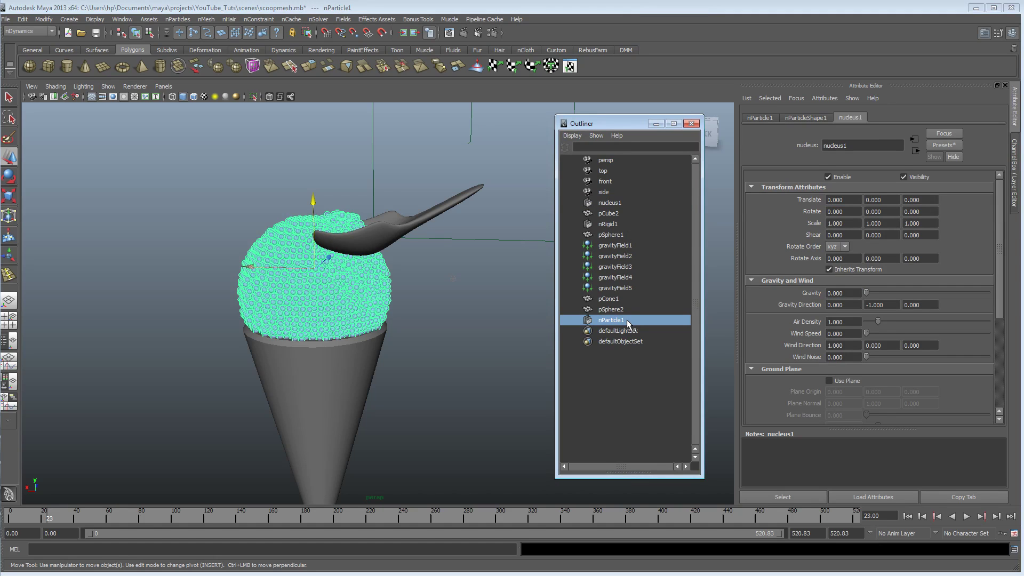
pyautogui.click(804, 118)
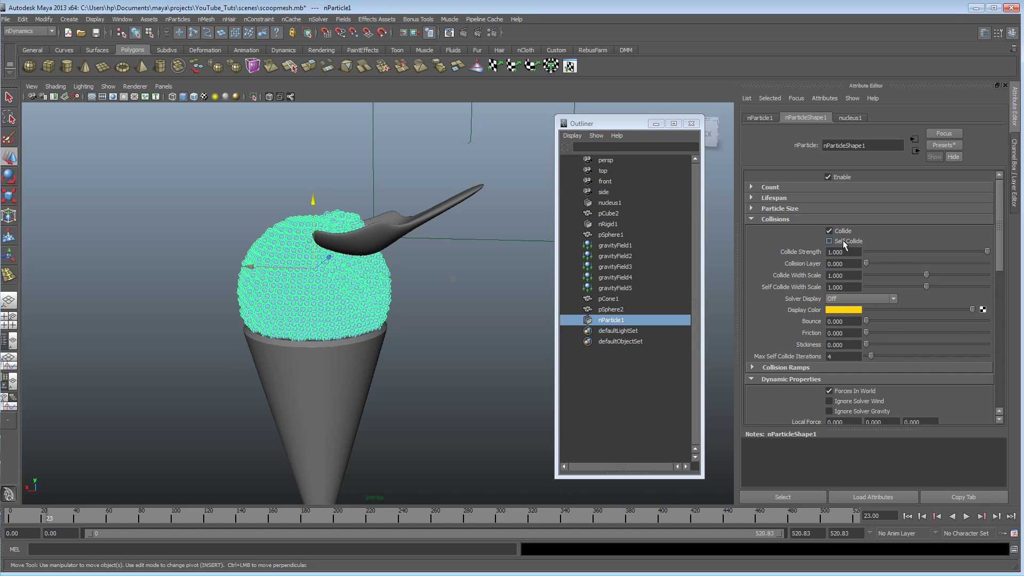
pyautogui.scroll(-3, 793, 287)
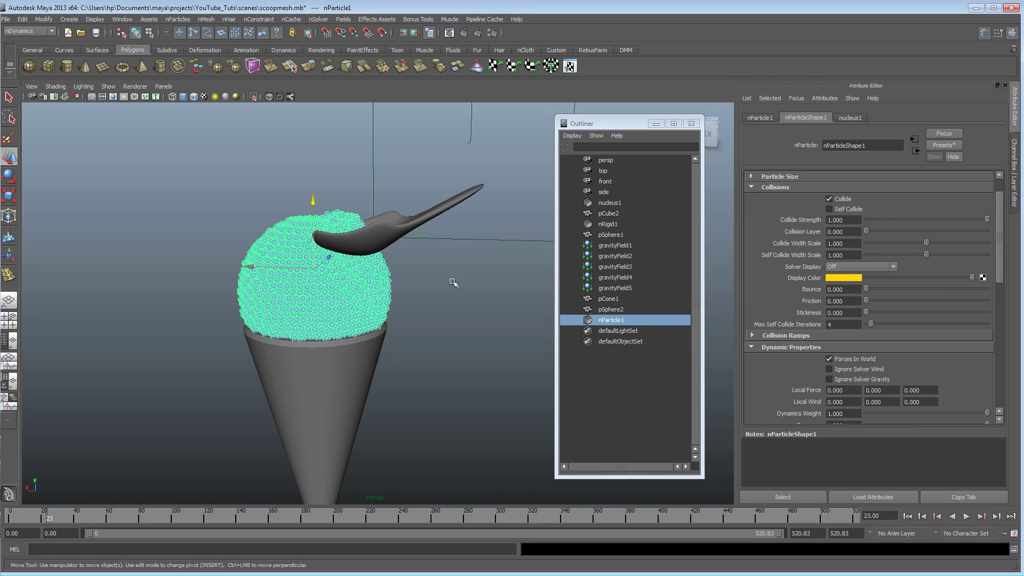
pyautogui.keyDown('alt'); pyautogui.moveTo(452, 279); pyautogui.dragTo(445, 297); pyautogui.keyUp('alt')
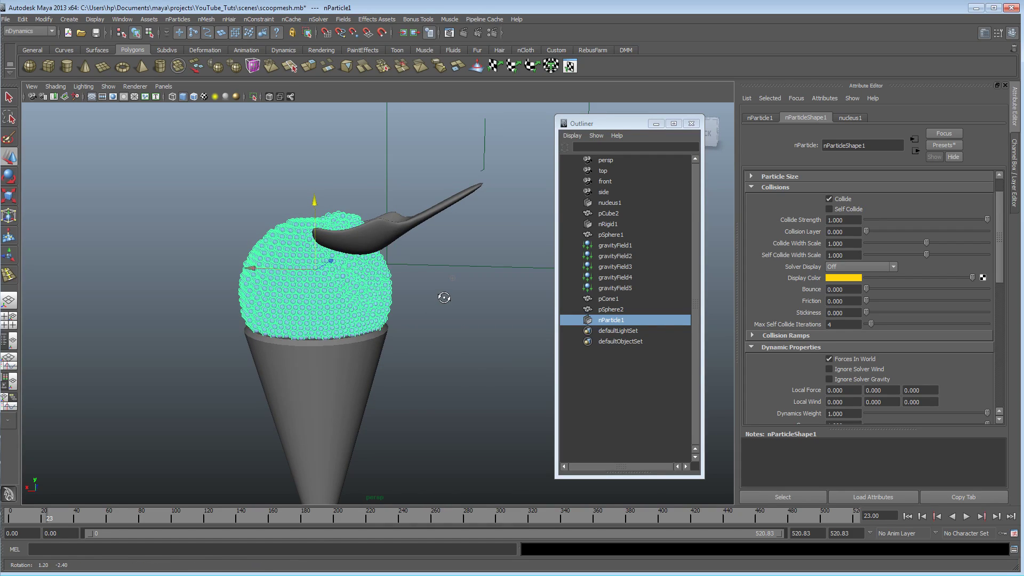
pyautogui.scroll(-7, 817, 299)
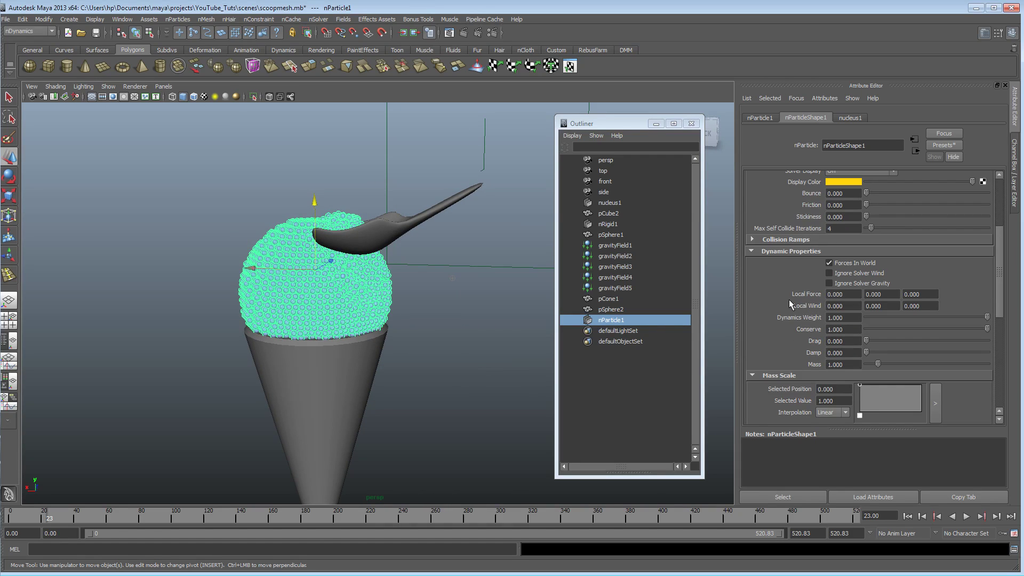
pyautogui.scroll(-4, 787, 303)
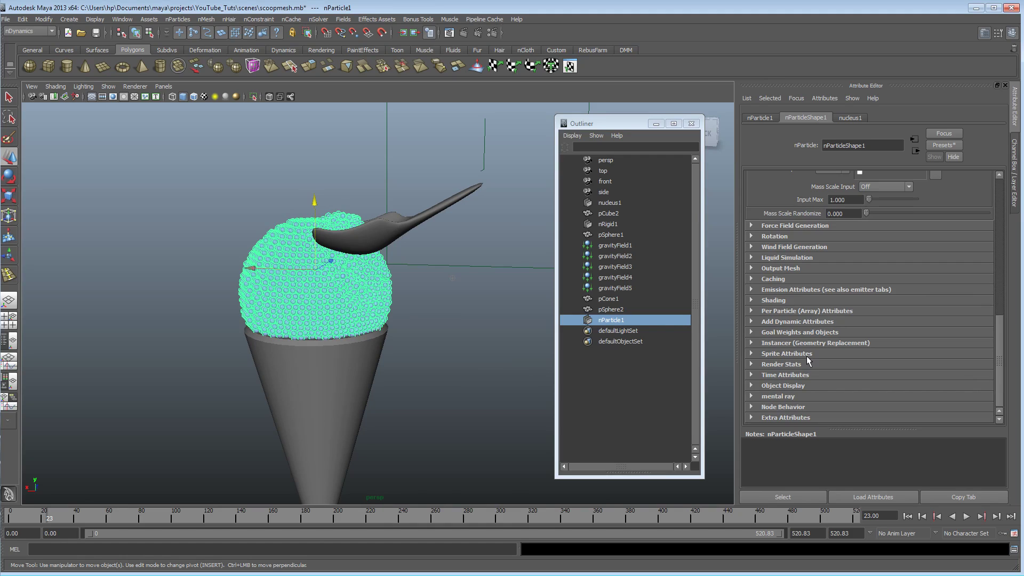
# Review nParticleShape1's Liquid Simulation settings, including Incompressibility and Viscosity, and check the particle type options offered for new nParticles.
pyautogui.click(775, 258)
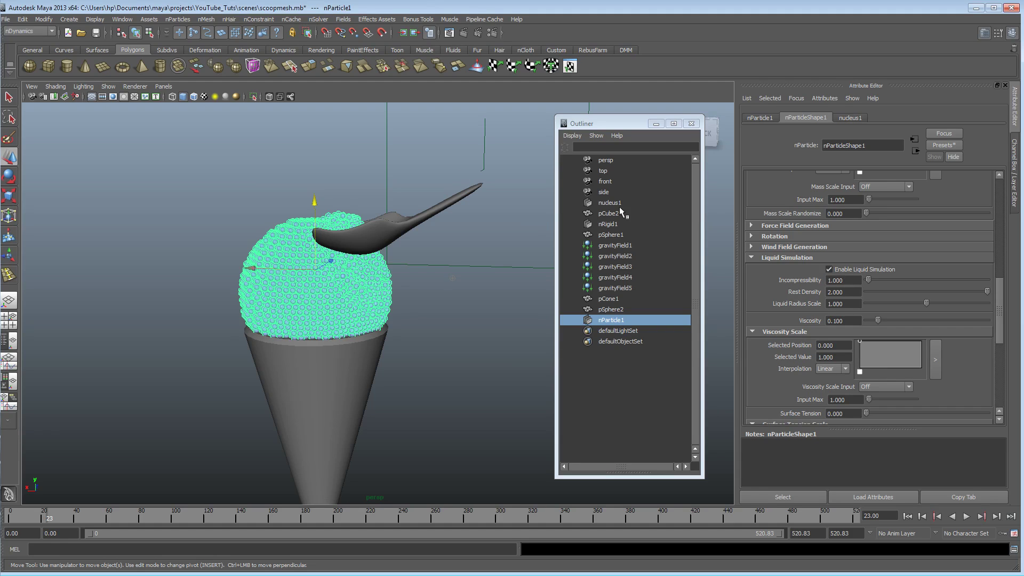
pyautogui.click(201, 21)
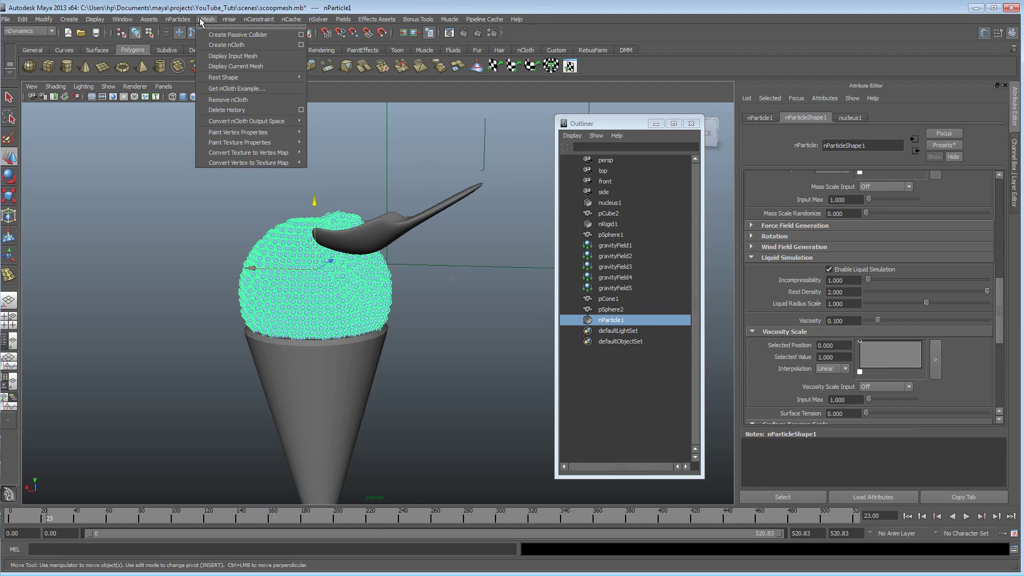
pyautogui.moveTo(185, 20)
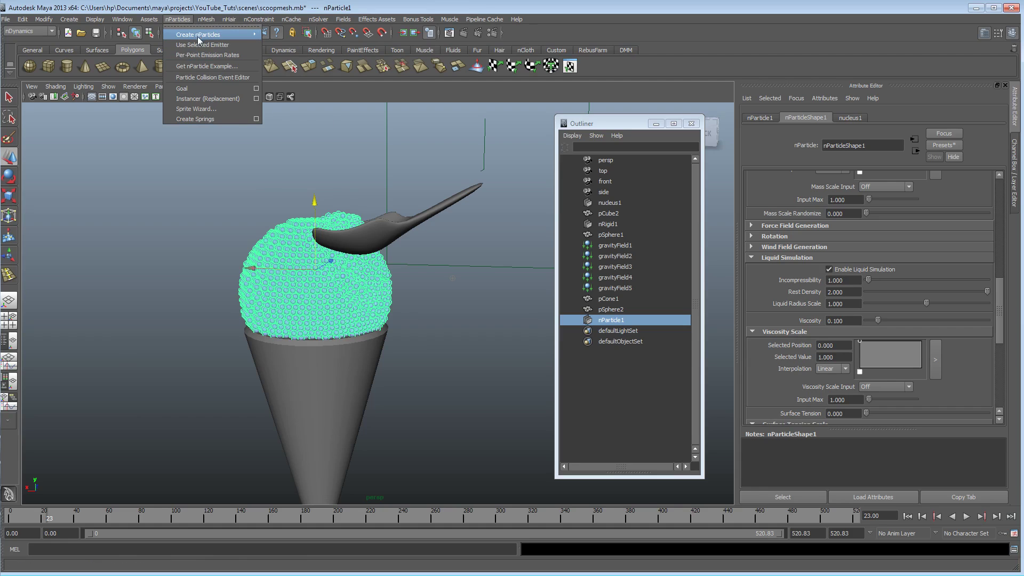
pyautogui.moveTo(198, 40)
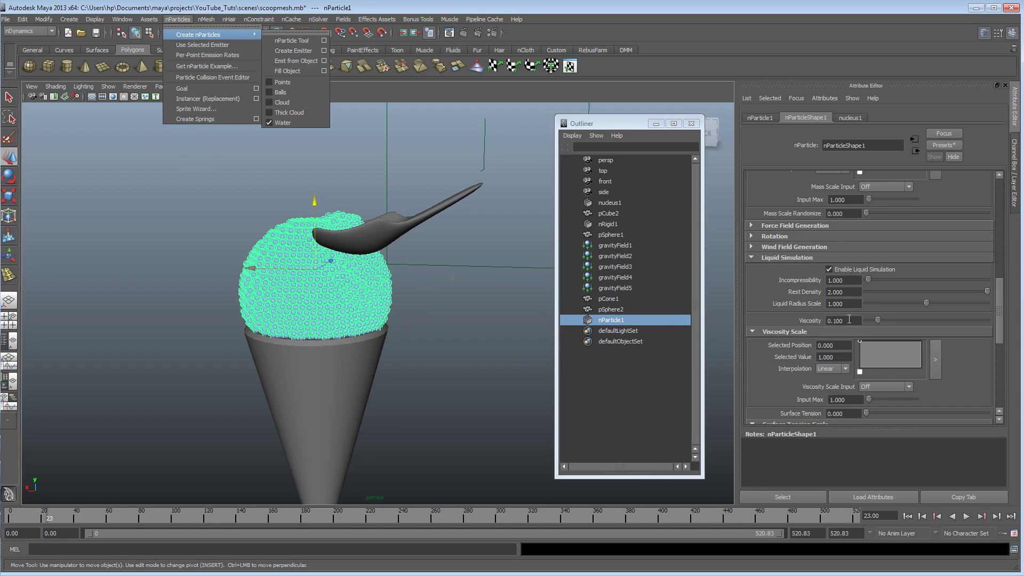
pyautogui.click(849, 319)
pyautogui.click(851, 280)
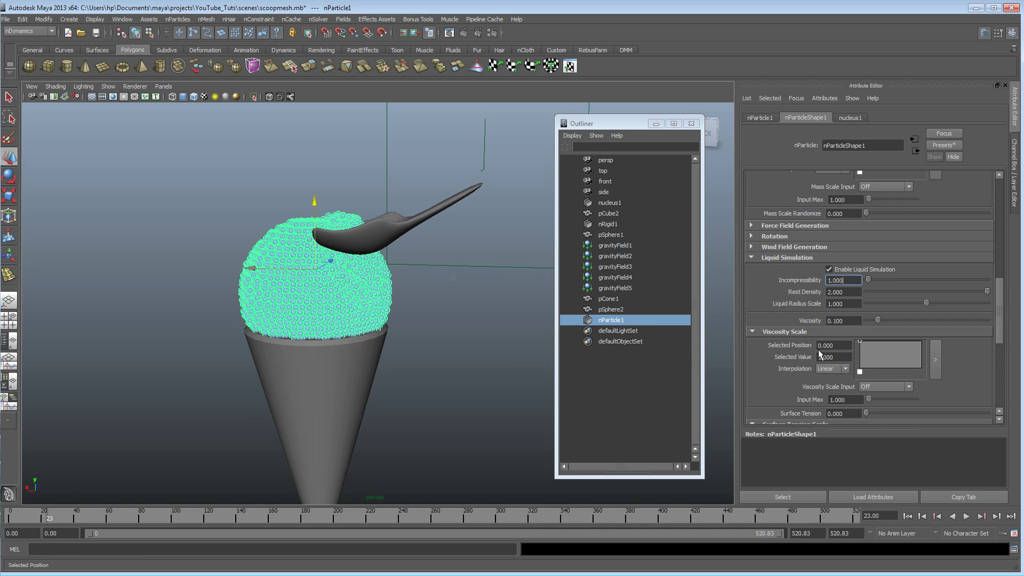
pyautogui.scroll(3, 837, 309)
pyautogui.scroll(-2, 832, 325)
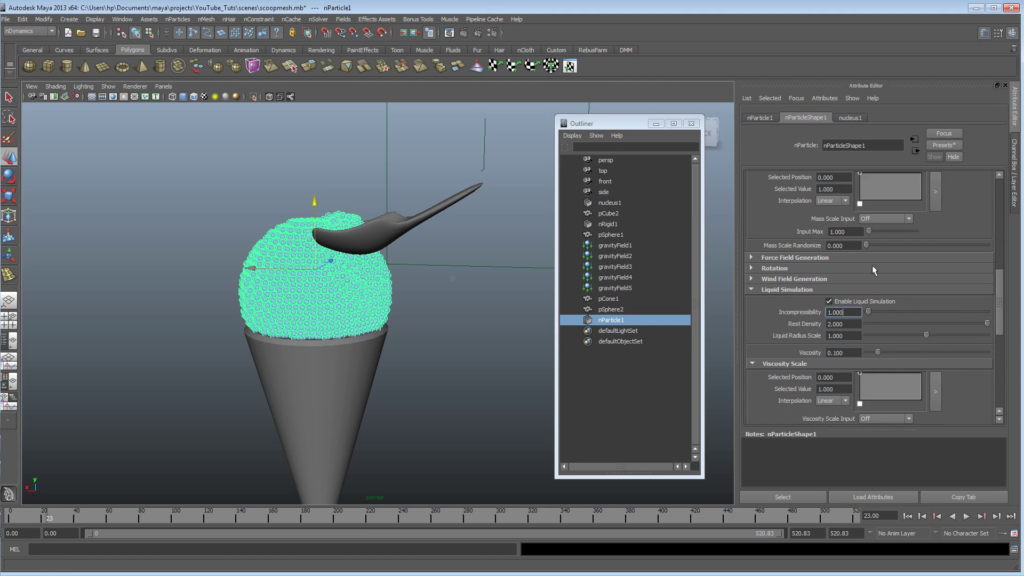
pyautogui.scroll(-5, 789, 363)
pyautogui.scroll(10, 799, 356)
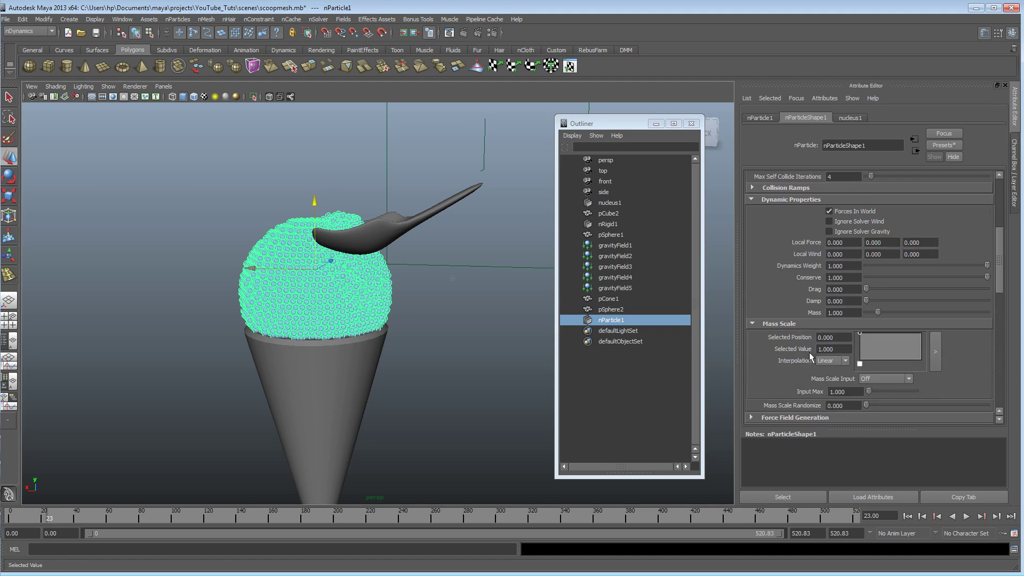
# Select the gravity fields gravityField1 through gravityField5.
pyautogui.keyDown('alt'); pyautogui.moveTo(354, 350); pyautogui.dragTo(372, 349); pyautogui.keyUp('alt')
pyautogui.keyDown('alt'); pyautogui.moveTo(389, 351); pyautogui.dragTo(444, 350, button='middle'); pyautogui.keyUp('alt')
pyautogui.keyDown('alt'); pyautogui.moveTo(444, 349); pyautogui.dragTo(437, 349); pyautogui.keyUp('alt')
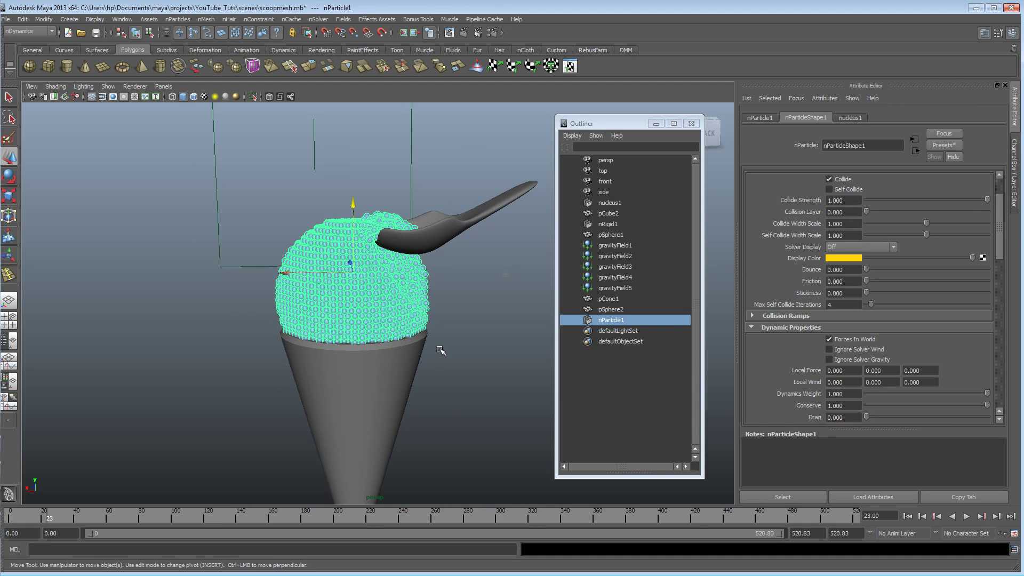
pyautogui.click(632, 287)
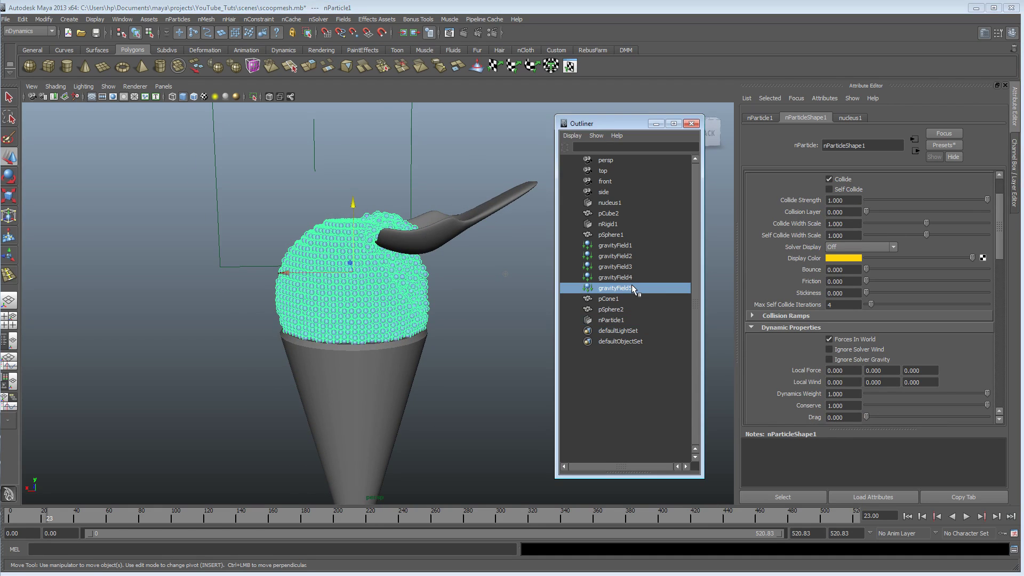
pyautogui.keyDown('shift'); pyautogui.click(629, 245); pyautogui.keyUp('shift')
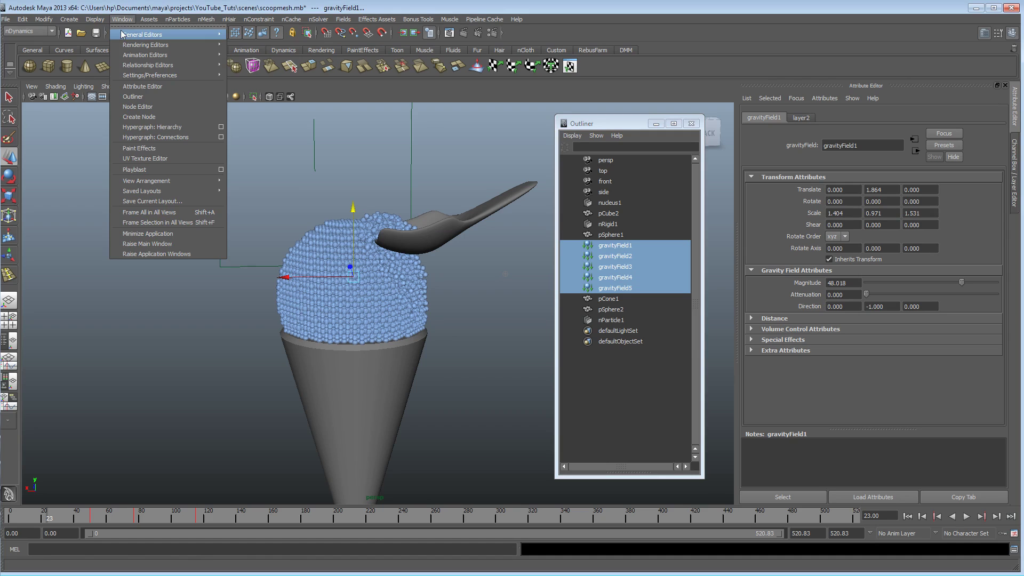
# Open the Dynamic Relationships Editor and list the fields available to nParticle1.
pyautogui.moveTo(134, 66)
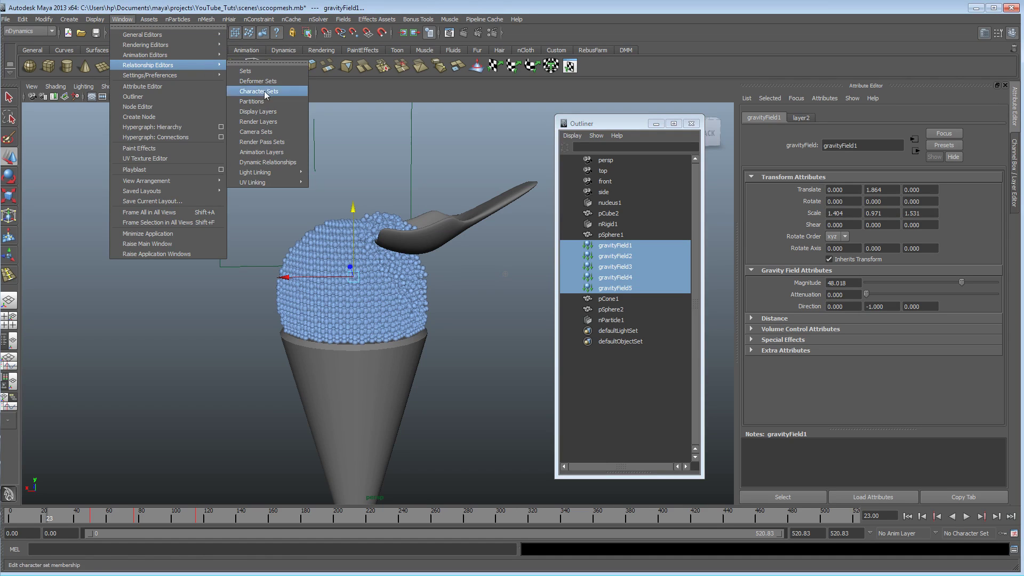
pyautogui.click(269, 162)
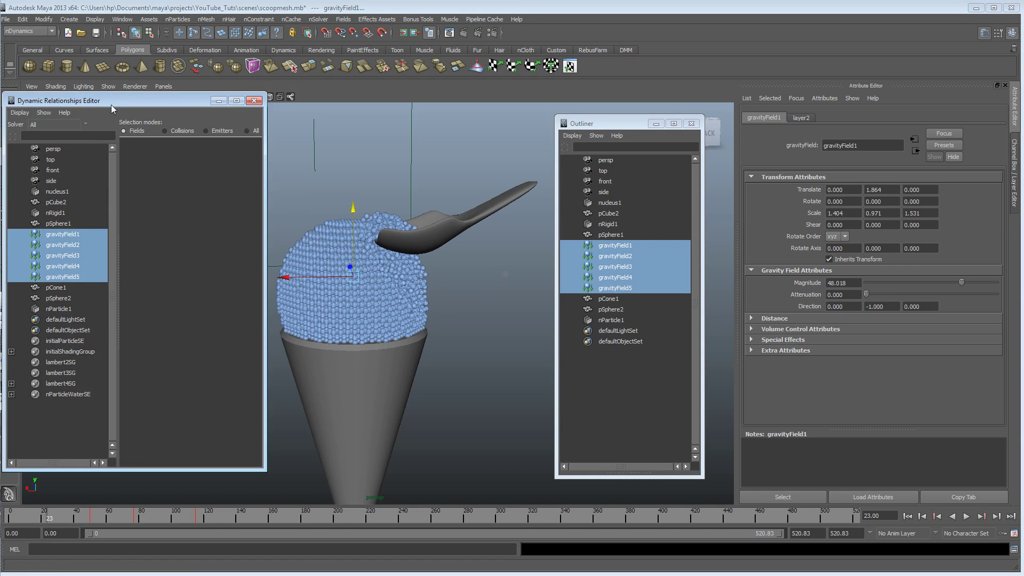
pyautogui.moveTo(111, 102); pyautogui.dragTo(133, 97)
pyautogui.click(80, 302)
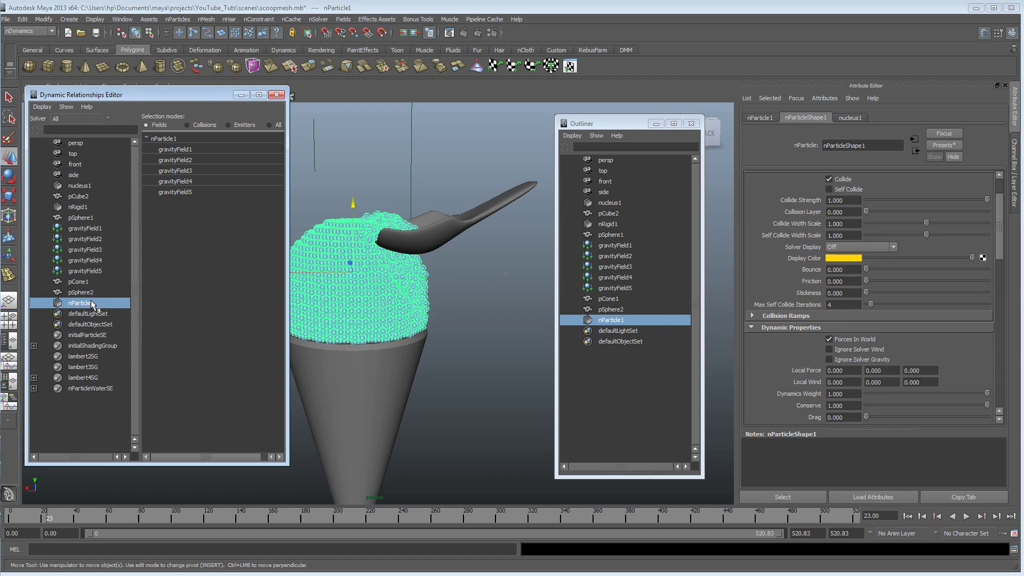
pyautogui.moveTo(187, 95); pyautogui.dragTo(137, 96)
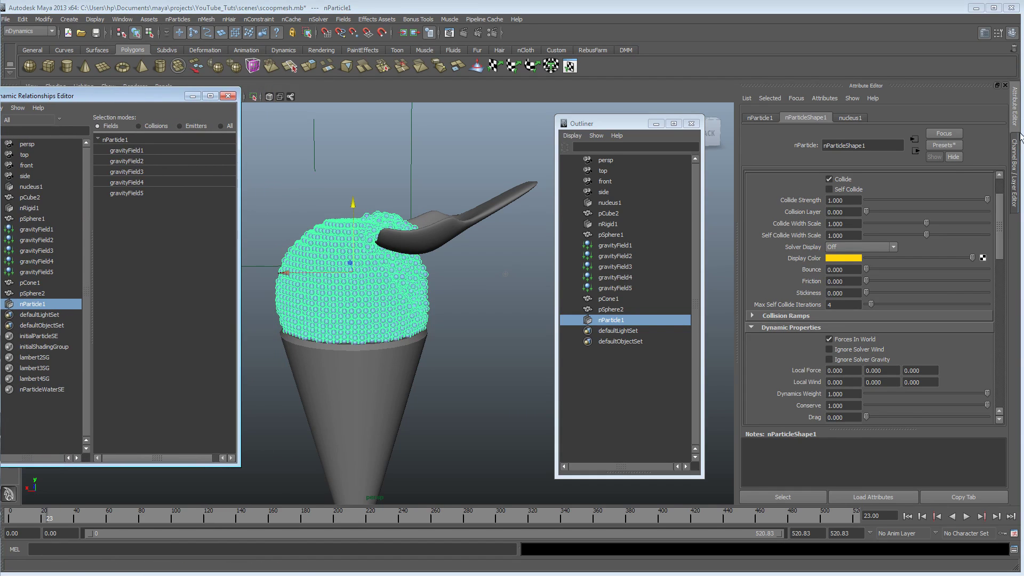
# Show layer2 and examine the gravity field volumes around the scoop and particle ball from several angles.
pyautogui.click(1015, 160)
pyautogui.click(814, 360)
pyautogui.moveTo(617, 125); pyautogui.dragTo(774, 127)
pyautogui.keyDown('alt'); pyautogui.moveTo(504, 229); pyautogui.dragTo(519, 303, button='middle'); pyautogui.keyUp('alt')
pyautogui.keyDown('alt'); pyautogui.moveTo(496, 251); pyautogui.dragTo(559, 253); pyautogui.keyUp('alt')
pyautogui.moveTo(786, 130)
pyautogui.mouseDown()
pyautogui.moveTo(722, 122)
pyautogui.moveTo(800, 122)
pyautogui.mouseUp()
pyautogui.moveTo(480, 203)
pyautogui.keyDown('alt'); pyautogui.mouseDown()
pyautogui.moveTo(532, 177)
pyautogui.moveTo(536, 248)
pyautogui.moveTo(494, 202)
pyautogui.moveTo(507, 203)
pyautogui.moveTo(494, 222)
pyautogui.moveTo(471, 211)
pyautogui.mouseUp(); pyautogui.keyUp('alt')
pyautogui.moveTo(821, 123); pyautogui.dragTo(702, 121)
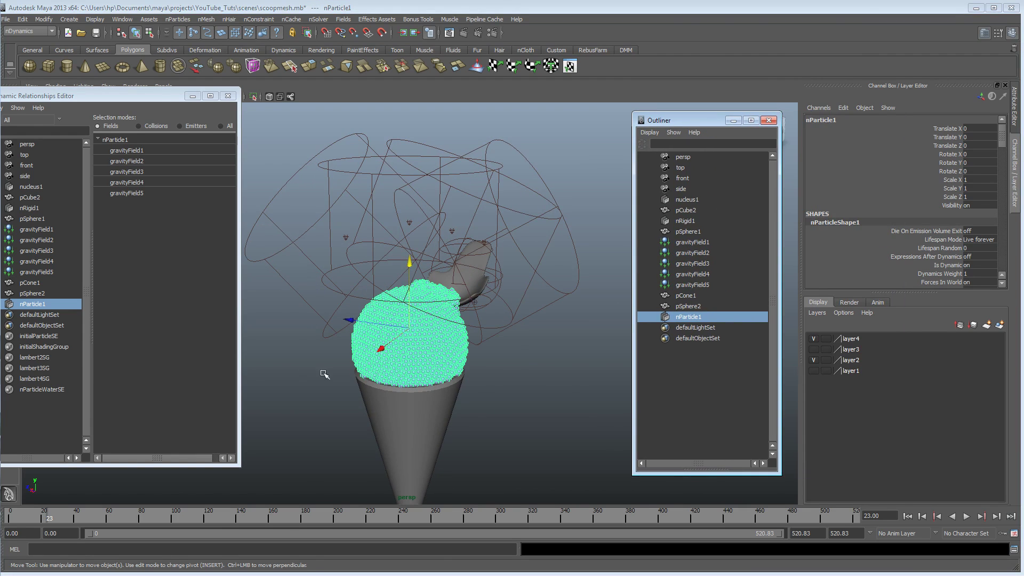
# Bring the Dynamic Relationships Editor fully into view and hide layer4 and layer2.
pyautogui.moveTo(118, 98)
pyautogui.mouseDown()
pyautogui.moveTo(174, 100)
pyautogui.moveTo(117, 114)
pyautogui.mouseUp()
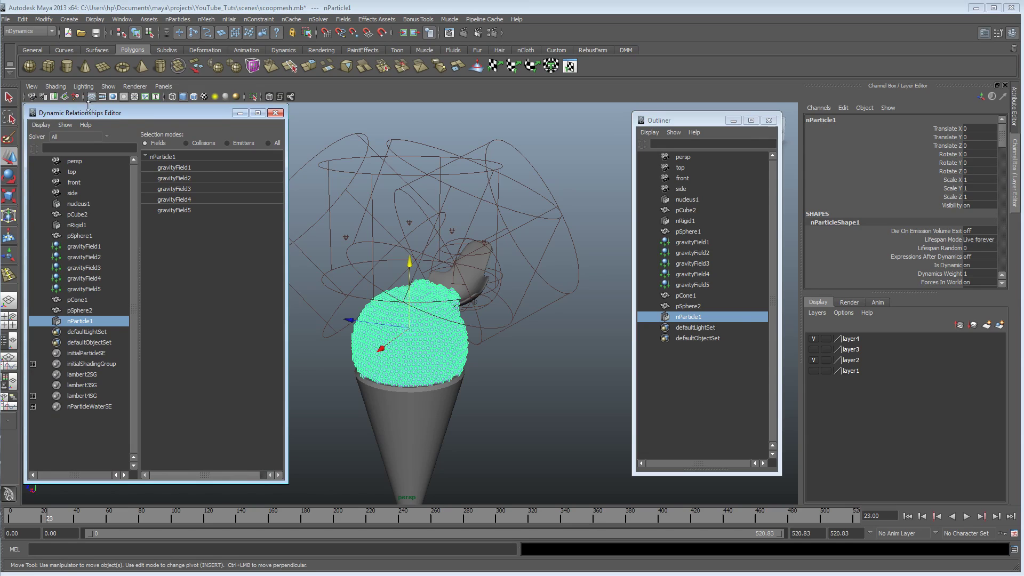
pyautogui.click(814, 339)
pyautogui.click(814, 359)
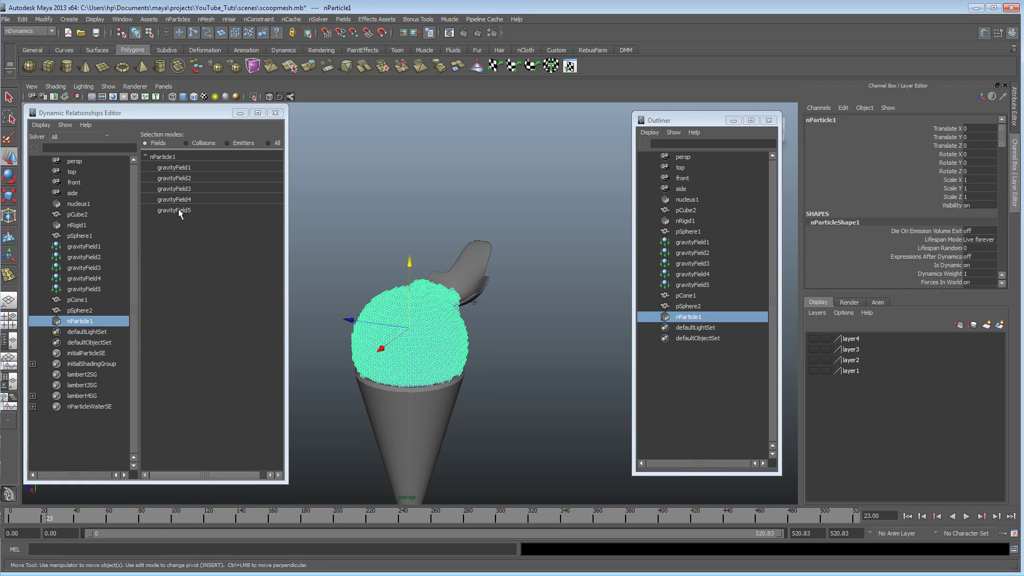
# Link gravityField1 through gravityField5 to nParticle1 and unlink them again.
pyautogui.moveTo(183, 210); pyautogui.dragTo(198, 164)
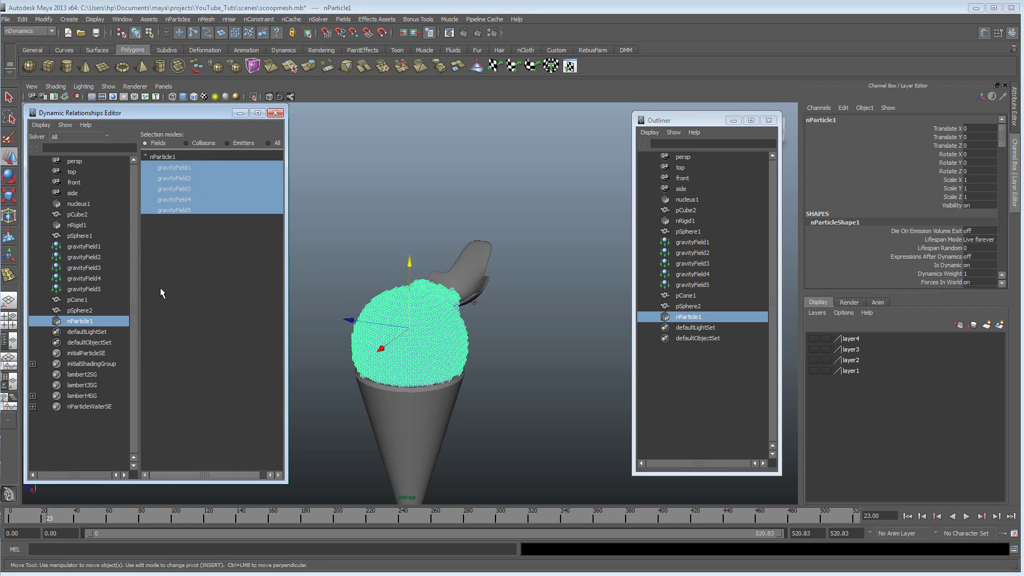
pyautogui.moveTo(184, 209); pyautogui.dragTo(190, 167)
pyautogui.keyDown('alt'); pyautogui.moveTo(521, 187); pyautogui.dragTo(457, 190); pyautogui.keyUp('alt')
pyautogui.keyDown('alt'); pyautogui.moveTo(457, 189); pyautogui.dragTo(593, 261, button='right'); pyautogui.keyUp('alt')
pyautogui.keyDown('alt'); pyautogui.moveTo(551, 264); pyautogui.dragTo(485, 245); pyautogui.keyUp('alt')
pyautogui.keyDown('alt'); pyautogui.moveTo(485, 247); pyautogui.dragTo(454, 246, button='right'); pyautogui.keyUp('alt')
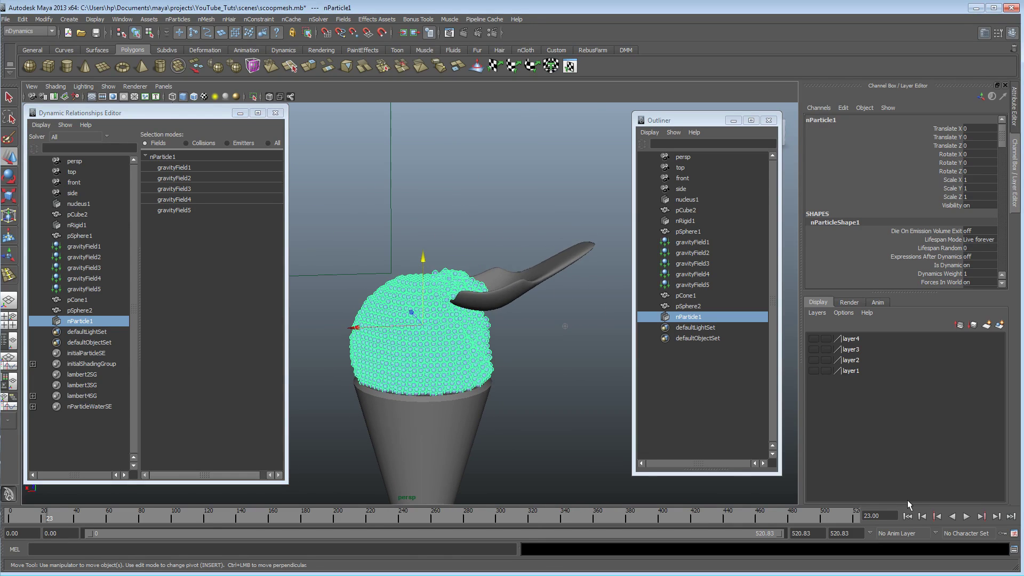
# Play the simulation from the start with the five gravity fields unlinked, examine the scattering particles, and rewind to frame 0.
pyautogui.click(906, 516)
pyautogui.click(967, 516)
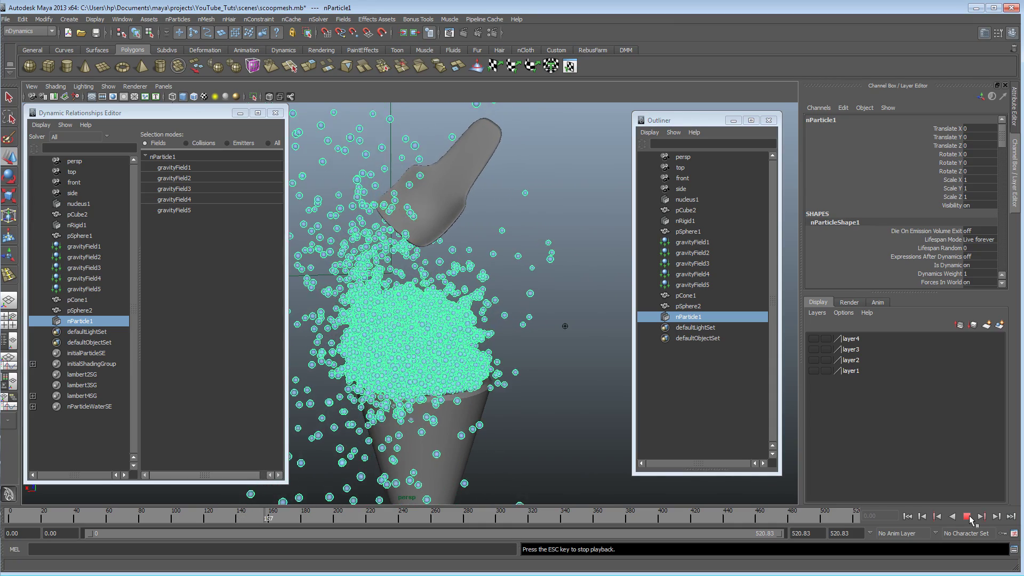
pyautogui.click(966, 516)
pyautogui.keyDown('alt'); pyautogui.moveTo(555, 373); pyautogui.dragTo(522, 308); pyautogui.keyUp('alt')
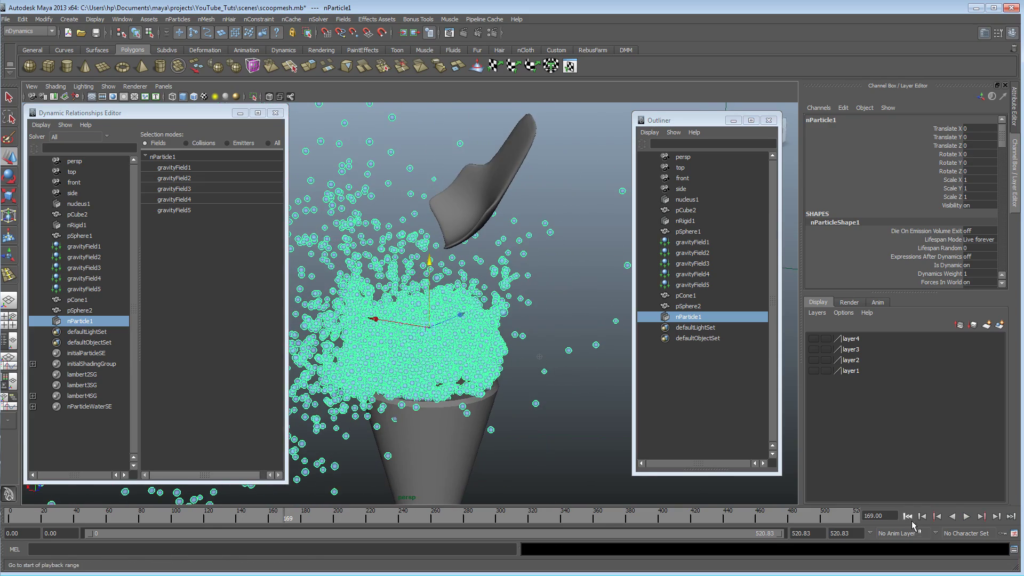
pyautogui.click(907, 516)
pyautogui.keyDown('alt'); pyautogui.moveTo(445, 322); pyautogui.dragTo(461, 323); pyautogui.keyUp('alt')
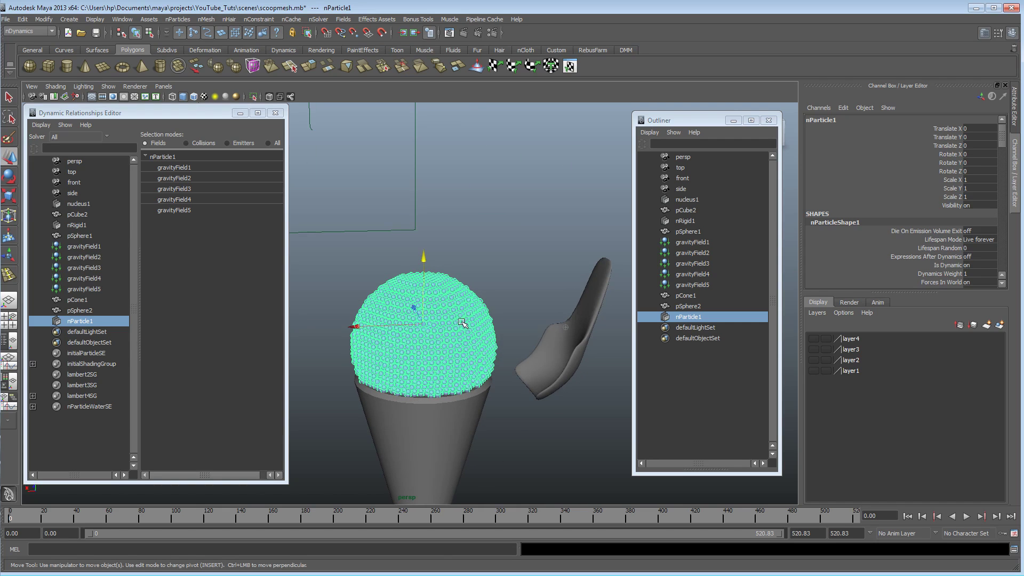
# Select nucleus1 and raise its Gravity to 18.062.
pyautogui.click(709, 318)
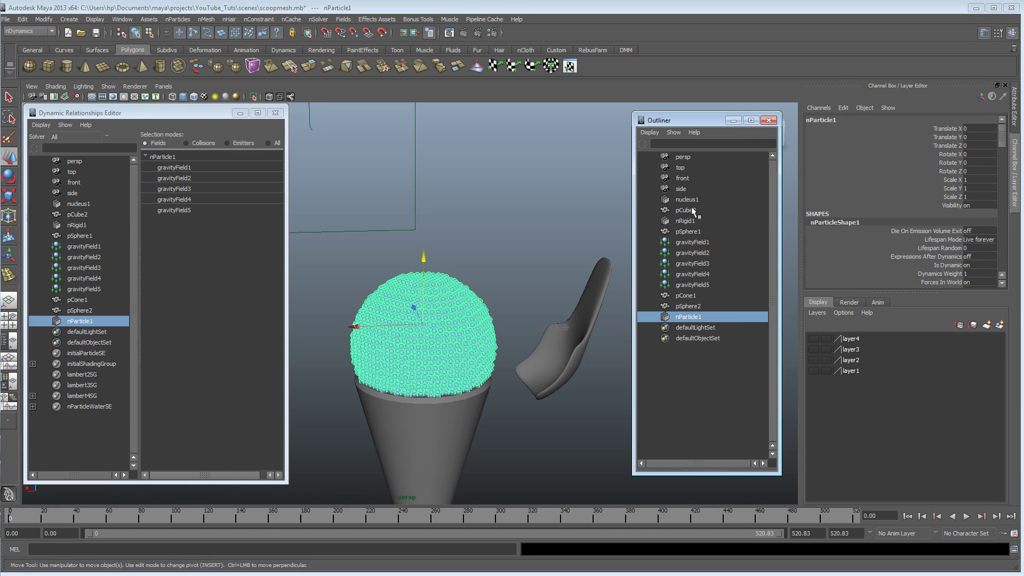
pyautogui.click(688, 200)
pyautogui.click(1002, 98)
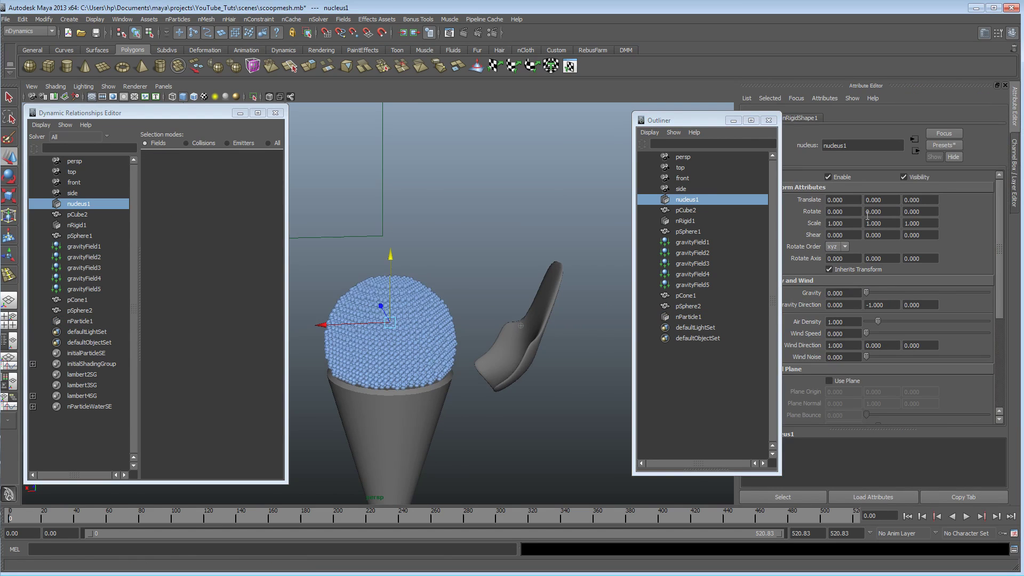
pyautogui.click(802, 118)
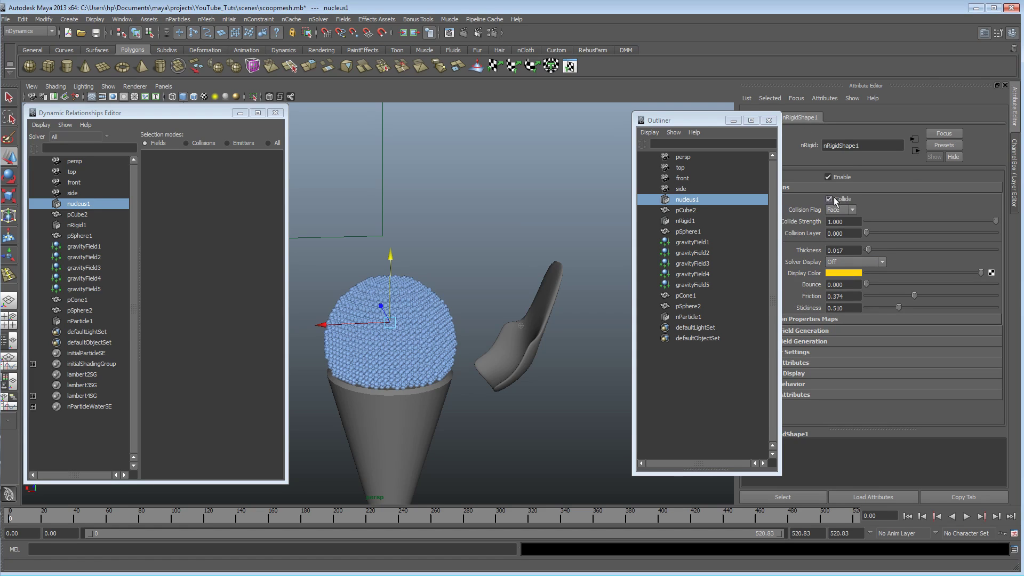
pyautogui.moveTo(709, 121); pyautogui.dragTo(654, 115)
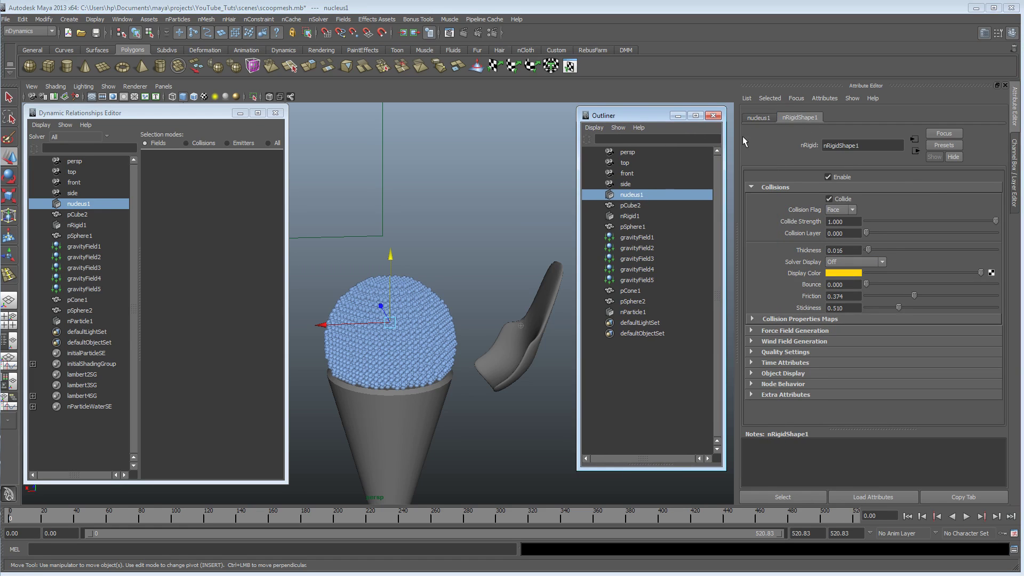
pyautogui.click(765, 120)
pyautogui.moveTo(867, 292); pyautogui.dragTo(888, 293)
# Play the simulation briefly with solver gravity on, rewind to frame 0, and reset nucleus1's Gravity to 0.
pyautogui.click(966, 516)
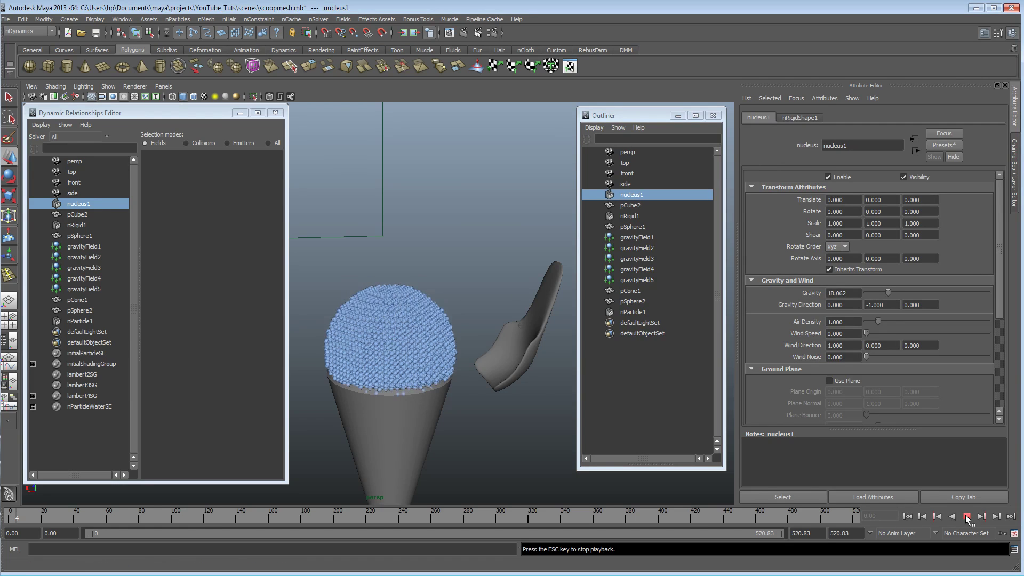
pyautogui.click(966, 516)
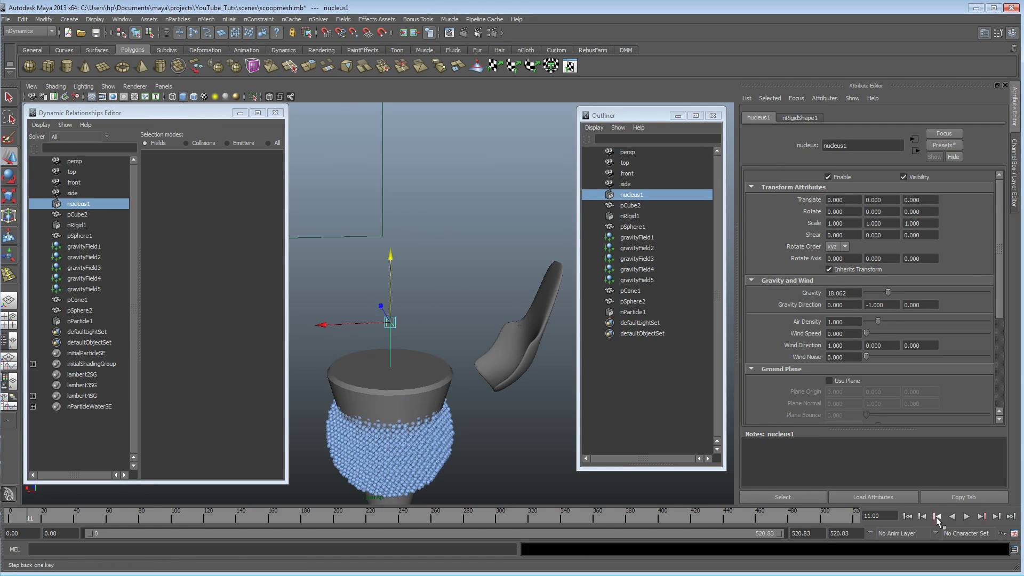
pyautogui.click(908, 516)
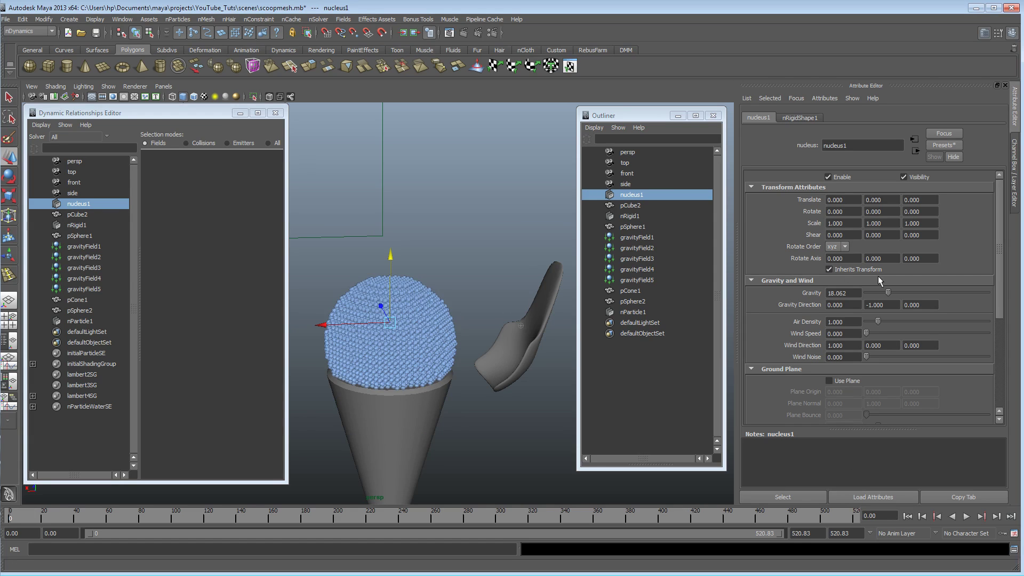
pyautogui.moveTo(887, 292); pyautogui.dragTo(863, 293)
pyautogui.keyDown('alt'); pyautogui.moveTo(479, 427); pyautogui.dragTo(521, 429); pyautogui.keyUp('alt')
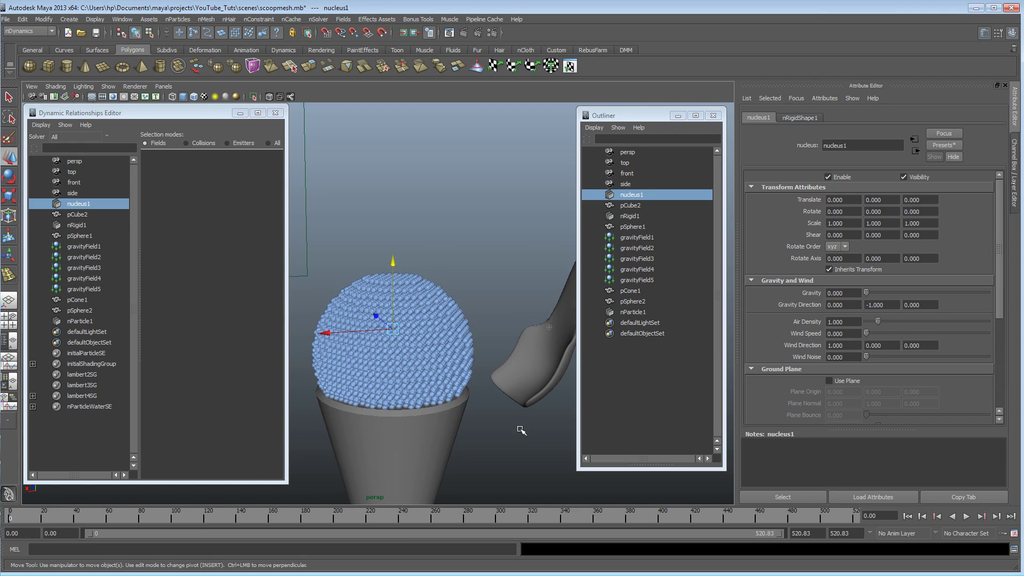
# Select nParticle1 and add a new Gravity field to it from the nDynamics menu set.
pyautogui.moveTo(447, 276); pyautogui.dragTo(423, 314)
pyautogui.keyDown('alt'); pyautogui.moveTo(439, 418); pyautogui.dragTo(432, 417); pyautogui.keyUp('alt')
pyautogui.moveTo(288, 483); pyautogui.dragTo(239, 379)
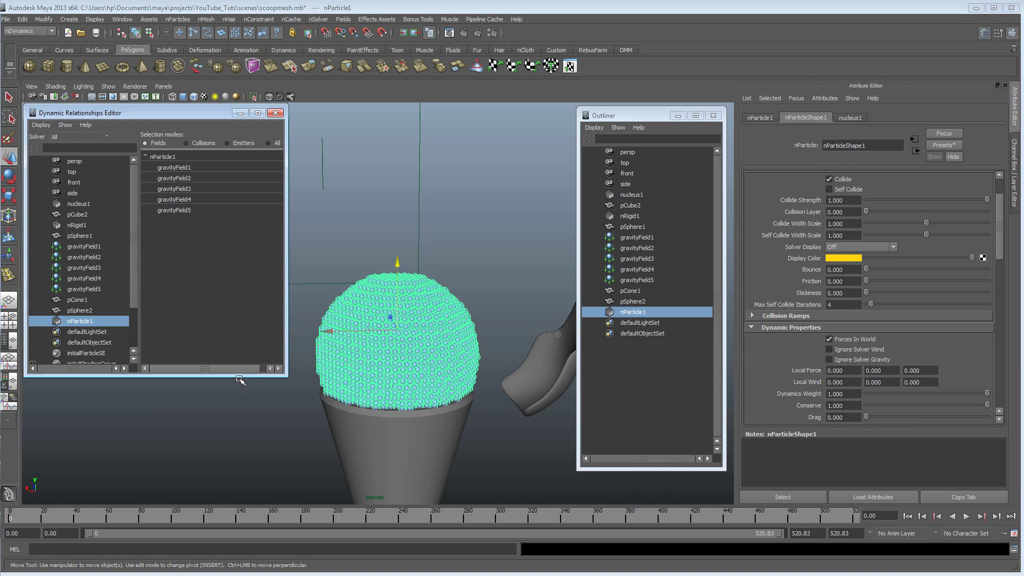
pyautogui.click(29, 31)
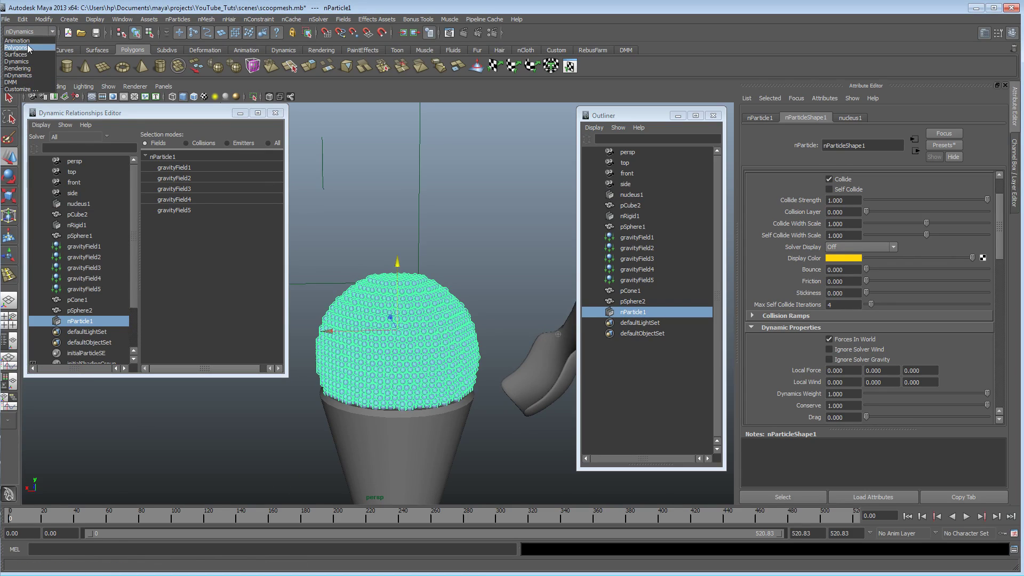
pyautogui.click(30, 76)
pyautogui.click(343, 20)
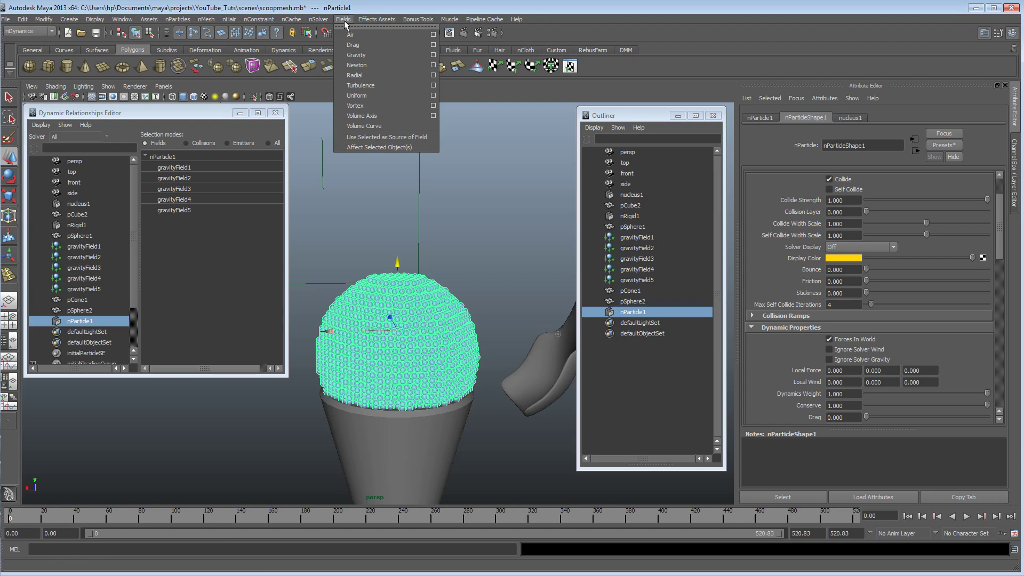
pyautogui.click(366, 55)
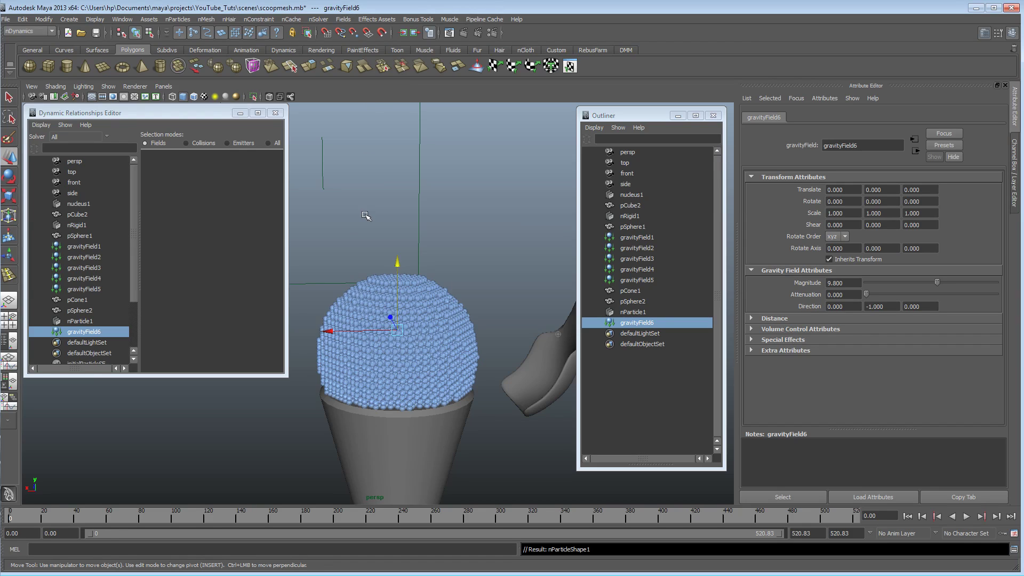
# Check nParticle1's link to the new gravity field in the Dynamic Relationships Editor.
pyautogui.click(79, 321)
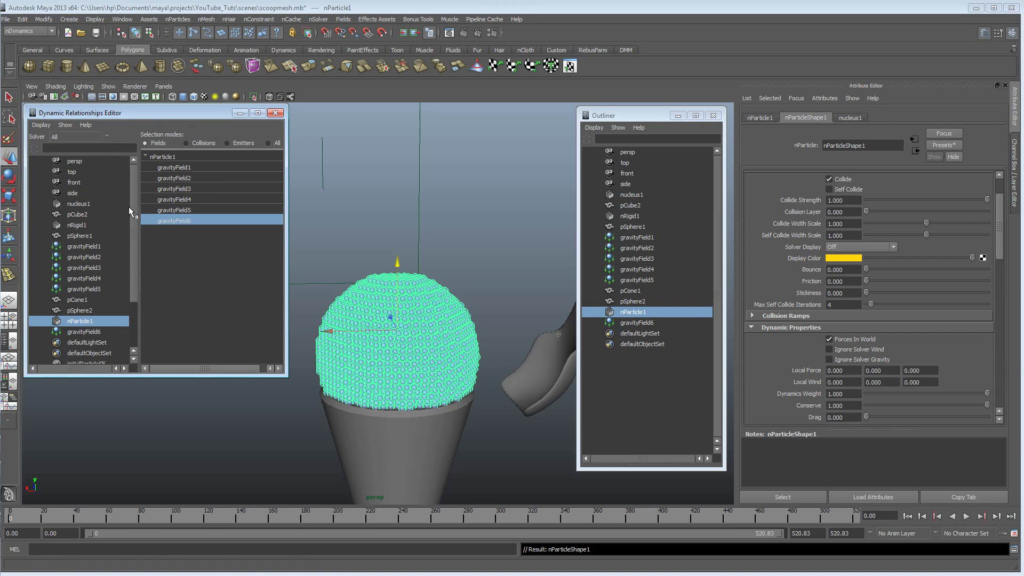
pyautogui.moveTo(204, 114); pyautogui.dragTo(123, 117)
pyautogui.keyDown('alt'); pyautogui.moveTo(411, 323); pyautogui.dragTo(415, 296, button='middle'); pyautogui.keyUp('alt')
pyautogui.moveTo(130, 115); pyautogui.dragTo(178, 115)
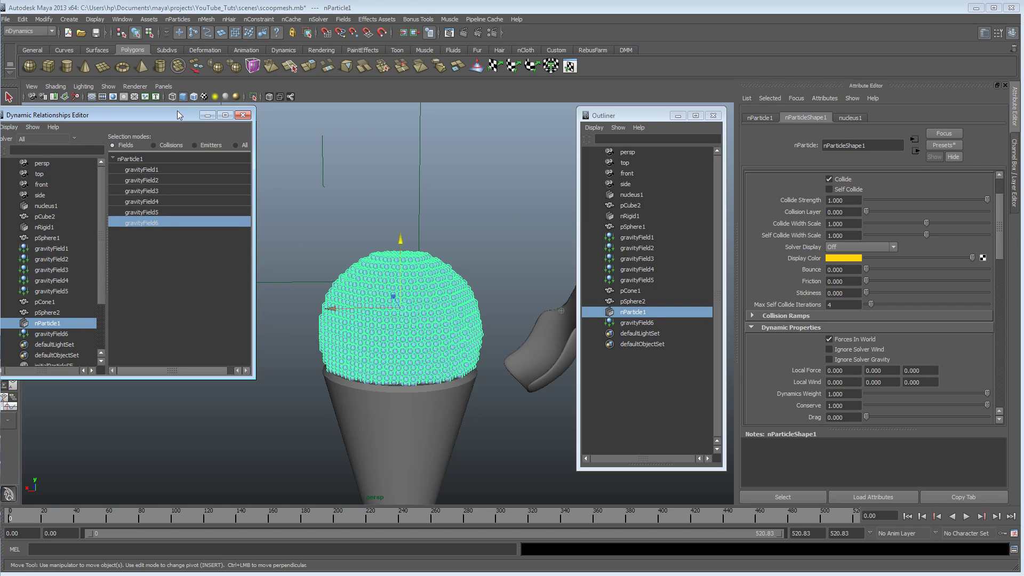
pyautogui.moveTo(179, 114); pyautogui.dragTo(185, 112)
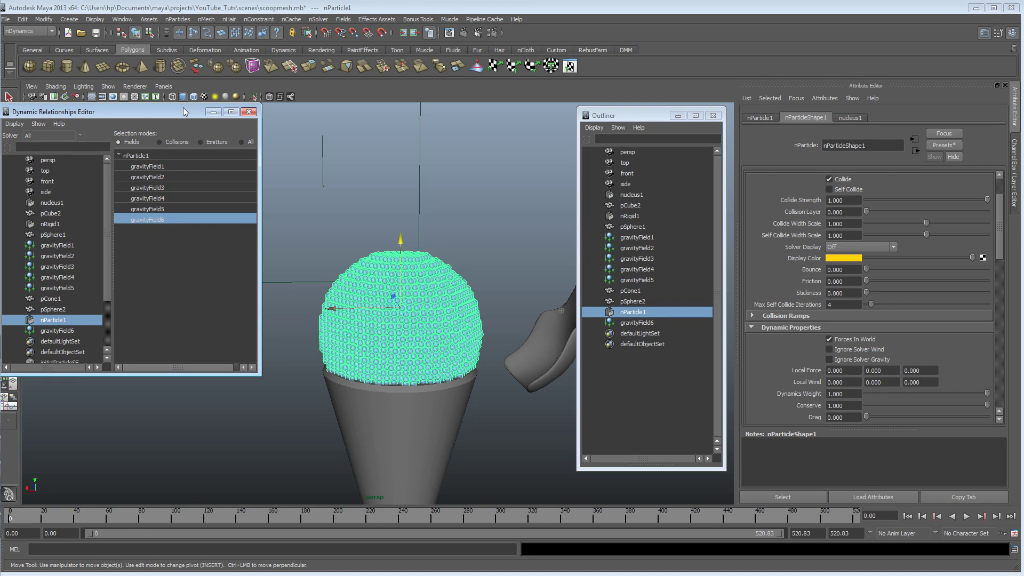
# Play the simulation briefly to test the new gravity field and rewind to frame 0.
pyautogui.keyDown('alt'); pyautogui.moveTo(485, 297); pyautogui.dragTo(429, 299); pyautogui.keyUp('alt')
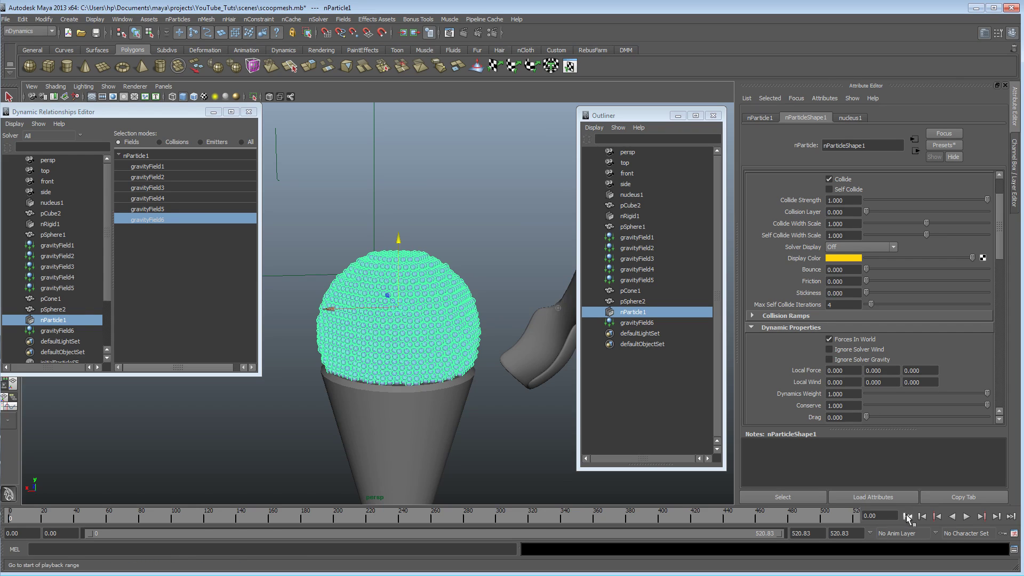
pyautogui.click(966, 516)
pyautogui.click(966, 516)
pyautogui.click(907, 516)
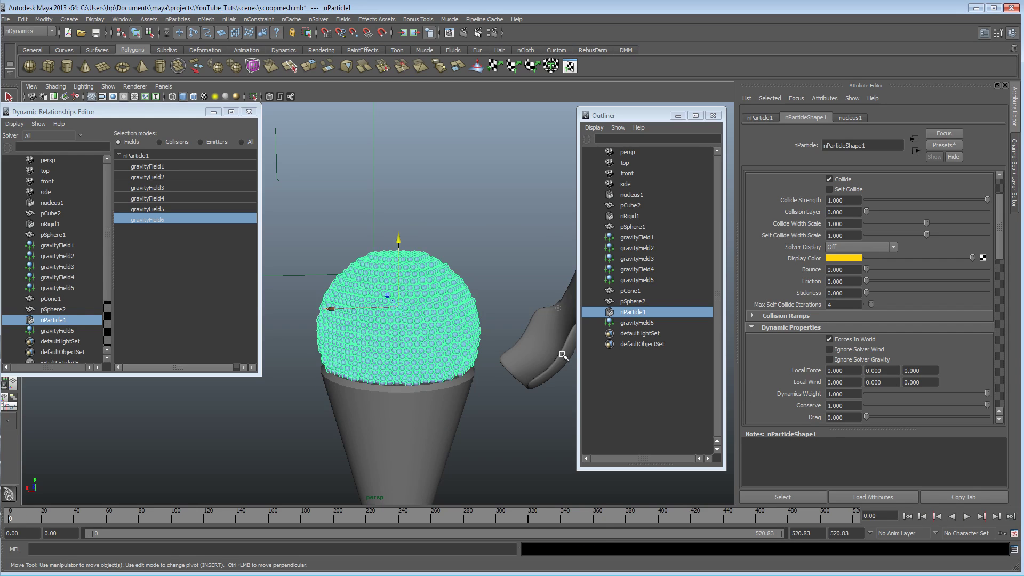
# Set gravityField6's volume shape to Sphere and move it down to about -0.305 in Y so it surrounds the particle ball.
pyautogui.click(644, 322)
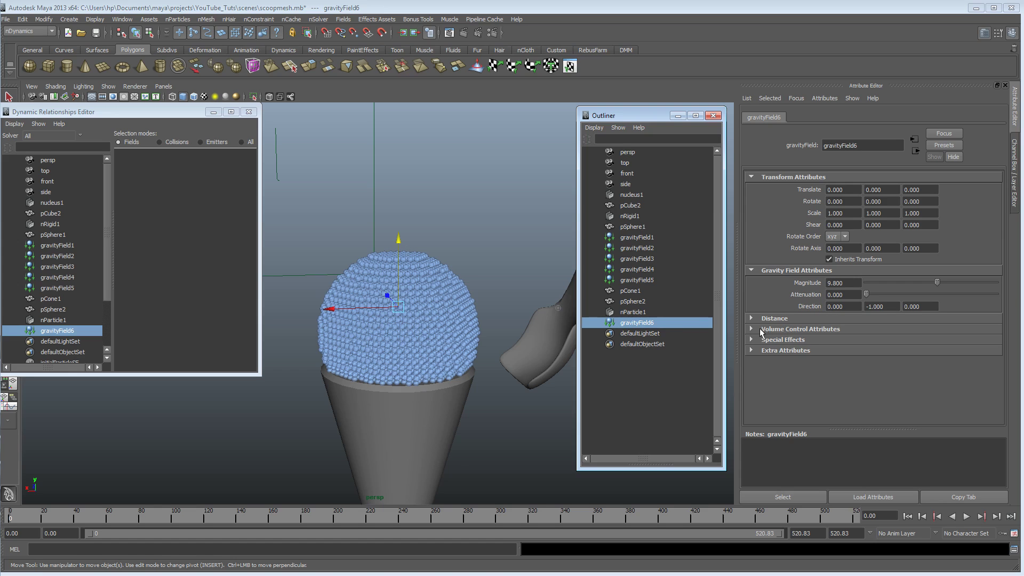
pyautogui.click(774, 329)
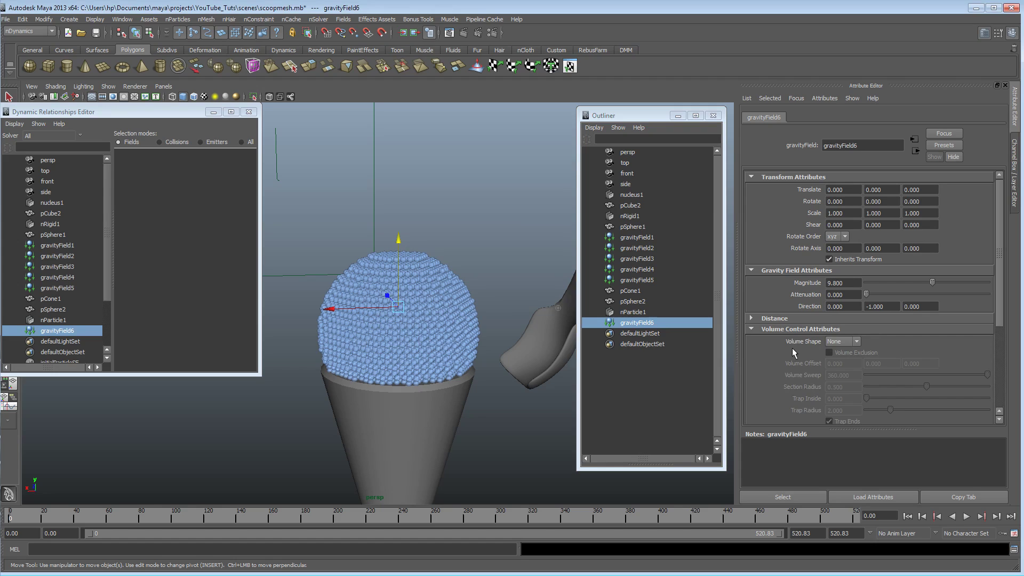
pyautogui.click(856, 342)
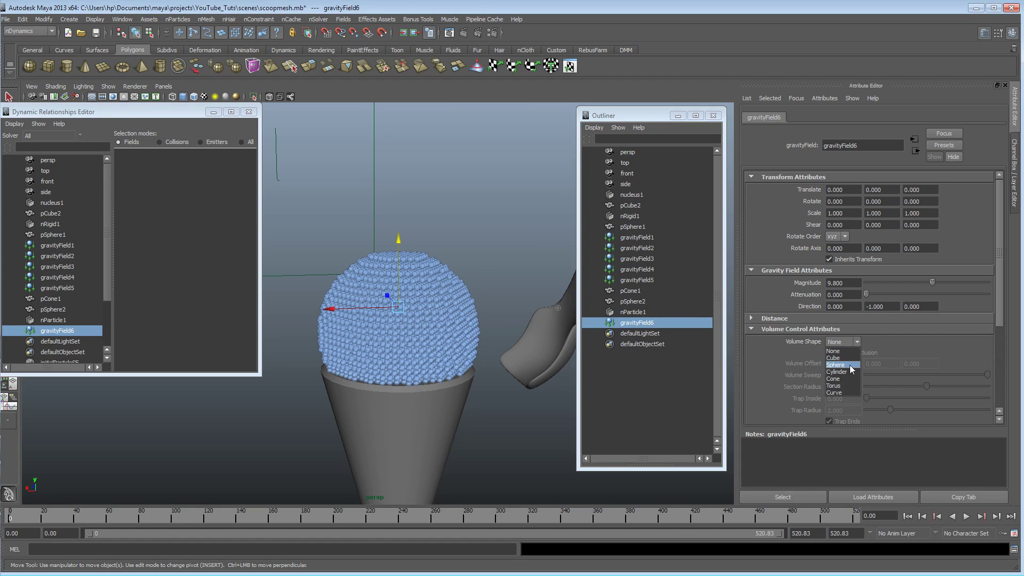
pyautogui.click(850, 365)
pyautogui.keyDown('alt'); pyautogui.moveTo(328, 338); pyautogui.dragTo(441, 335); pyautogui.keyUp('alt')
pyautogui.click(394, 261)
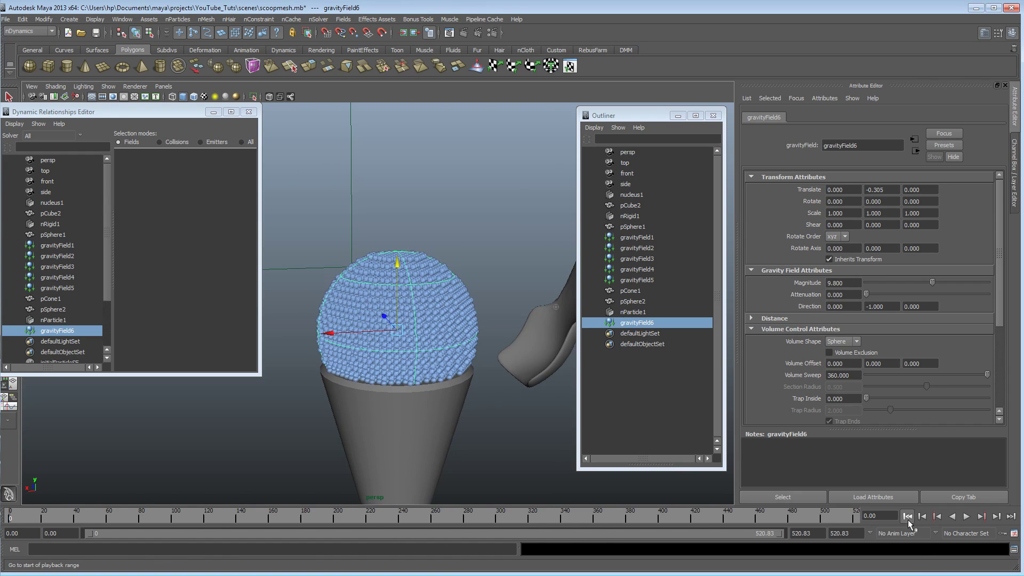
# Play the simulation briefly to test the sphere-shaped gravity field and rewind to frame 0.
pyautogui.click(966, 517)
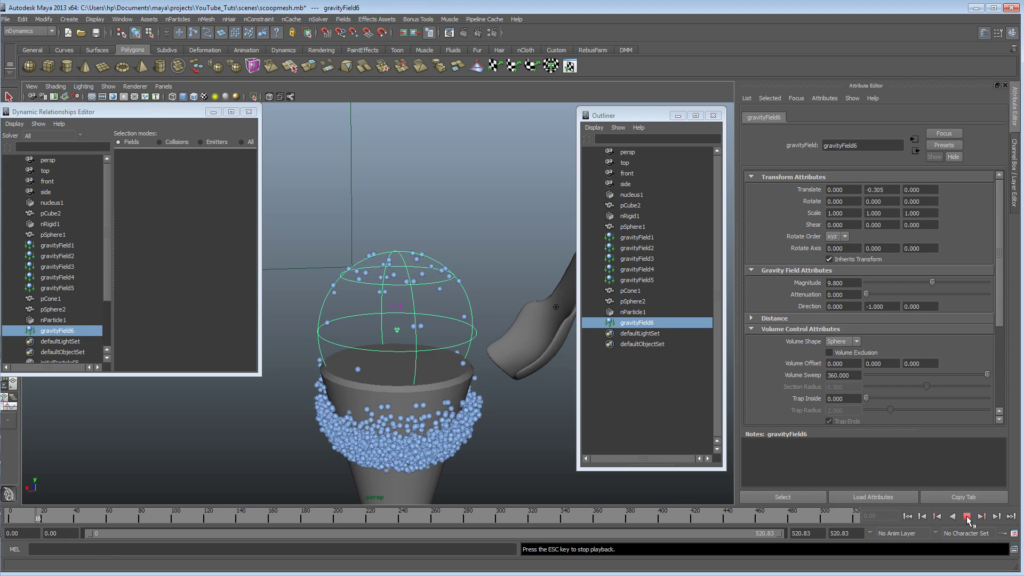
pyautogui.click(966, 516)
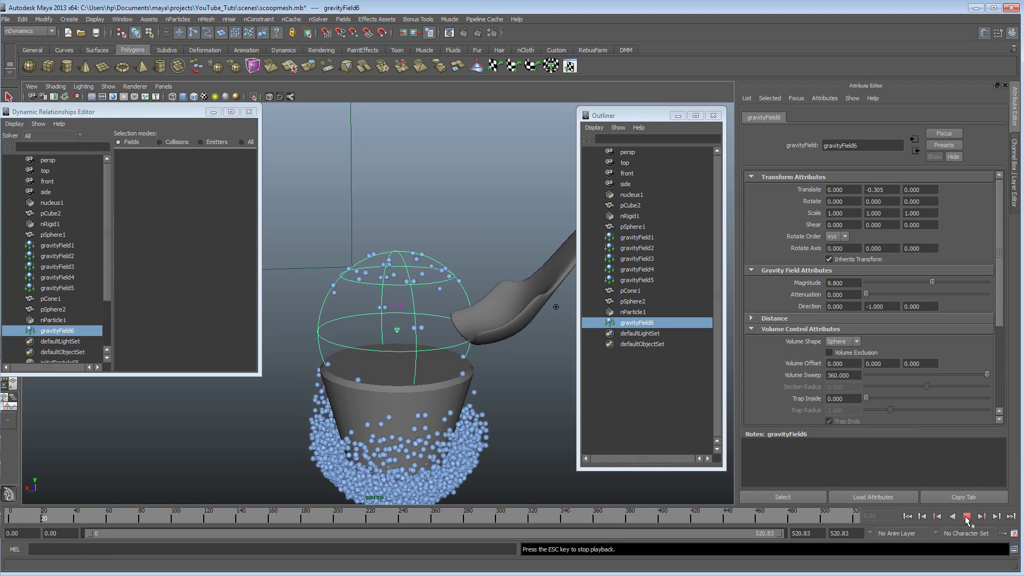
pyautogui.press('w')
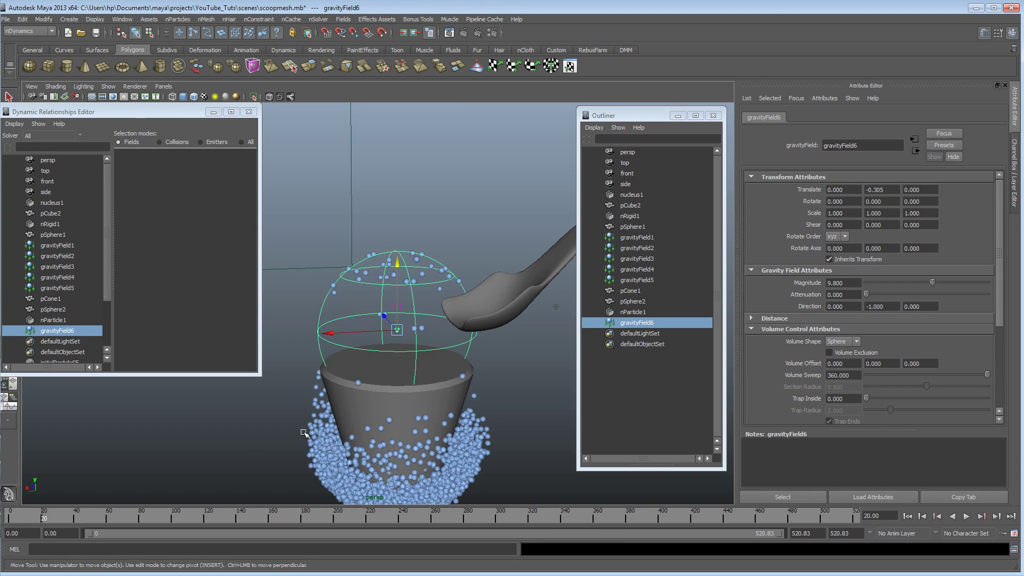
pyautogui.click(907, 516)
# Enable Volume Exclusion on gravityField6 and scale it uniformly to about 1.088 so it encloses the whole ball.
pyautogui.moveTo(439, 363)
pyautogui.keyDown('alt'); pyautogui.mouseDown()
pyautogui.moveTo(422, 360)
pyautogui.moveTo(476, 363)
pyautogui.moveTo(453, 362)
pyautogui.mouseUp(); pyautogui.keyUp('alt')
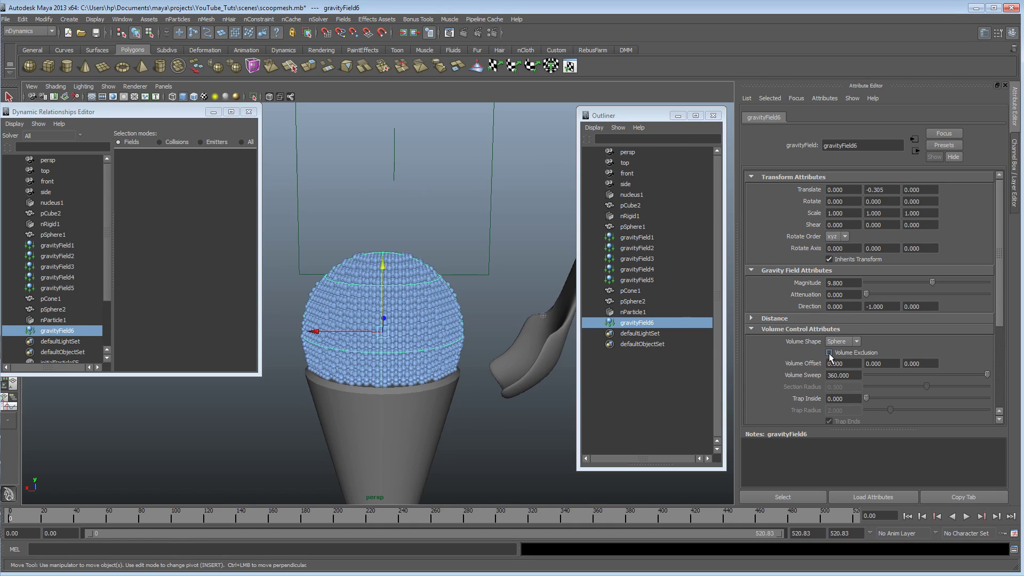
pyautogui.click(829, 352)
pyautogui.keyDown('alt'); pyautogui.moveTo(325, 342); pyautogui.dragTo(331, 344); pyautogui.keyUp('alt')
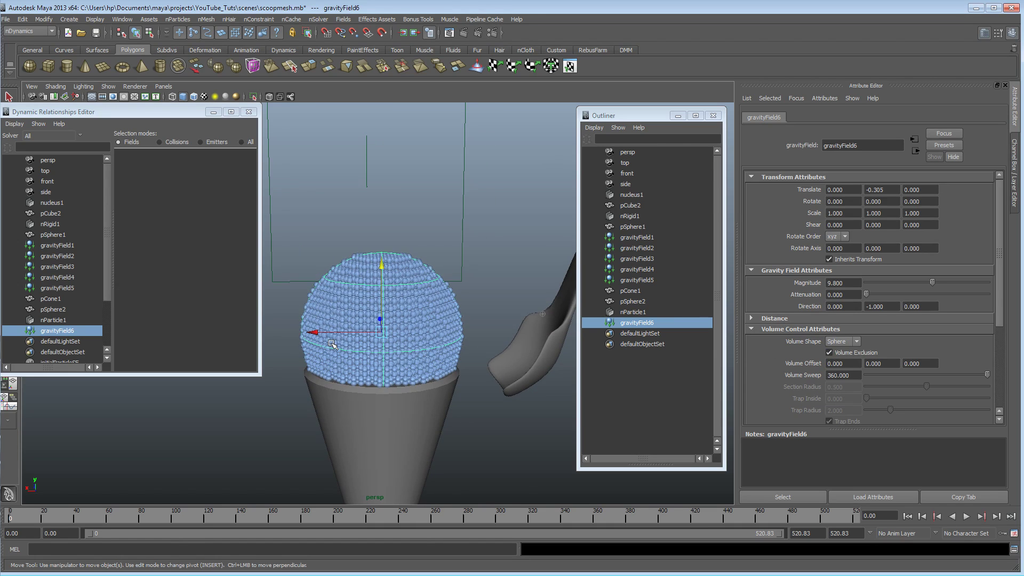
pyautogui.press('r')
pyautogui.moveTo(395, 336)
pyautogui.keyDown('alt'); pyautogui.mouseDown()
pyautogui.moveTo(403, 340)
pyautogui.moveTo(380, 333)
pyautogui.mouseUp(); pyautogui.keyUp('alt')
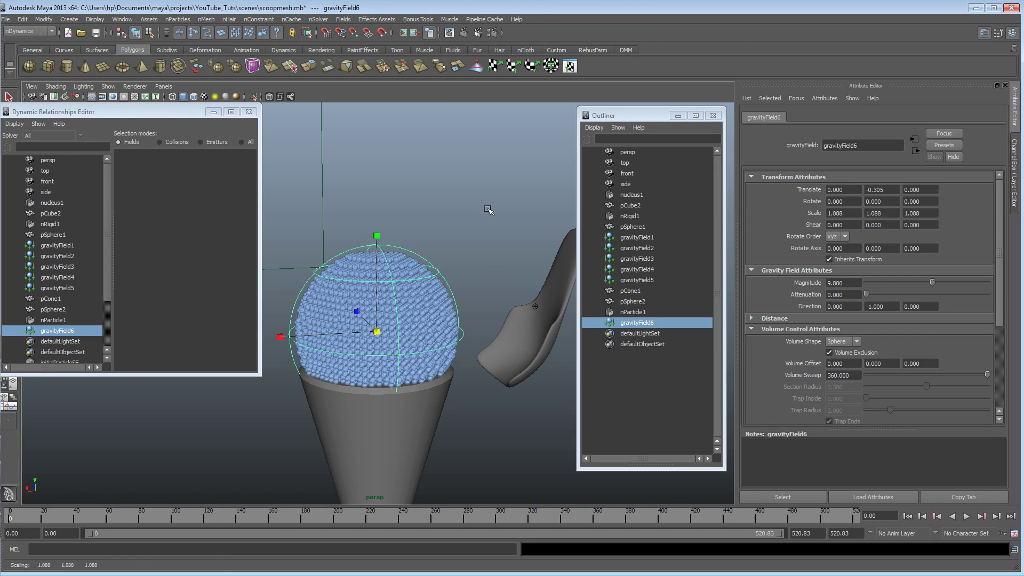
pyautogui.keyDown('alt'); pyautogui.moveTo(489, 210); pyautogui.dragTo(429, 386); pyautogui.keyUp('alt')
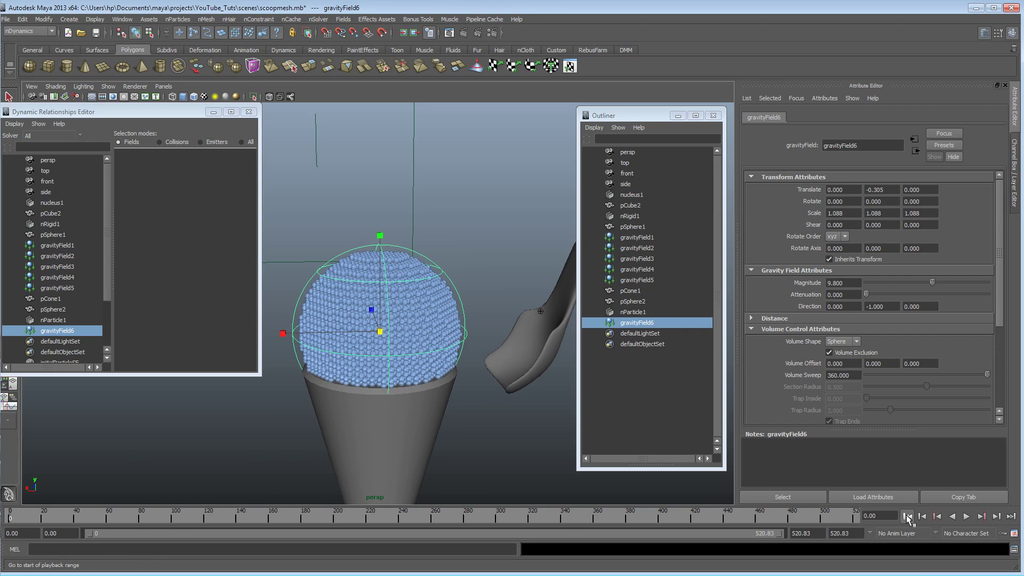
# Play the simulation with volume exclusion on, inspect the scooped particles around the field's boundary, and rewind to frame 0.
pyautogui.click(966, 517)
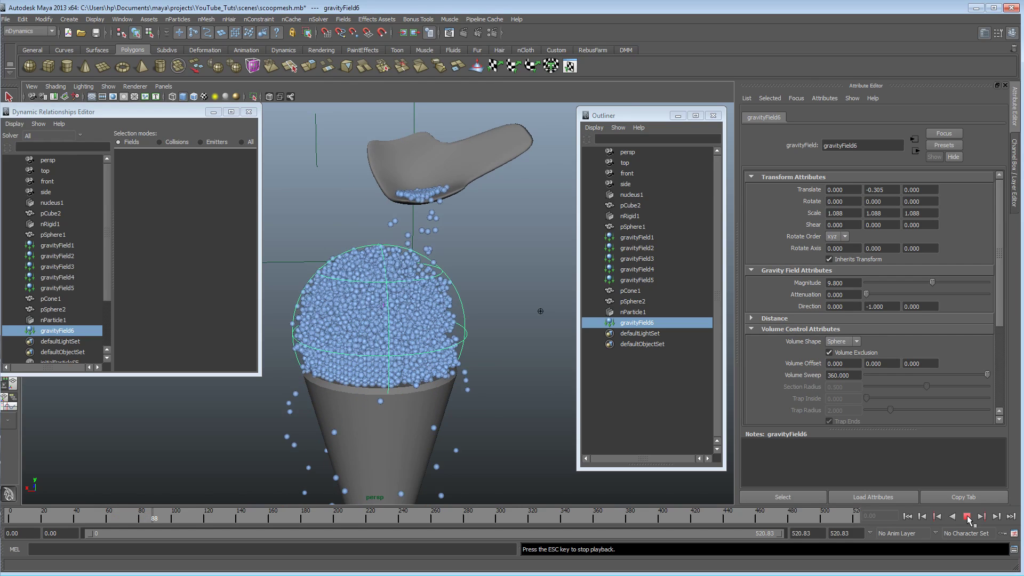
pyautogui.click(967, 516)
pyautogui.press('r')
pyautogui.scroll(10, 536, 388)
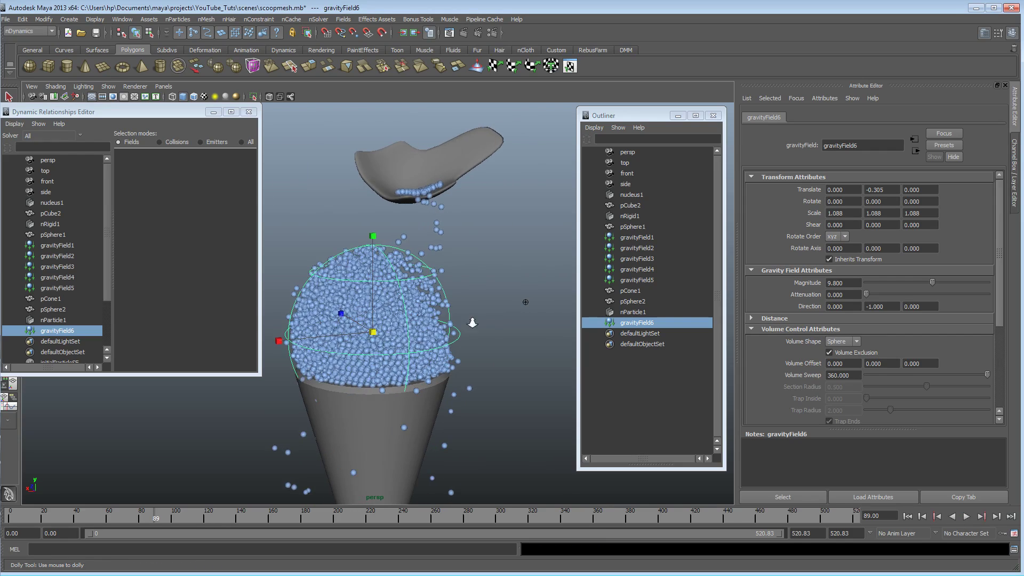
pyautogui.keyDown('alt'); pyautogui.moveTo(410, 341); pyautogui.dragTo(381, 347, button='middle'); pyautogui.keyUp('alt')
pyautogui.scroll(-8, 393, 343)
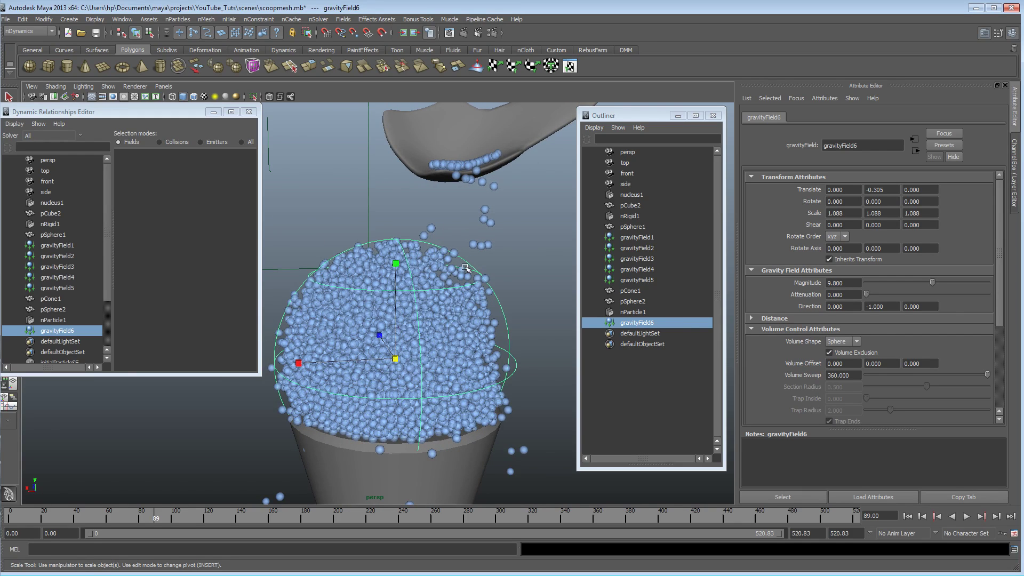
pyautogui.keyDown('alt'); pyautogui.moveTo(451, 281); pyautogui.dragTo(427, 336); pyautogui.keyUp('alt')
pyautogui.keyDown('alt'); pyautogui.moveTo(508, 352); pyautogui.dragTo(479, 351); pyautogui.keyUp('alt')
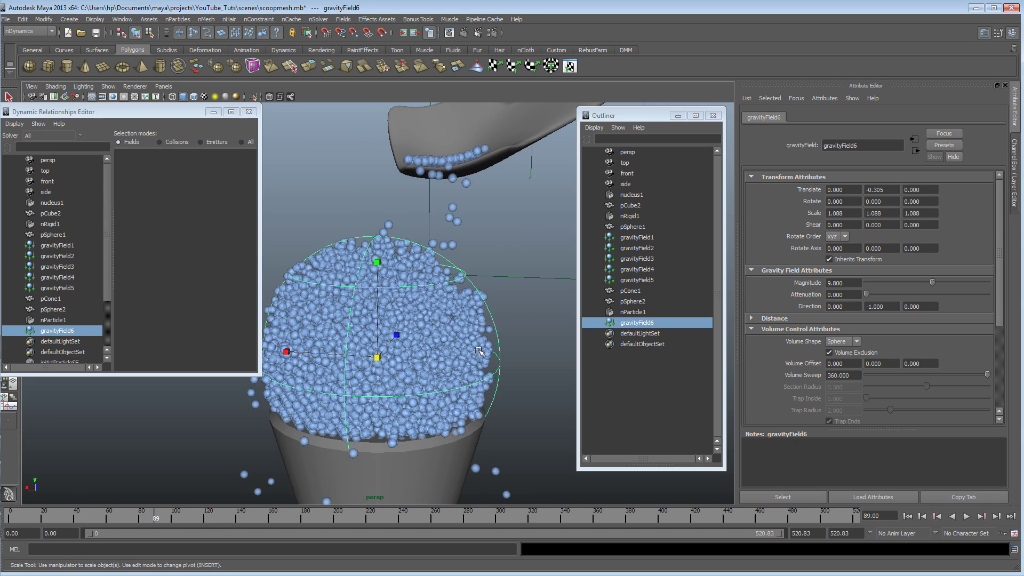
pyautogui.click(908, 517)
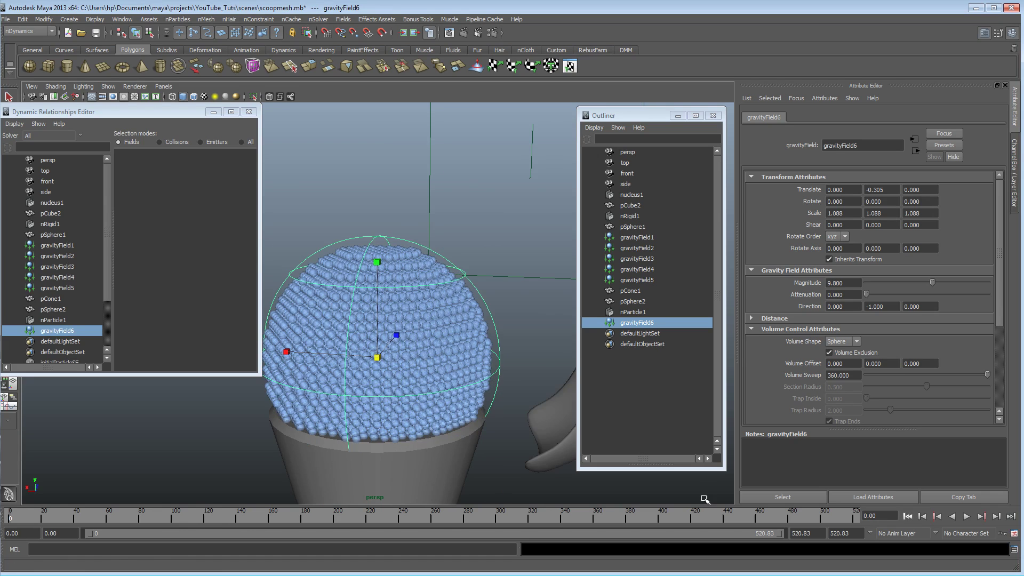
# Delete gravityField6 from the scene.
pyautogui.keyDown('alt'); pyautogui.moveTo(491, 336); pyautogui.dragTo(528, 409); pyautogui.keyUp('alt')
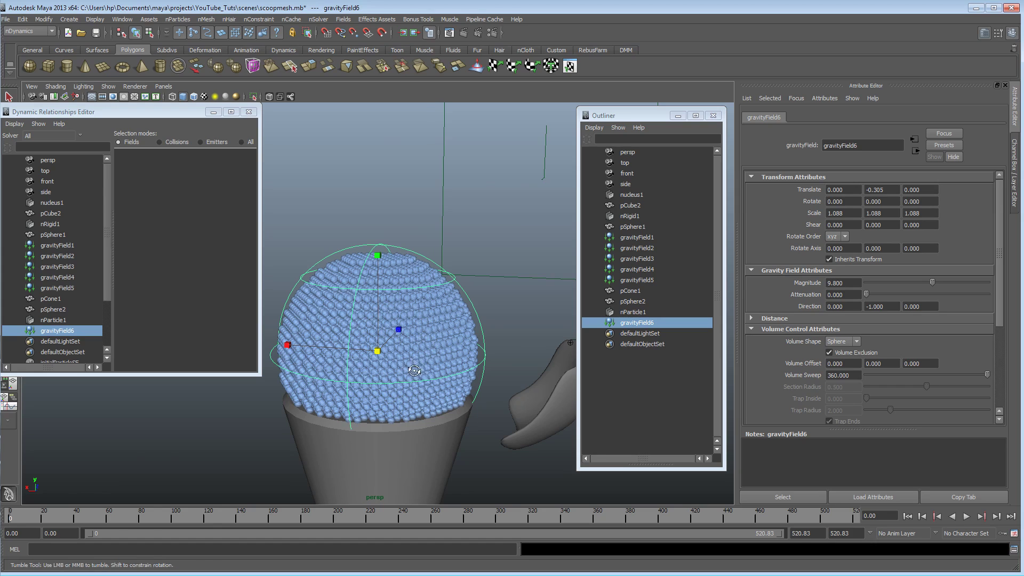
pyautogui.keyDown('alt'); pyautogui.moveTo(419, 364); pyautogui.dragTo(419, 370); pyautogui.keyUp('alt')
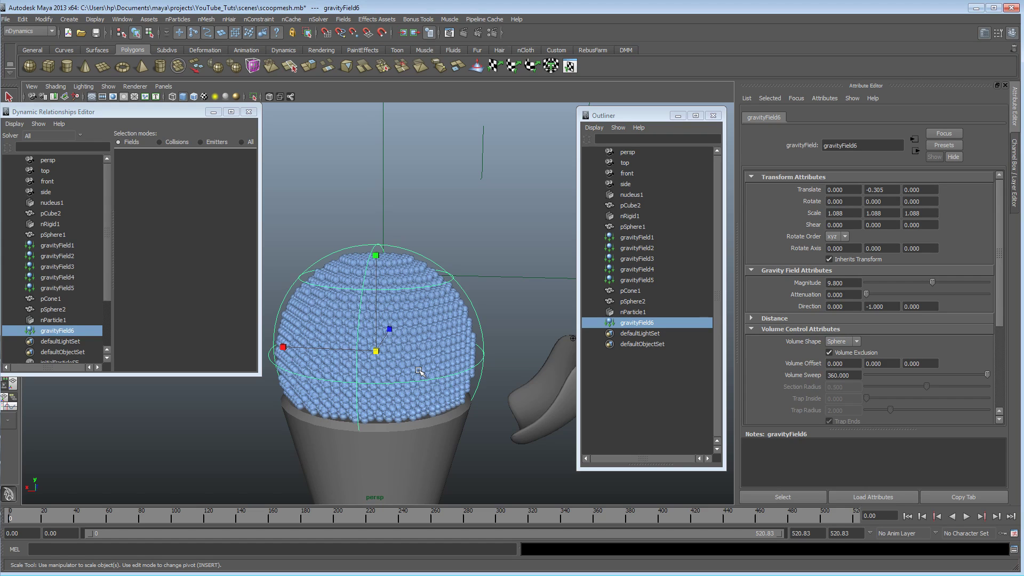
pyautogui.press('Delete')
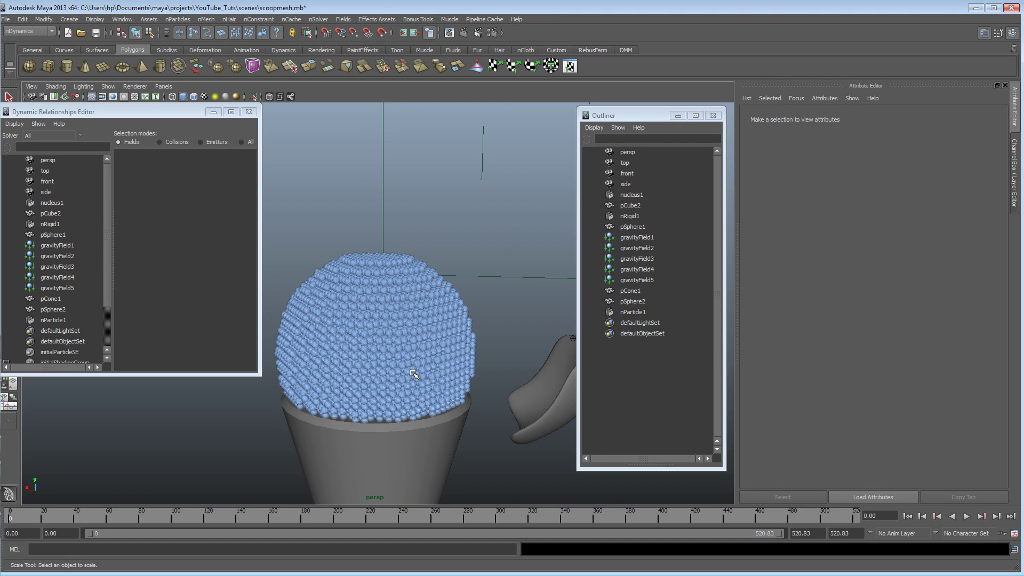
# Check which gravity fields are linked to nParticle1 and select gravityField1 to view its attributes.
pyautogui.click(470, 336)
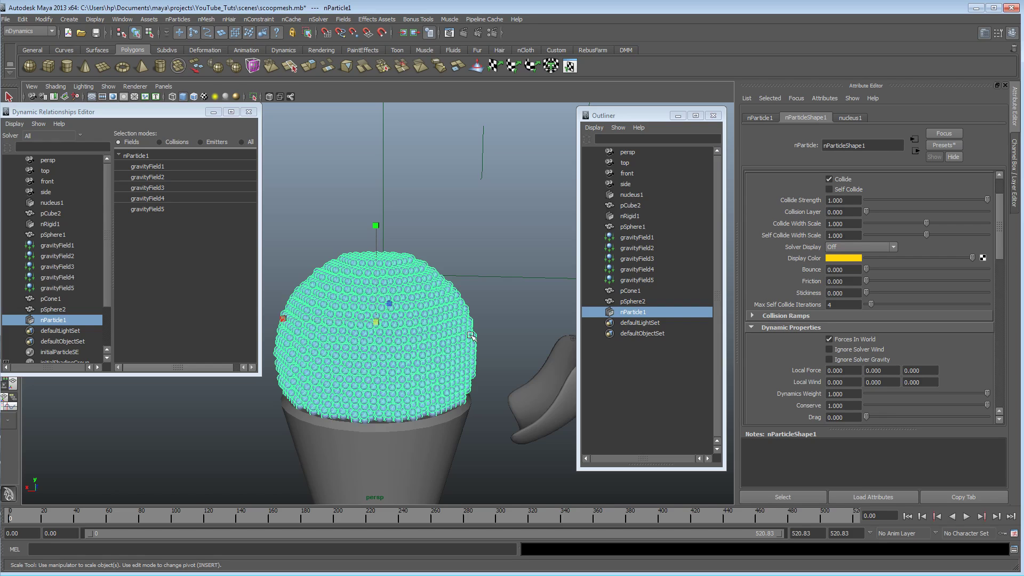
pyautogui.click(636, 237)
pyautogui.keyDown('alt'); pyautogui.moveTo(456, 327); pyautogui.dragTo(426, 351); pyautogui.keyUp('alt')
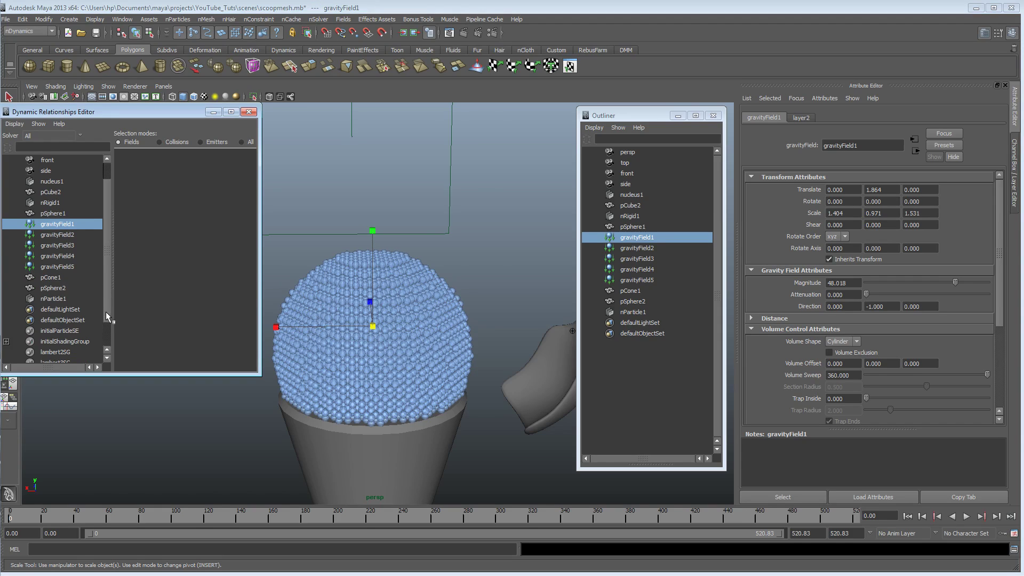
# Play the simulation with the original gravity fields and stop around frame 27 to inspect the scooped particles.
pyautogui.keyDown('alt'); pyautogui.moveTo(410, 322); pyautogui.dragTo(400, 325); pyautogui.keyUp('alt')
pyautogui.keyDown('alt'); pyautogui.moveTo(449, 367); pyautogui.dragTo(434, 363); pyautogui.keyUp('alt')
pyautogui.keyDown('alt'); pyautogui.moveTo(437, 348); pyautogui.dragTo(450, 318, button='middle'); pyautogui.keyUp('alt')
pyautogui.keyDown('alt'); pyautogui.moveTo(502, 355); pyautogui.dragTo(474, 361, button='middle'); pyautogui.keyUp('alt')
pyautogui.click(966, 516)
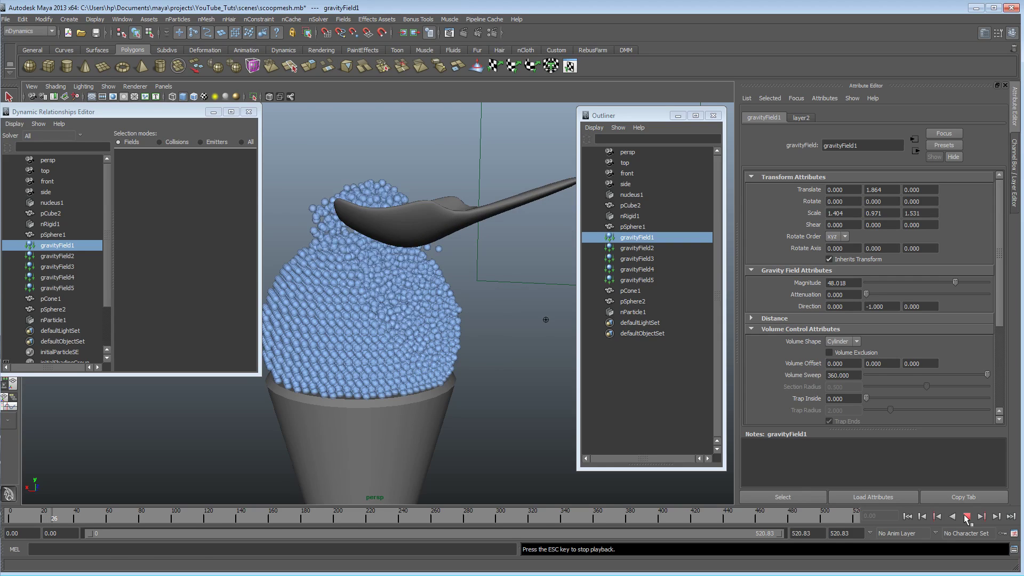
pyautogui.click(965, 516)
pyautogui.keyDown('alt'); pyautogui.moveTo(415, 281); pyautogui.dragTo(387, 273); pyautogui.keyUp('alt')
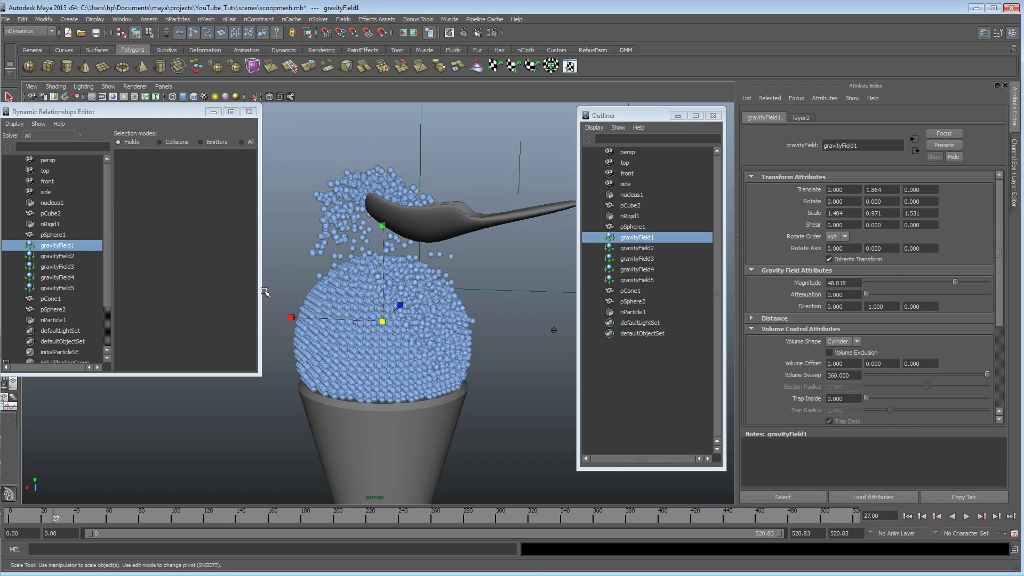
# Make display layer layer2 visible to show the gravity field volumes and move the Outliner clear of them.
pyautogui.click(1014, 181)
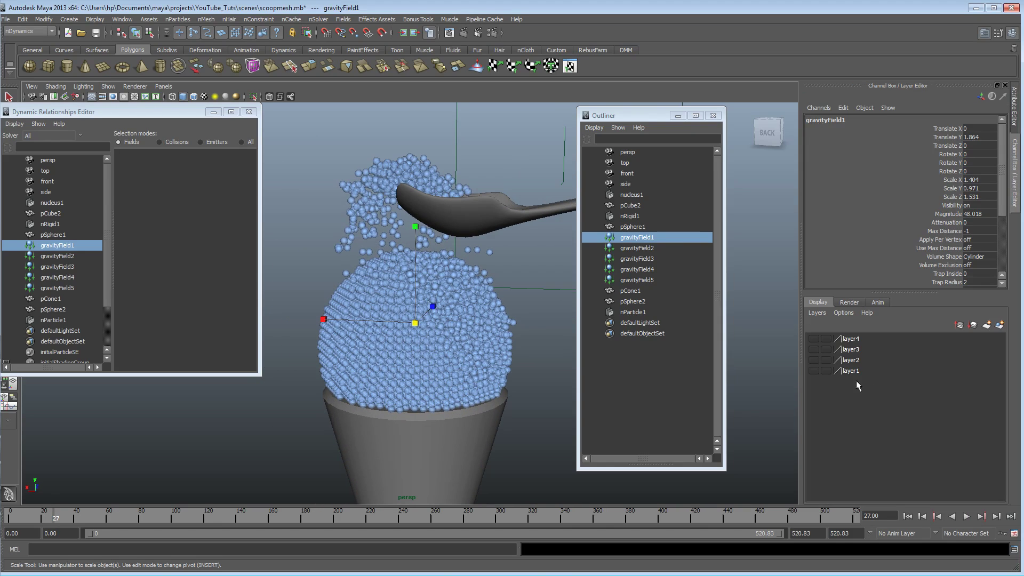
pyautogui.click(814, 349)
pyautogui.click(814, 350)
pyautogui.click(813, 360)
pyautogui.moveTo(630, 115); pyautogui.dragTo(871, 226)
# Inspect the gravity field volumes around the ball, select the tilted cylinder gravityField2, and minimize the Outliner.
pyautogui.keyDown('alt'); pyautogui.moveTo(560, 308); pyautogui.dragTo(602, 304); pyautogui.keyUp('alt')
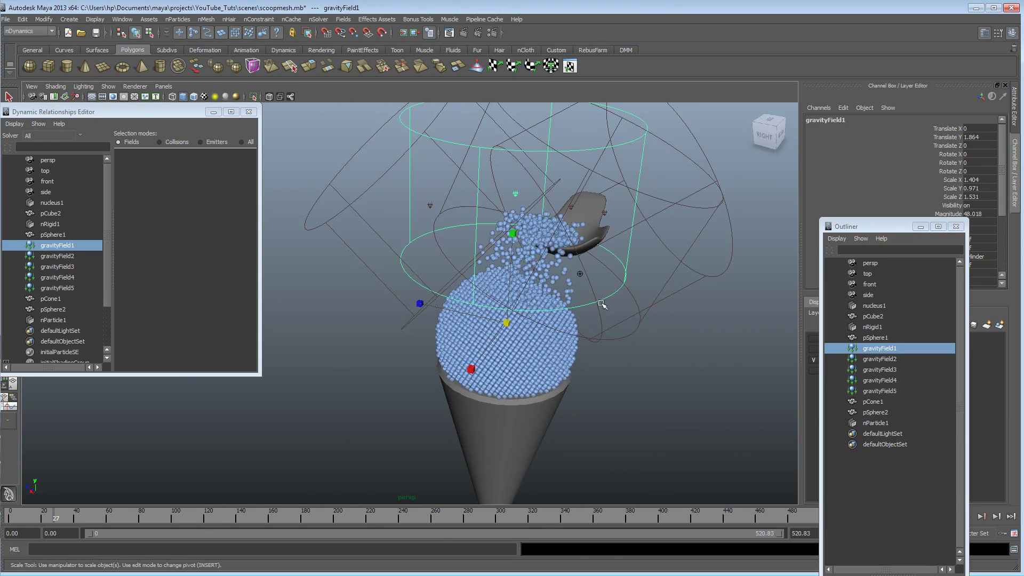
pyautogui.keyDown('alt'); pyautogui.moveTo(602, 304); pyautogui.dragTo(571, 359, button='middle'); pyautogui.keyUp('alt')
pyautogui.keyDown('alt'); pyautogui.moveTo(571, 359); pyautogui.dragTo(578, 331); pyautogui.keyUp('alt')
pyautogui.click(686, 201)
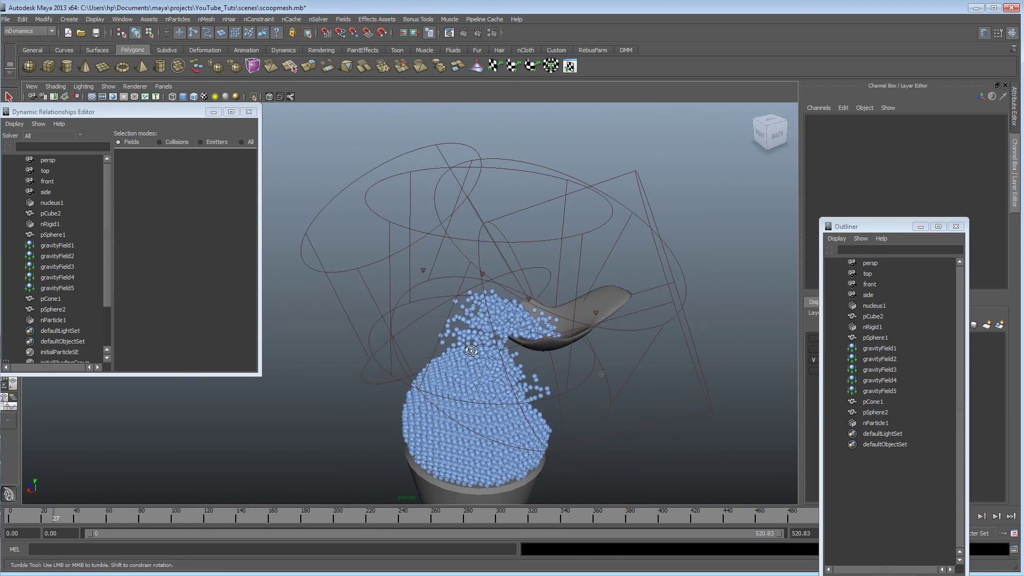
pyautogui.keyDown('alt'); pyautogui.moveTo(471, 350); pyautogui.dragTo(323, 327); pyautogui.keyUp('alt')
pyautogui.moveTo(297, 229); pyautogui.dragTo(374, 313)
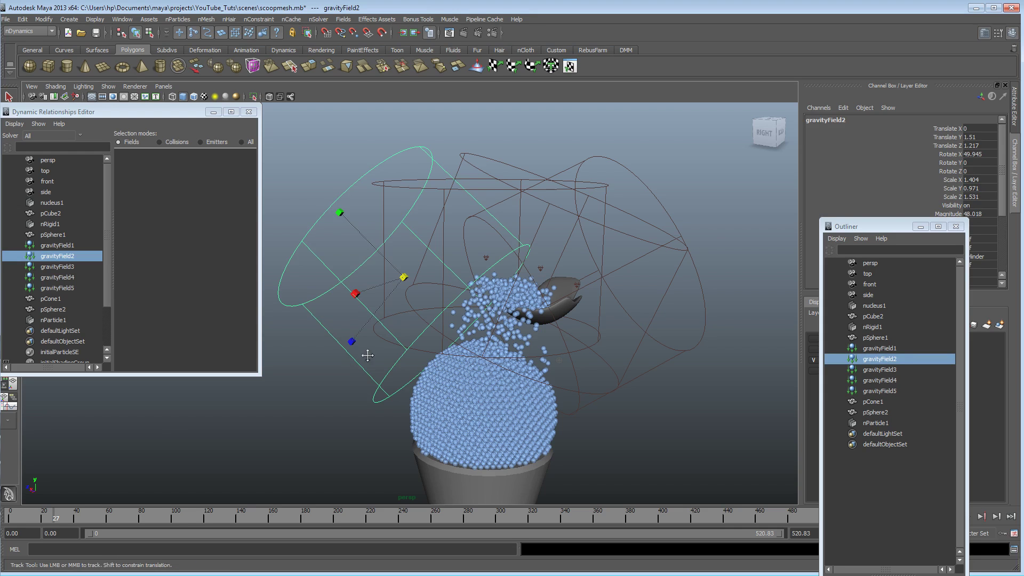
pyautogui.keyDown('alt'); pyautogui.moveTo(366, 354); pyautogui.dragTo(379, 349, button='middle'); pyautogui.keyUp('alt')
pyautogui.click(919, 226)
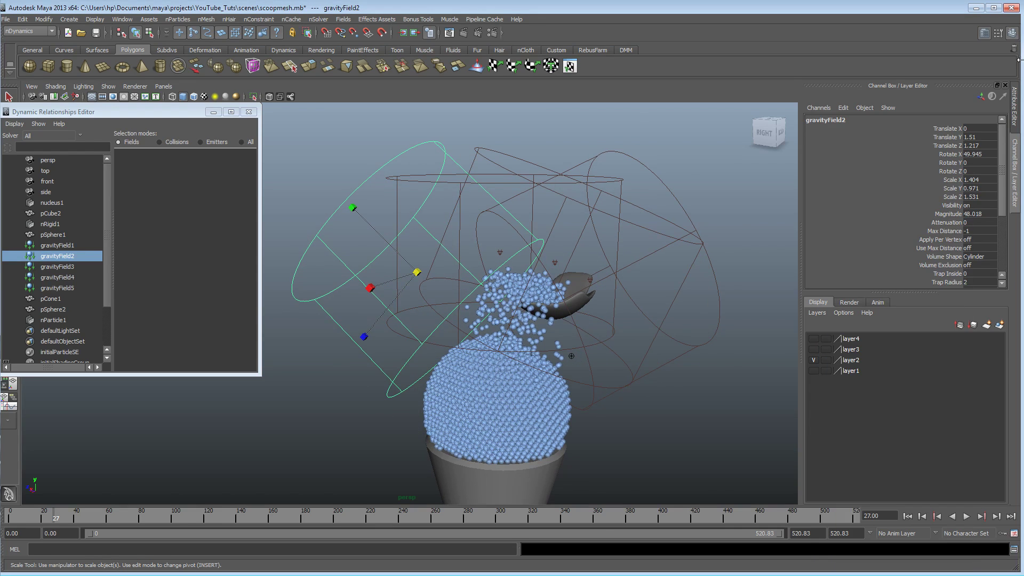
# Try the Sphere volume shape on gravityField2 and switch it back to Cylinder.
pyautogui.click(1016, 104)
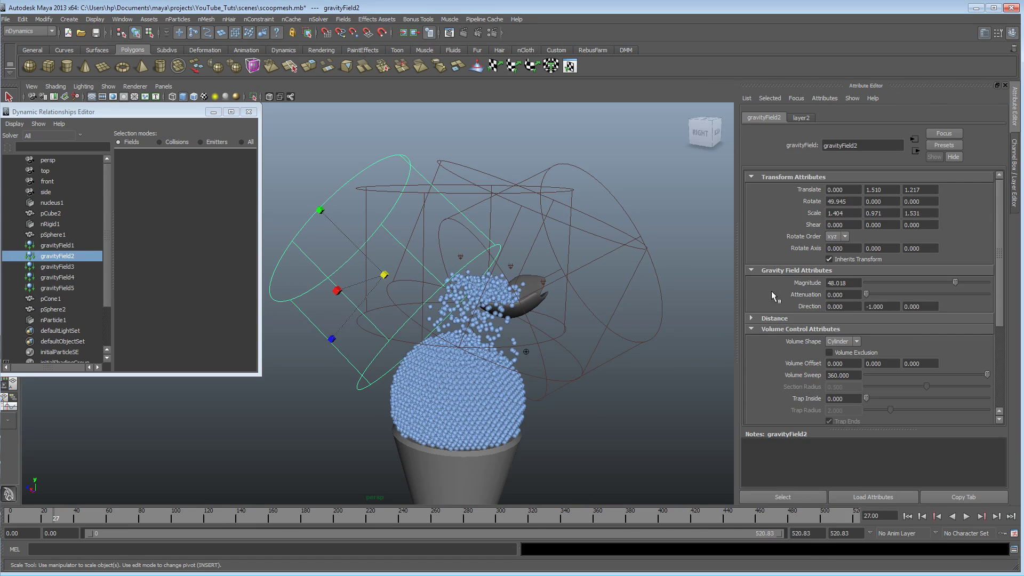
pyautogui.scroll(-1, 793, 300)
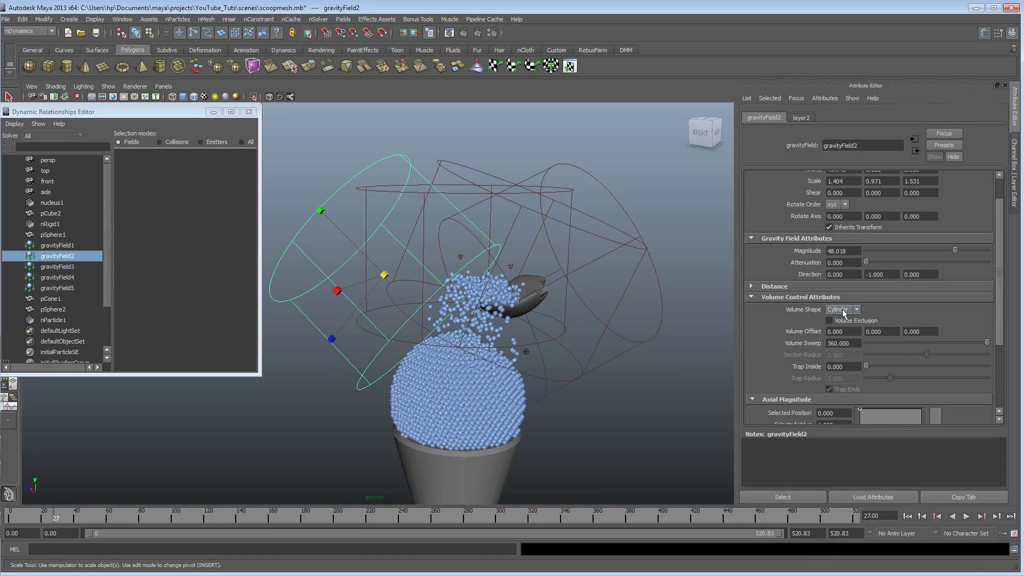
pyautogui.click(855, 309)
pyautogui.click(852, 333)
pyautogui.click(849, 308)
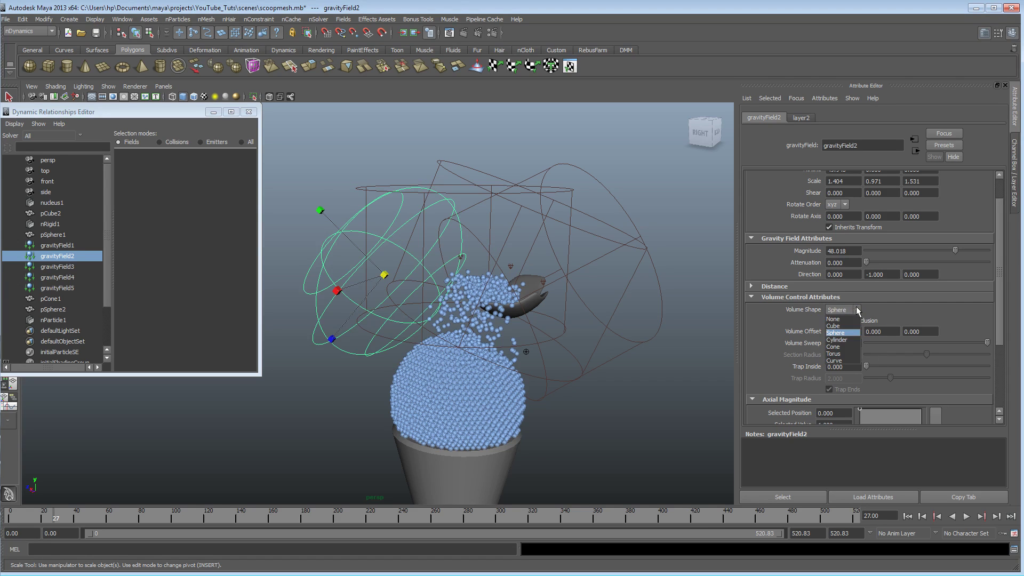
pyautogui.click(851, 341)
# Examine the overlapping cylinder fields above the ball and select the upright one, gravityField1, with the Move tool.
pyautogui.keyDown('alt'); pyautogui.moveTo(413, 301); pyautogui.dragTo(457, 292); pyautogui.keyUp('alt')
pyautogui.keyDown('alt'); pyautogui.moveTo(457, 293); pyautogui.dragTo(464, 291, button='middle'); pyautogui.keyUp('alt')
pyautogui.keyDown('alt'); pyautogui.moveTo(464, 292); pyautogui.dragTo(442, 356); pyautogui.keyUp('alt')
pyautogui.keyDown('alt'); pyautogui.moveTo(439, 292); pyautogui.dragTo(414, 281); pyautogui.keyUp('alt')
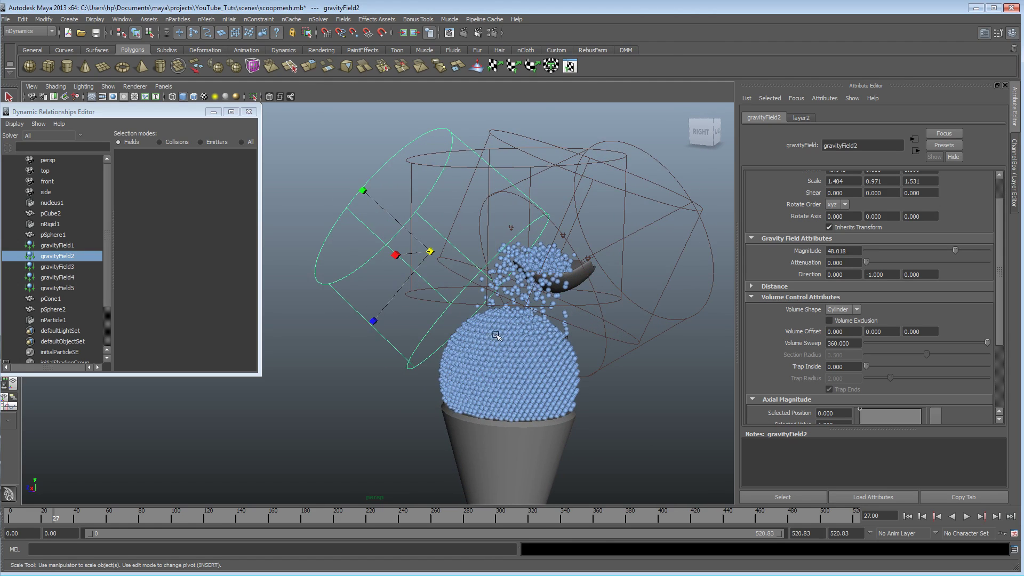
pyautogui.keyDown('alt'); pyautogui.moveTo(508, 346); pyautogui.dragTo(479, 352, button='middle'); pyautogui.keyUp('alt')
pyautogui.keyDown('alt'); pyautogui.moveTo(471, 182); pyautogui.dragTo(484, 182); pyautogui.keyUp('alt')
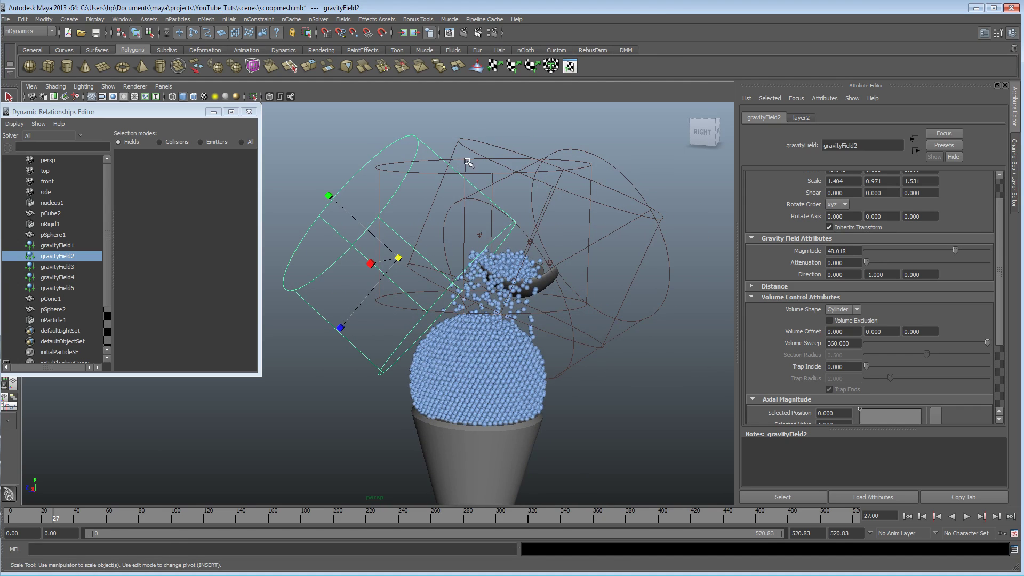
pyautogui.click(467, 162)
pyautogui.keyDown('alt'); pyautogui.moveTo(459, 267); pyautogui.dragTo(480, 264); pyautogui.keyUp('alt')
pyautogui.press('w')
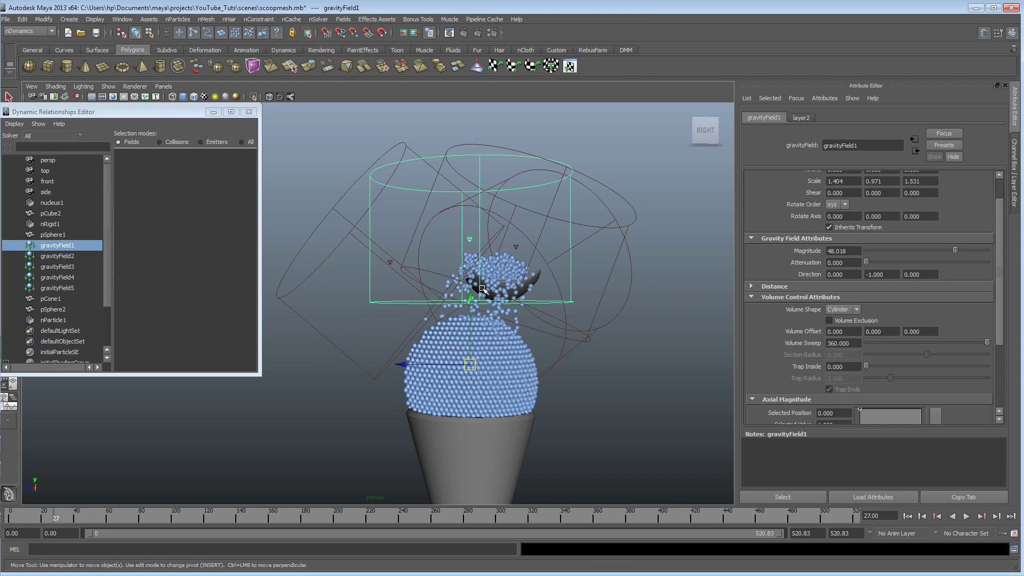
# Inspect gravityField1's cylinder from closer up and rewind the simulation to frame 0.
pyautogui.moveTo(453, 301)
pyautogui.keyDown('alt'); pyautogui.mouseDown()
pyautogui.moveTo(459, 289)
pyautogui.moveTo(458, 303)
pyautogui.mouseUp(); pyautogui.keyUp('alt')
pyautogui.keyDown('alt'); pyautogui.moveTo(619, 325); pyautogui.dragTo(560, 345); pyautogui.keyUp('alt')
pyautogui.keyDown('alt'); pyautogui.moveTo(598, 345); pyautogui.dragTo(703, 349, button='right'); pyautogui.keyUp('alt')
pyautogui.keyDown('alt'); pyautogui.moveTo(704, 349); pyautogui.dragTo(640, 335, button='middle'); pyautogui.keyUp('alt')
pyautogui.click(908, 516)
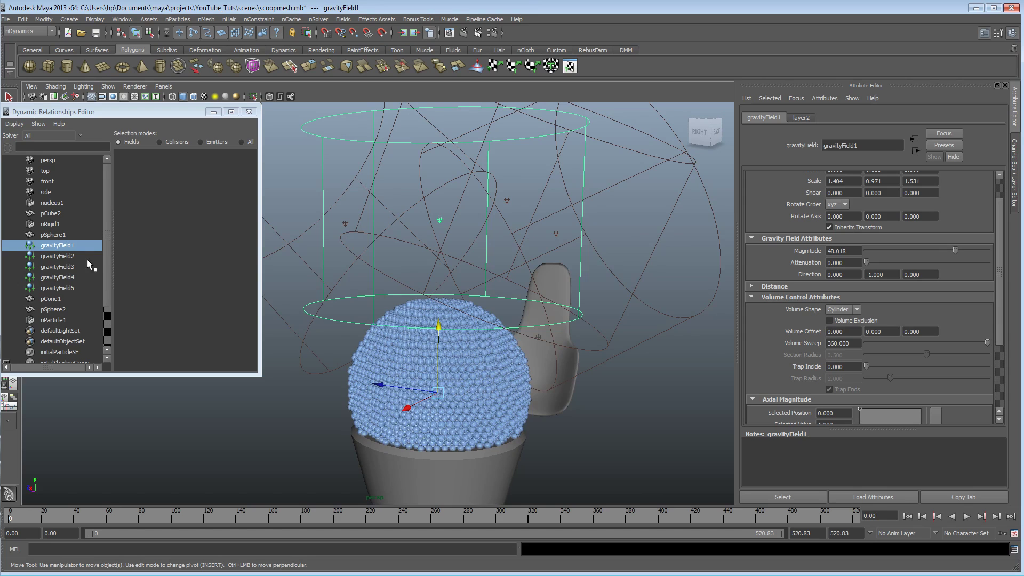
# Select nParticle1 in the Dynamic Relationships Editor and link it to gravityField1 through gravityField5.
pyautogui.moveTo(106, 290)
pyautogui.mouseDown()
pyautogui.moveTo(108, 322)
pyautogui.moveTo(108, 289)
pyautogui.mouseUp()
pyautogui.click(63, 321)
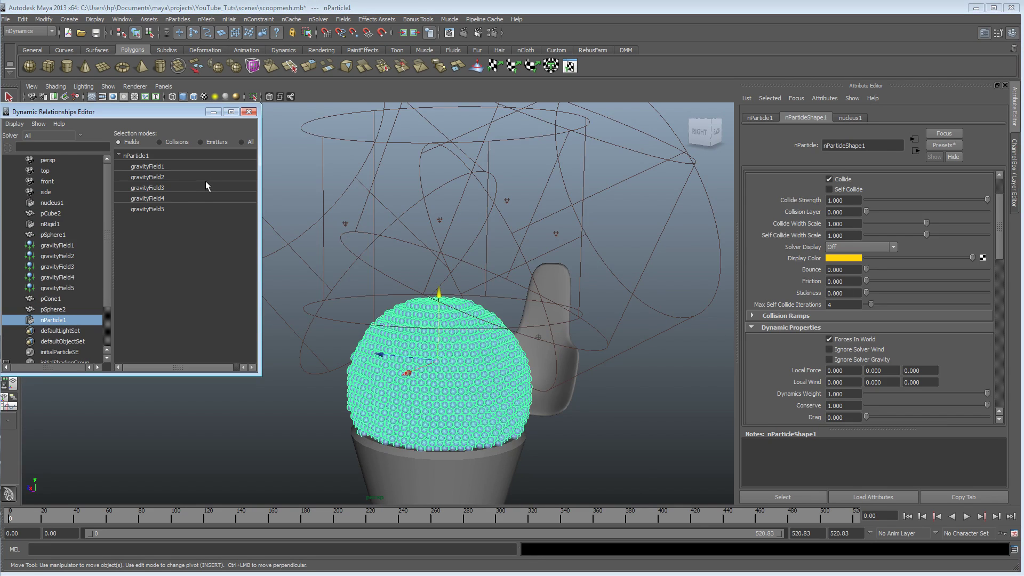
pyautogui.moveTo(165, 211); pyautogui.dragTo(165, 167)
# Select gravityField4, review its available volume shapes, and keep Cylinder.
pyautogui.keyDown('alt'); pyautogui.moveTo(360, 255); pyautogui.dragTo(469, 306); pyautogui.keyUp('alt')
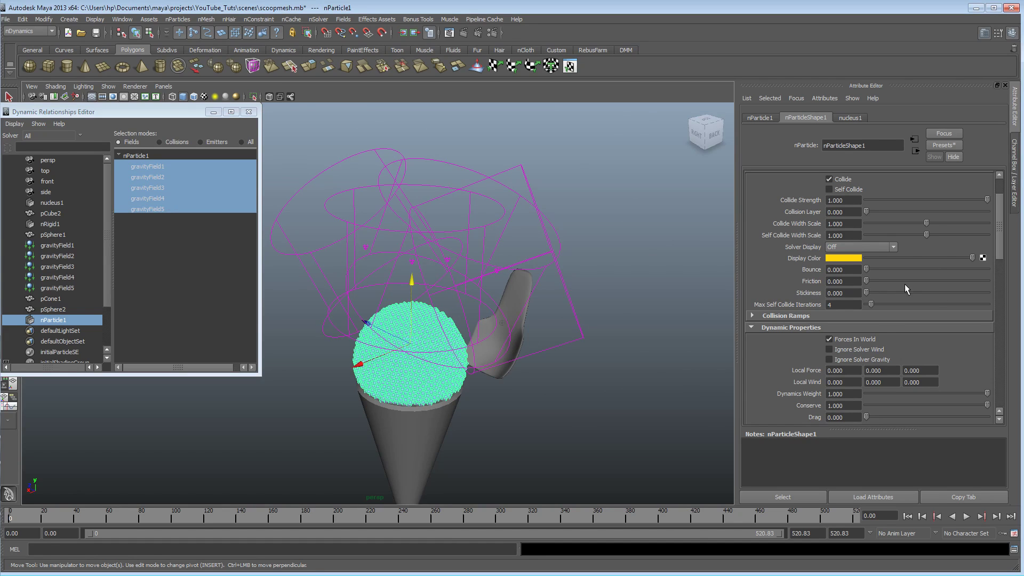
pyautogui.scroll(-5, 905, 287)
pyautogui.click(546, 175)
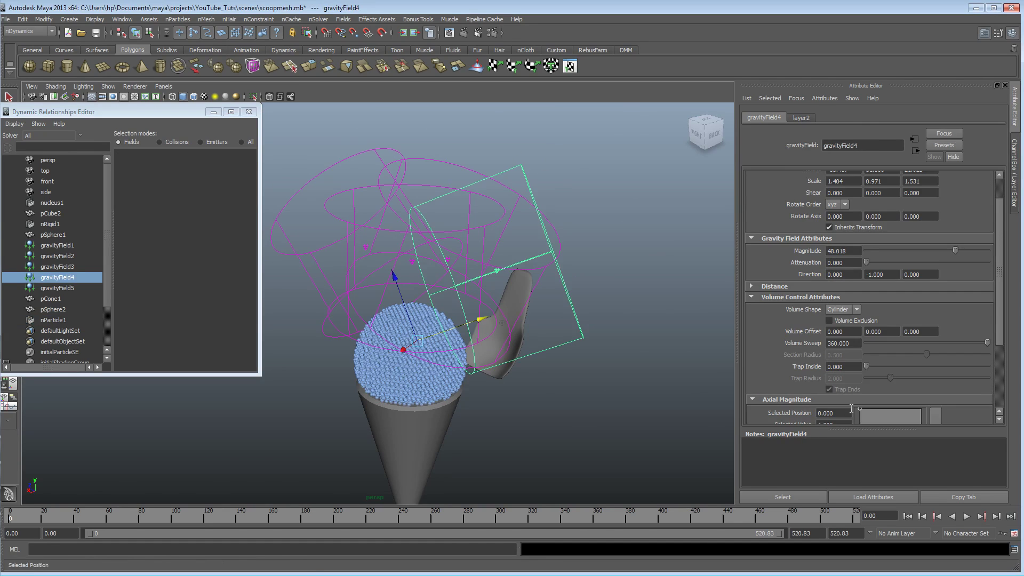
pyautogui.click(853, 310)
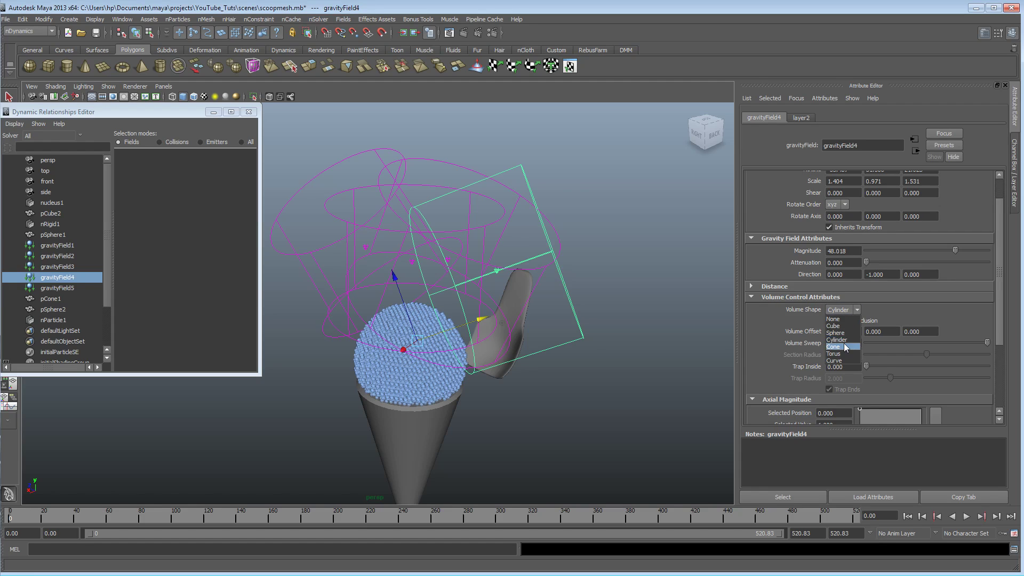
pyautogui.click(836, 339)
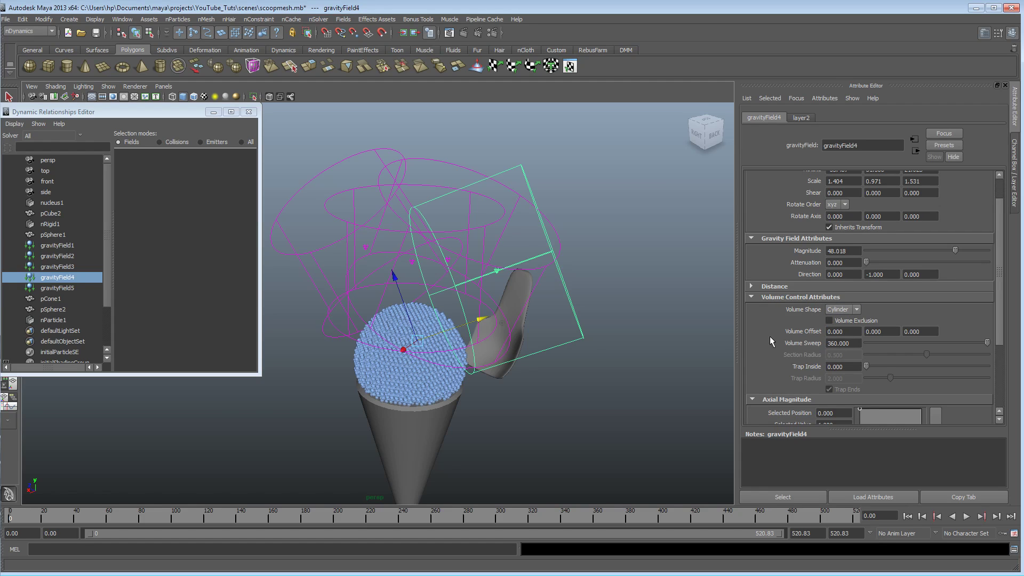
# Examine the linked fields around the ball, select the upright gravityField1, and play the first few simulation frames.
pyautogui.keyDown('alt'); pyautogui.moveTo(425, 365); pyautogui.dragTo(549, 320); pyautogui.keyUp('alt')
pyautogui.keyDown('alt'); pyautogui.moveTo(460, 317); pyautogui.dragTo(292, 162); pyautogui.keyUp('alt')
pyautogui.keyDown('alt'); pyautogui.moveTo(385, 314); pyautogui.dragTo(408, 313); pyautogui.keyUp('alt')
pyautogui.scroll(2, 310, 311)
pyautogui.keyDown('alt'); pyautogui.moveTo(310, 311); pyautogui.dragTo(365, 305, button='middle'); pyautogui.keyUp('alt')
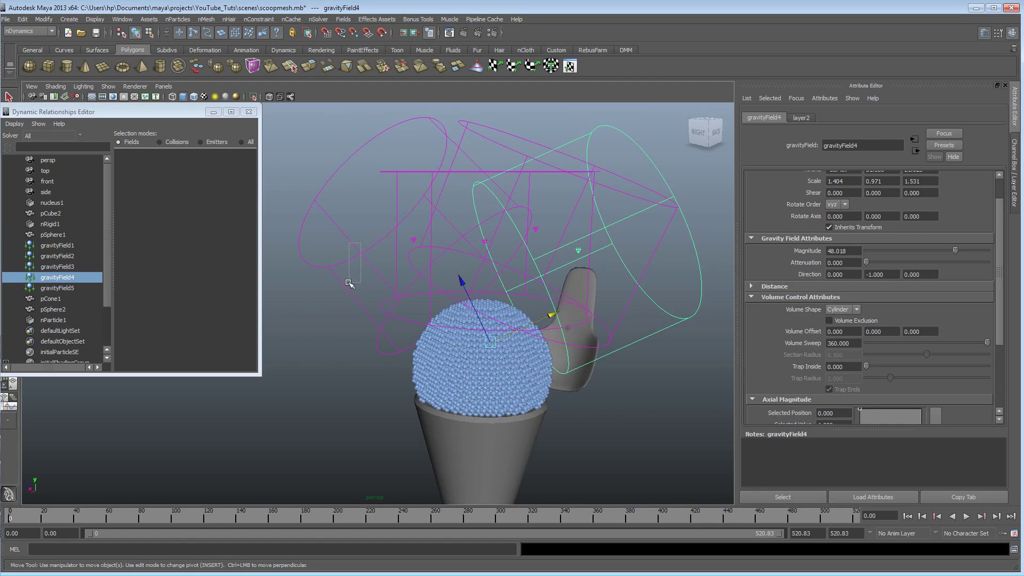
pyautogui.moveTo(348, 282); pyautogui.dragTo(348, 283)
pyautogui.click(460, 171)
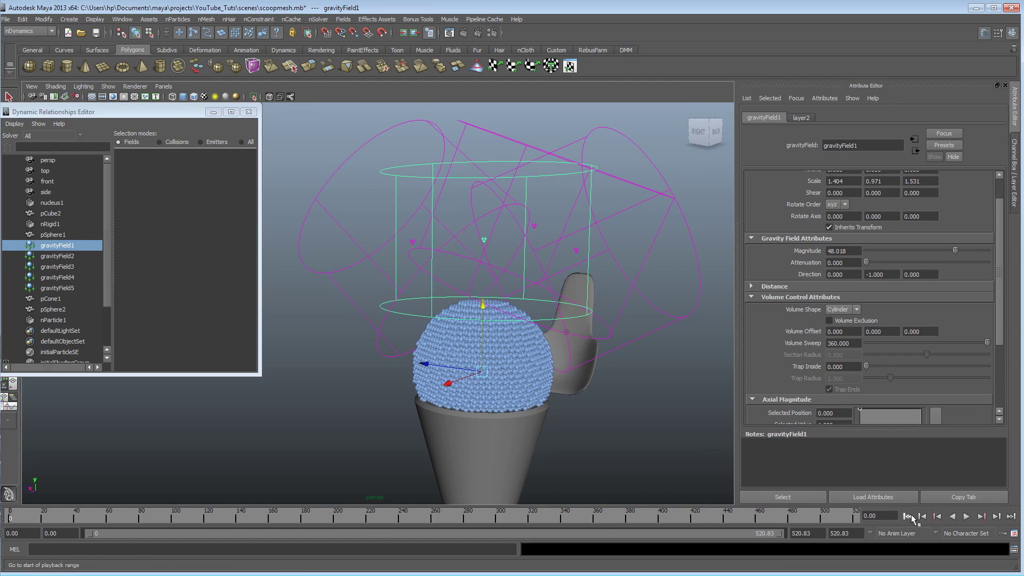
pyautogui.click(966, 516)
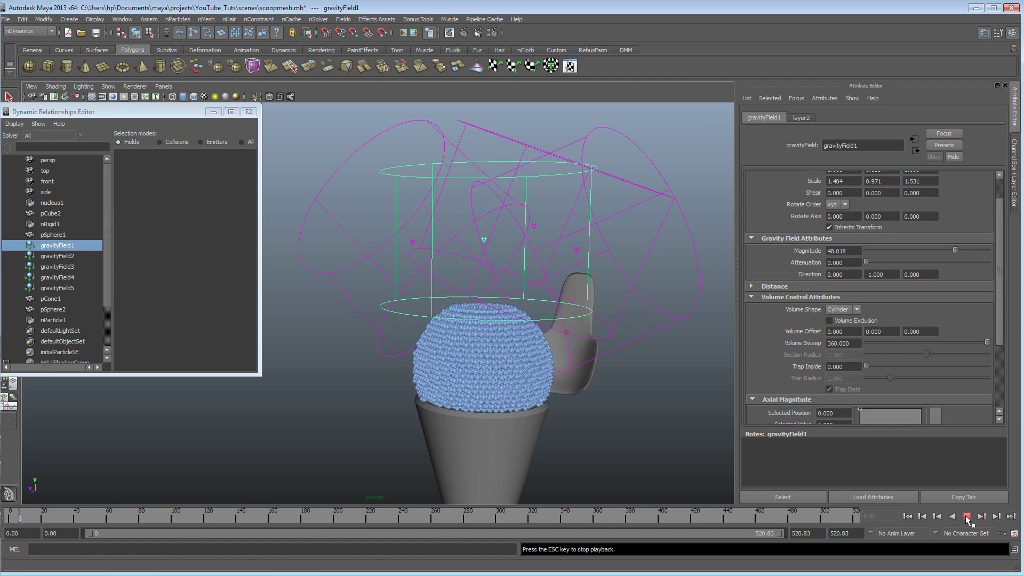
pyautogui.click(966, 517)
# Rewind to frame 0 and replay the first frames to study the top of the ball at close range.
pyautogui.keyDown('alt'); pyautogui.moveTo(423, 407); pyautogui.dragTo(340, 395); pyautogui.keyUp('alt')
pyautogui.keyDown('alt'); pyautogui.moveTo(341, 395); pyautogui.dragTo(290, 350, button='middle'); pyautogui.keyUp('alt')
pyautogui.keyDown('alt'); pyautogui.moveTo(290, 350); pyautogui.dragTo(613, 385, button='right'); pyautogui.keyUp('alt')
pyautogui.keyDown('alt'); pyautogui.moveTo(571, 375); pyautogui.dragTo(549, 432, button='middle'); pyautogui.keyUp('alt')
pyautogui.click(909, 517)
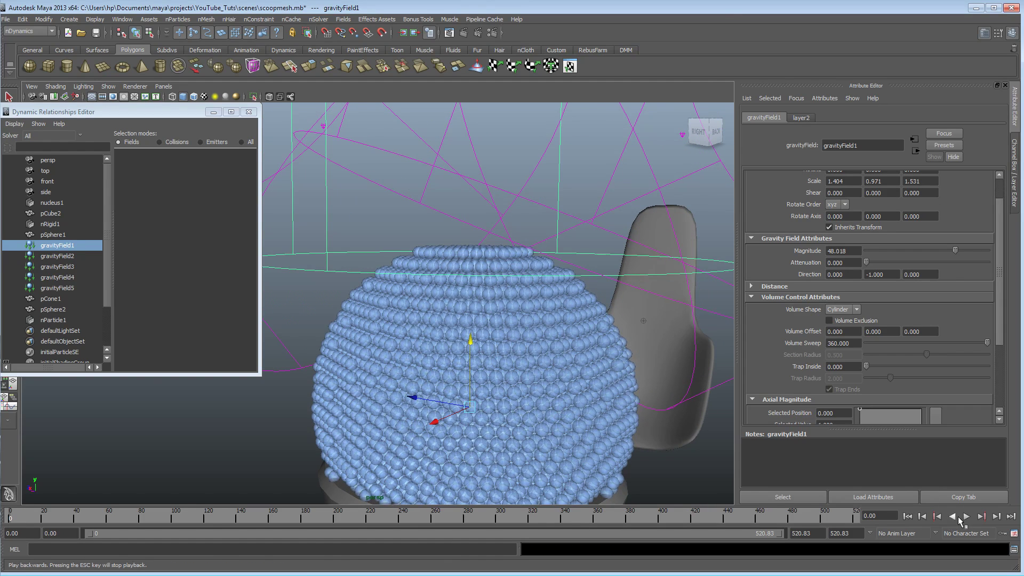
pyautogui.click(966, 516)
pyautogui.click(966, 517)
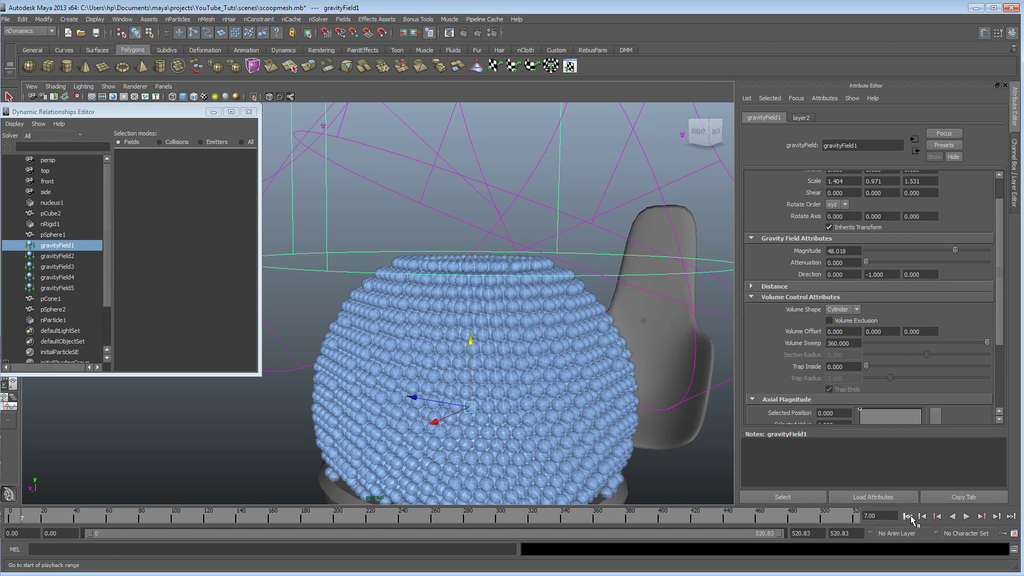
# Raise gravityField1 slightly above the top of the ball and test the simulation for about 13 frames.
pyautogui.moveTo(480, 344); pyautogui.dragTo(480, 328)
pyautogui.click(966, 516)
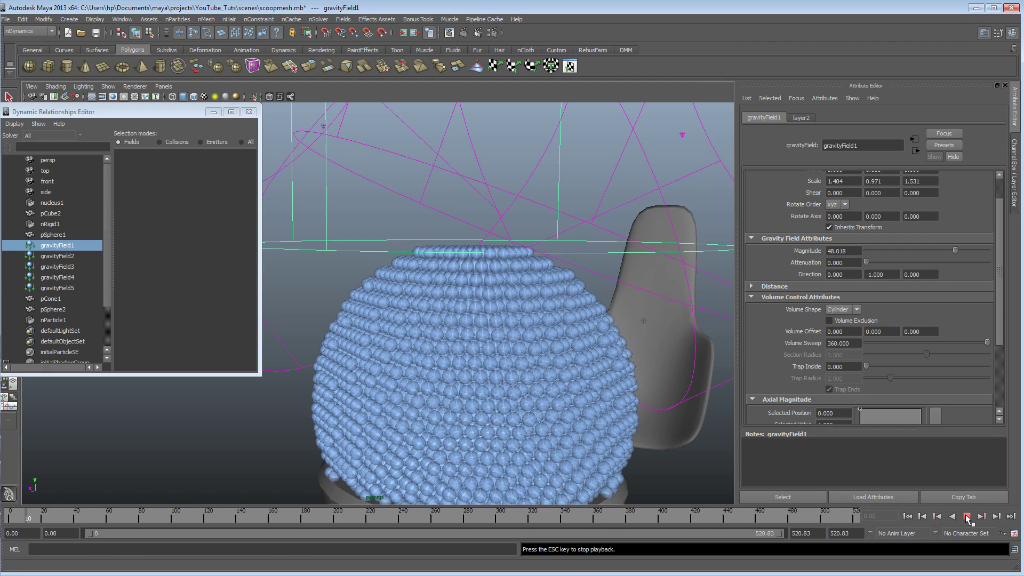
pyautogui.press('Escape')
pyautogui.keyDown('alt'); pyautogui.moveTo(453, 299); pyautogui.dragTo(367, 314); pyautogui.keyUp('alt')
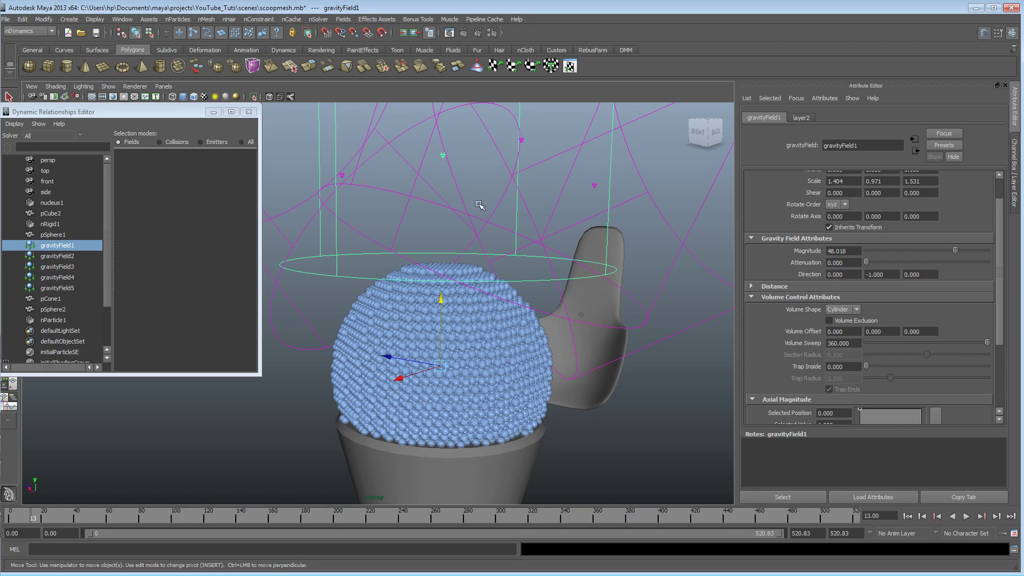
# Select the tilted gravityField2, shift it slightly along its cylinder axis, test the simulation, and rewind.
pyautogui.keyDown('alt'); pyautogui.moveTo(430, 351); pyautogui.dragTo(404, 351); pyautogui.keyUp('alt')
pyautogui.click(304, 305)
pyautogui.moveTo(319, 162); pyautogui.dragTo(324, 169)
pyautogui.click(911, 518)
pyautogui.click(966, 516)
pyautogui.click(966, 517)
pyautogui.keyDown('alt'); pyautogui.moveTo(555, 330); pyautogui.dragTo(613, 330); pyautogui.keyUp('alt')
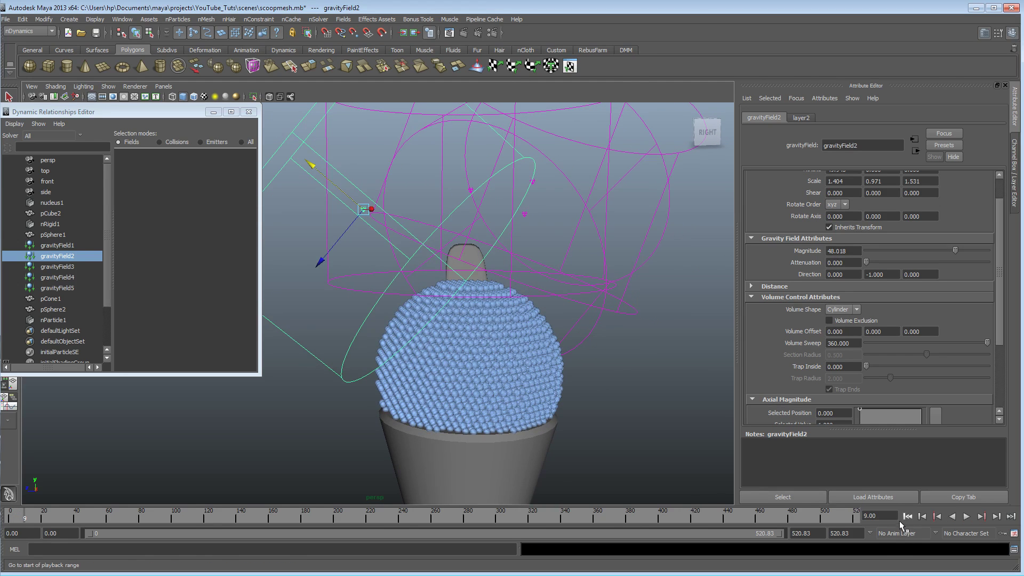
pyautogui.click(966, 517)
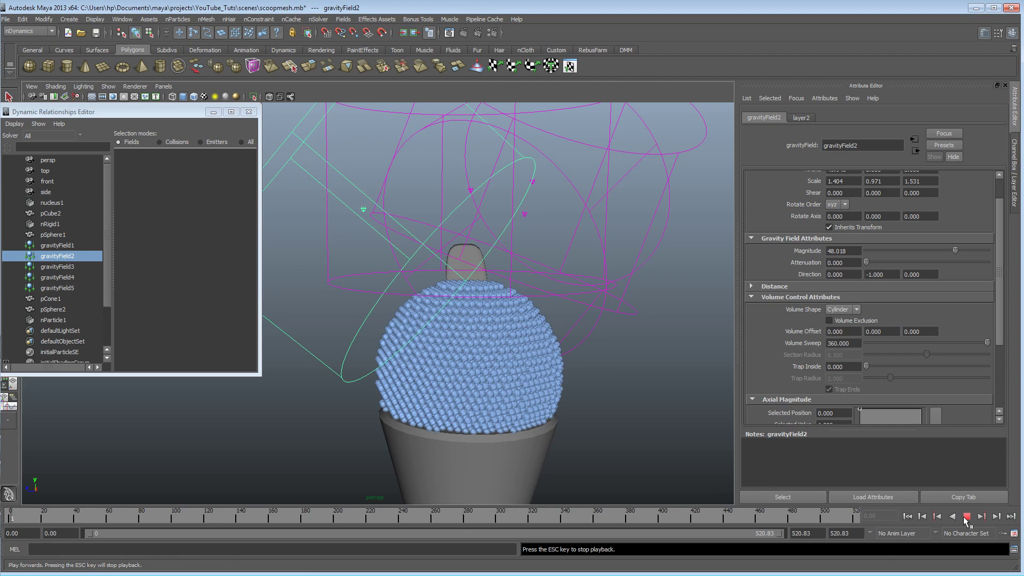
pyautogui.click(966, 516)
pyautogui.click(907, 516)
# Select gravityField4 on the scoop side, reposition its cylinder beside the ball, play a few frames, and rewind.
pyautogui.moveTo(374, 312)
pyautogui.keyDown('alt'); pyautogui.mouseDown()
pyautogui.moveTo(394, 308)
pyautogui.moveTo(530, 347)
pyautogui.moveTo(513, 365)
pyautogui.moveTo(457, 355)
pyautogui.mouseUp(); pyautogui.keyUp('alt')
pyautogui.click(536, 359)
pyautogui.moveTo(376, 287); pyautogui.dragTo(461, 334)
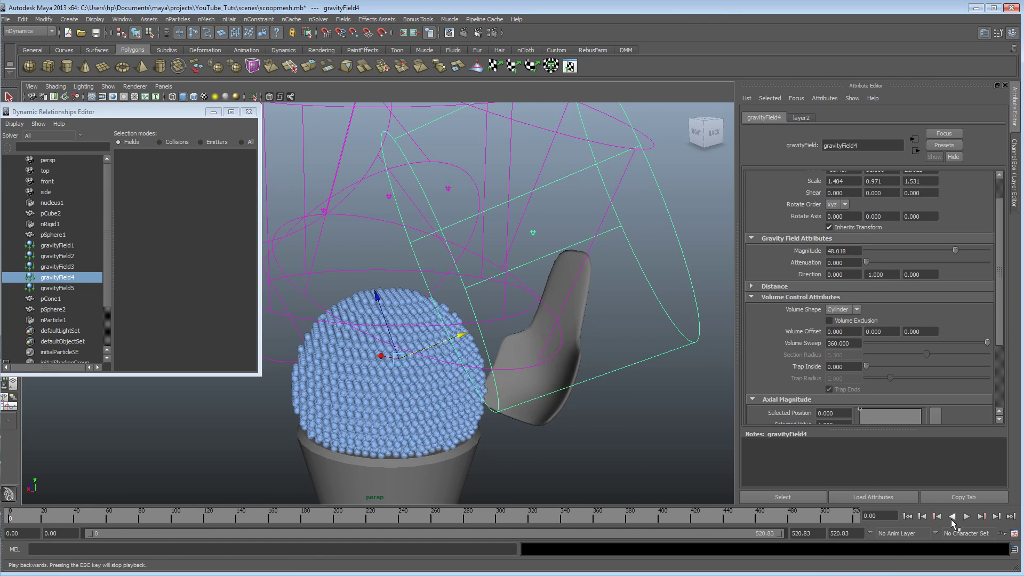
pyautogui.click(966, 517)
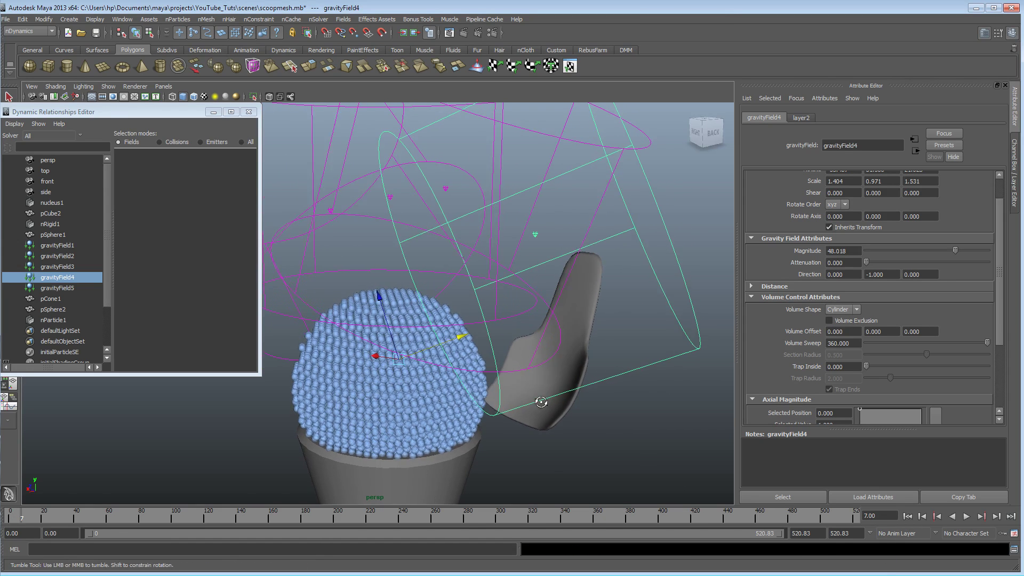
pyautogui.click(967, 518)
pyautogui.click(968, 518)
pyautogui.click(908, 517)
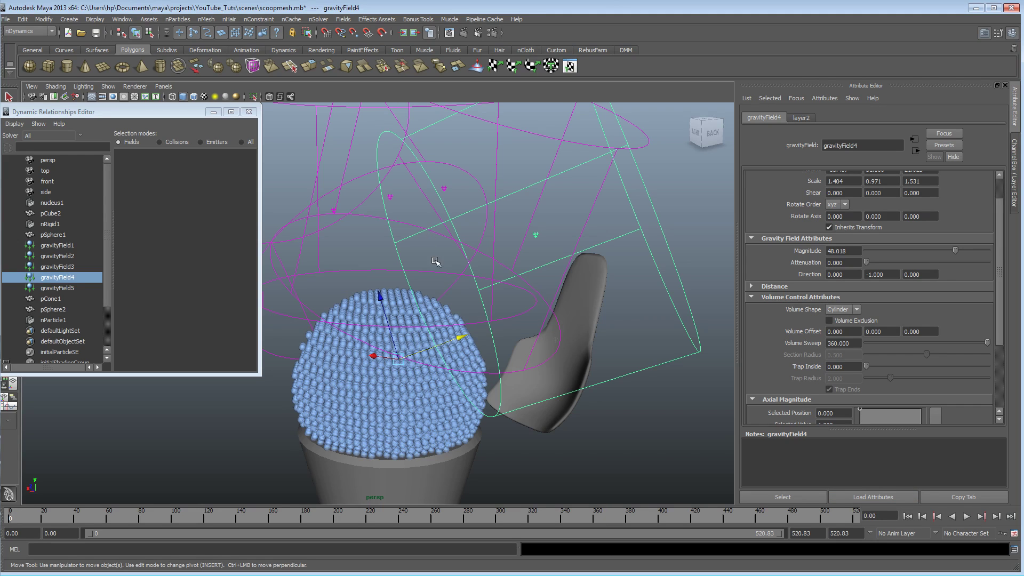
# Nudge gravityField4 slightly farther along its cylinder axis, test the playback briefly, and rewind.
pyautogui.moveTo(461, 337); pyautogui.dragTo(462, 338)
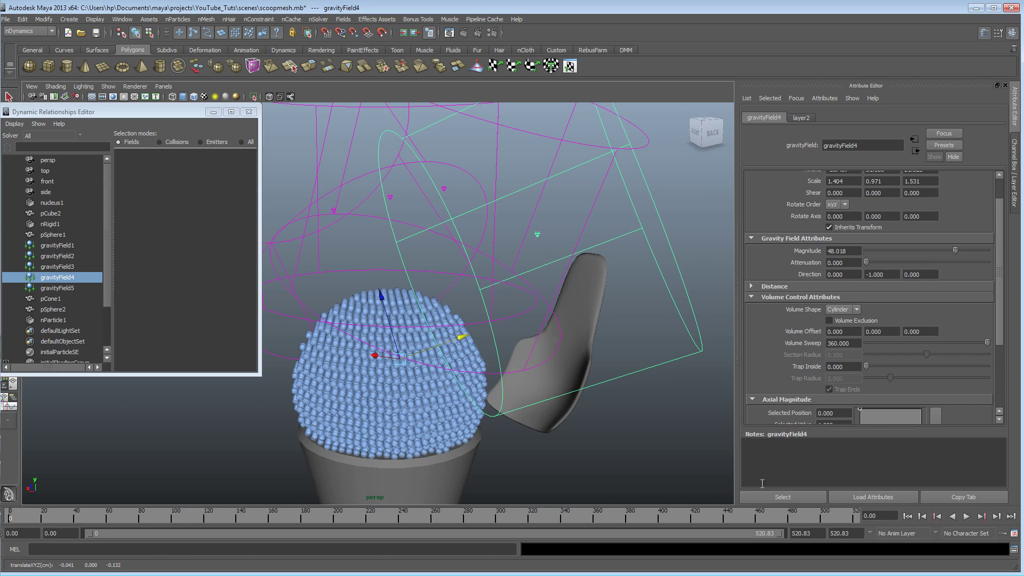
pyautogui.click(965, 517)
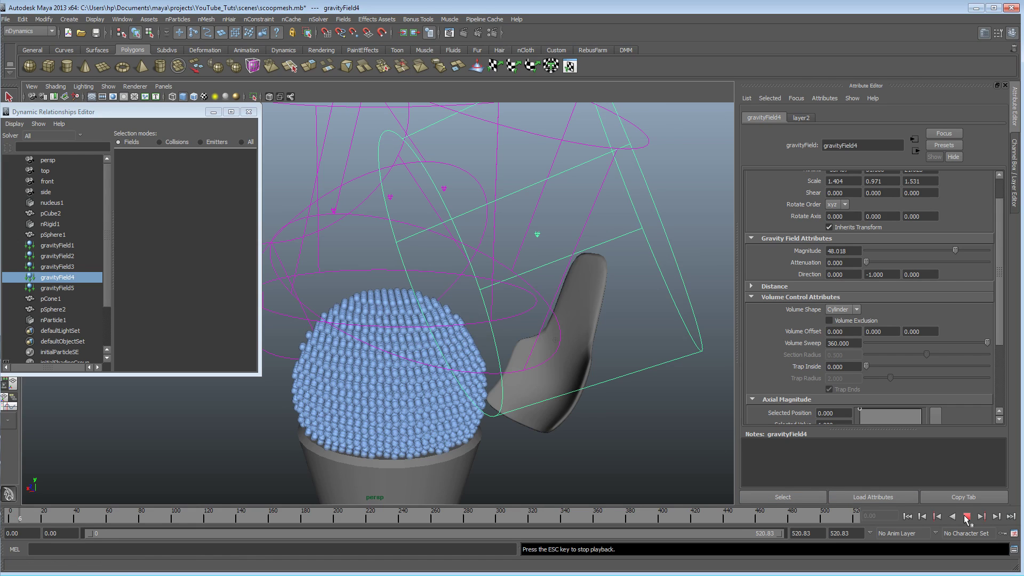
pyautogui.click(966, 517)
pyautogui.click(909, 518)
# Examine the adjusted gravity fields around the ball and cone, and select the scoop mesh pCube2.
pyautogui.keyDown('alt'); pyautogui.moveTo(472, 202); pyautogui.dragTo(503, 197); pyautogui.keyUp('alt')
pyautogui.keyDown('alt'); pyautogui.moveTo(502, 197); pyautogui.dragTo(138, 197, button='right'); pyautogui.keyUp('alt')
pyautogui.keyDown('alt'); pyautogui.moveTo(421, 211); pyautogui.dragTo(456, 213); pyautogui.keyUp('alt')
pyautogui.keyDown('alt'); pyautogui.moveTo(453, 214); pyautogui.dragTo(459, 216, button='middle'); pyautogui.keyUp('alt')
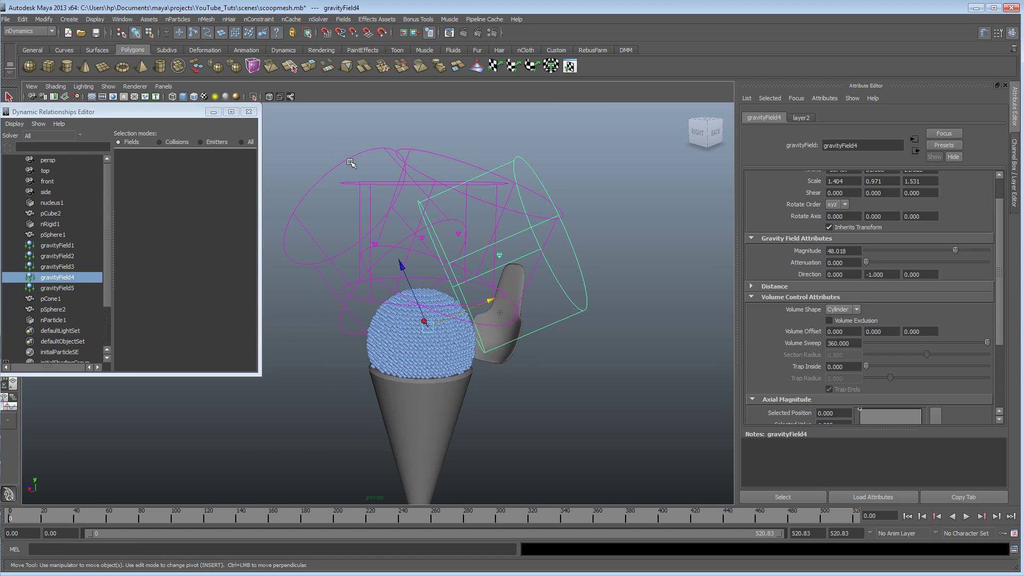
pyautogui.moveTo(487, 177); pyautogui.dragTo(500, 224)
pyautogui.scroll(3, 528, 229)
pyautogui.keyDown('alt'); pyautogui.moveTo(530, 315); pyautogui.dragTo(515, 214, button='middle'); pyautogui.keyUp('alt')
pyautogui.keyDown('alt'); pyautogui.moveTo(515, 214); pyautogui.dragTo(496, 258); pyautogui.keyUp('alt')
pyautogui.click(566, 268)
# Play the simulation to about frame 80, examine how the particles scatter around the scoop, and rewind.
pyautogui.click(968, 518)
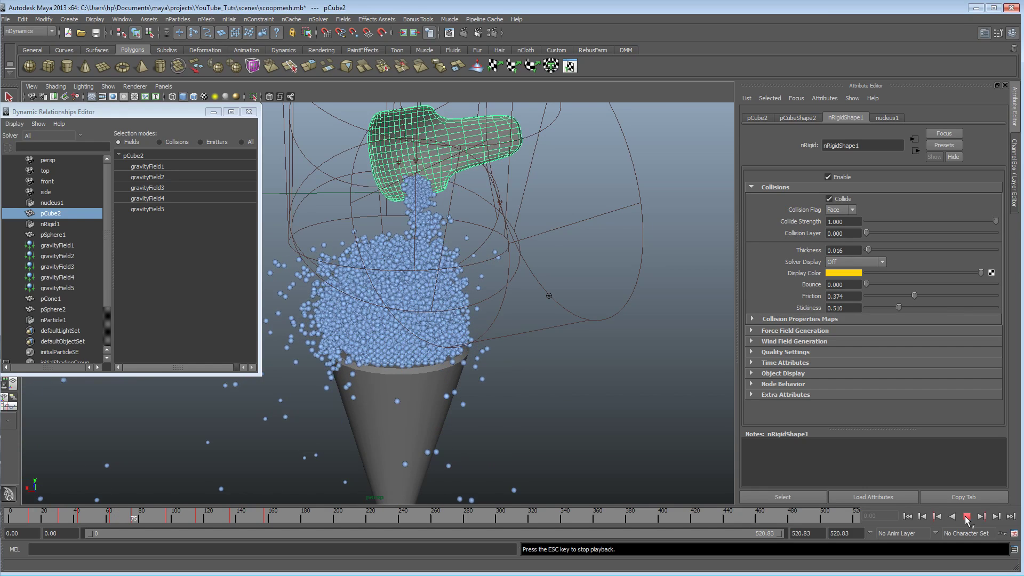
pyautogui.click(967, 516)
pyautogui.keyDown('alt'); pyautogui.moveTo(490, 413); pyautogui.dragTo(555, 409); pyautogui.keyUp('alt')
pyautogui.keyDown('alt'); pyautogui.moveTo(555, 409); pyautogui.dragTo(617, 411, button='right'); pyautogui.keyUp('alt')
pyautogui.keyDown('alt'); pyautogui.moveTo(617, 411); pyautogui.dragTo(619, 417); pyautogui.keyUp('alt')
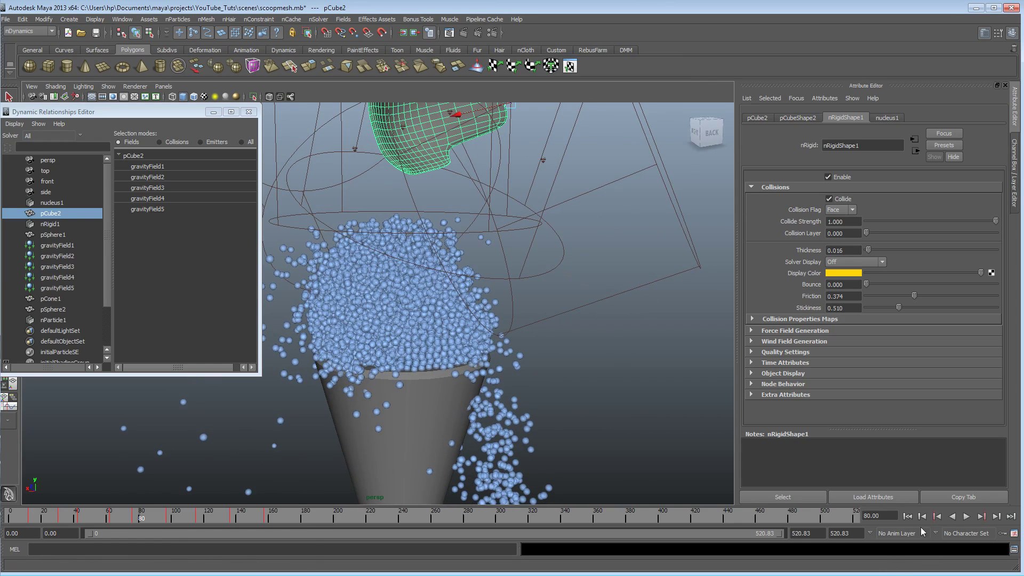
pyautogui.click(907, 517)
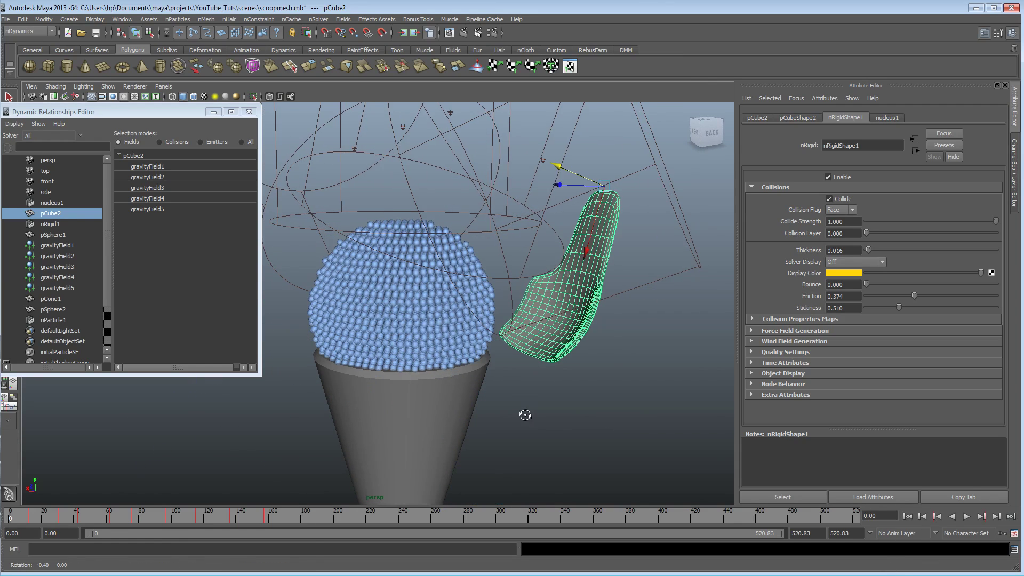
# Select nParticle1 and set its dynamic properties to Drag 0.020 and Damp 0.200.
pyautogui.click(423, 352)
pyautogui.click(408, 320)
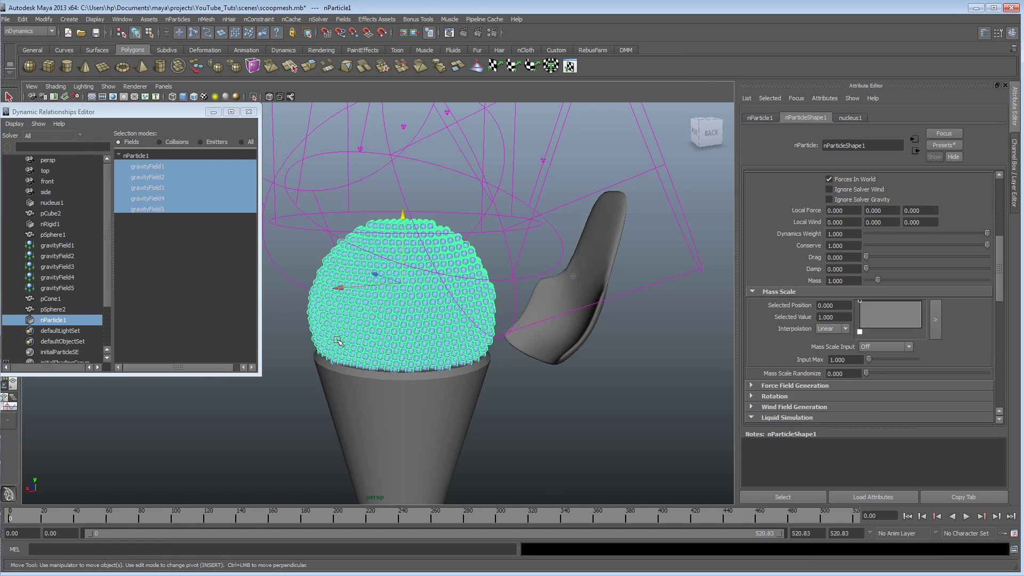
pyautogui.scroll(-3, 769, 342)
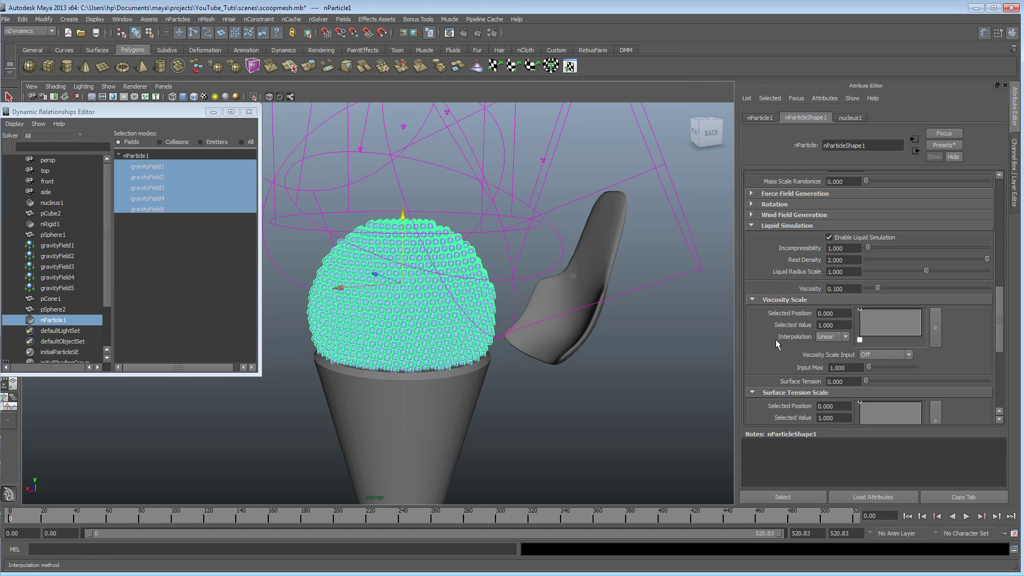
pyautogui.scroll(2, 775, 339)
pyautogui.scroll(5, 776, 342)
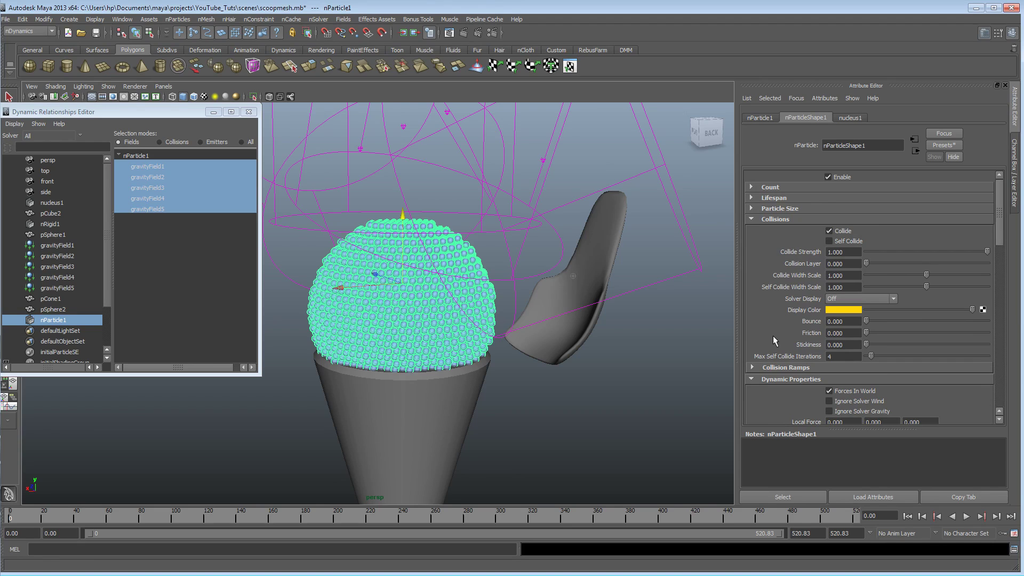
pyautogui.scroll(-4, 763, 346)
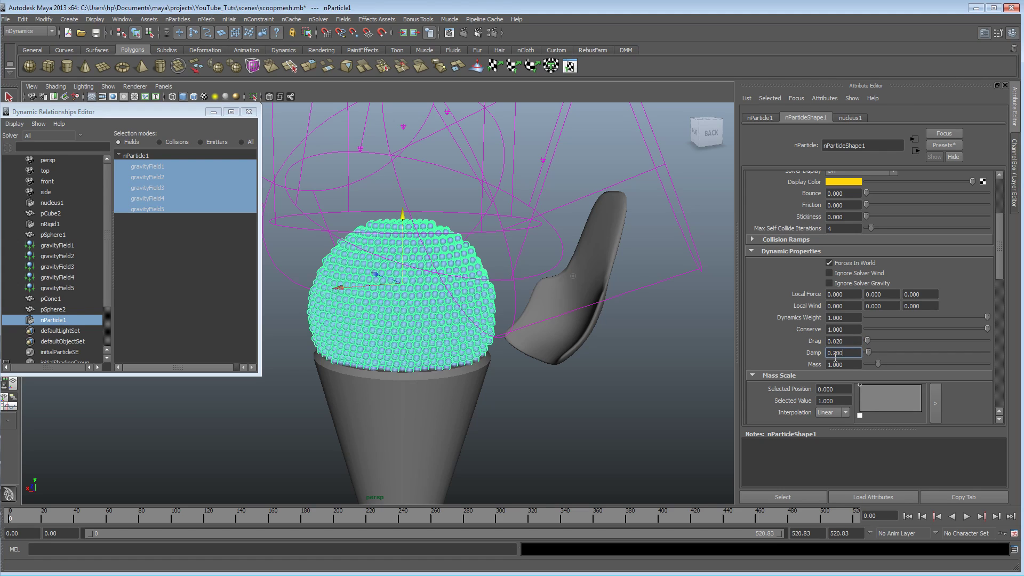
# Play the simulation with the new drag and damp values and stop at frame 93.
pyautogui.keyDown('alt'); pyautogui.moveTo(612, 388); pyautogui.dragTo(632, 388, button='middle'); pyautogui.keyUp('alt')
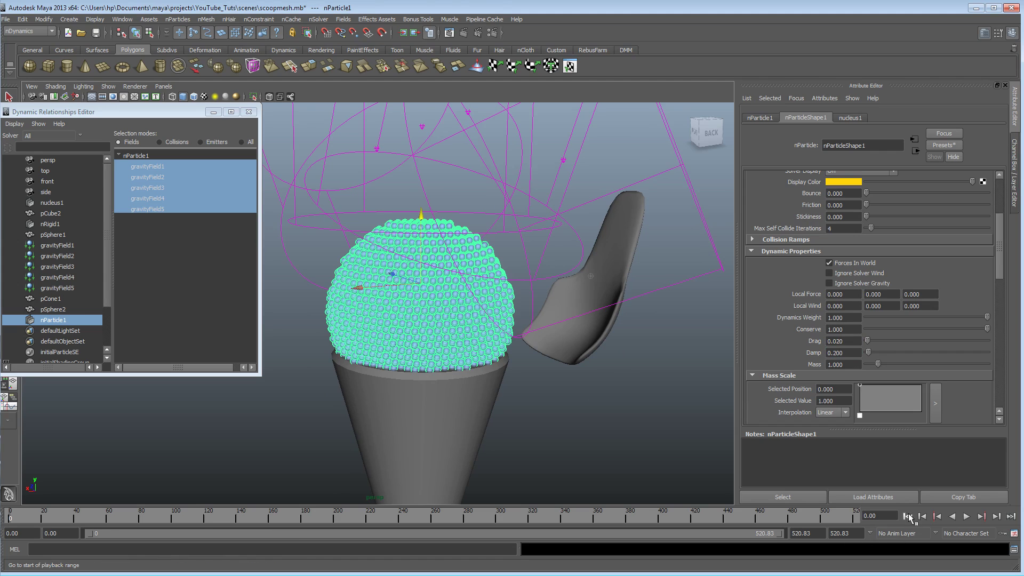
pyautogui.click(966, 516)
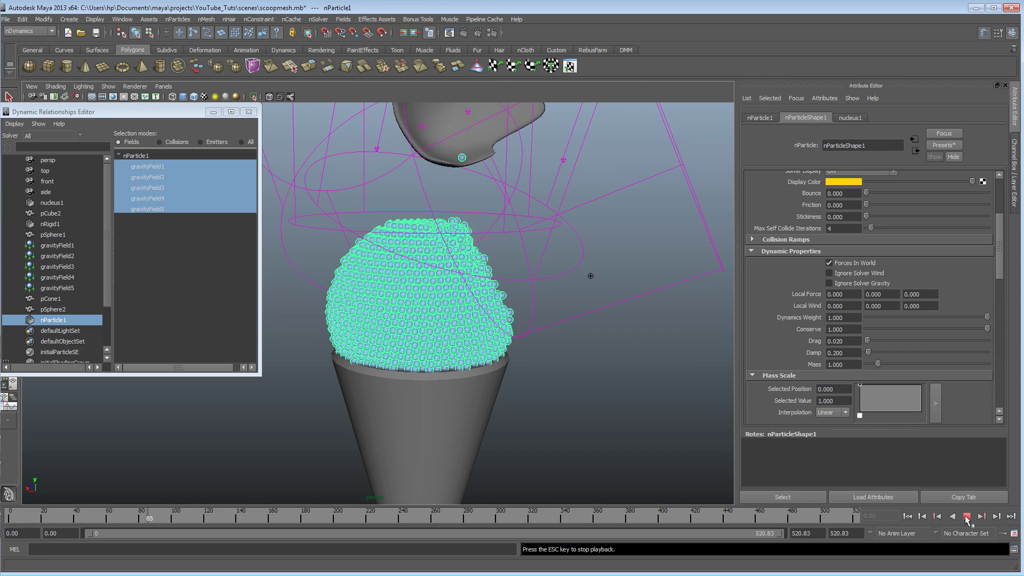
pyautogui.click(966, 517)
# Show the Channel Box, examine the scooped area of the ball from several angles, and select gravityField4.
pyautogui.keyDown('alt'); pyautogui.moveTo(631, 345); pyautogui.dragTo(552, 342); pyautogui.keyUp('alt')
pyautogui.click(1016, 192)
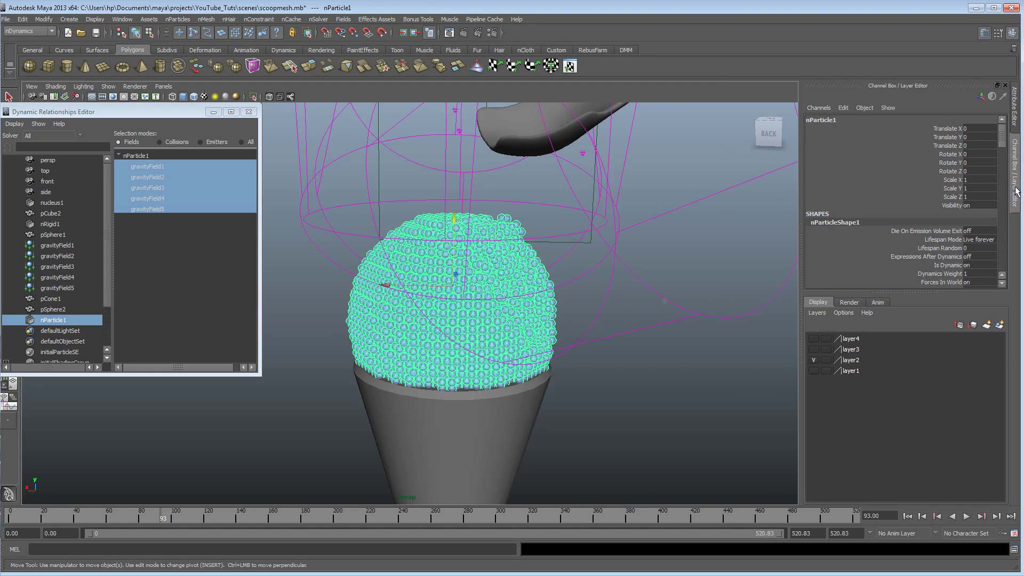
pyautogui.keyDown('alt'); pyautogui.moveTo(564, 292); pyautogui.dragTo(499, 308, button='middle'); pyautogui.keyUp('alt')
pyautogui.keyDown('alt'); pyautogui.moveTo(567, 301); pyautogui.dragTo(621, 302); pyautogui.keyUp('alt')
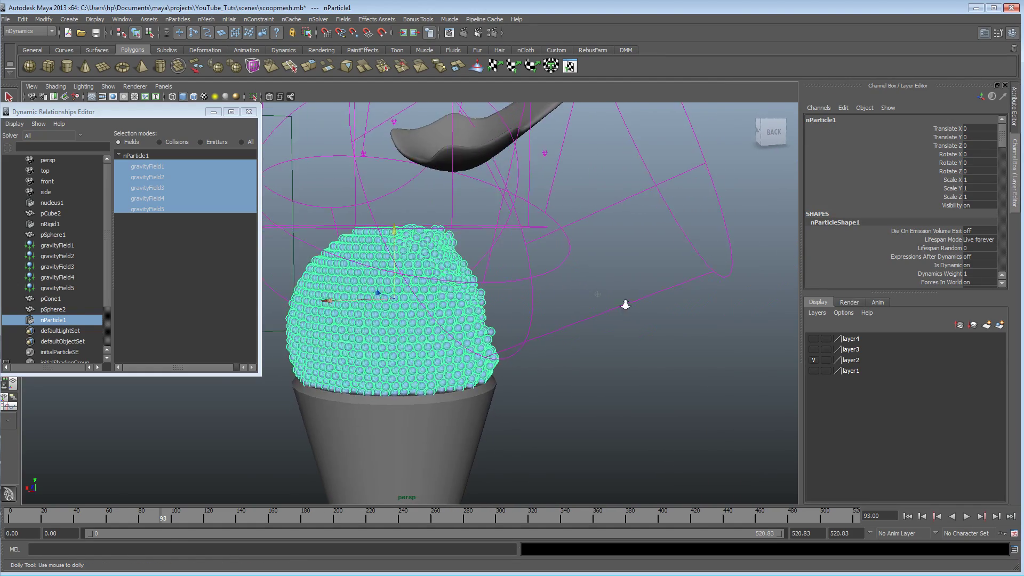
pyautogui.keyDown('alt'); pyautogui.moveTo(624, 303); pyautogui.dragTo(714, 316, button='right'); pyautogui.keyUp('alt')
pyautogui.keyDown('alt'); pyautogui.moveTo(714, 315); pyautogui.dragTo(706, 316); pyautogui.keyUp('alt')
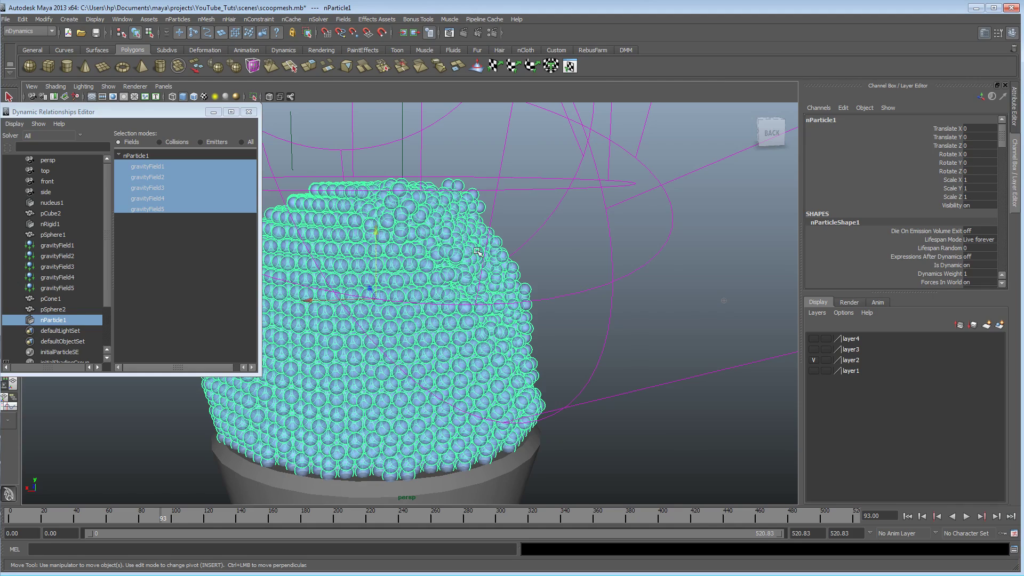
pyautogui.keyDown('alt'); pyautogui.moveTo(553, 339); pyautogui.dragTo(560, 391); pyautogui.keyUp('alt')
pyautogui.click(710, 350)
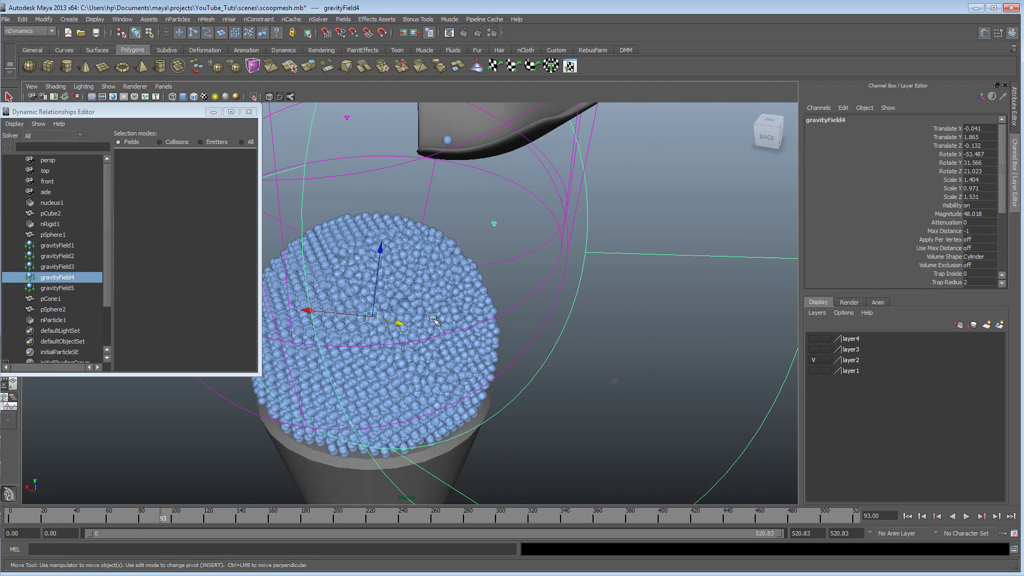
pyautogui.keyDown('alt'); pyautogui.moveTo(535, 341); pyautogui.dragTo(617, 327); pyautogui.keyUp('alt')
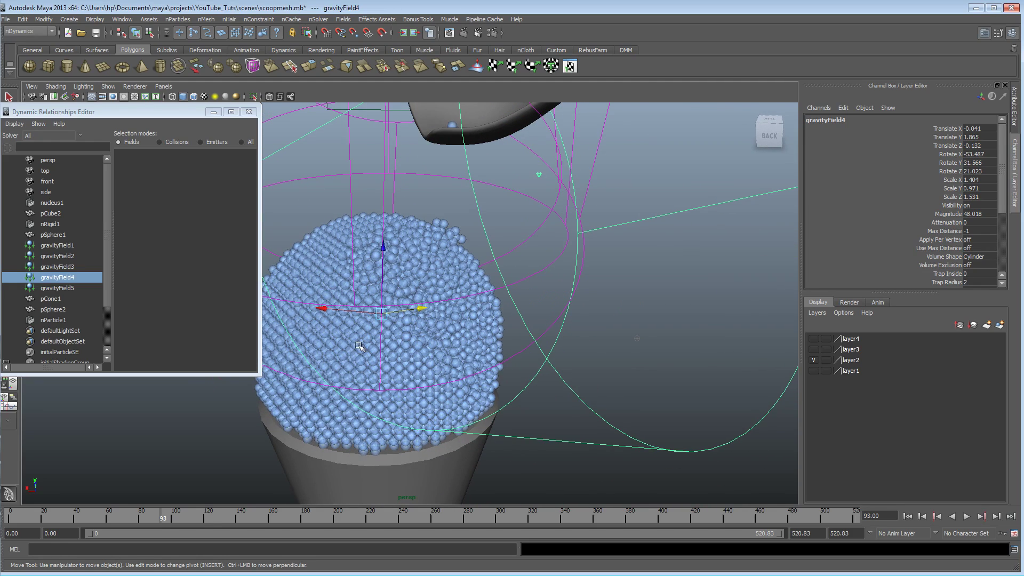
pyautogui.keyDown('alt'); pyautogui.moveTo(459, 330); pyautogui.dragTo(612, 338); pyautogui.keyUp('alt')
# Make layer4 visible, select the sphere-shaped gravityField5 beside the ball, and inspect its placement.
pyautogui.click(813, 338)
pyautogui.click(608, 272)
pyautogui.keyDown('alt'); pyautogui.moveTo(608, 272); pyautogui.dragTo(643, 277); pyautogui.keyUp('alt')
pyautogui.keyDown('alt'); pyautogui.moveTo(642, 277); pyautogui.dragTo(602, 280, button='middle'); pyautogui.keyUp('alt')
pyautogui.keyDown('alt'); pyautogui.moveTo(602, 281); pyautogui.dragTo(586, 284); pyautogui.keyUp('alt')
pyautogui.keyDown('alt'); pyautogui.moveTo(504, 342); pyautogui.dragTo(465, 369); pyautogui.keyUp('alt')
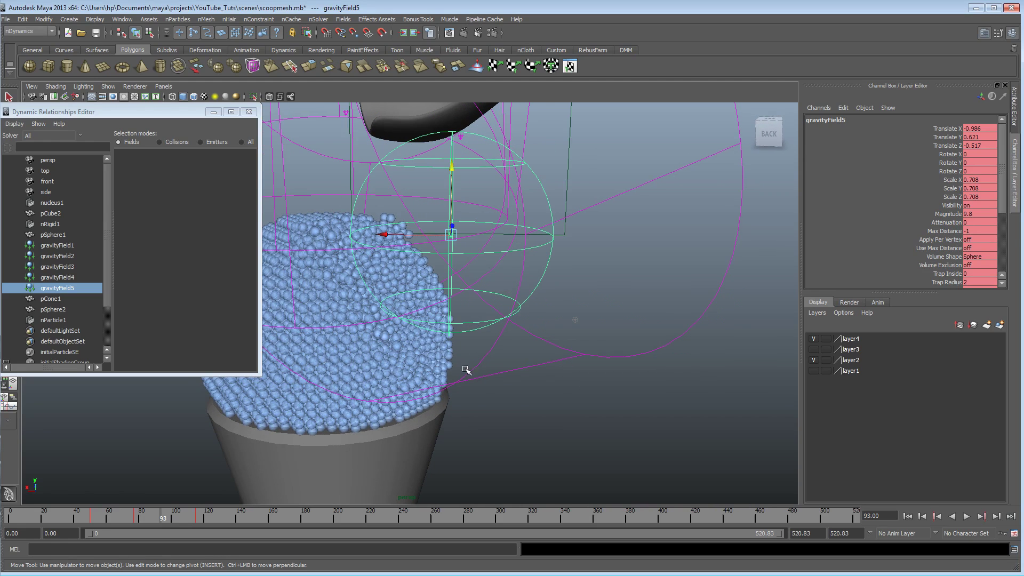
# Scrub the timeline to frame 80 and examine gravityField5's placement relative to the ball and the scoop.
pyautogui.keyDown('alt'); pyautogui.moveTo(467, 287); pyautogui.dragTo(552, 284); pyautogui.keyUp('alt')
pyautogui.moveTo(162, 520)
pyautogui.mouseDown()
pyautogui.moveTo(78, 518)
pyautogui.moveTo(115, 520)
pyautogui.mouseUp()
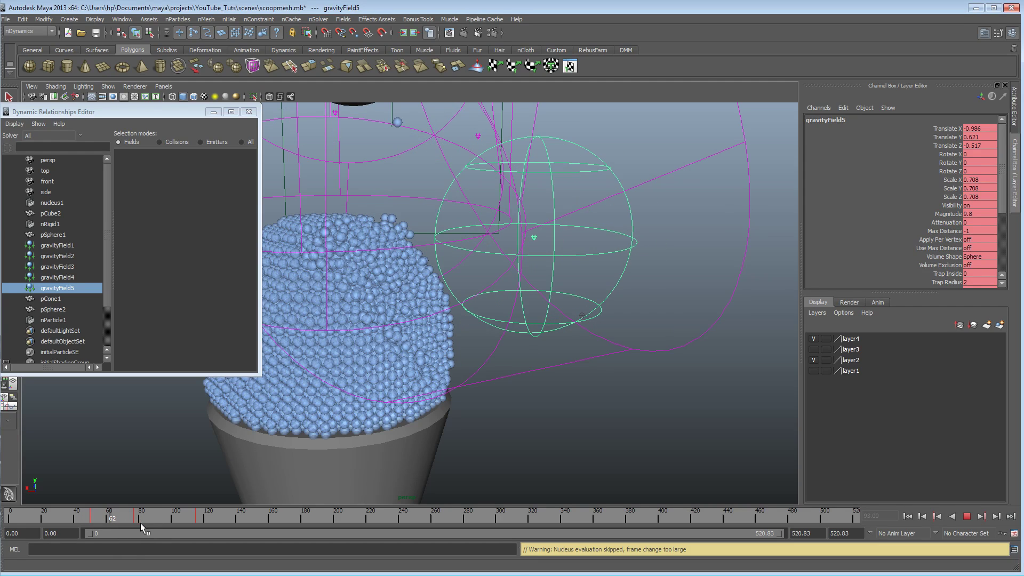
pyautogui.press('w')
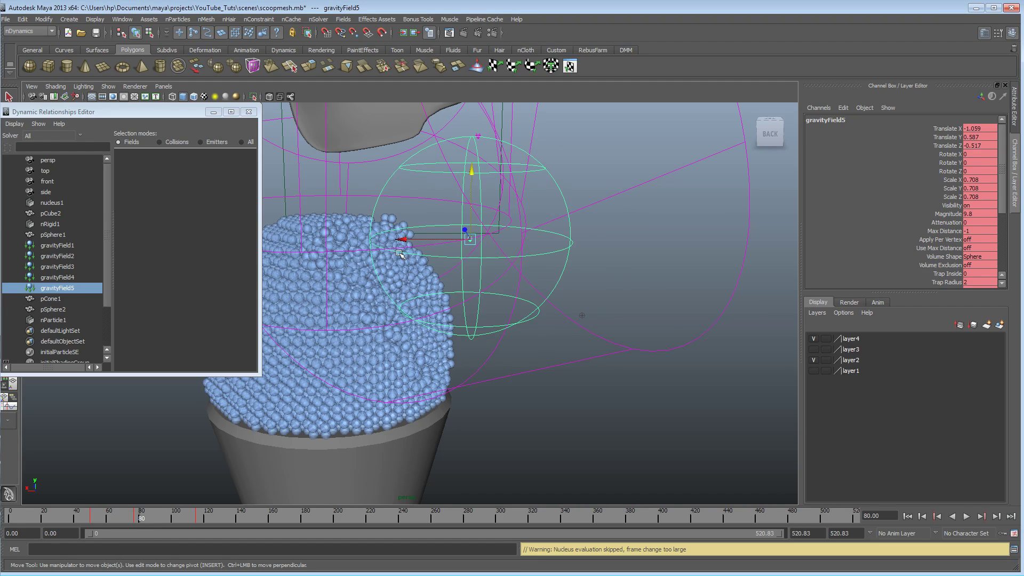
pyautogui.keyDown('alt'); pyautogui.moveTo(443, 315); pyautogui.dragTo(420, 215); pyautogui.keyUp('alt')
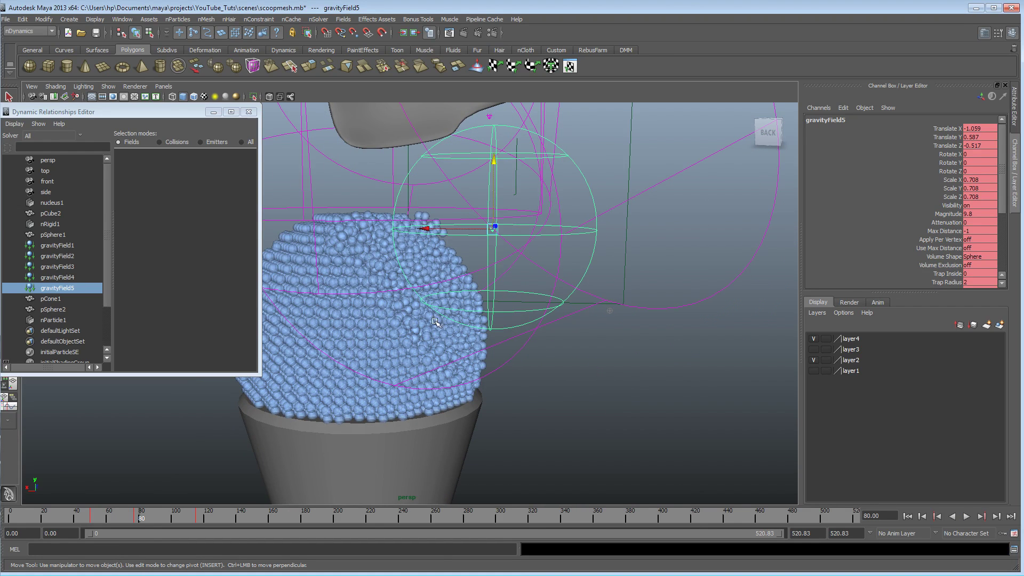
pyautogui.keyDown('alt'); pyautogui.moveTo(581, 325); pyautogui.dragTo(466, 333); pyautogui.keyUp('alt')
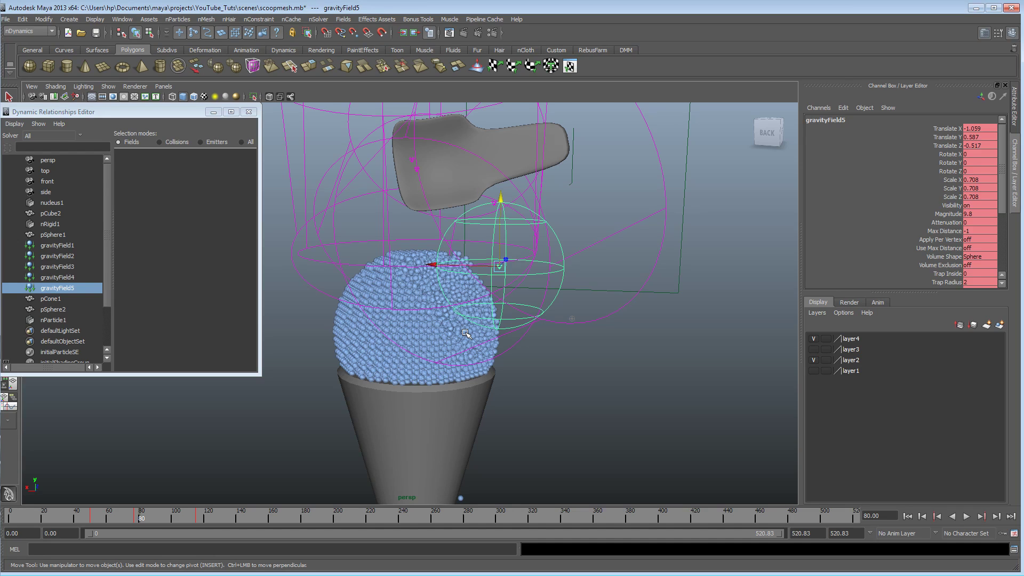
# Hide layer4 and layer2 so only the ball, cone and scoop are shown.
pyautogui.click(812, 338)
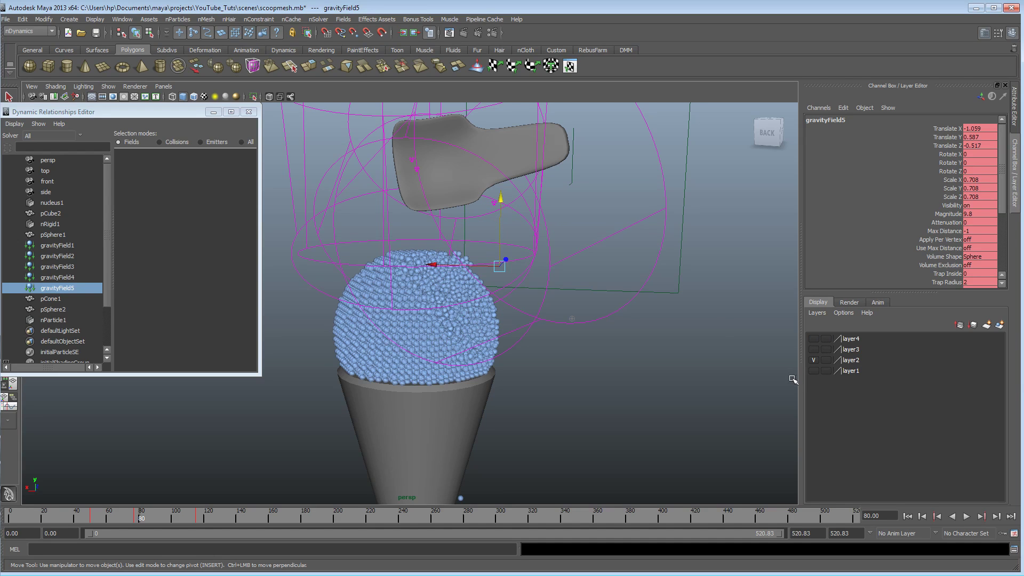
pyautogui.click(812, 360)
pyautogui.moveTo(507, 345)
pyautogui.keyDown('alt'); pyautogui.mouseDown()
pyautogui.moveTo(453, 350)
pyautogui.moveTo(492, 351)
pyautogui.mouseUp(); pyautogui.keyUp('alt')
pyautogui.keyDown('alt'); pyautogui.moveTo(584, 350); pyautogui.dragTo(605, 350, button='right'); pyautogui.keyUp('alt')
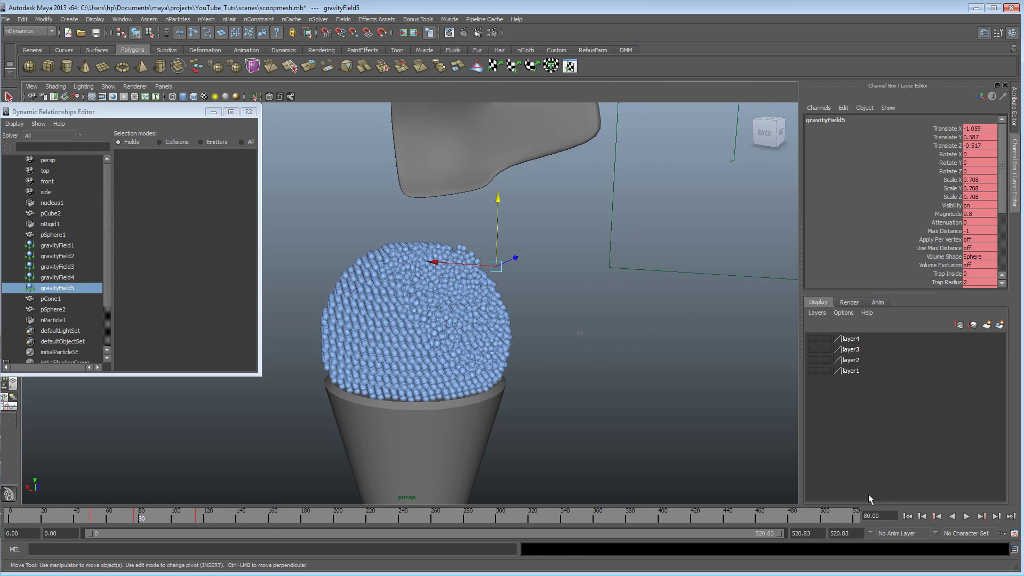
# Play the simulation from frame 0, stop at frame 46 and inspect the scooped area of the ball.
pyautogui.click(908, 516)
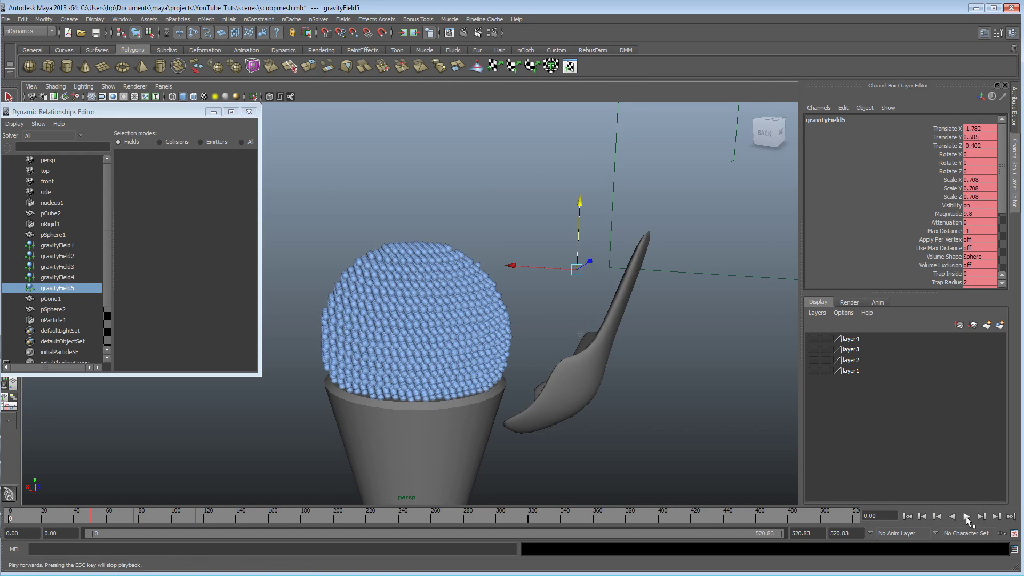
pyautogui.click(966, 517)
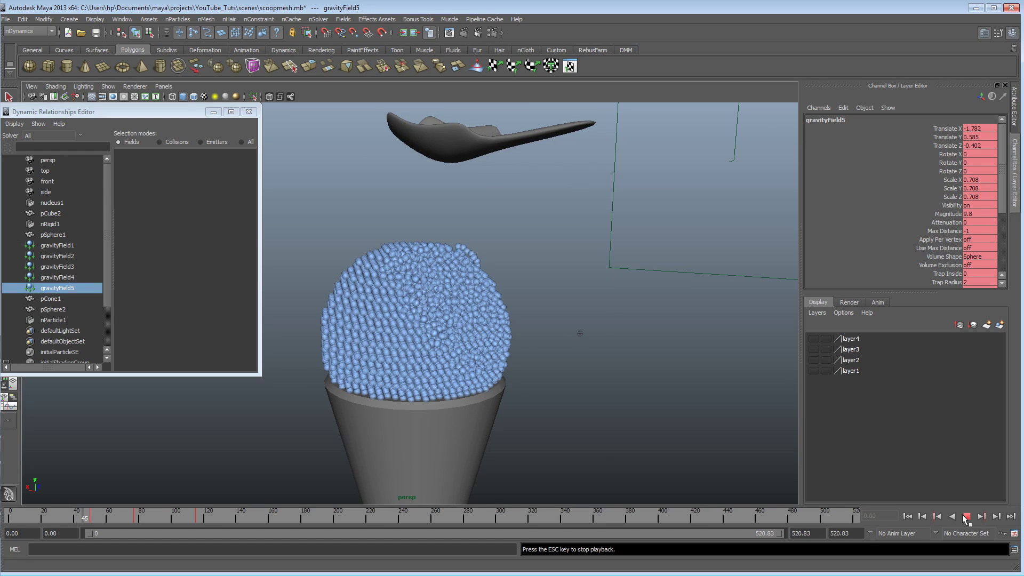
pyautogui.click(967, 517)
pyautogui.keyDown('alt'); pyautogui.moveTo(564, 400); pyautogui.dragTo(536, 392); pyautogui.keyUp('alt')
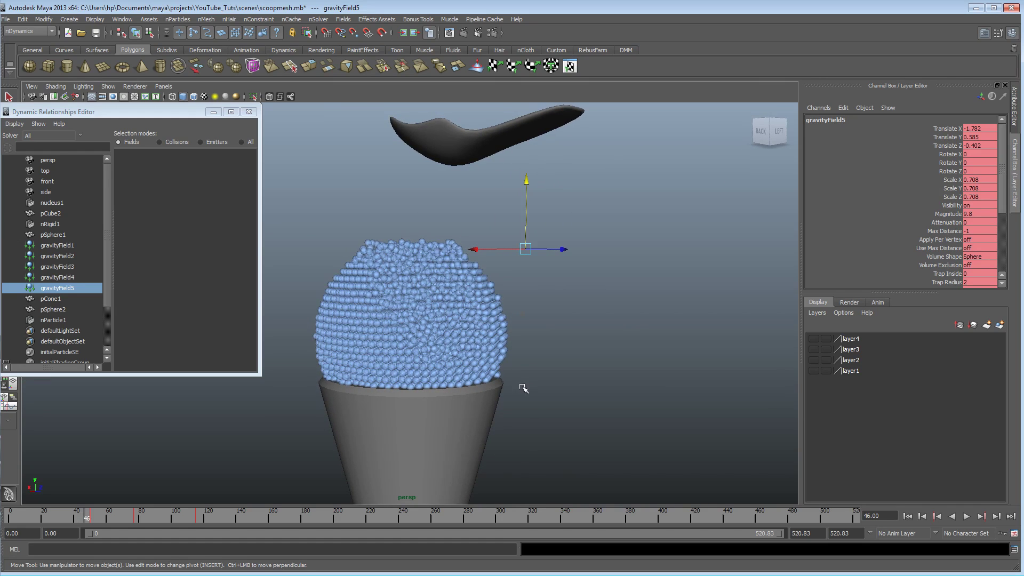
# Select nParticle1 and review the available nConstraint commands without applying one.
pyautogui.click(502, 344)
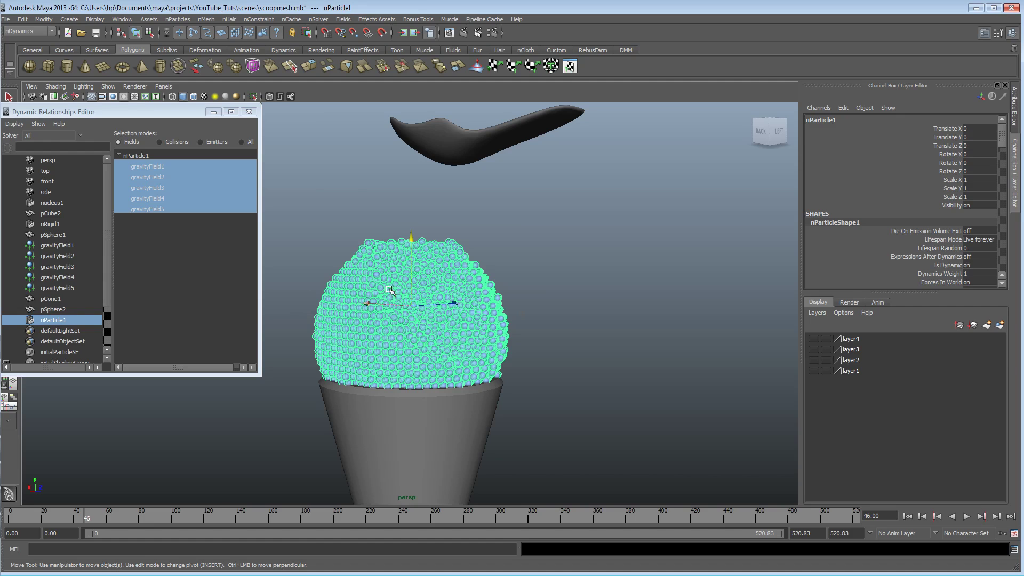
pyautogui.click(258, 19)
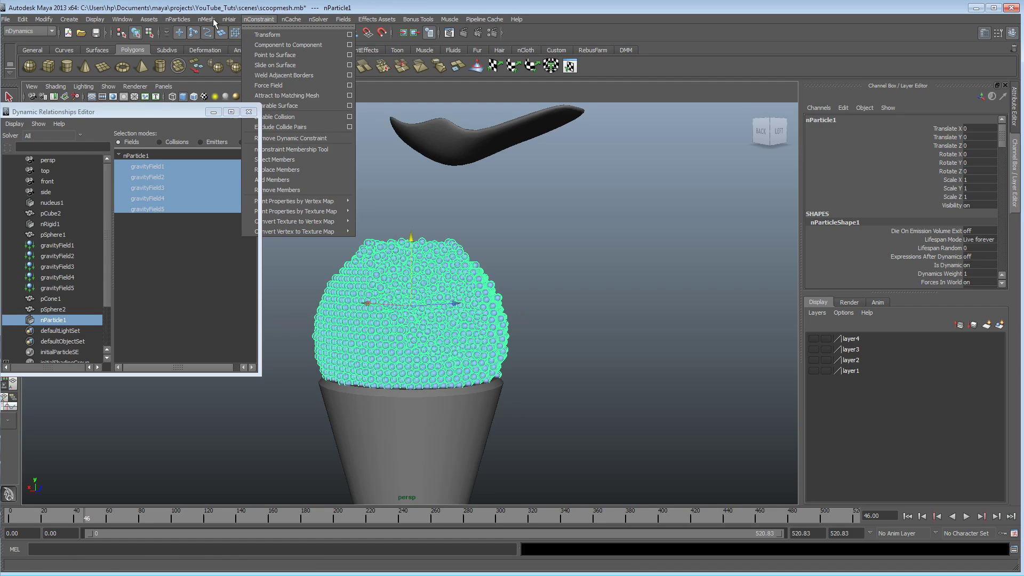
pyautogui.click(258, 20)
pyautogui.click(258, 20)
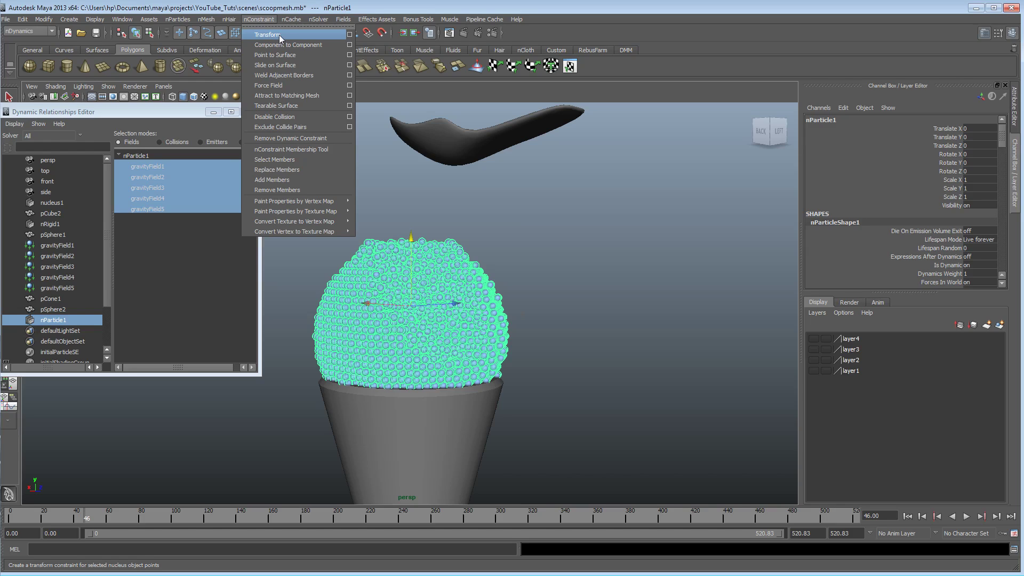
pyautogui.click(534, 284)
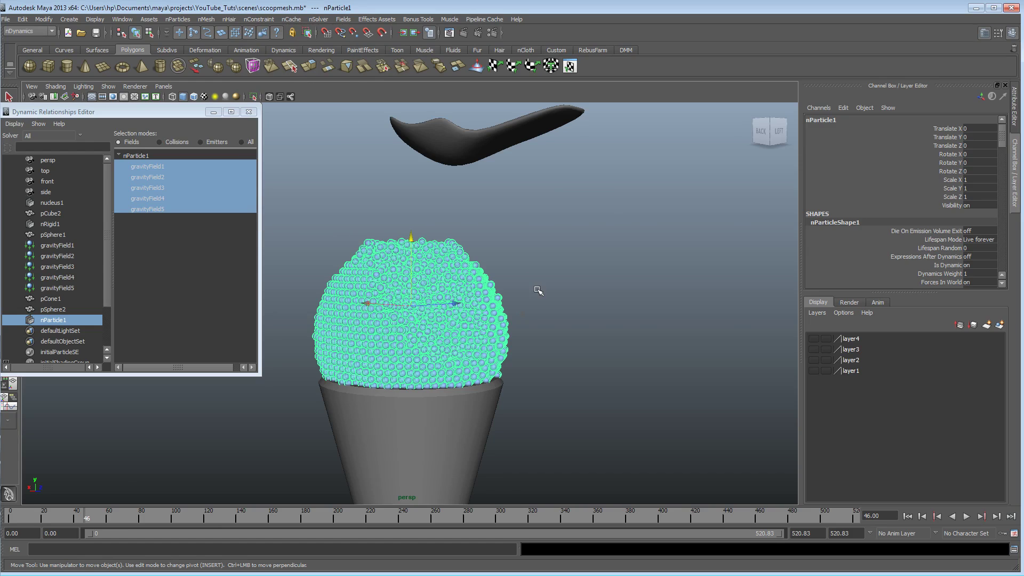
# Return the animation to frame 0, close the Dynamic Relationships Editor and frame the whole ice cream cone.
pyautogui.keyDown('alt'); pyautogui.moveTo(536, 286); pyautogui.dragTo(551, 302); pyautogui.keyUp('alt')
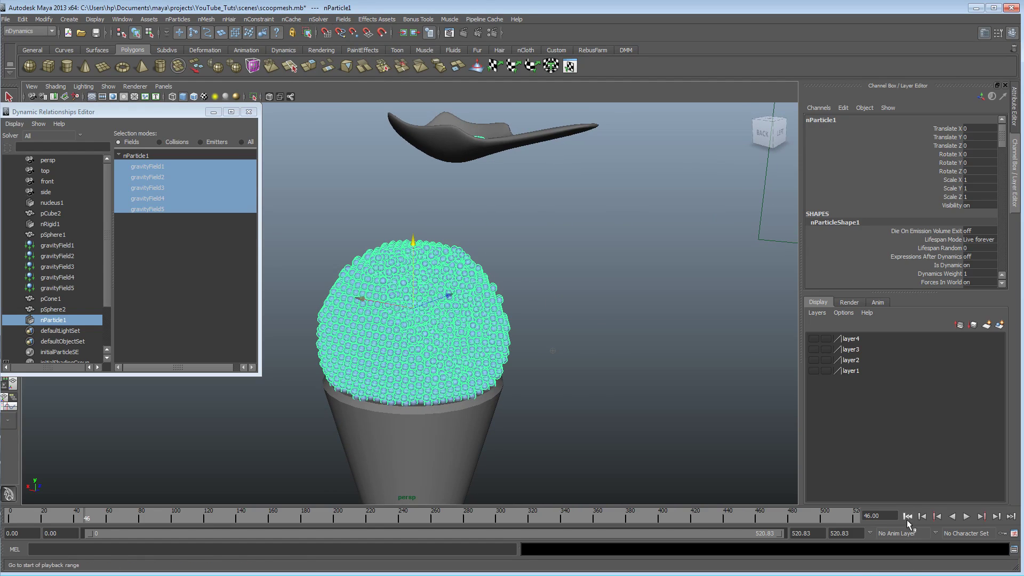
pyautogui.click(906, 516)
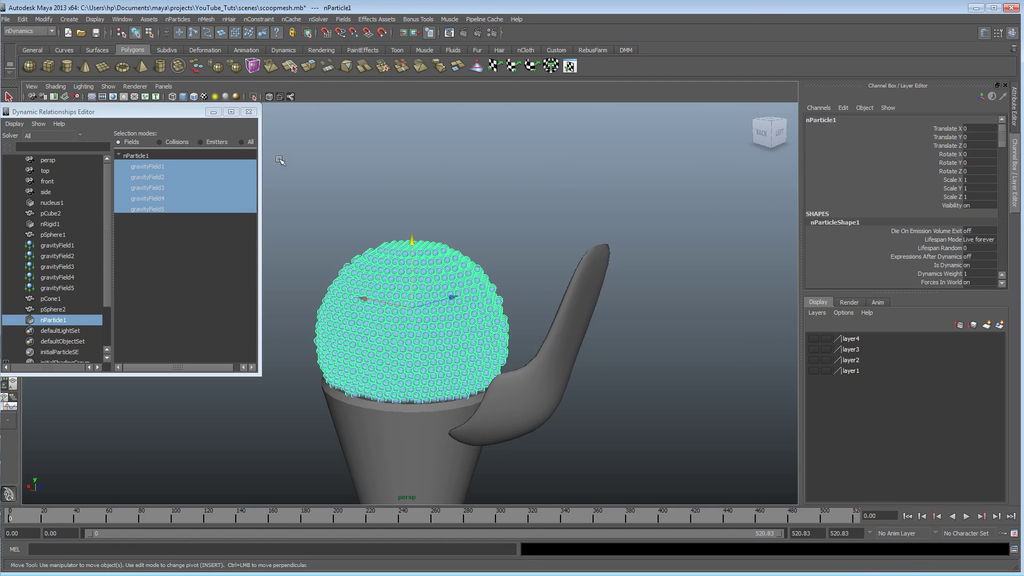
pyautogui.click(251, 113)
pyautogui.keyDown('alt'); pyautogui.moveTo(261, 295); pyautogui.dragTo(325, 267); pyautogui.keyUp('alt')
pyautogui.keyDown('alt'); pyautogui.moveTo(416, 340); pyautogui.dragTo(378, 322, button='middle'); pyautogui.keyUp('alt')
pyautogui.keyDown('alt'); pyautogui.moveTo(312, 321); pyautogui.dragTo(298, 329, button='right'); pyautogui.keyUp('alt')
pyautogui.keyDown('alt'); pyautogui.moveTo(343, 348); pyautogui.dragTo(333, 332, button='middle'); pyautogui.keyUp('alt')
pyautogui.moveTo(333, 332)
pyautogui.keyDown('alt'); pyautogui.mouseDown()
pyautogui.moveTo(344, 338)
pyautogui.moveTo(323, 344)
pyautogui.mouseUp(); pyautogui.keyUp('alt')
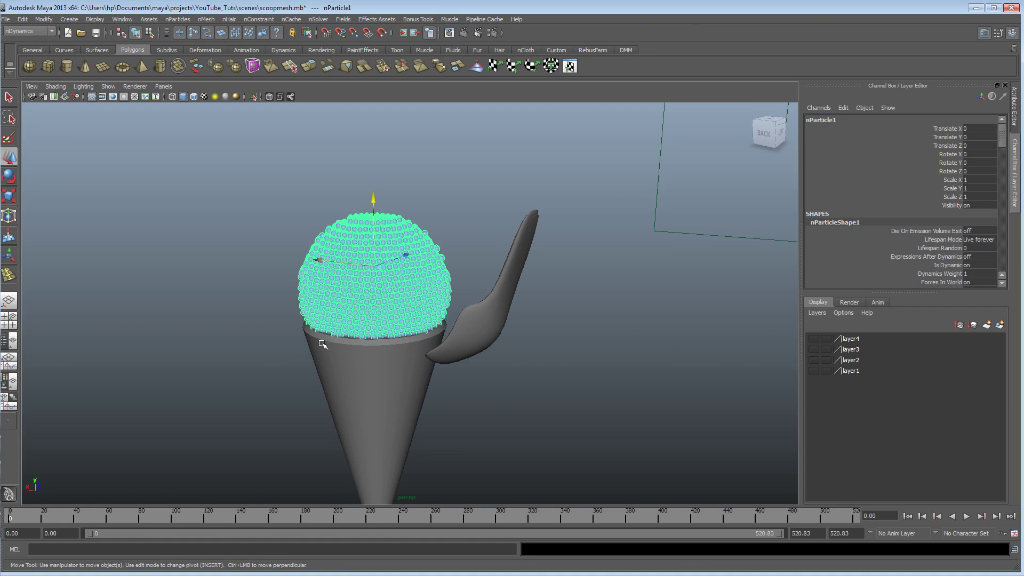
# Convert the selected nParticle1 ball to a polygon mesh.
pyautogui.click(43, 19)
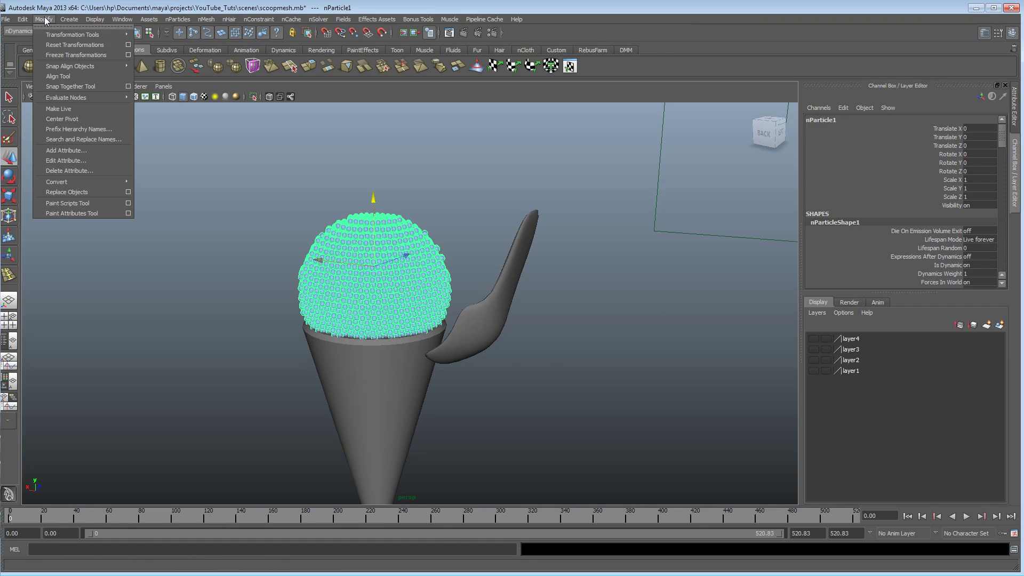
pyautogui.moveTo(78, 181)
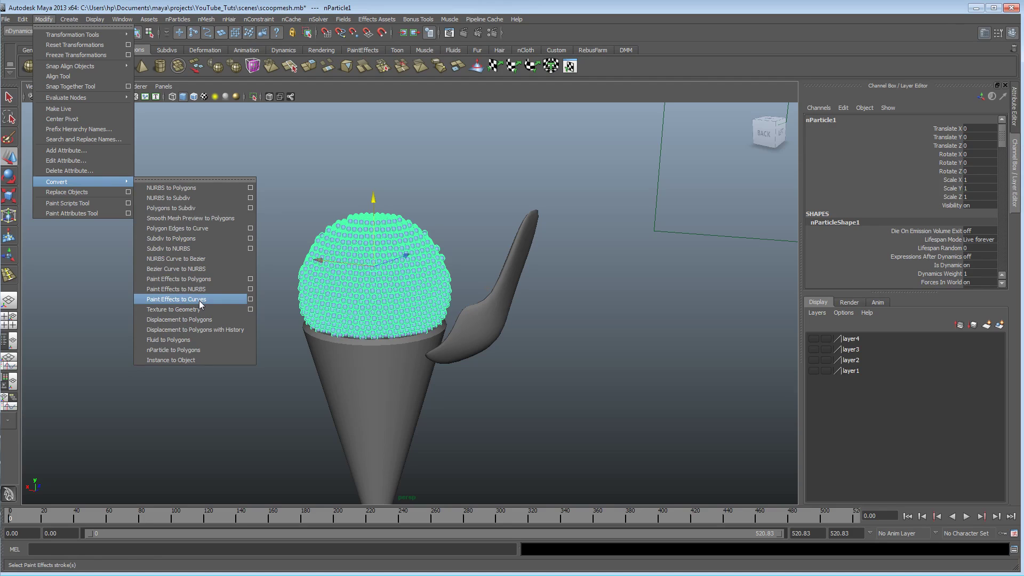
pyautogui.click(194, 352)
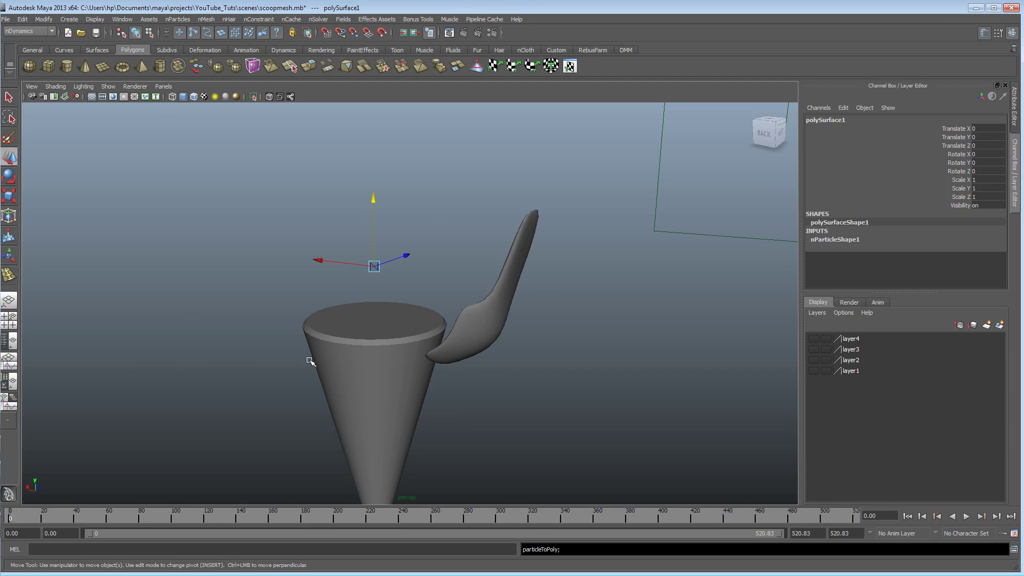
# Open the Outliner, select nParticle1 and expand the Output Mesh attributes of nParticleShape1.
pyautogui.click(122, 19)
pyautogui.click(136, 100)
pyautogui.moveTo(875, 231); pyautogui.dragTo(138, 93)
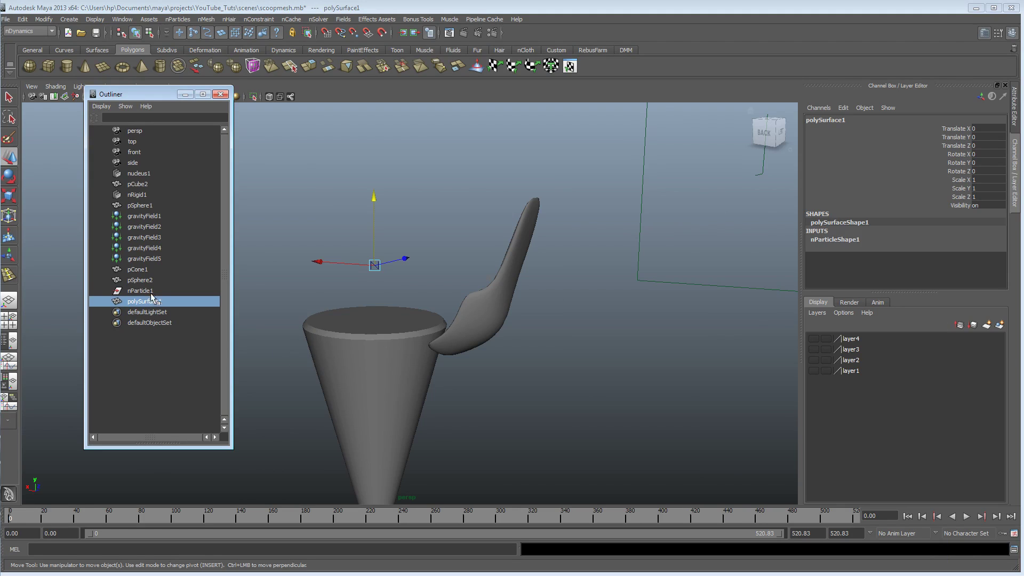
pyautogui.click(142, 292)
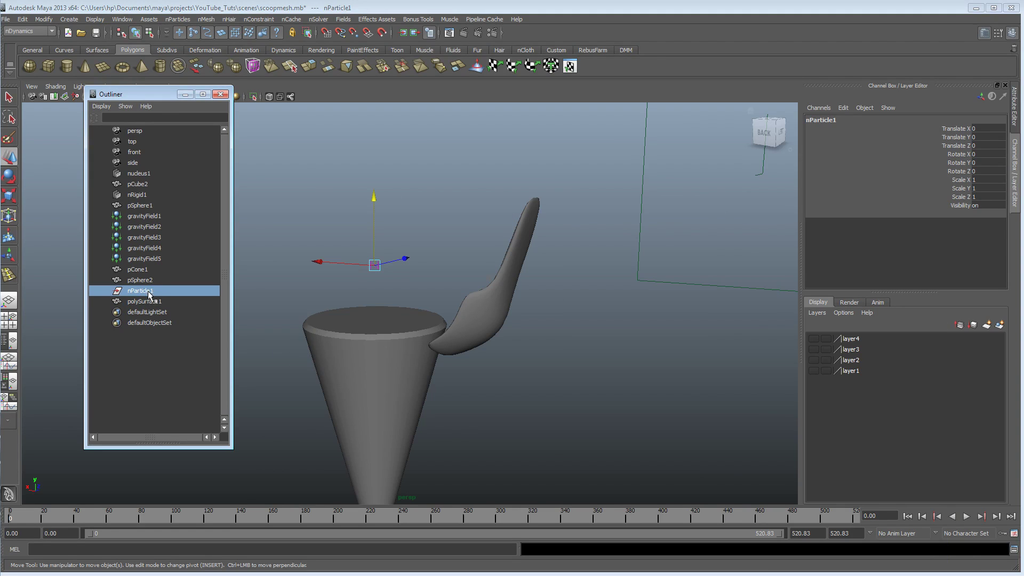
pyautogui.click(1015, 104)
pyautogui.scroll(-10, 846, 304)
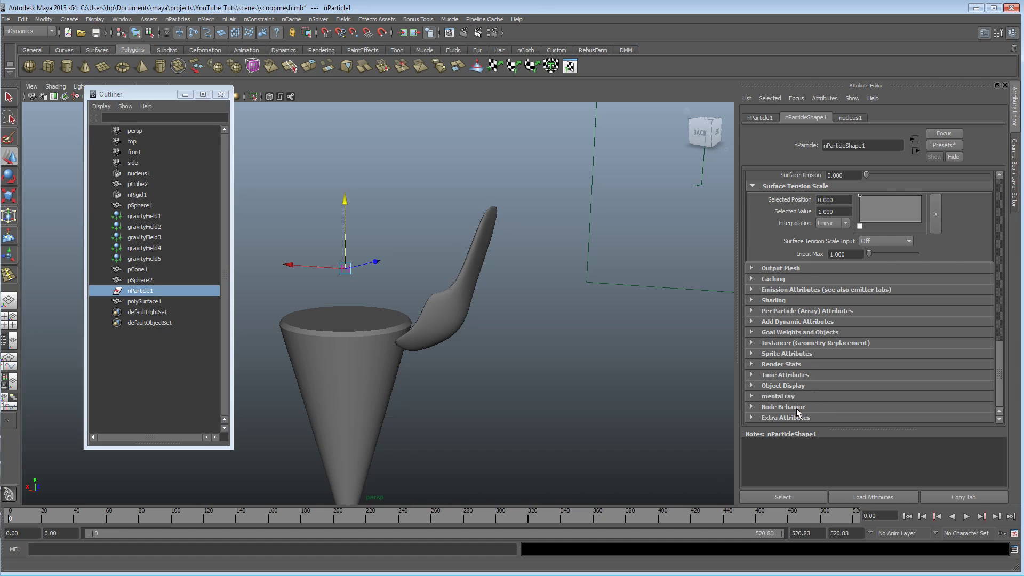
pyautogui.click(800, 269)
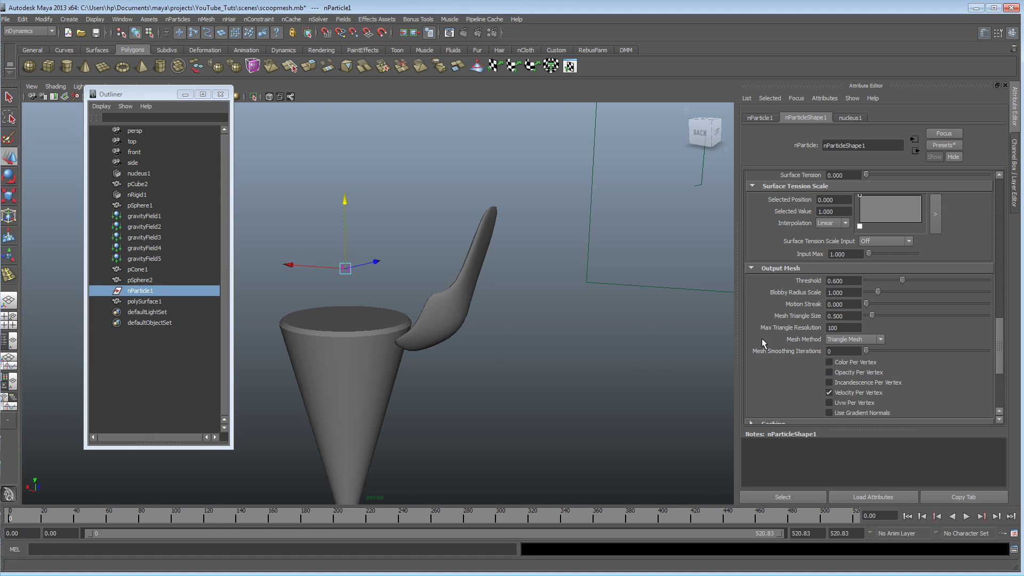
# Undo the accidental particle move and lower the output mesh Threshold to 0.030.
pyautogui.click(853, 280)
pyautogui.press('Return')
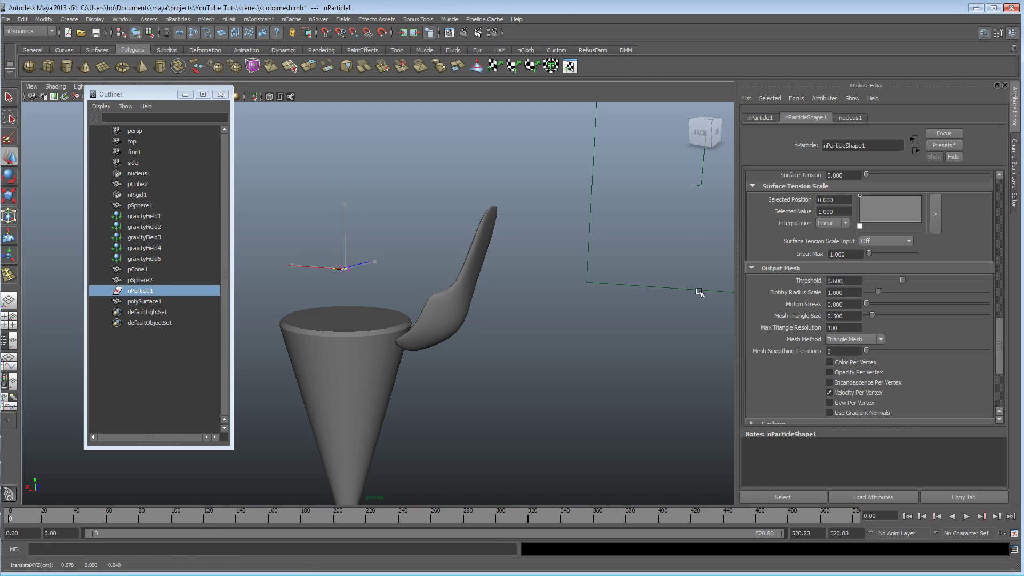
pyautogui.hotkey('ctrl', 'z')
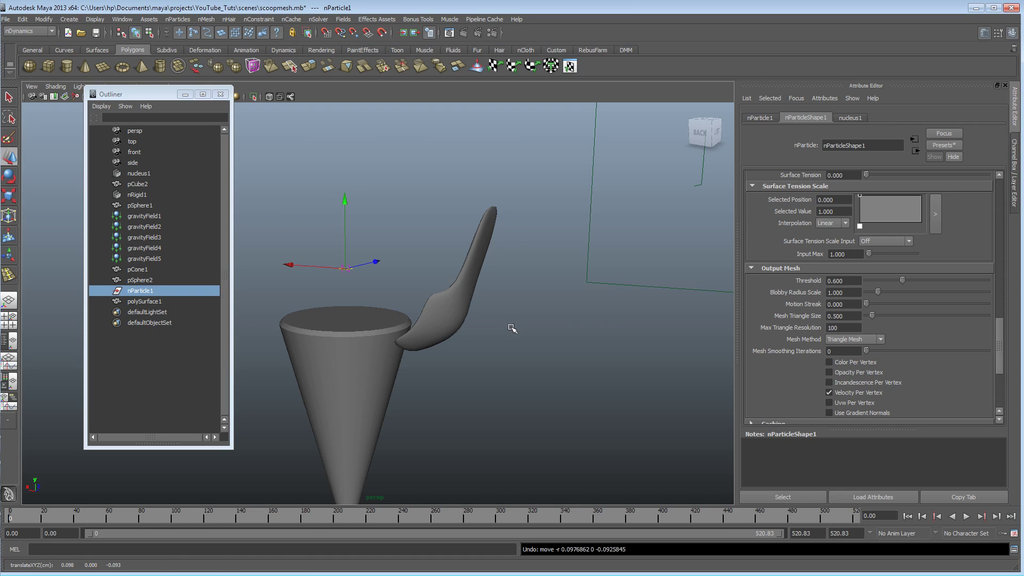
pyautogui.click(855, 281)
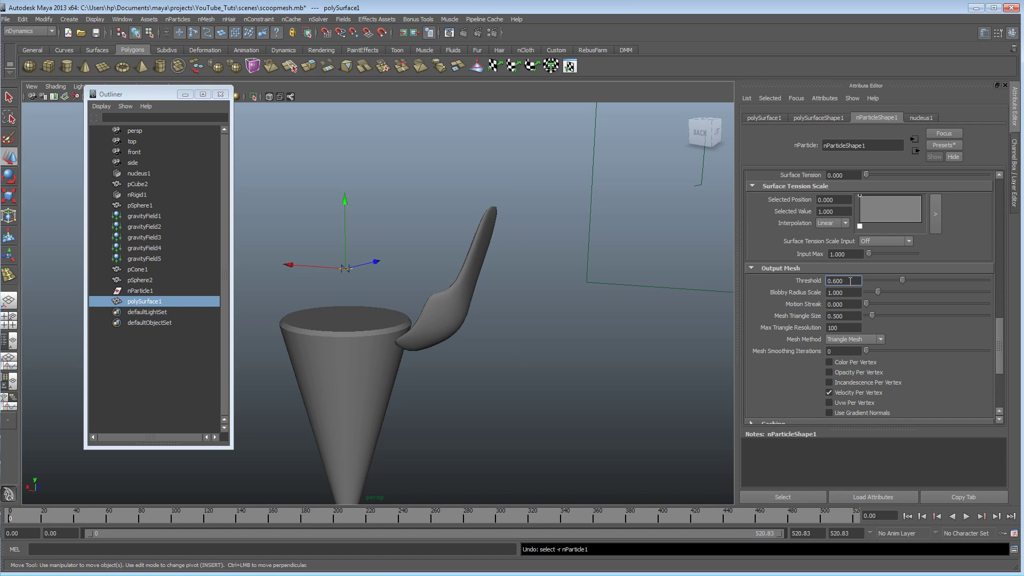
pyautogui.keyDown('ctrl'); pyautogui.moveTo(854, 282); pyautogui.dragTo(824, 286); pyautogui.keyUp('ctrl')
pyautogui.keyDown('alt'); pyautogui.moveTo(346, 367); pyautogui.dragTo(392, 372); pyautogui.keyUp('alt')
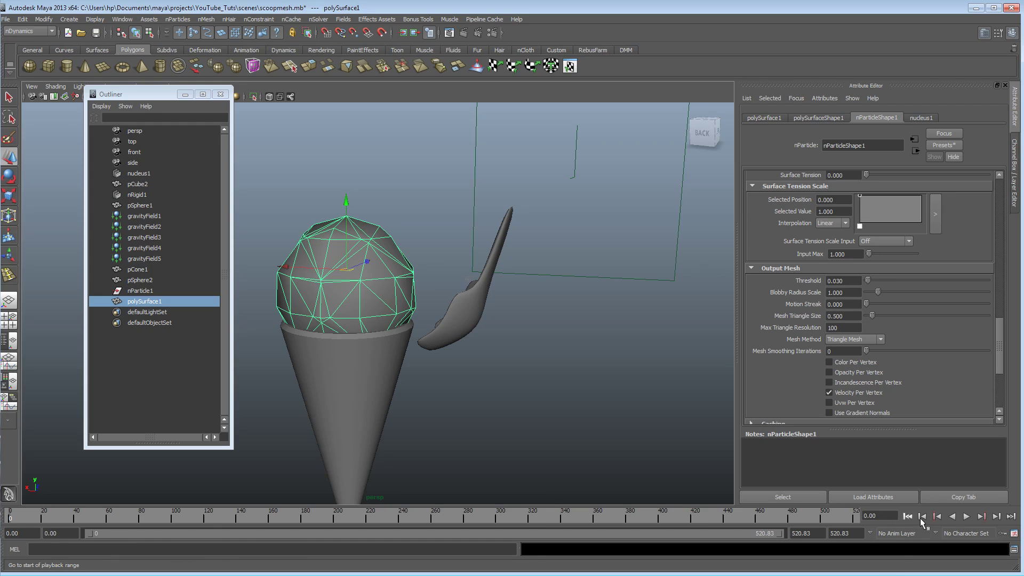
# Play the simulation with the coarse mesh to frame 31 and return to frame 0.
pyautogui.click(965, 517)
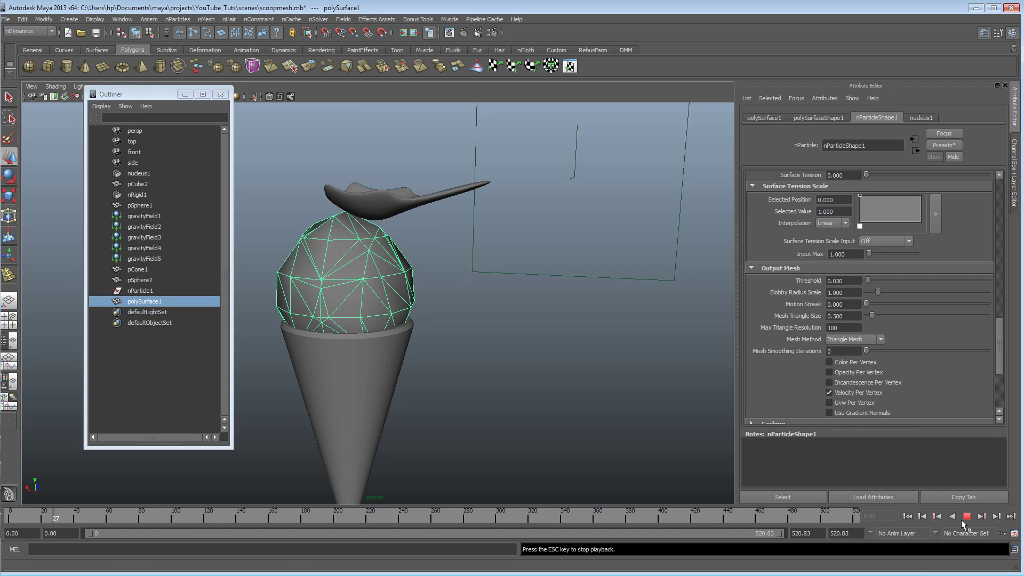
pyautogui.click(961, 518)
pyautogui.click(907, 516)
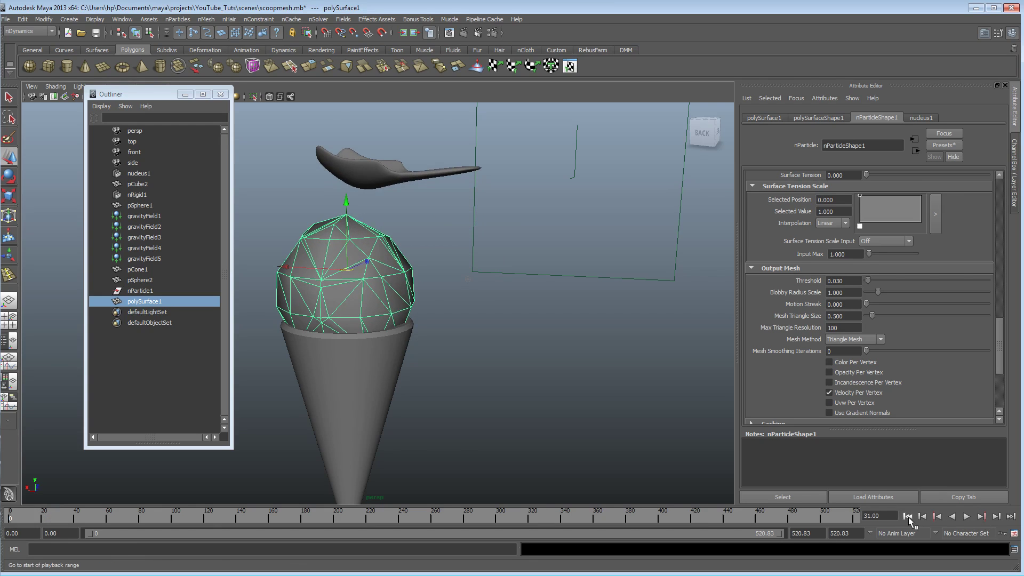
# Refine the ball's output mesh by reducing Mesh Triangle Size to 0.080.
pyautogui.doubleClick(853, 316)
pyautogui.write('0.39')
pyautogui.press('Return')
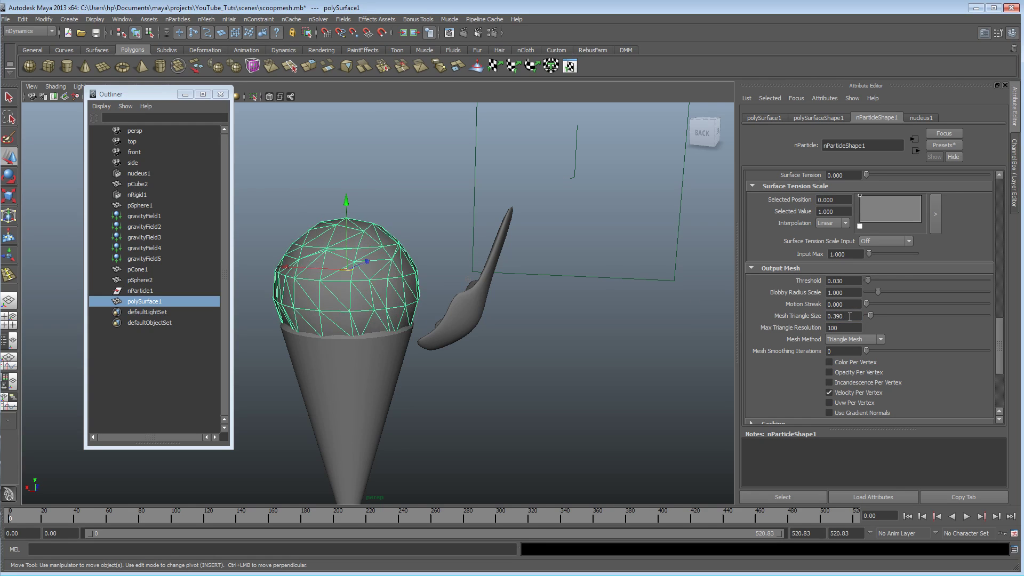
pyautogui.keyDown('ctrl'); pyautogui.moveTo(849, 316); pyautogui.dragTo(836, 318); pyautogui.keyUp('ctrl')
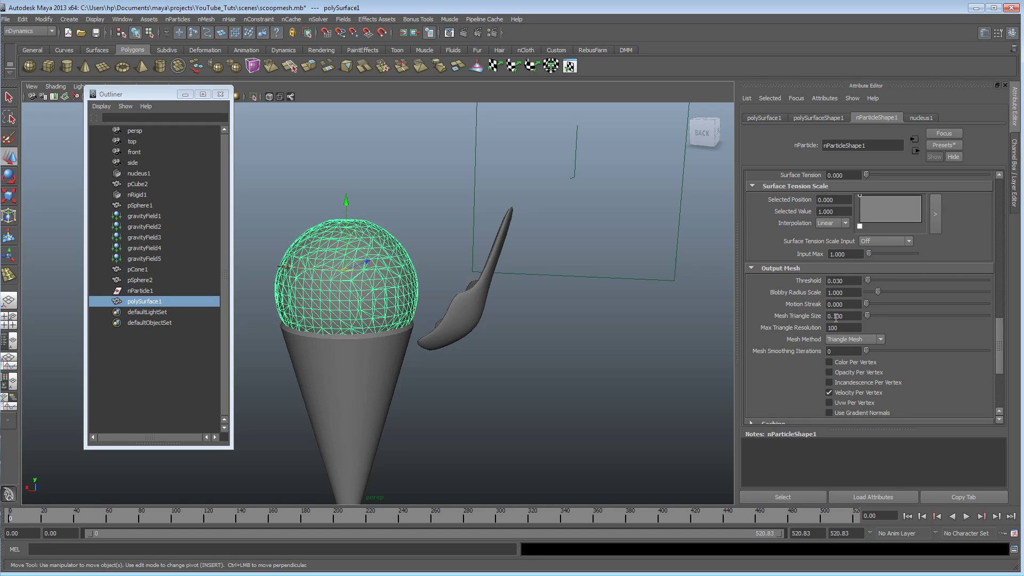
pyautogui.keyDown('alt'); pyautogui.moveTo(342, 329); pyautogui.dragTo(444, 360); pyautogui.keyUp('alt')
pyautogui.doubleClick(841, 316)
pyautogui.write('0.07')
pyautogui.press('Return')
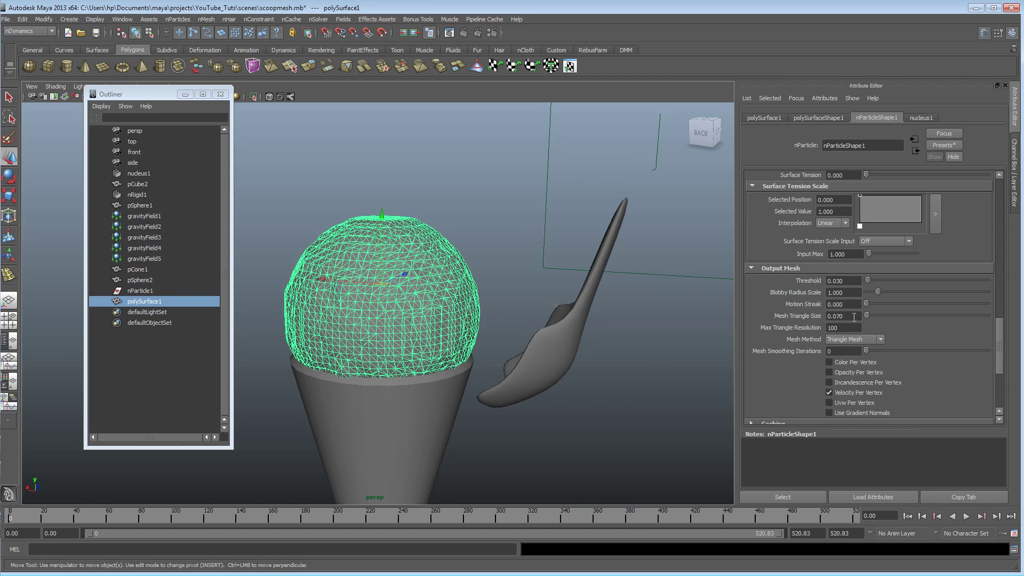
pyautogui.keyDown('ctrl'); pyautogui.moveTo(853, 318); pyautogui.dragTo(854, 317); pyautogui.keyUp('ctrl')
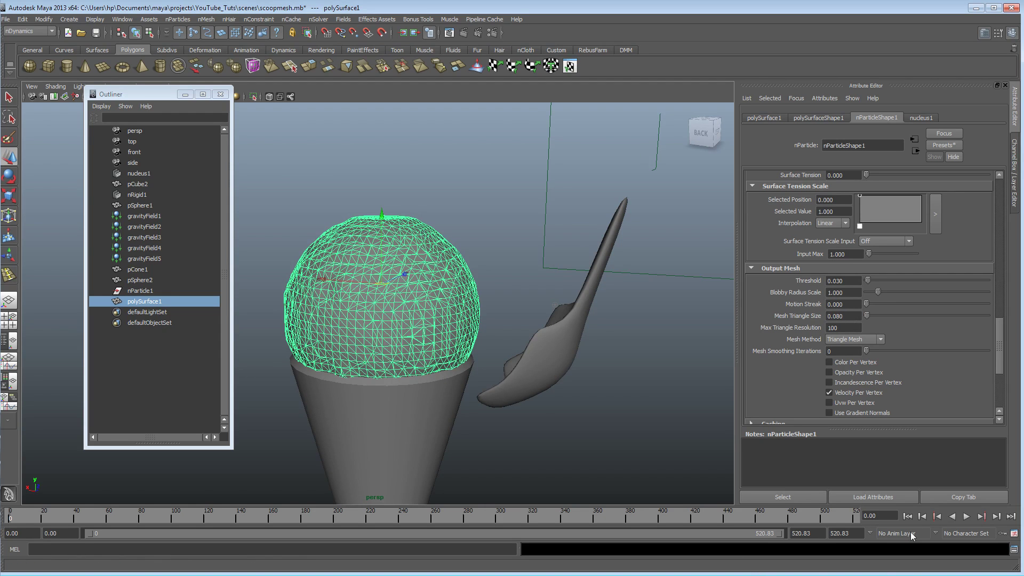
# Play the simulation with the finer mesh, stop at frame 30 and inspect the scooped groove up close.
pyautogui.click(965, 516)
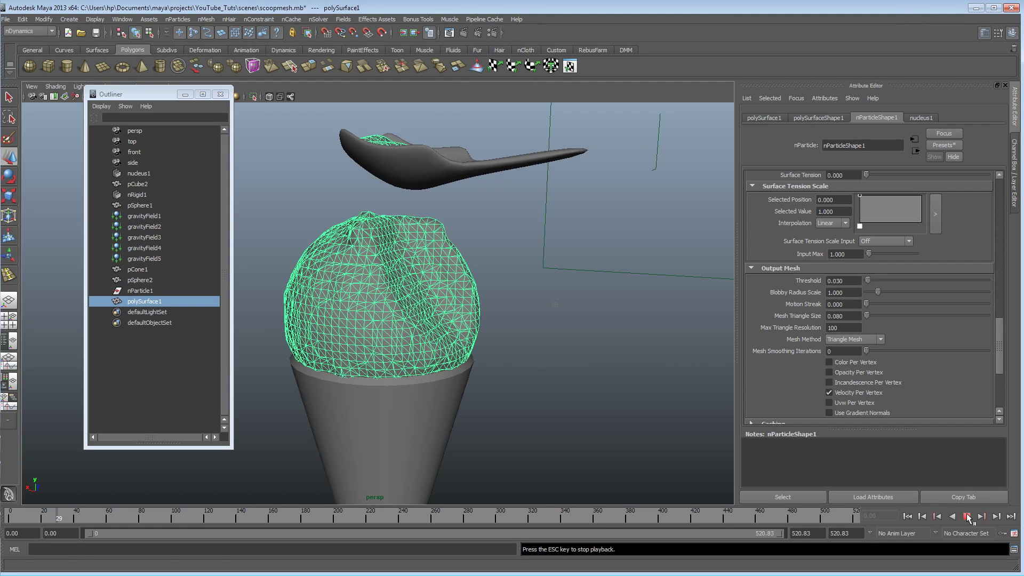
pyautogui.press('Escape')
pyautogui.click(585, 351)
pyautogui.keyDown('alt'); pyautogui.moveTo(585, 351); pyautogui.dragTo(556, 378); pyautogui.keyUp('alt')
pyautogui.keyDown('alt'); pyautogui.moveTo(555, 378); pyautogui.dragTo(413, 369, button='right'); pyautogui.keyUp('alt')
pyautogui.keyDown('alt'); pyautogui.moveTo(412, 369); pyautogui.dragTo(491, 337); pyautogui.keyUp('alt')
pyautogui.click(402, 412)
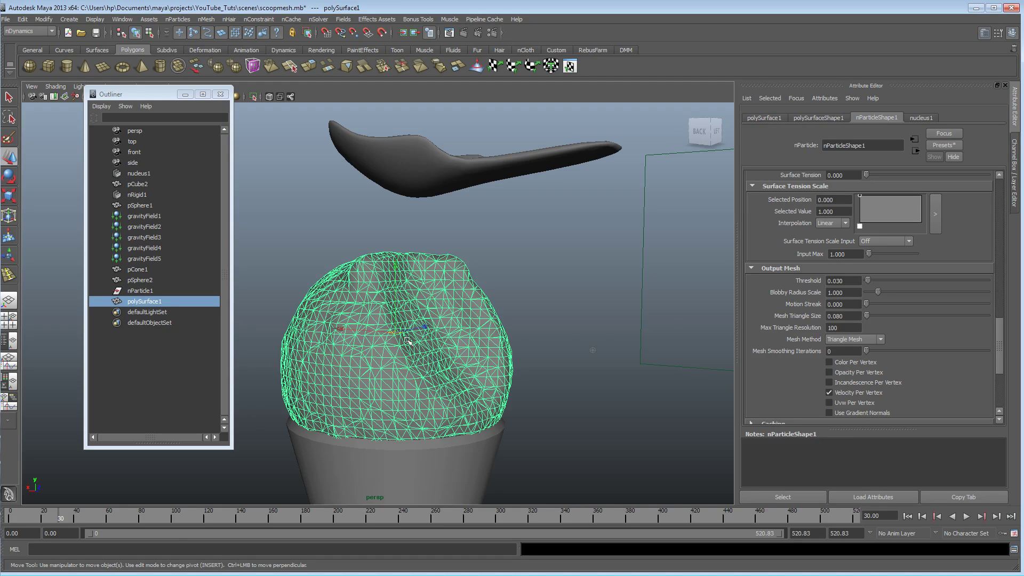
# Switch the ball's output Mesh Method to Tetrahedra and inspect the wireframe around the scooped groove.
pyautogui.keyDown('alt'); pyautogui.moveTo(509, 385); pyautogui.dragTo(505, 384); pyautogui.keyUp('alt')
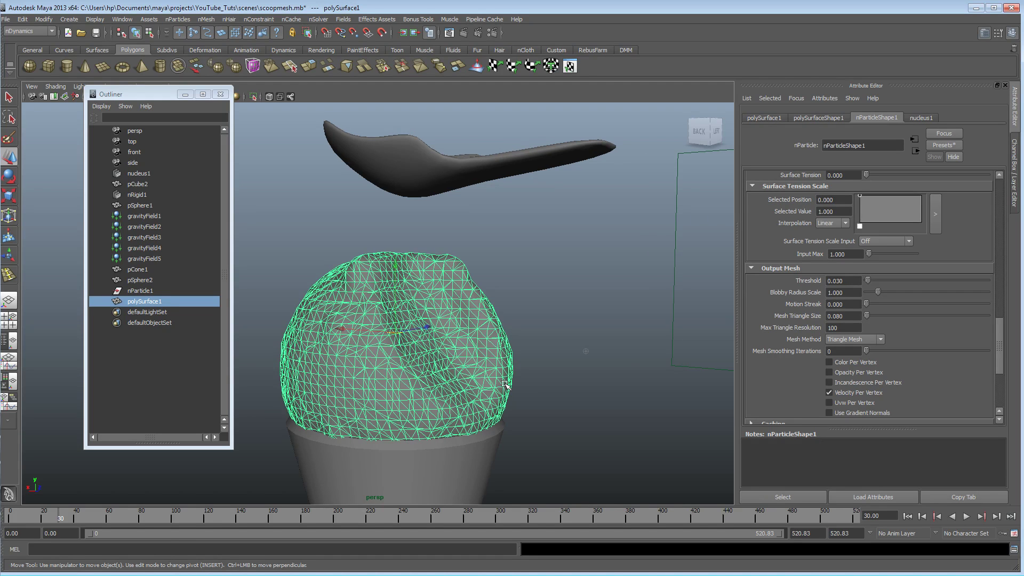
pyautogui.keyDown('alt'); pyautogui.moveTo(457, 404); pyautogui.dragTo(483, 427); pyautogui.keyUp('alt')
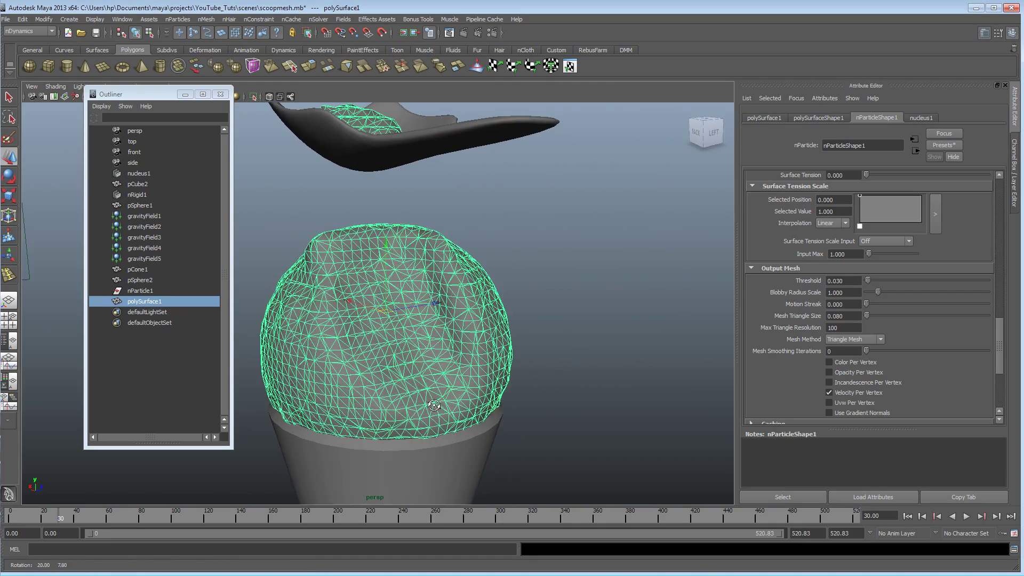
pyautogui.click(881, 340)
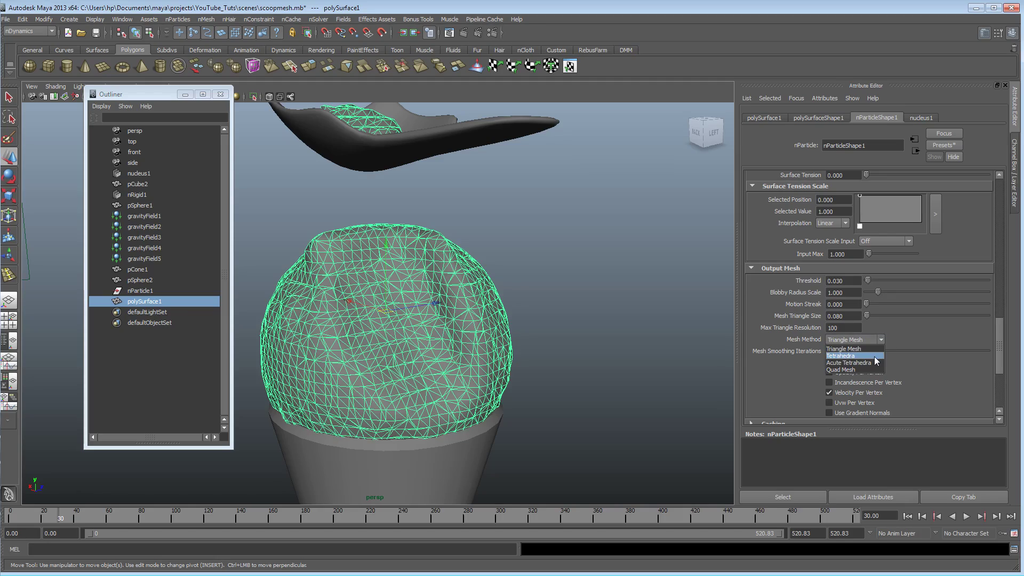
pyautogui.click(873, 356)
pyautogui.scroll(4, 482, 393)
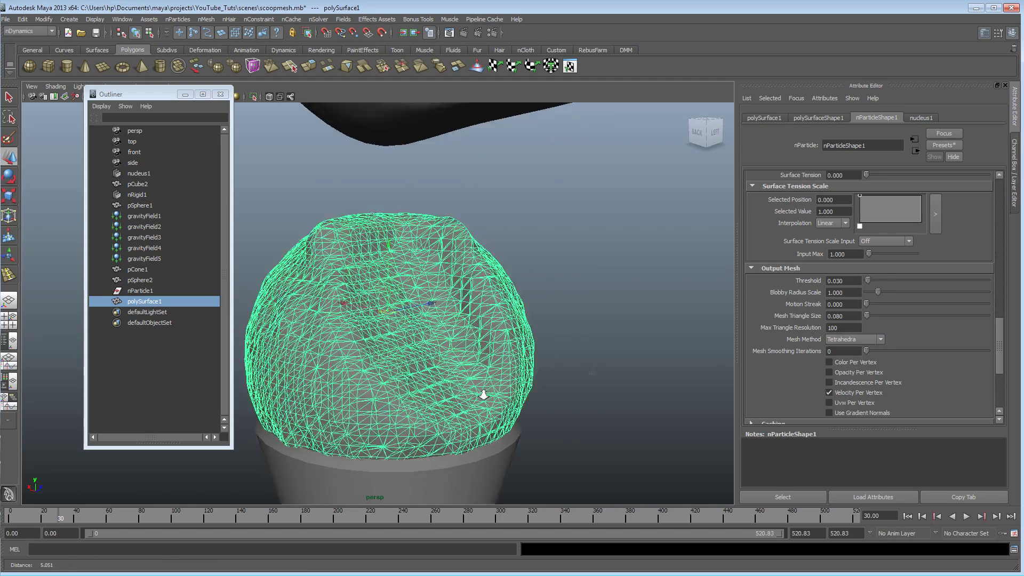
pyautogui.keyDown('alt'); pyautogui.moveTo(472, 393); pyautogui.dragTo(424, 385); pyautogui.keyUp('alt')
pyautogui.scroll(3, 425, 386)
pyautogui.keyDown('alt'); pyautogui.moveTo(518, 393); pyautogui.dragTo(493, 392, button='middle'); pyautogui.keyUp('alt')
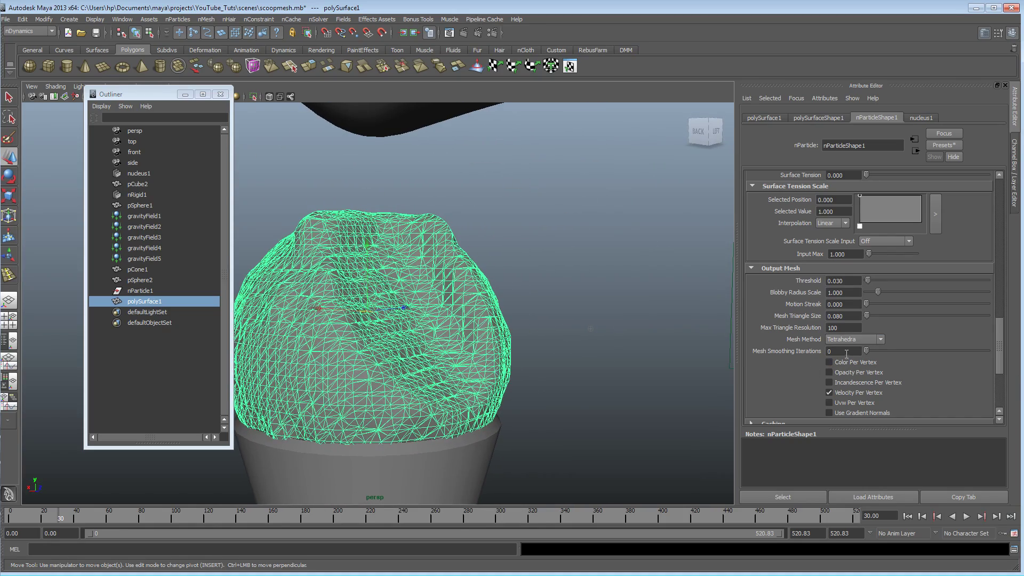
# Set the ball's Mesh Smoothing Iterations to 2 and deselect the mesh to check its shaded surface.
pyautogui.moveTo(870, 350); pyautogui.dragTo(897, 350)
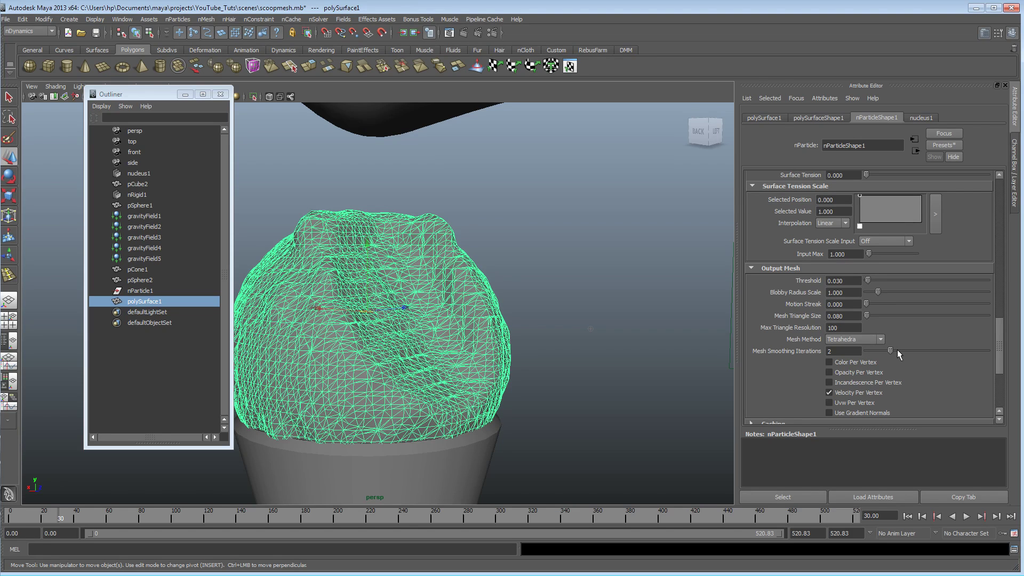
pyautogui.keyDown('alt'); pyautogui.moveTo(552, 208); pyautogui.dragTo(590, 334, button='middle'); pyautogui.keyUp('alt')
pyautogui.keyDown('alt'); pyautogui.moveTo(590, 334); pyautogui.dragTo(493, 336, button='right'); pyautogui.keyUp('alt')
pyautogui.keyDown('alt'); pyautogui.moveTo(493, 336); pyautogui.dragTo(461, 421); pyautogui.keyUp('alt')
pyautogui.keyDown('alt'); pyautogui.moveTo(461, 421); pyautogui.dragTo(476, 310, button='middle'); pyautogui.keyUp('alt')
pyautogui.keyDown('alt'); pyautogui.moveTo(476, 310); pyautogui.dragTo(510, 309); pyautogui.keyUp('alt')
pyautogui.keyDown('alt'); pyautogui.moveTo(510, 309); pyautogui.dragTo(553, 306, button='right'); pyautogui.keyUp('alt')
pyautogui.moveTo(553, 306)
pyautogui.keyDown('alt'); pyautogui.mouseDown()
pyautogui.moveTo(561, 310)
pyautogui.moveTo(524, 314)
pyautogui.moveTo(538, 314)
pyautogui.mouseUp(); pyautogui.keyUp('alt')
pyautogui.click(573, 183)
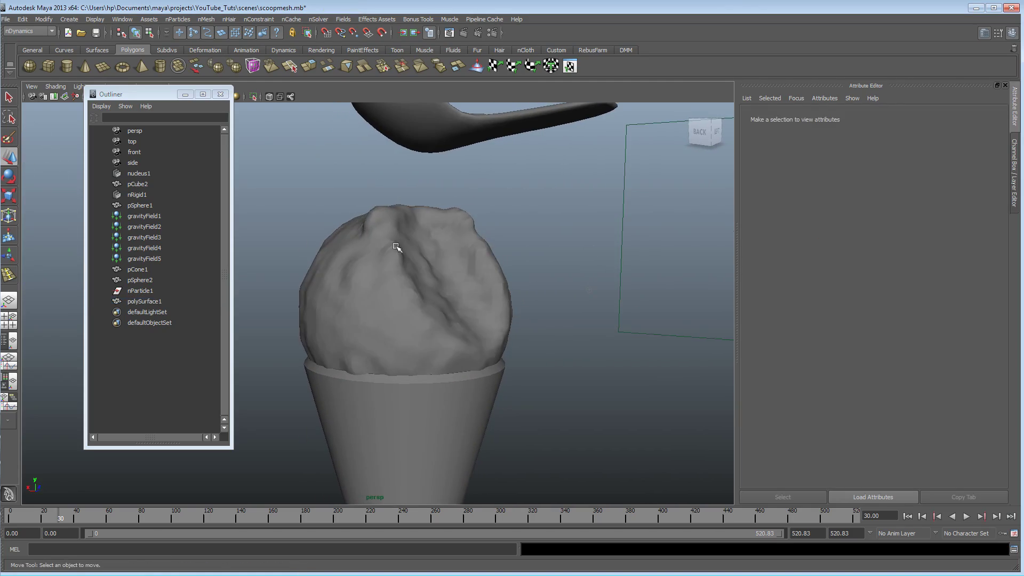
# Set the Mesh Smoothing Iterations of the ball's mesh to 1 and turn on its smooth mesh preview.
pyautogui.click(397, 246)
pyautogui.keyDown('alt'); pyautogui.moveTo(443, 356); pyautogui.dragTo(427, 370); pyautogui.keyUp('alt')
pyautogui.keyDown('alt'); pyautogui.moveTo(427, 370); pyautogui.dragTo(525, 371, button='right'); pyautogui.keyUp('alt')
pyautogui.keyDown('alt'); pyautogui.moveTo(525, 371); pyautogui.dragTo(476, 374); pyautogui.keyUp('alt')
pyautogui.keyDown('alt'); pyautogui.moveTo(476, 374); pyautogui.dragTo(496, 374, button='right'); pyautogui.keyUp('alt')
pyautogui.keyDown('alt'); pyautogui.moveTo(496, 374); pyautogui.dragTo(486, 378); pyautogui.keyUp('alt')
pyautogui.press('3')
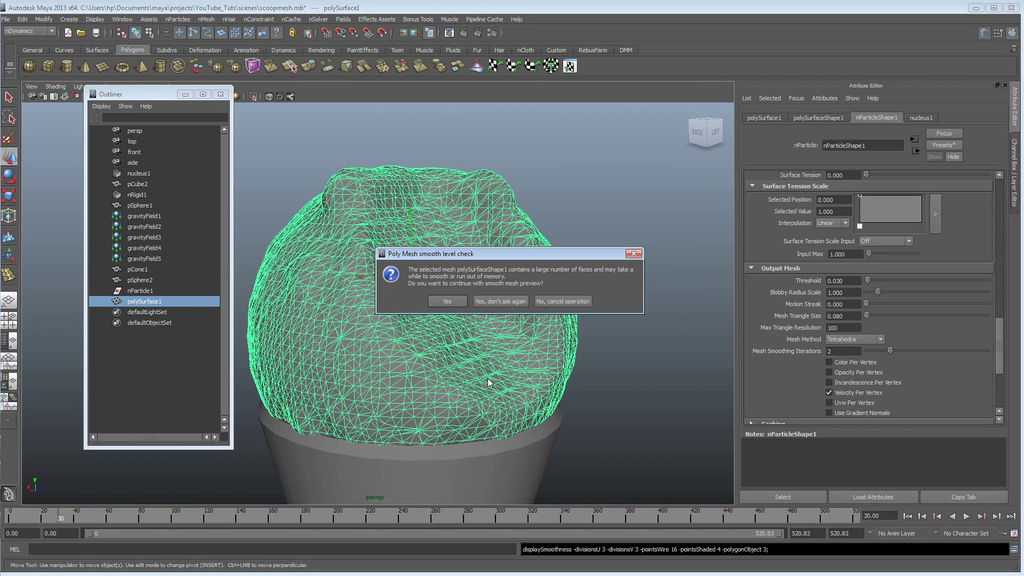
pyautogui.click(571, 301)
pyautogui.click(878, 351)
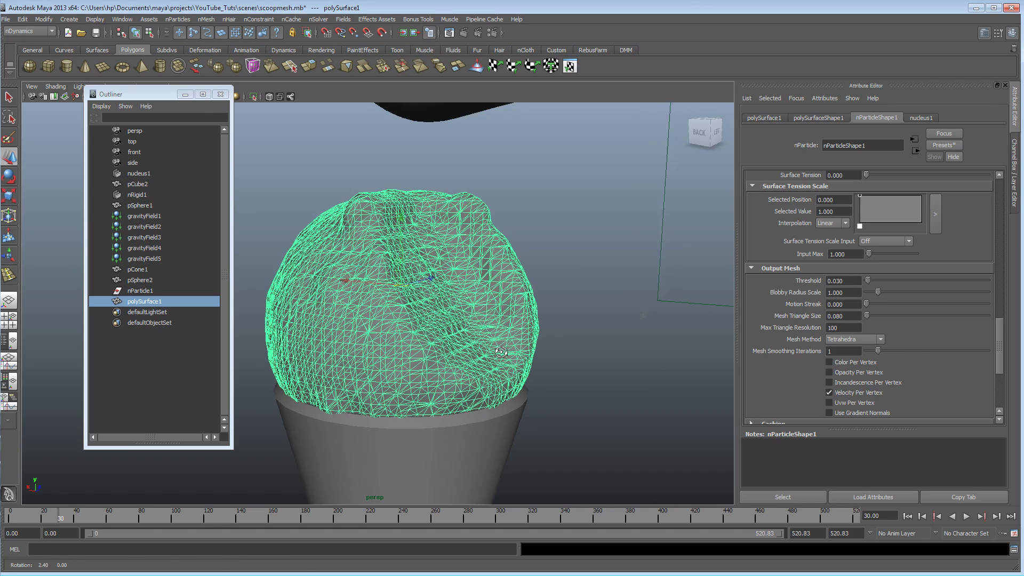
pyautogui.press('3')
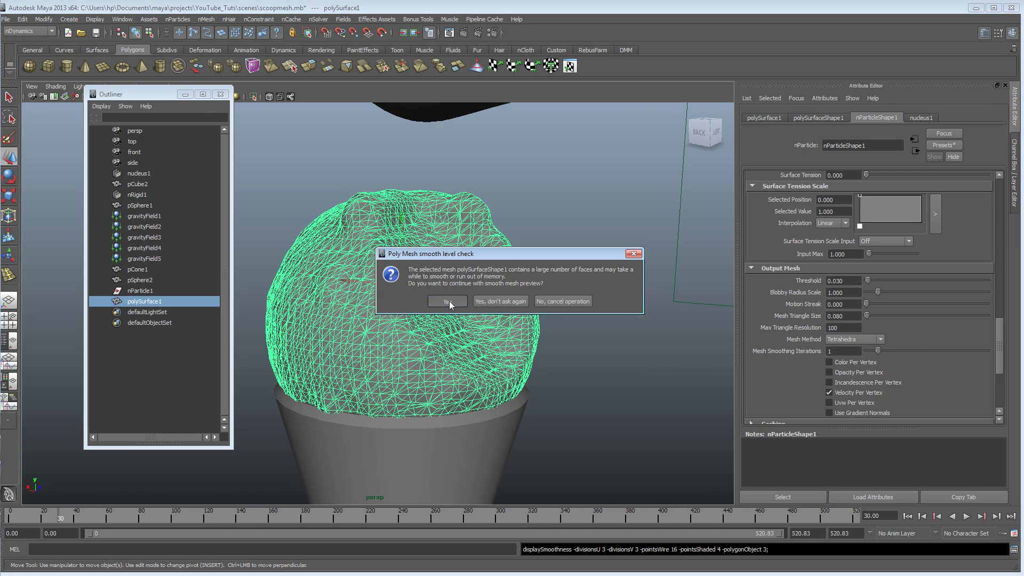
pyautogui.click(448, 302)
pyautogui.keyDown('alt'); pyautogui.moveTo(436, 330); pyautogui.dragTo(412, 334); pyautogui.keyUp('alt')
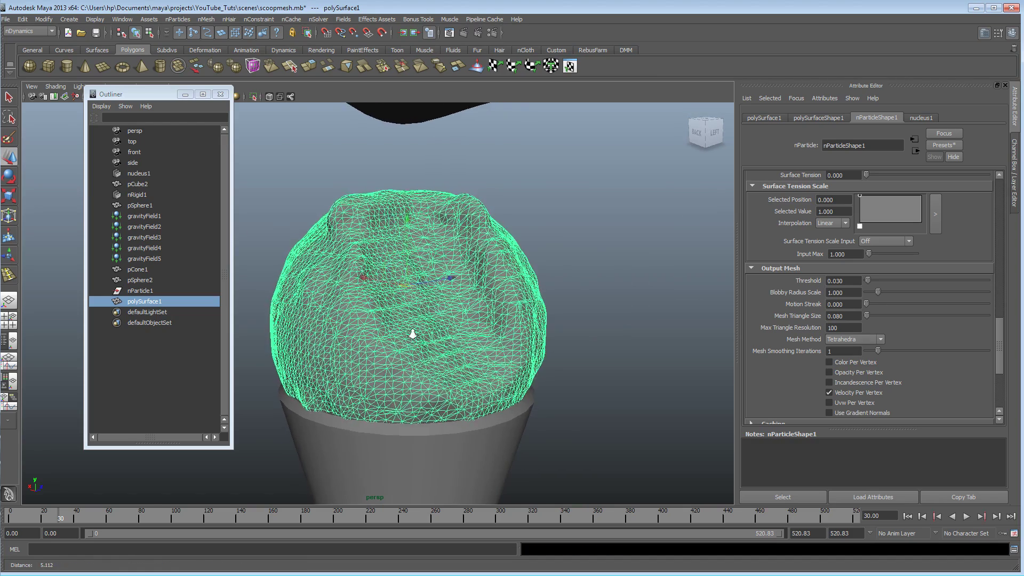
pyautogui.scroll(3, 412, 334)
# Deselect the mesh and examine the smoothed ball's surface and groove from several angles and distances.
pyautogui.click(619, 218)
pyautogui.keyDown('alt'); pyautogui.moveTo(527, 319); pyautogui.dragTo(552, 325); pyautogui.keyUp('alt')
pyautogui.scroll(-3, 552, 325)
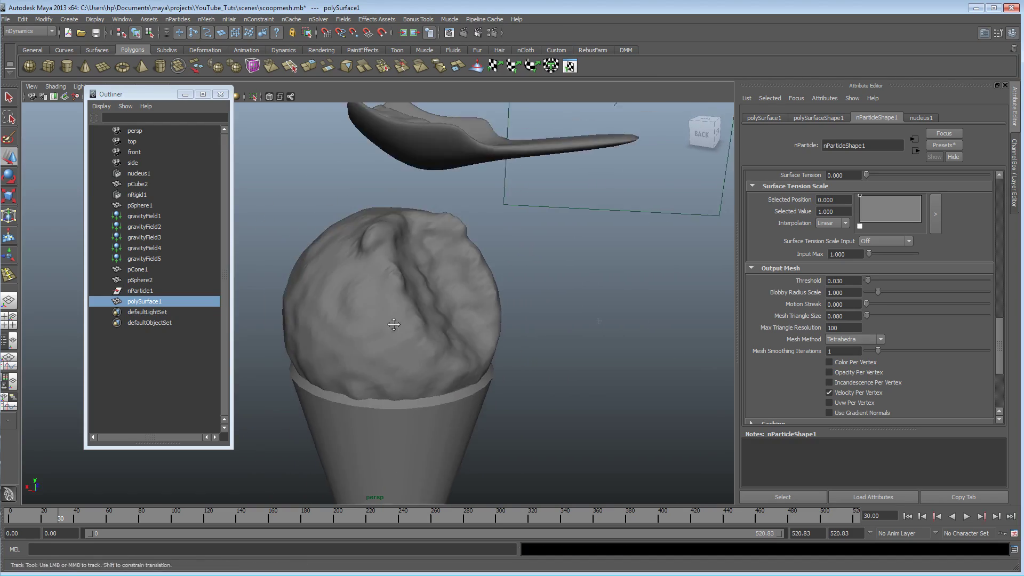
pyautogui.click(266, 320)
pyautogui.keyDown('alt'); pyautogui.moveTo(277, 319); pyautogui.dragTo(331, 315); pyautogui.keyUp('alt')
pyautogui.scroll(-3, 331, 315)
pyautogui.scroll(-1, 458, 330)
pyautogui.keyDown('alt'); pyautogui.moveTo(511, 331); pyautogui.dragTo(684, 347); pyautogui.keyUp('alt')
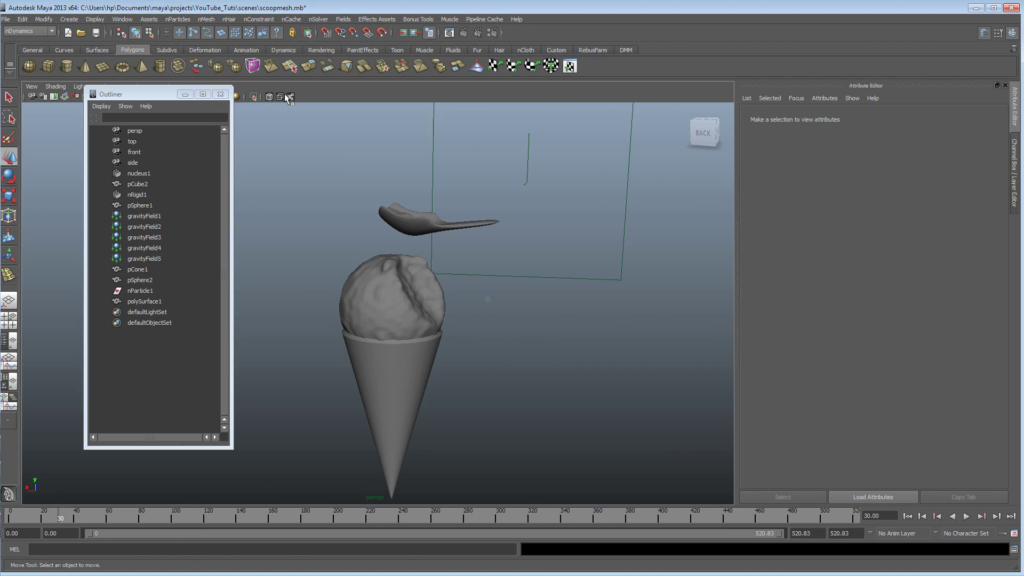
pyautogui.scroll(3, 533, 383)
pyautogui.keyDown('alt'); pyautogui.moveTo(427, 382); pyautogui.dragTo(501, 384); pyautogui.keyUp('alt')
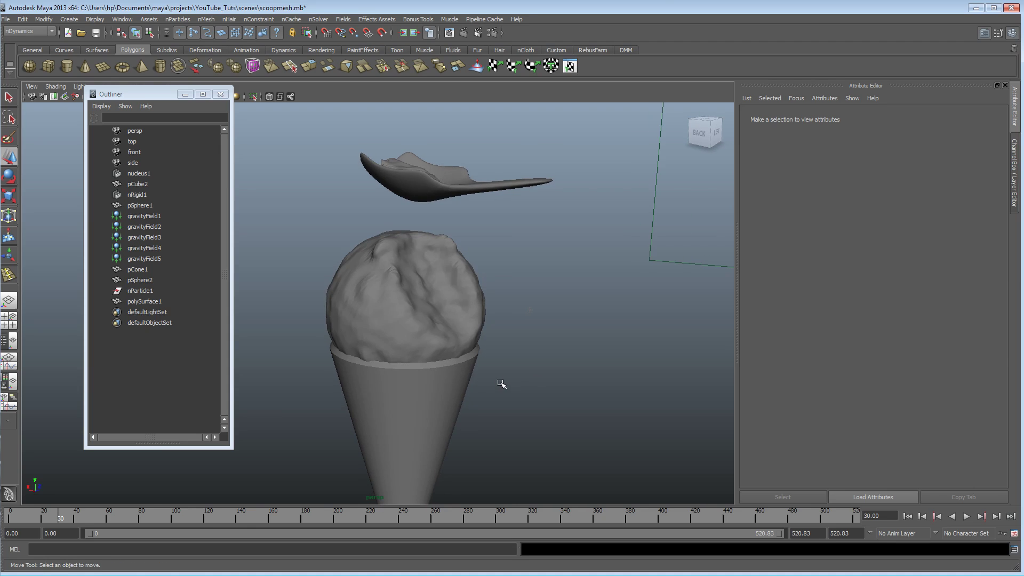
pyautogui.click(442, 307)
pyautogui.keyDown('alt'); pyautogui.moveTo(437, 311); pyautogui.dragTo(537, 349, button='right'); pyautogui.keyUp('alt')
pyautogui.click(538, 350)
pyautogui.keyDown('alt'); pyautogui.moveTo(538, 350); pyautogui.dragTo(507, 352); pyautogui.keyUp('alt')
pyautogui.keyDown('alt'); pyautogui.moveTo(507, 352); pyautogui.dragTo(477, 349, button='right'); pyautogui.keyUp('alt')
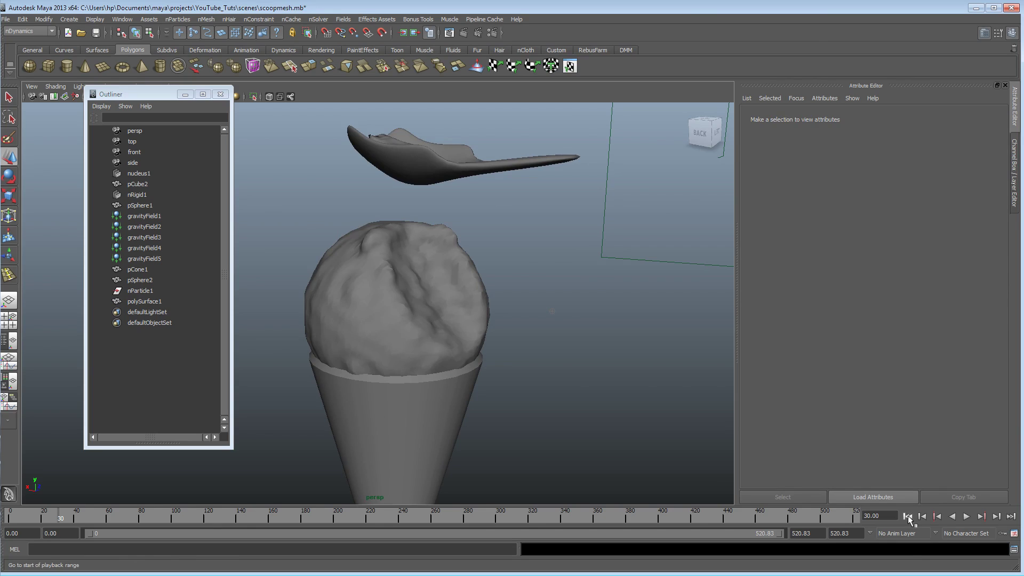
# Play the smoothed simulation from frame 0, stop at frame 102 and inspect the ball and scoop.
pyautogui.click(966, 517)
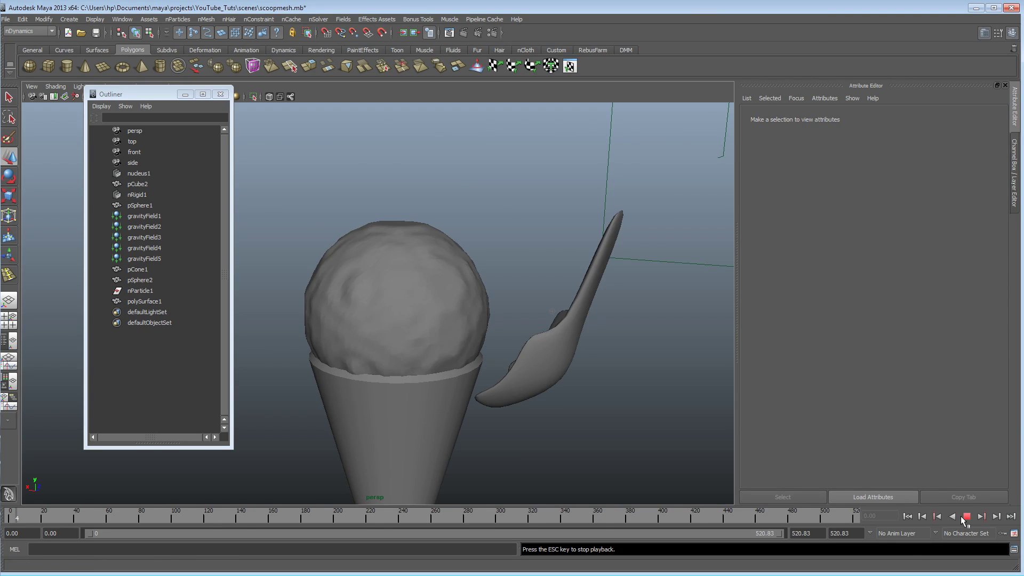
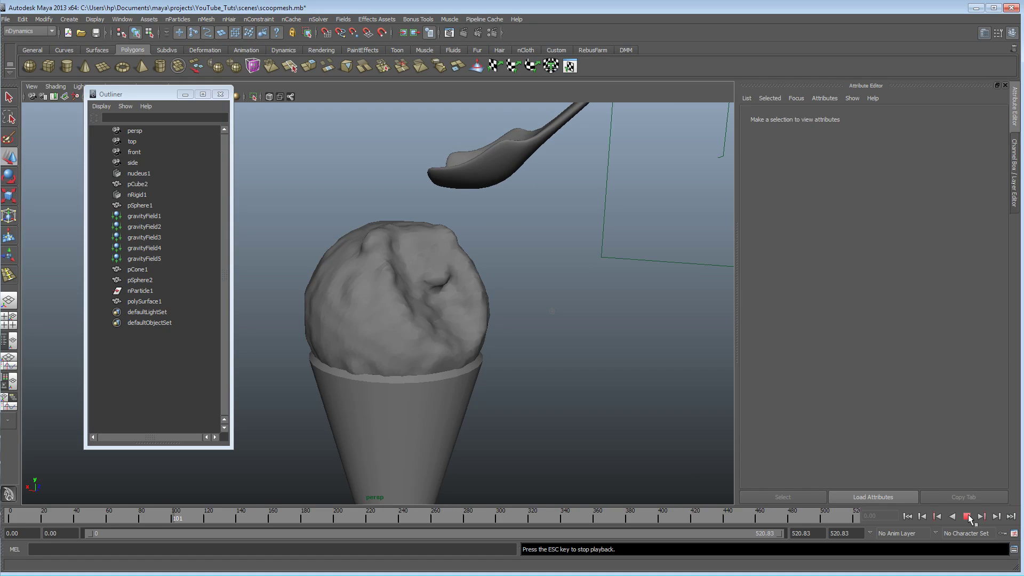
pyautogui.click(967, 516)
pyautogui.moveTo(571, 383)
pyautogui.keyDown('alt'); pyautogui.mouseDown()
pyautogui.moveTo(646, 393)
pyautogui.moveTo(397, 372)
pyautogui.moveTo(557, 379)
pyautogui.mouseUp(); pyautogui.keyUp('alt')
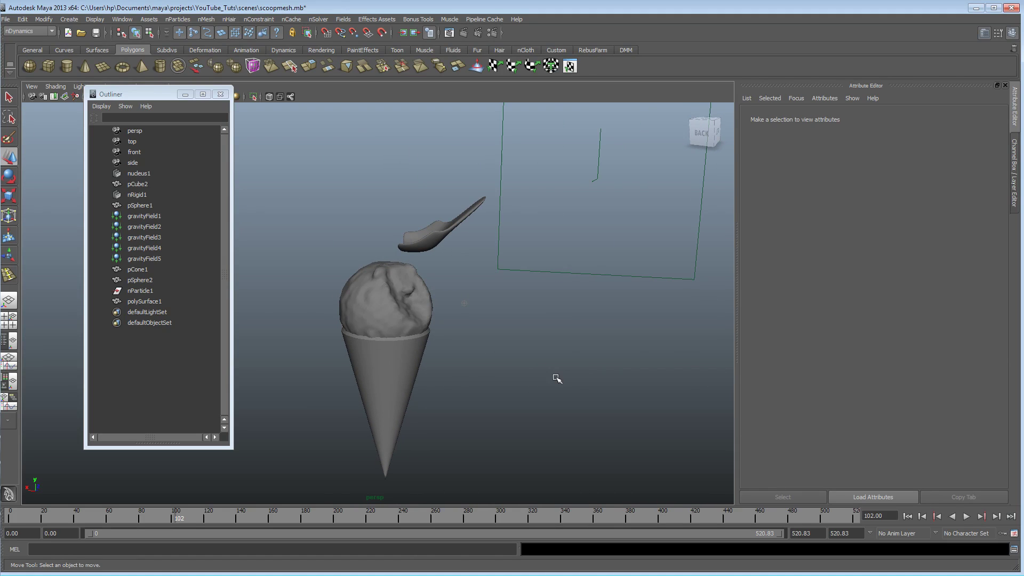
pyautogui.scroll(3, 557, 379)
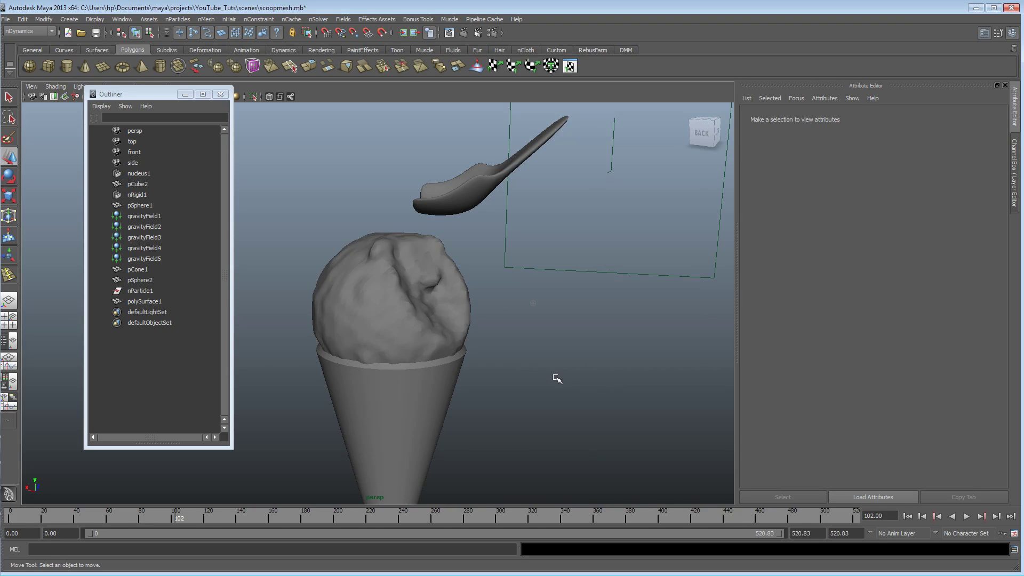
pyautogui.scroll(-4, 557, 379)
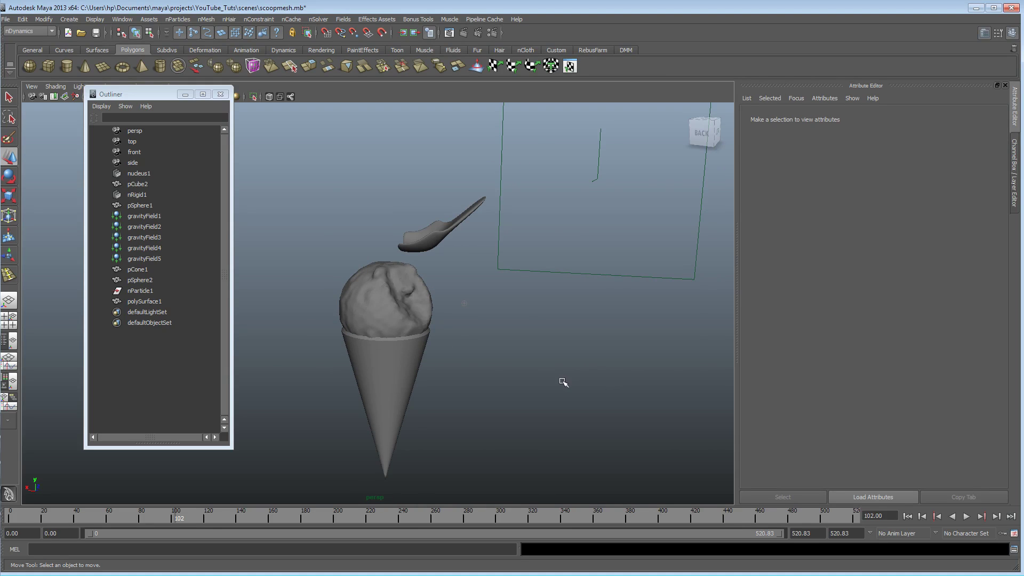
pyautogui.keyDown('alt'); pyautogui.moveTo(562, 382); pyautogui.dragTo(541, 382); pyautogui.keyUp('alt')
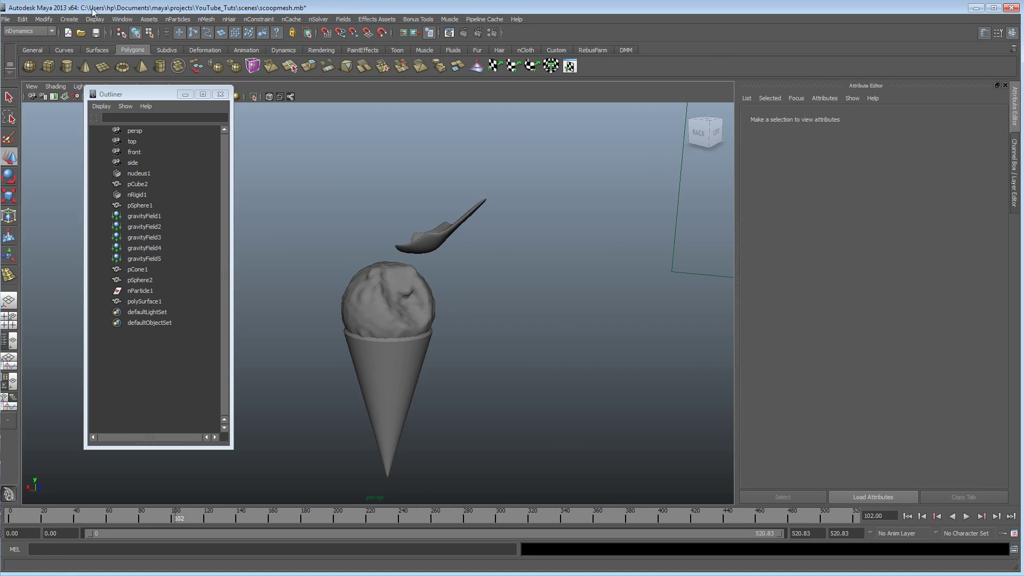
pyautogui.keyDown('alt'); pyautogui.moveTo(438, 313); pyautogui.dragTo(576, 328); pyautogui.keyUp('alt')
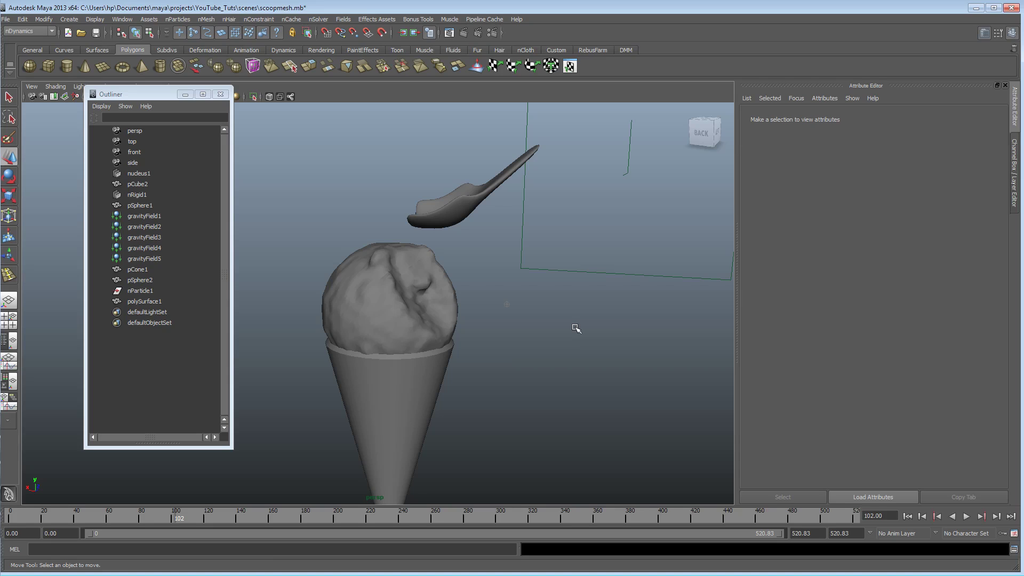
pyautogui.scroll(5, 587, 347)
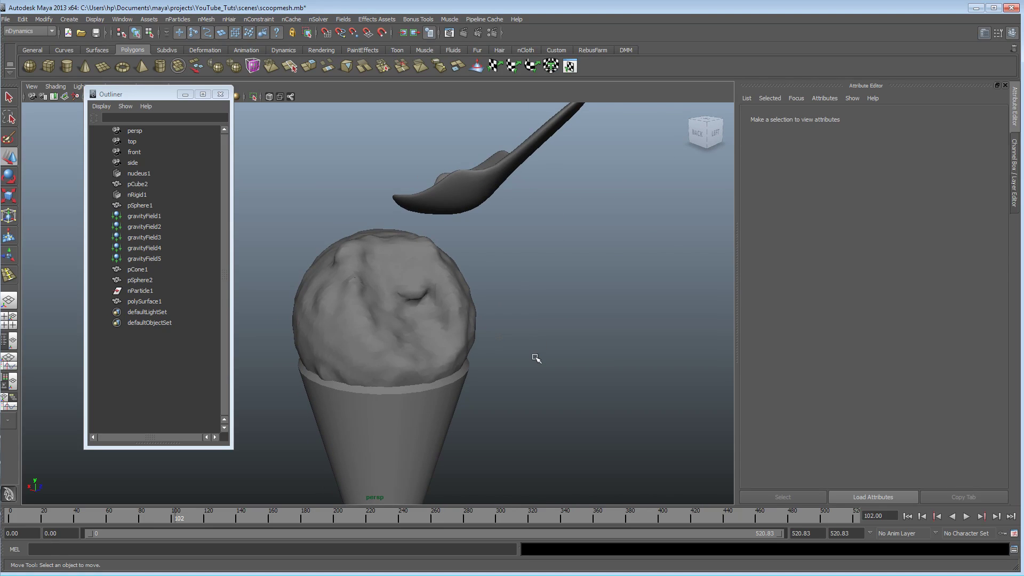
pyautogui.keyDown('alt'); pyautogui.moveTo(536, 357); pyautogui.dragTo(563, 370); pyautogui.keyUp('alt')
pyautogui.keyDown('alt'); pyautogui.moveTo(563, 370); pyautogui.dragTo(352, 361, button='right'); pyautogui.keyUp('alt')
pyautogui.keyDown('alt'); pyautogui.moveTo(408, 360); pyautogui.dragTo(372, 350); pyautogui.keyUp('alt')
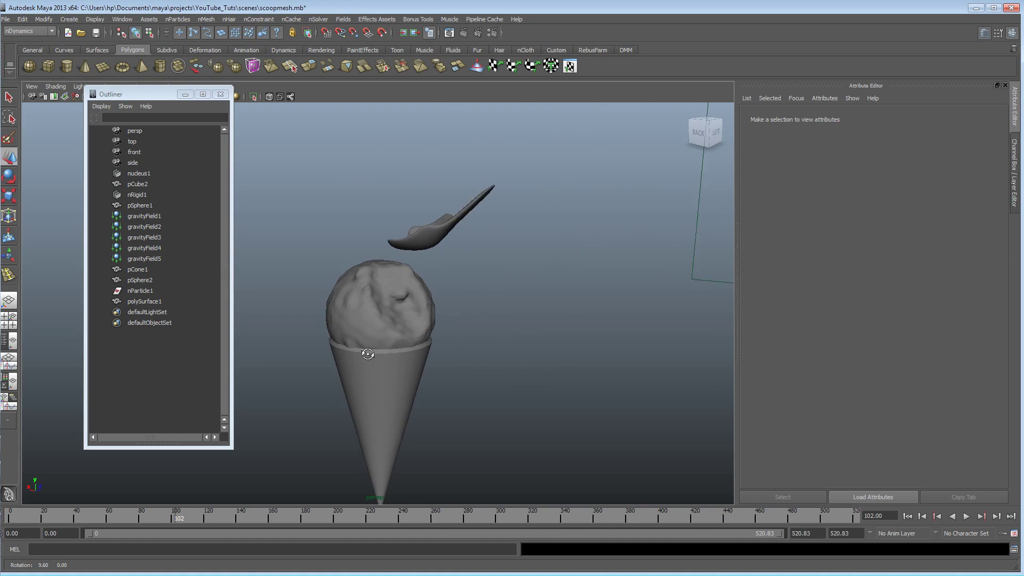
pyautogui.keyDown('alt'); pyautogui.moveTo(372, 350); pyautogui.dragTo(583, 356, button='right'); pyautogui.keyUp('alt')
# Continue the simulation to frame 132 and inspect the second scoop mark from above and from the side.
pyautogui.click(967, 516)
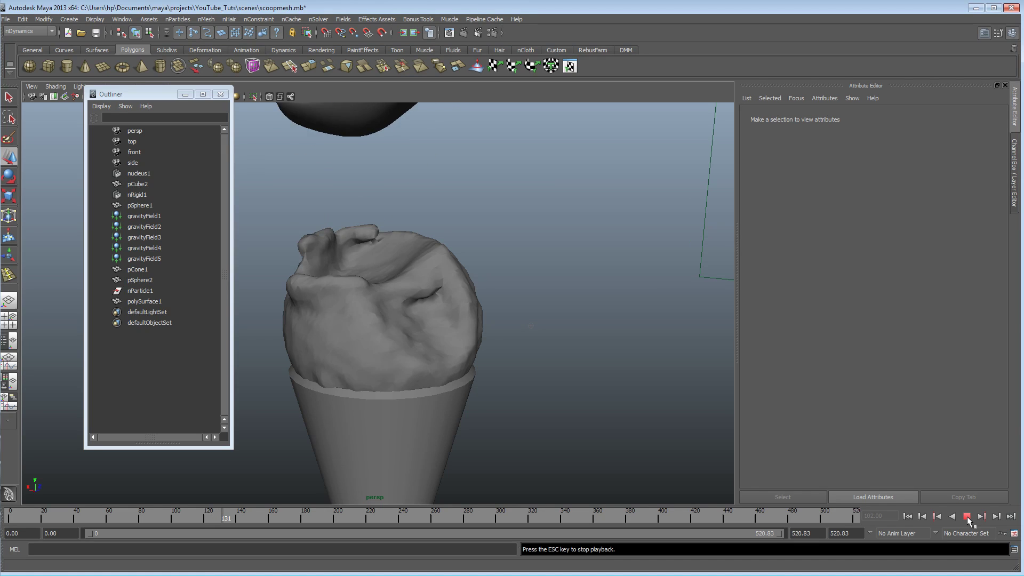
pyautogui.click(967, 516)
pyautogui.keyDown('alt'); pyautogui.moveTo(422, 263); pyautogui.dragTo(495, 231); pyautogui.keyUp('alt')
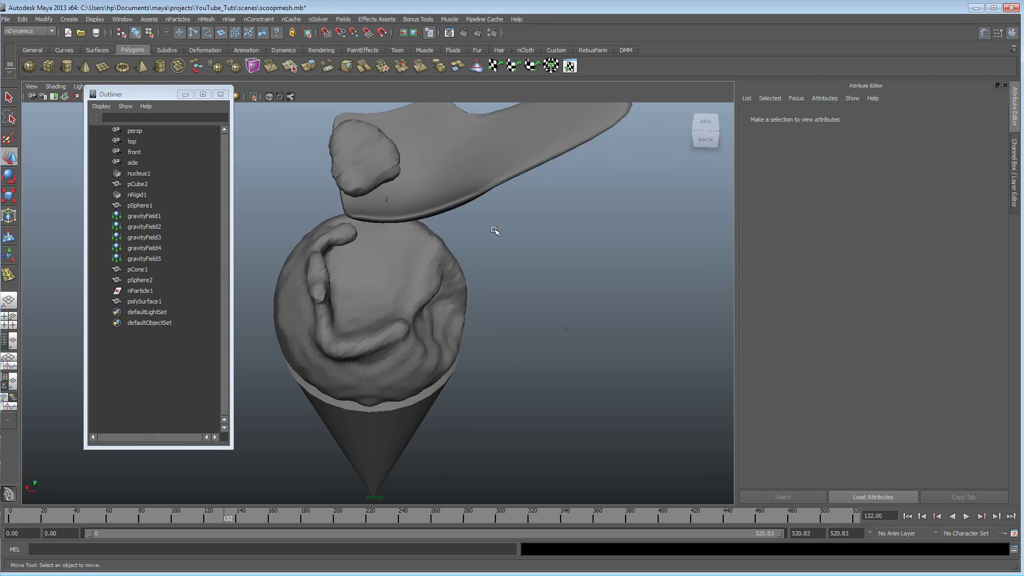
pyautogui.keyDown('alt'); pyautogui.moveTo(455, 296); pyautogui.dragTo(507, 280); pyautogui.keyUp('alt')
pyautogui.keyDown('alt'); pyautogui.moveTo(507, 281); pyautogui.dragTo(313, 274, button='right'); pyautogui.keyUp('alt')
pyautogui.keyDown('alt'); pyautogui.moveTo(313, 274); pyautogui.dragTo(276, 277); pyautogui.keyUp('alt')
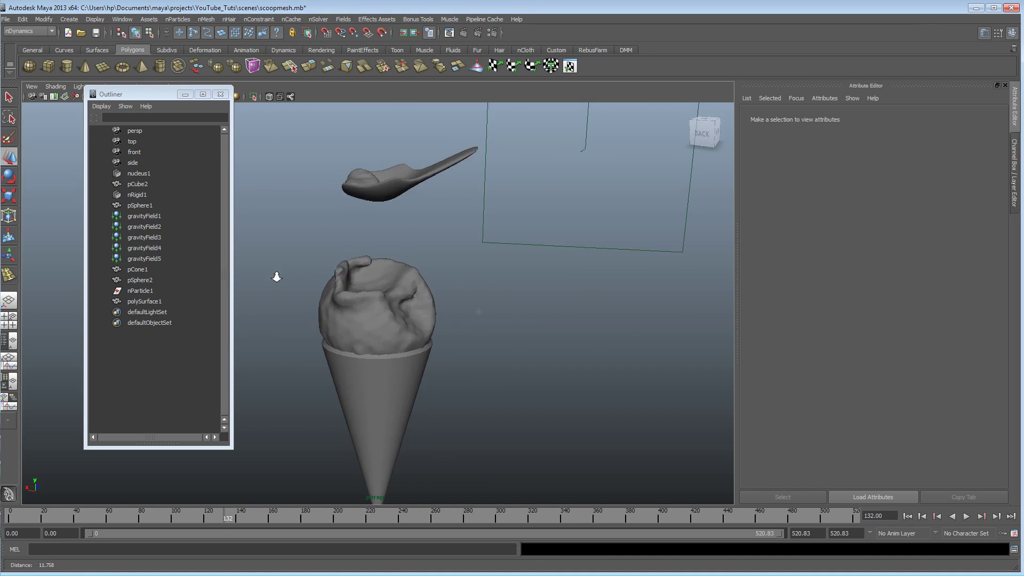
pyautogui.keyDown('alt'); pyautogui.moveTo(276, 277); pyautogui.dragTo(462, 280, button='right'); pyautogui.keyUp('alt')
pyautogui.keyDown('alt'); pyautogui.moveTo(461, 281); pyautogui.dragTo(502, 308, button='middle'); pyautogui.keyUp('alt')
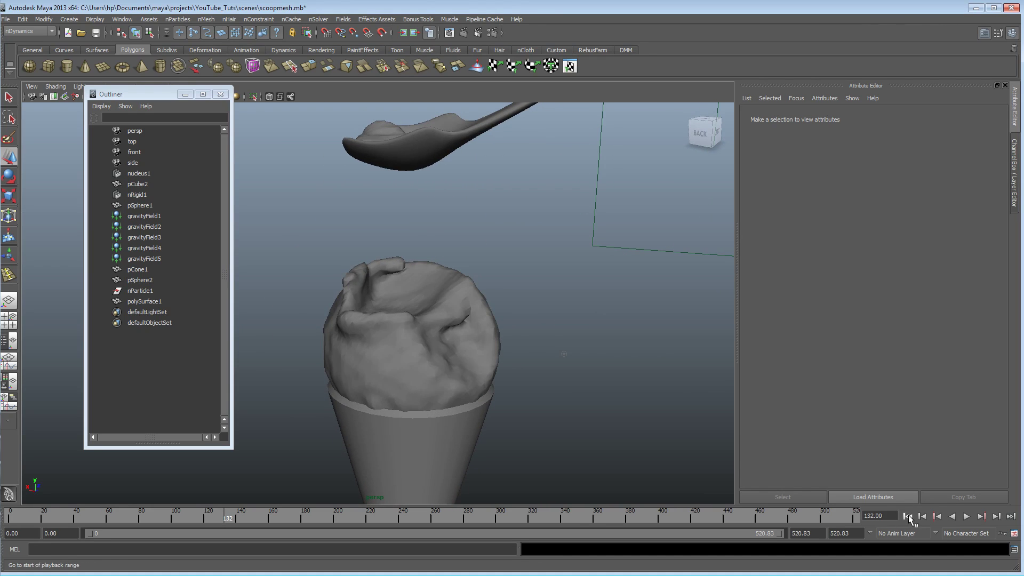
# Return to frame 0, replay the simulation to frame 32 and inspect the ice cream in the scoop from above.
pyautogui.click(906, 516)
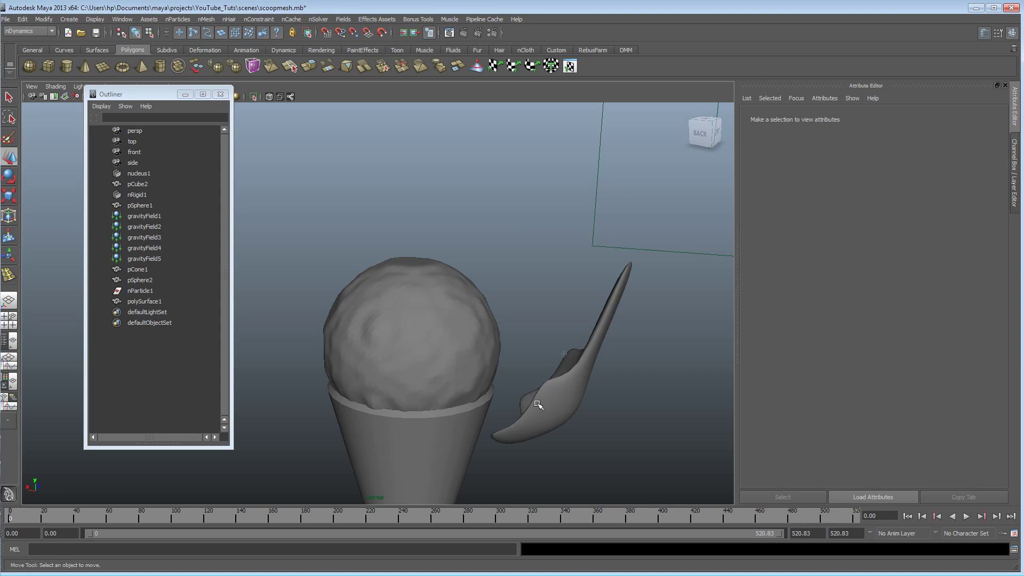
pyautogui.click(966, 516)
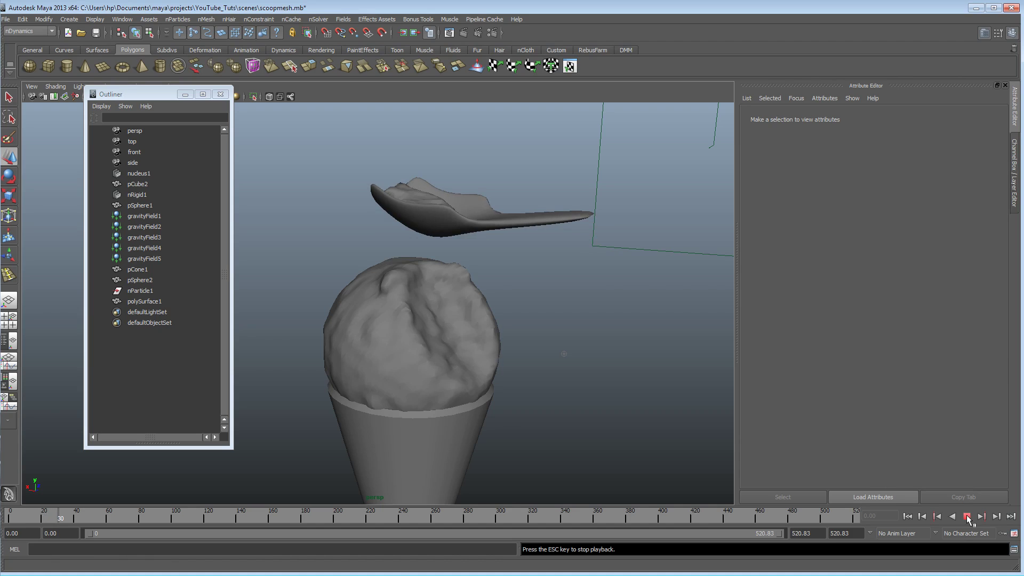
pyautogui.click(967, 517)
pyautogui.keyDown('alt'); pyautogui.moveTo(536, 351); pyautogui.dragTo(379, 352); pyautogui.keyUp('alt')
pyautogui.keyDown('alt'); pyautogui.moveTo(387, 274); pyautogui.dragTo(544, 359); pyautogui.keyUp('alt')
pyautogui.keyDown('alt'); pyautogui.moveTo(544, 359); pyautogui.dragTo(625, 359, button='right'); pyautogui.keyUp('alt')
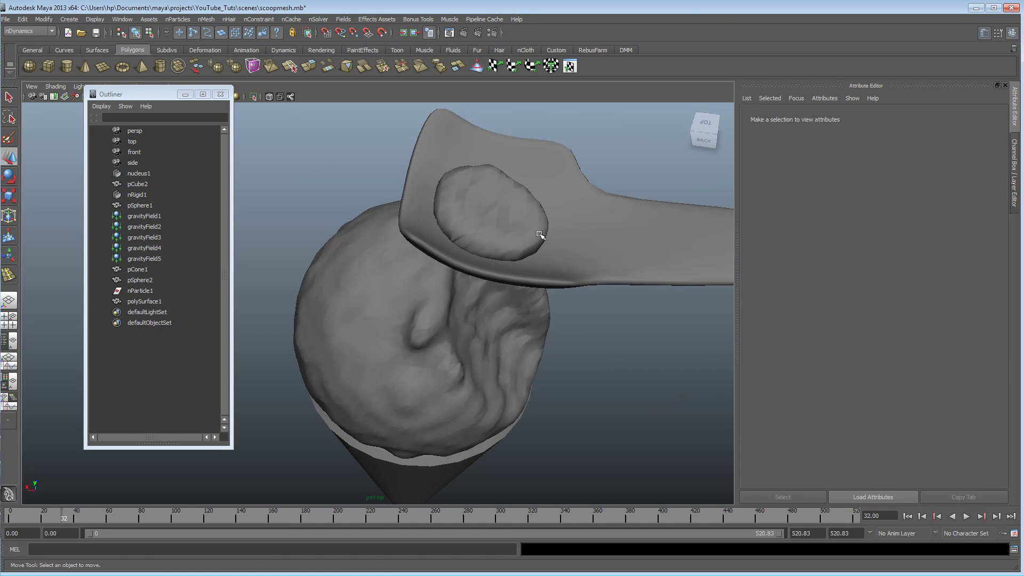
# Examine the scooped ball, spoon and cone at frame 32 from several sides, both close up and as a whole.
pyautogui.keyDown('alt'); pyautogui.moveTo(537, 237); pyautogui.dragTo(504, 347, button='middle'); pyautogui.keyUp('alt')
pyautogui.keyDown('alt'); pyautogui.moveTo(504, 348); pyautogui.dragTo(459, 315); pyautogui.keyUp('alt')
pyautogui.keyDown('alt'); pyautogui.moveTo(459, 315); pyautogui.dragTo(413, 315, button='right'); pyautogui.keyUp('alt')
pyautogui.keyDown('alt'); pyautogui.moveTo(413, 315); pyautogui.dragTo(477, 315); pyautogui.keyUp('alt')
pyautogui.keyDown('alt'); pyautogui.moveTo(478, 315); pyautogui.dragTo(393, 309, button='right'); pyautogui.keyUp('alt')
pyautogui.keyDown('alt'); pyautogui.moveTo(393, 308); pyautogui.dragTo(444, 332); pyautogui.keyUp('alt')
pyautogui.keyDown('alt'); pyautogui.moveTo(444, 332); pyautogui.dragTo(424, 291, button='middle'); pyautogui.keyUp('alt')
pyautogui.keyDown('alt'); pyautogui.moveTo(425, 291); pyautogui.dragTo(404, 274, button='right'); pyautogui.keyUp('alt')
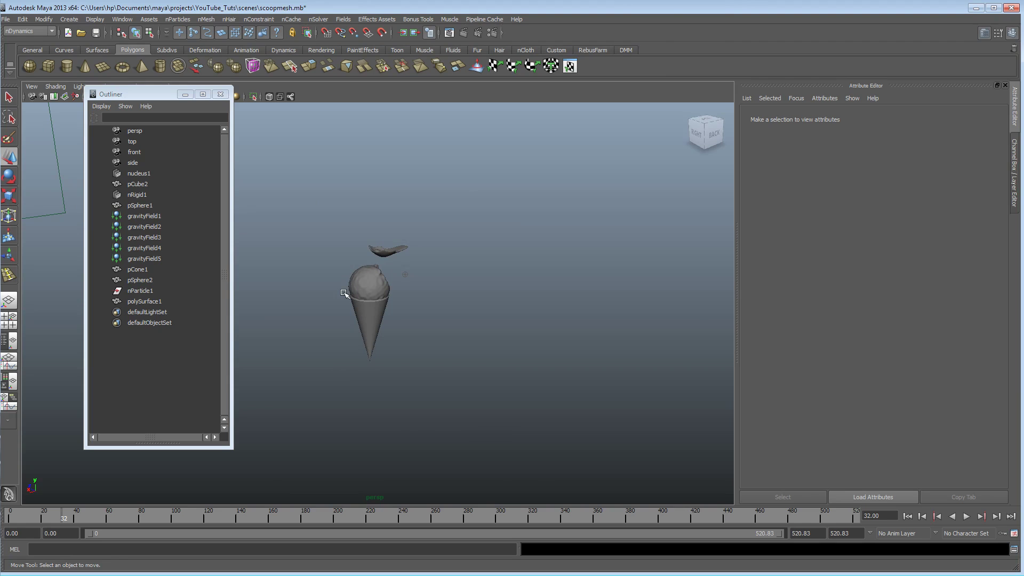
pyautogui.keyDown('alt'); pyautogui.moveTo(370, 303); pyautogui.dragTo(424, 319); pyautogui.keyUp('alt')
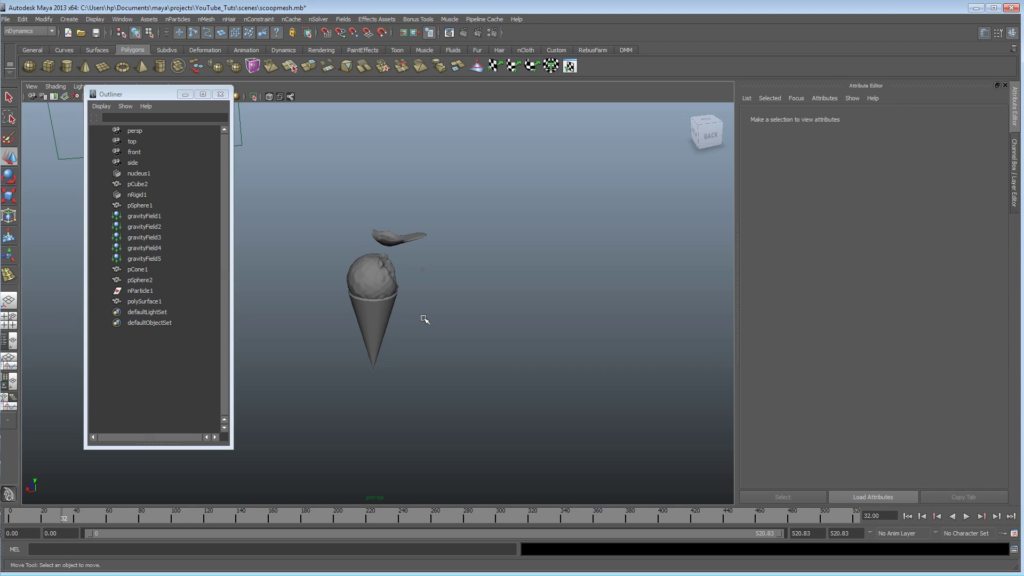
pyautogui.keyDown('alt'); pyautogui.moveTo(368, 326); pyautogui.dragTo(363, 324); pyautogui.keyUp('alt')
pyautogui.keyDown('alt'); pyautogui.moveTo(363, 324); pyautogui.dragTo(435, 298, button='right'); pyautogui.keyUp('alt')
pyautogui.keyDown('alt'); pyautogui.moveTo(435, 297); pyautogui.dragTo(423, 334); pyautogui.keyUp('alt')
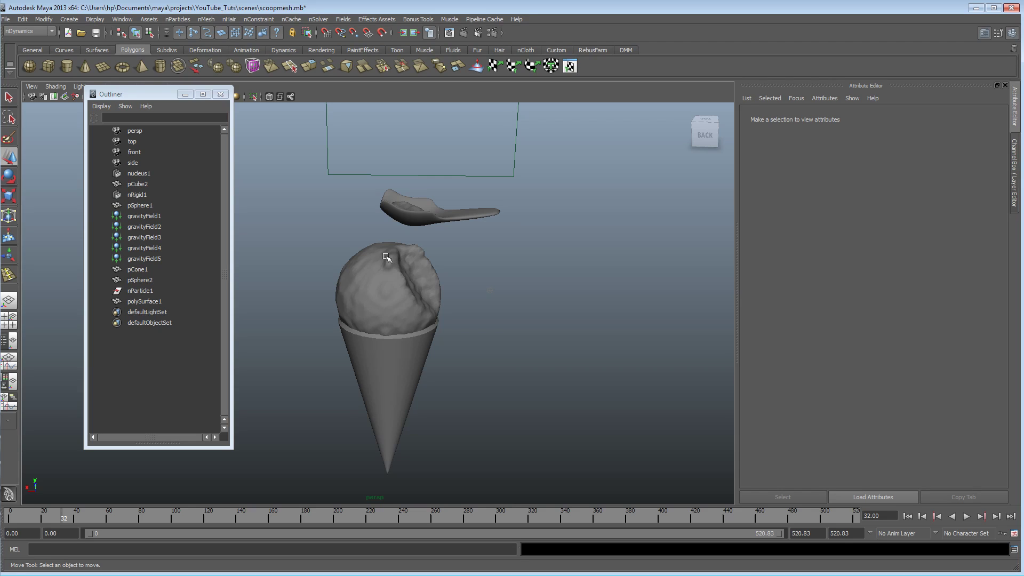
pyautogui.moveTo(390, 258)
pyautogui.keyDown('alt'); pyautogui.mouseDown()
pyautogui.moveTo(387, 277)
pyautogui.moveTo(401, 246)
pyautogui.mouseUp(); pyautogui.keyUp('alt')
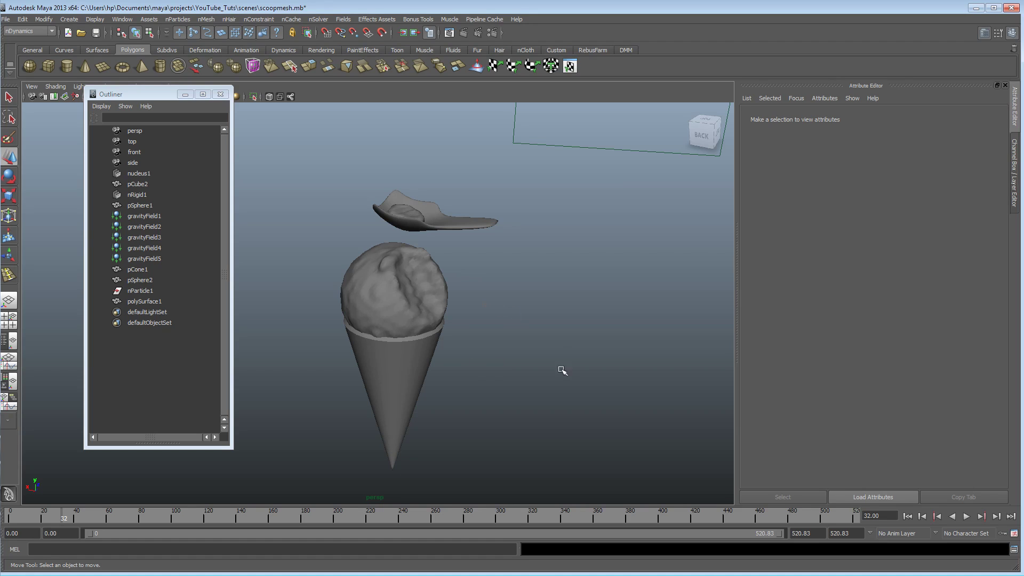
# Examine the scooped ball and spoon up close, and review nParticleShape1's output mesh, liquid simulation and collision settings.
pyautogui.keyDown('alt'); pyautogui.moveTo(451, 292); pyautogui.dragTo(632, 292, button='right'); pyautogui.keyUp('alt')
pyautogui.keyDown('alt'); pyautogui.moveTo(632, 293); pyautogui.dragTo(449, 362); pyautogui.keyUp('alt')
pyautogui.keyDown('alt'); pyautogui.moveTo(388, 222); pyautogui.dragTo(443, 286); pyautogui.keyUp('alt')
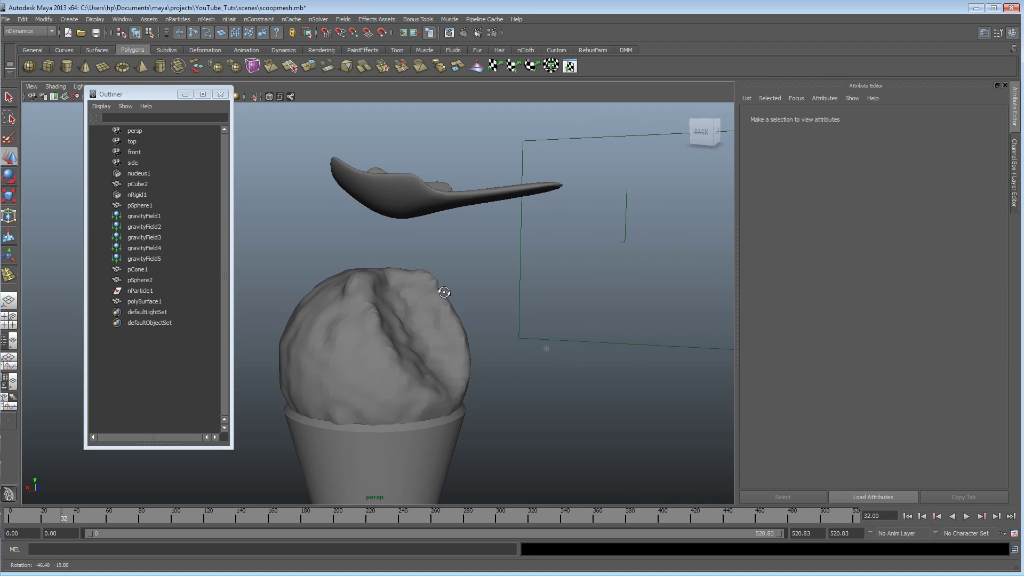
pyautogui.keyDown('alt'); pyautogui.moveTo(449, 359); pyautogui.dragTo(537, 393); pyautogui.keyUp('alt')
pyautogui.click(410, 269)
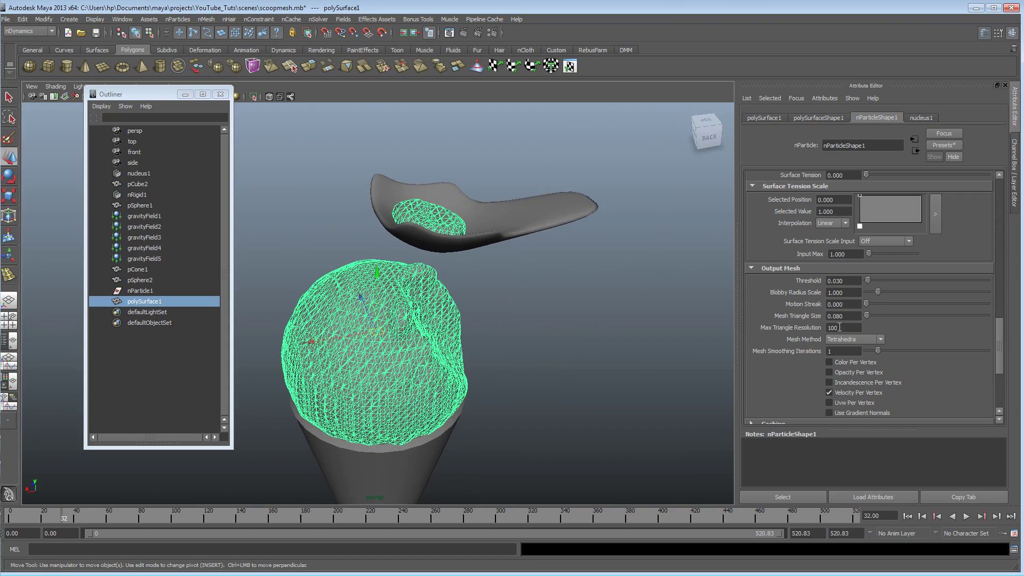
pyautogui.scroll(5, 986, 389)
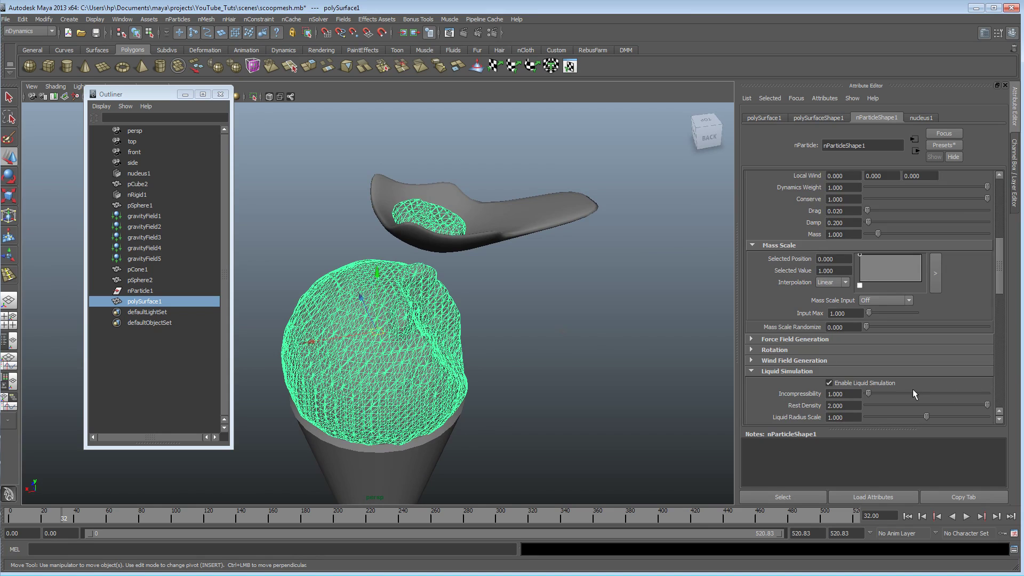
pyautogui.scroll(6, 862, 383)
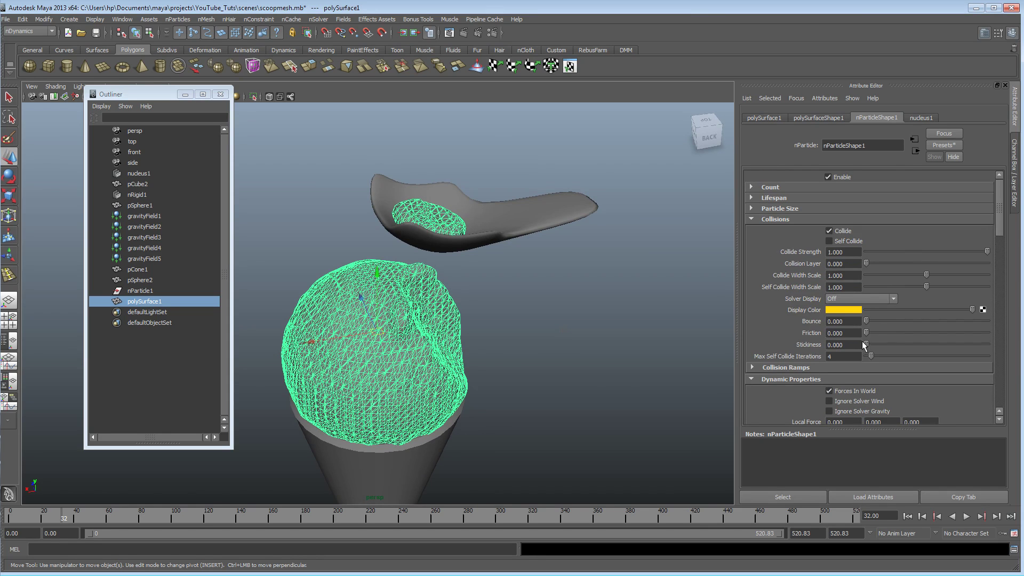
pyautogui.keyDown('alt'); pyautogui.moveTo(548, 331); pyautogui.dragTo(496, 368); pyautogui.keyUp('alt')
# Turn off the Intermediate Object option in nParticle1's object display settings to reveal the particles beneath the mesh.
pyautogui.click(141, 291)
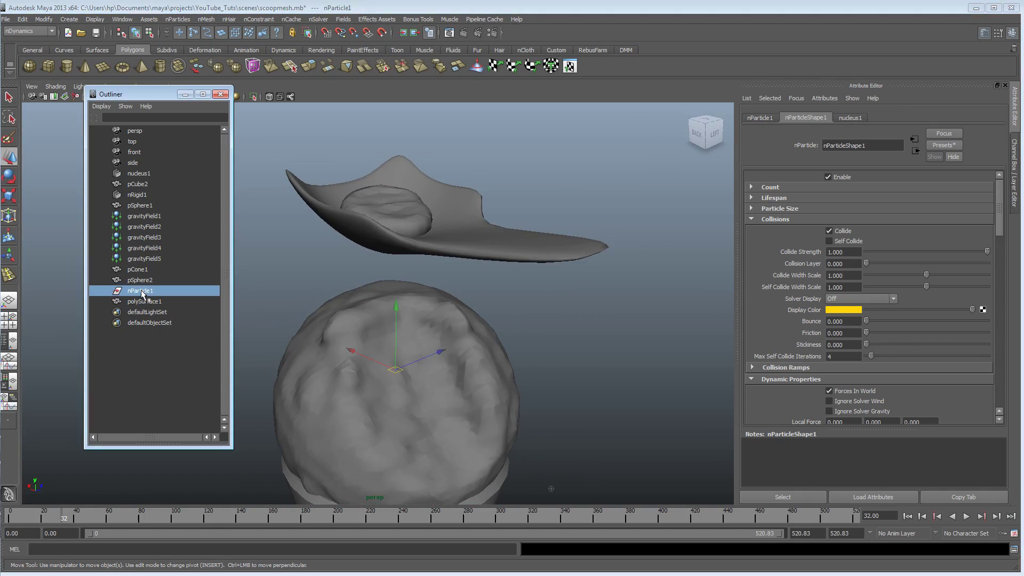
pyautogui.moveTo(1000, 203); pyautogui.dragTo(999, 147)
pyautogui.keyDown('alt'); pyautogui.moveTo(542, 354); pyautogui.dragTo(555, 343); pyautogui.keyUp('alt')
pyautogui.keyDown('alt'); pyautogui.moveTo(555, 342); pyautogui.dragTo(561, 319, button='middle'); pyautogui.keyUp('alt')
pyautogui.keyDown('alt'); pyautogui.moveTo(561, 319); pyautogui.dragTo(459, 310, button='right'); pyautogui.keyUp('alt')
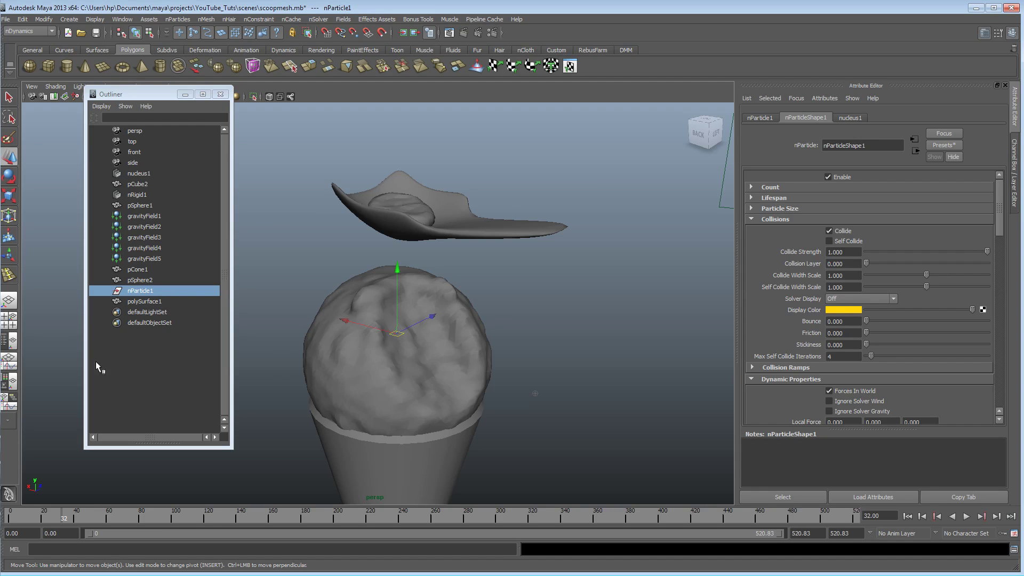
pyautogui.scroll(-15, 824, 343)
pyautogui.scroll(-9, 800, 356)
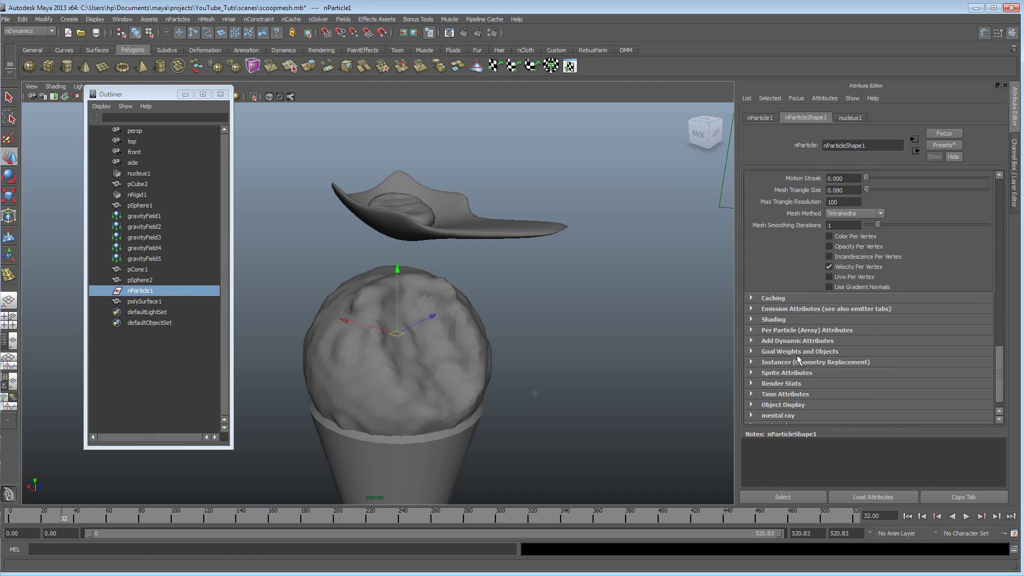
pyautogui.scroll(-1, 800, 355)
pyautogui.click(782, 386)
pyautogui.scroll(-3, 795, 388)
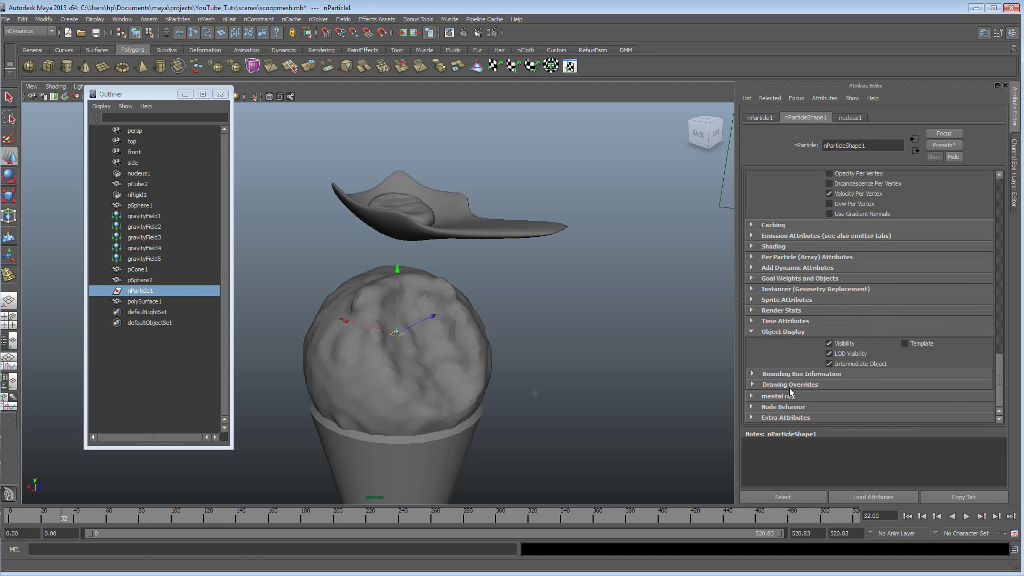
pyautogui.click(829, 364)
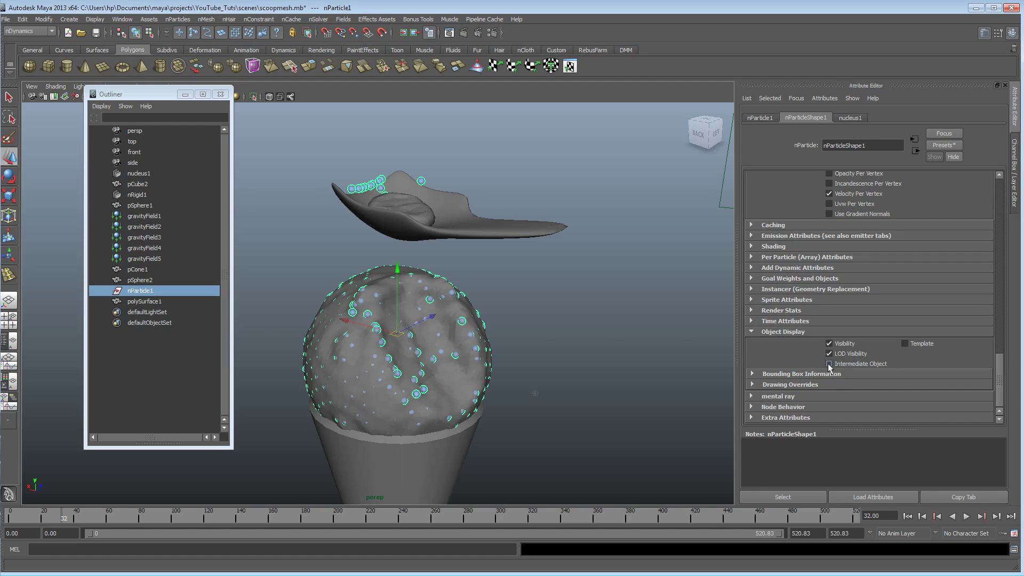
# Inspect the particles within the ball and spoon, and switch nParticle1's Intermediate Object option on and off again for comparison.
pyautogui.keyDown('alt'); pyautogui.moveTo(533, 368); pyautogui.dragTo(533, 346); pyautogui.keyUp('alt')
pyautogui.scroll(3, 541, 340)
pyautogui.keyDown('alt'); pyautogui.moveTo(541, 340); pyautogui.dragTo(525, 361, button='middle'); pyautogui.keyUp('alt')
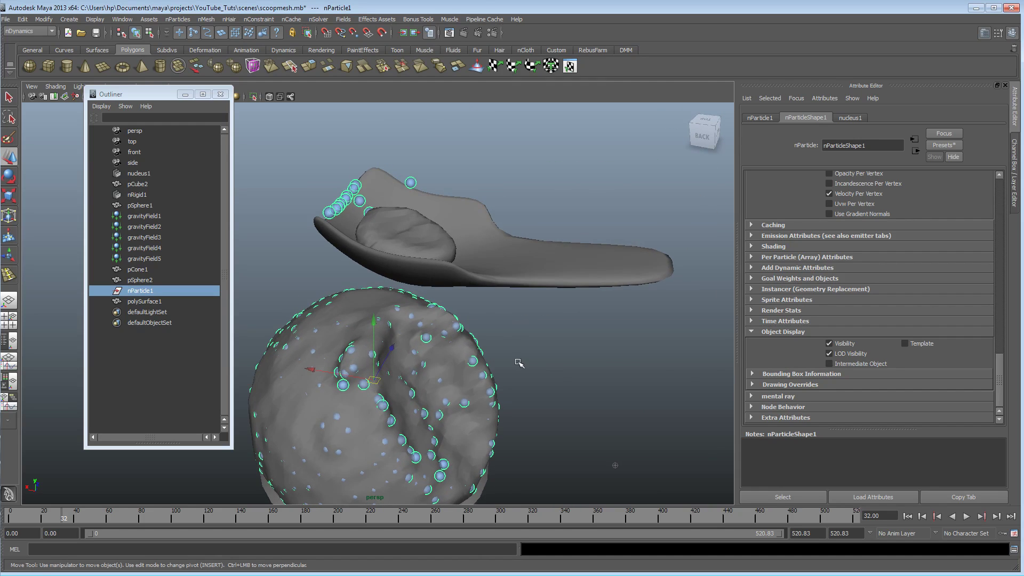
pyautogui.moveTo(524, 361)
pyautogui.keyDown('alt'); pyautogui.mouseDown()
pyautogui.moveTo(526, 348)
pyautogui.moveTo(497, 350)
pyautogui.moveTo(528, 364)
pyautogui.moveTo(520, 356)
pyautogui.mouseUp(); pyautogui.keyUp('alt')
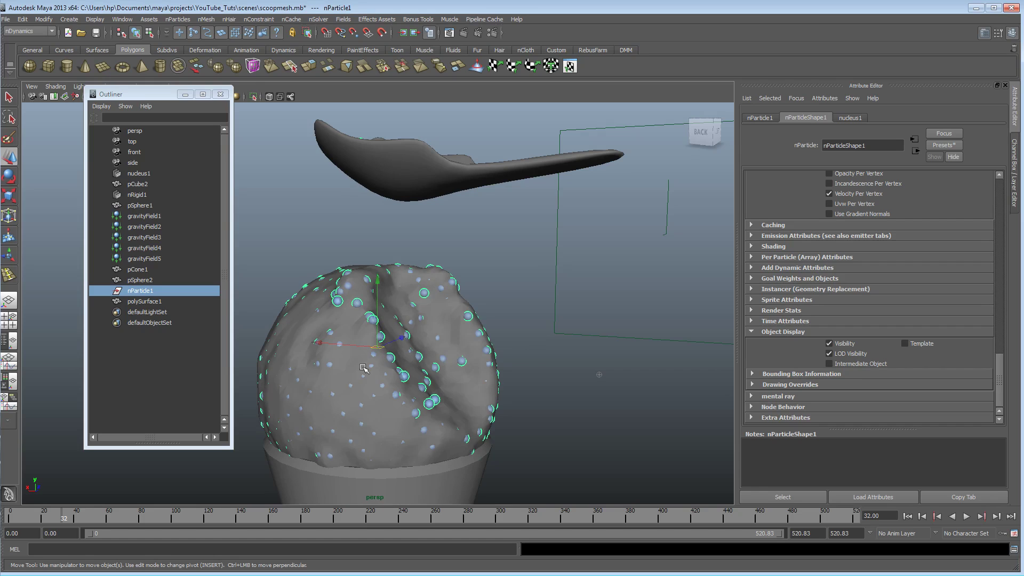
pyautogui.click(138, 291)
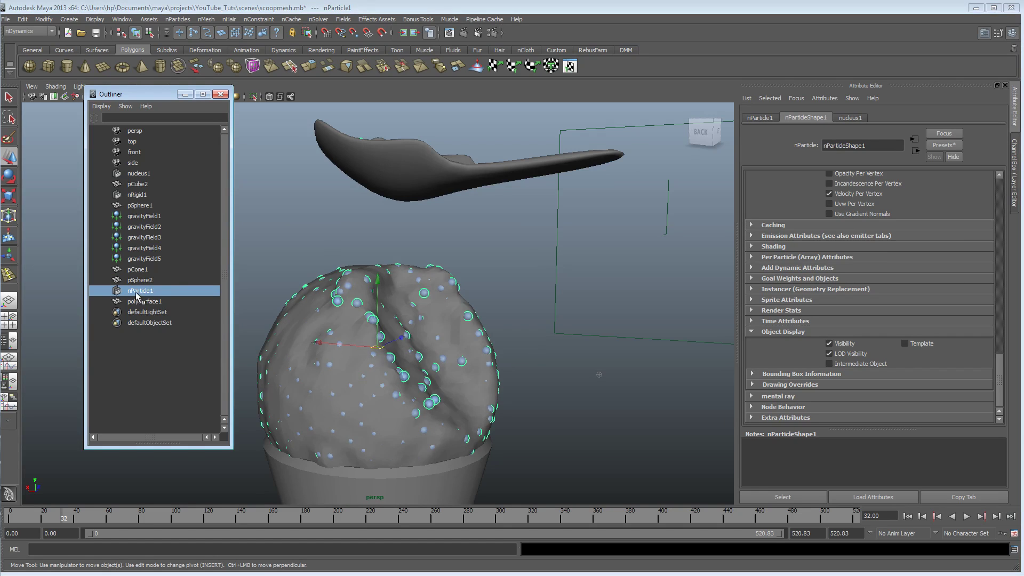
pyautogui.click(829, 364)
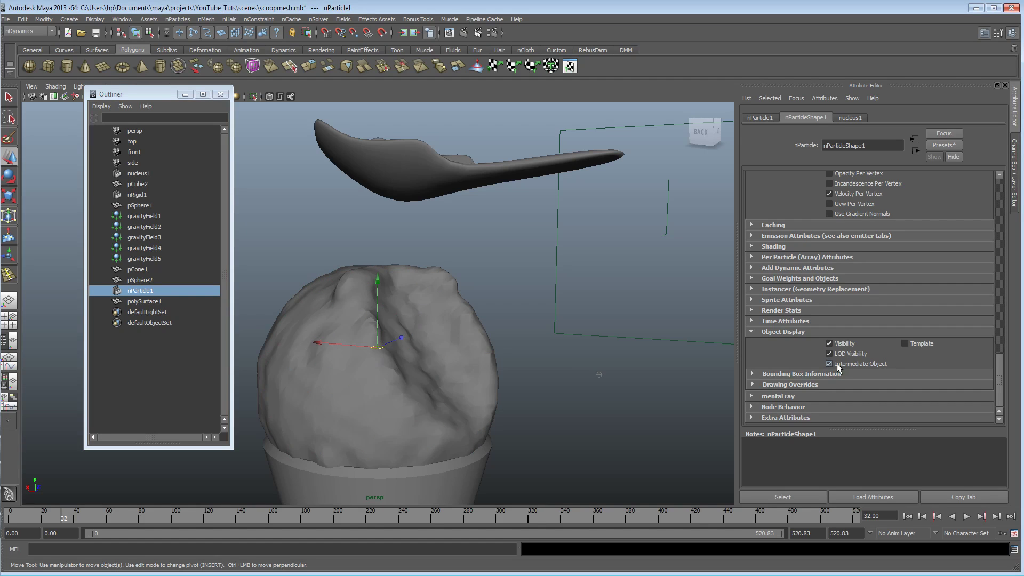
pyautogui.click(829, 364)
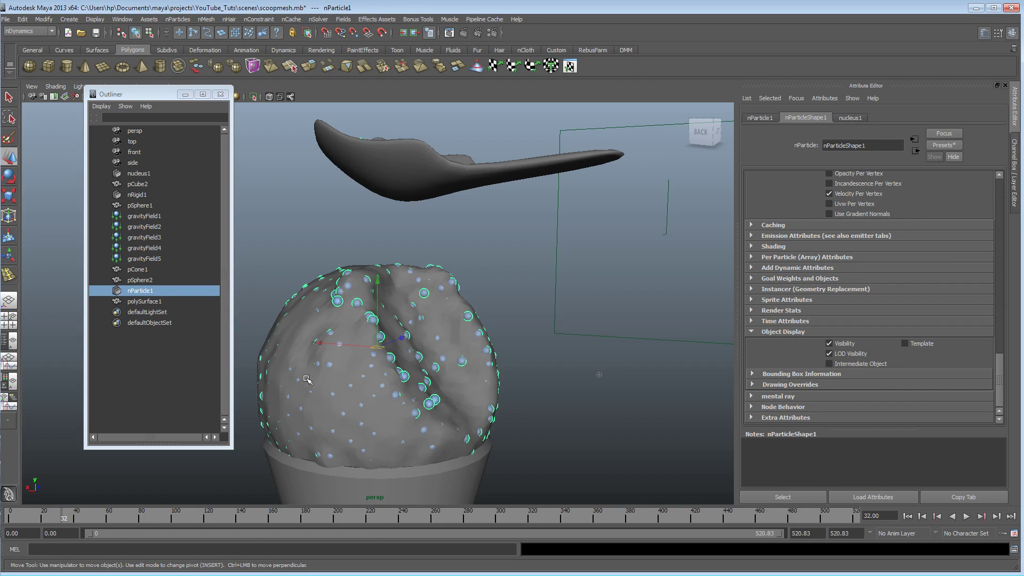
# Delete the polySurface1 mesh to expose the particles, and undo the deletion.
pyautogui.click(326, 380)
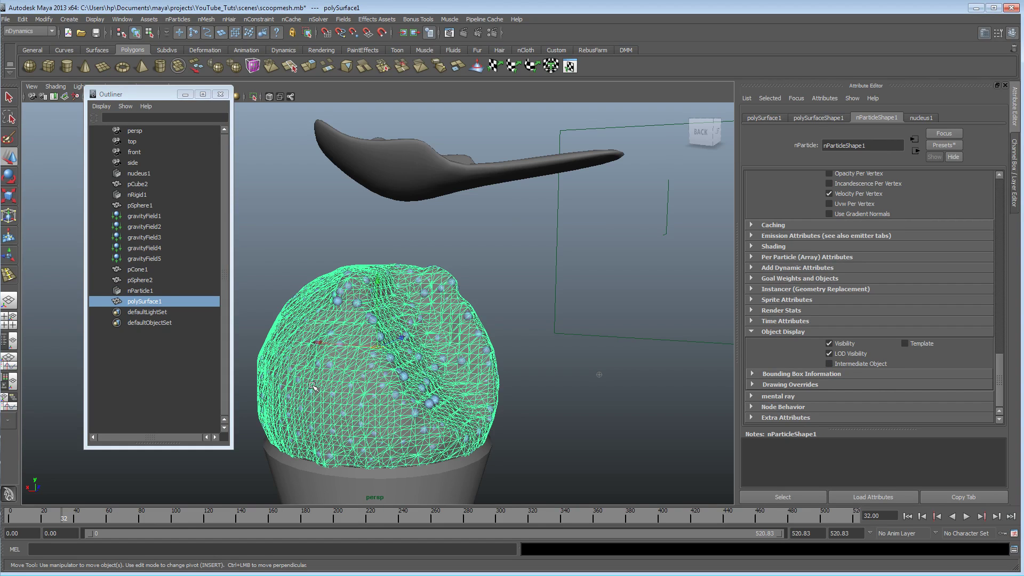
pyautogui.press('Delete')
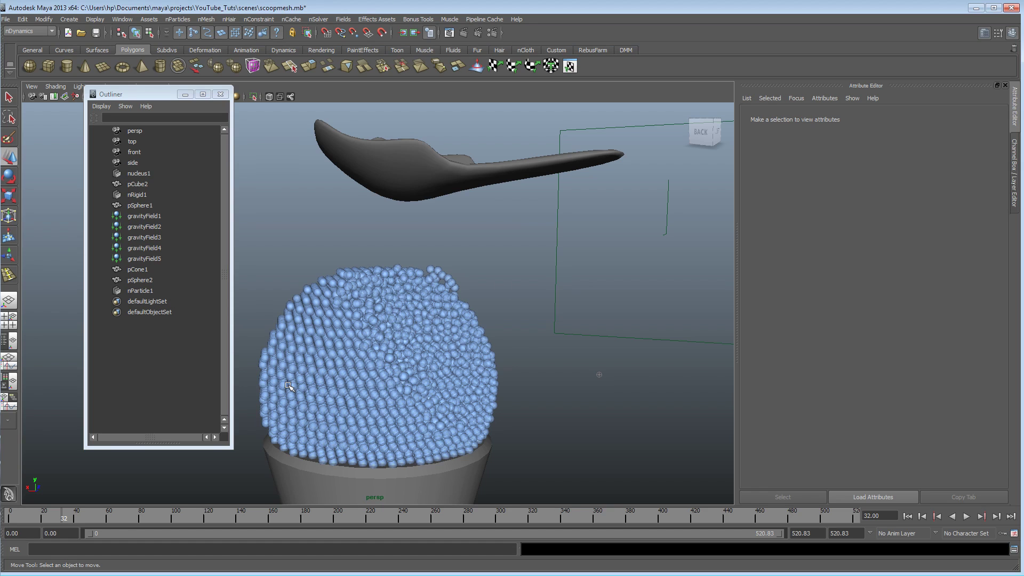
pyautogui.hotkey('ctrl', 'z')
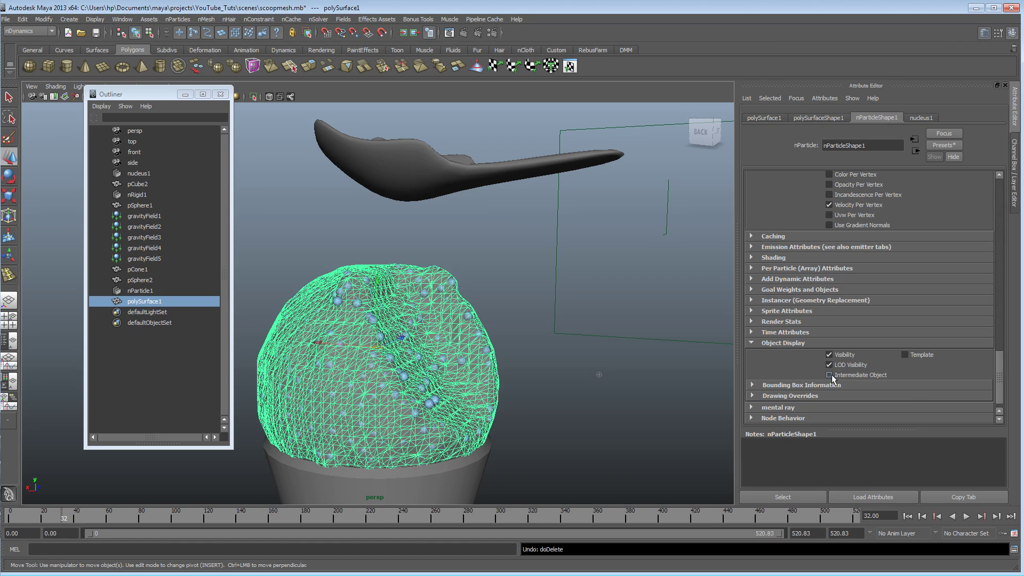
# Hide the polySurface1 mesh and inspect the particles in the spoon and ball from above and up close.
pyautogui.keyDown('alt'); pyautogui.moveTo(400, 369); pyautogui.dragTo(396, 369); pyautogui.keyUp('alt')
pyautogui.keyDown('alt'); pyautogui.moveTo(395, 369); pyautogui.dragTo(406, 357, button='middle'); pyautogui.keyUp('alt')
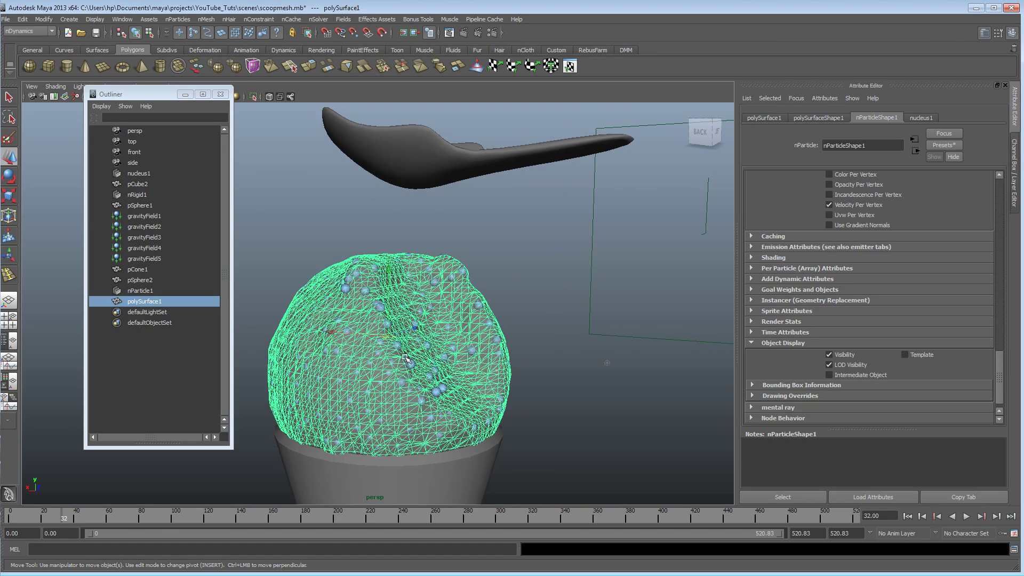
pyautogui.hotkey('ctrl', 'h')
pyautogui.click(405, 357)
pyautogui.keyDown('alt'); pyautogui.moveTo(480, 368); pyautogui.dragTo(443, 381); pyautogui.keyUp('alt')
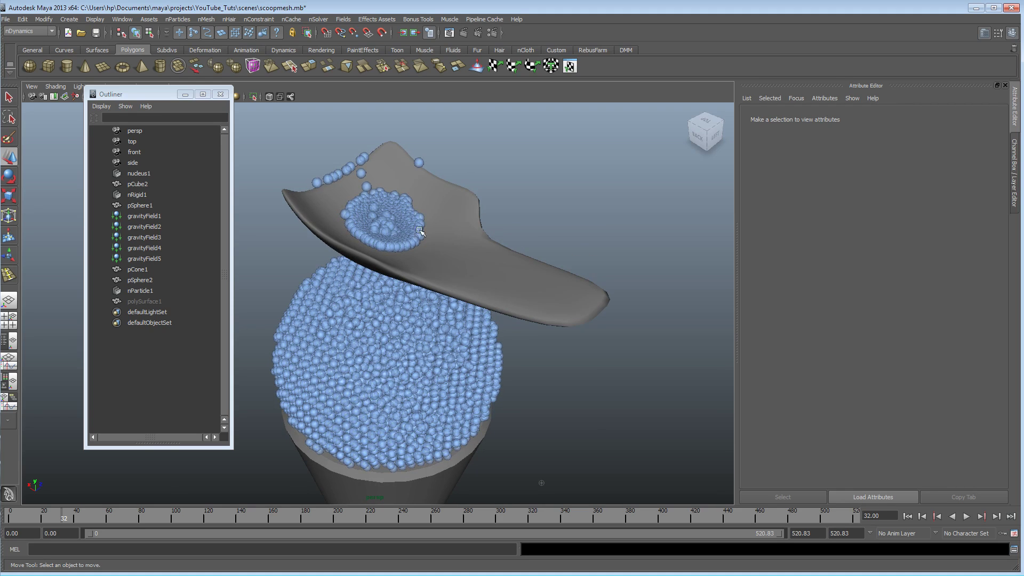
pyautogui.keyDown('alt'); pyautogui.moveTo(389, 261); pyautogui.dragTo(427, 331); pyautogui.keyUp('alt')
# Unhide the polySurface1 mesh and inspect how it covers the particles in the spoon and on the ball.
pyautogui.click(154, 301)
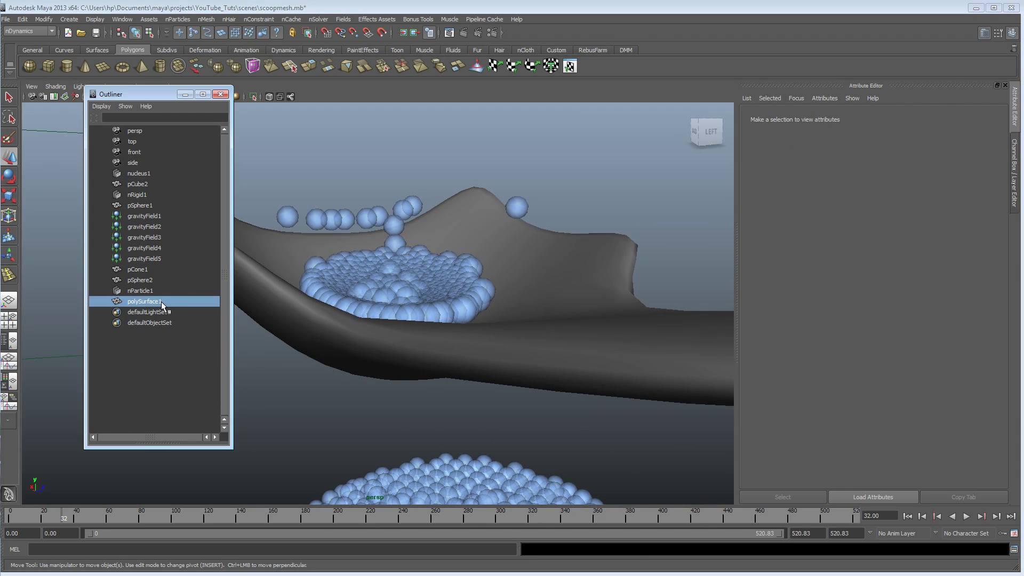
pyautogui.click(94, 20)
pyautogui.moveTo(116, 77)
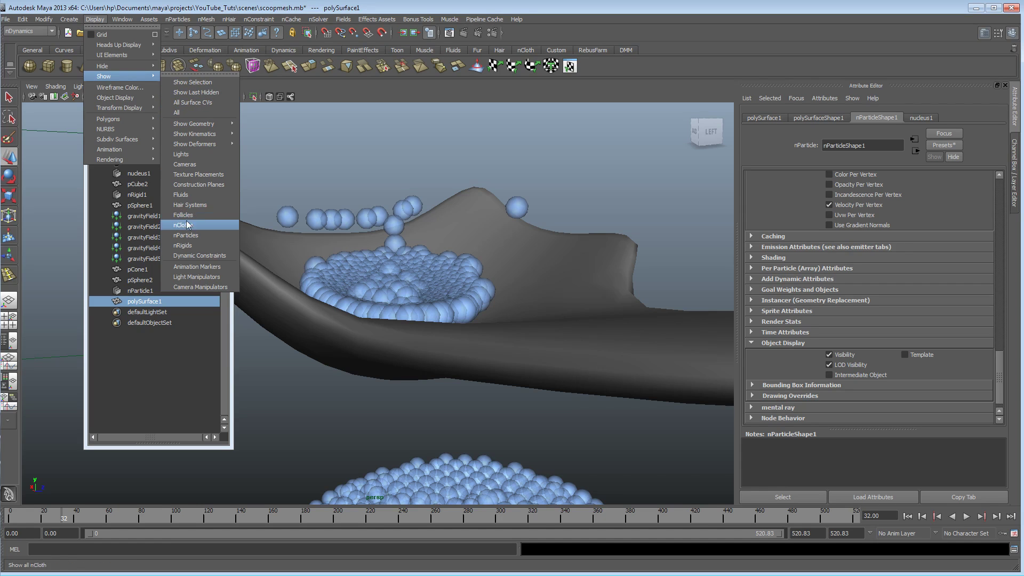
pyautogui.moveTo(196, 125)
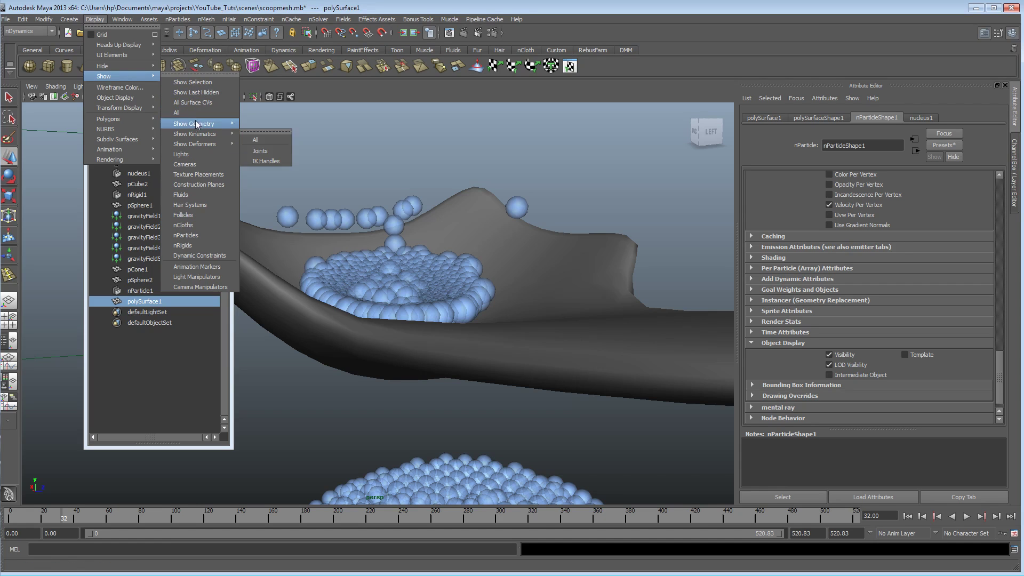
pyautogui.click(212, 93)
pyautogui.keyDown('alt'); pyautogui.moveTo(346, 234); pyautogui.dragTo(363, 250); pyautogui.keyUp('alt')
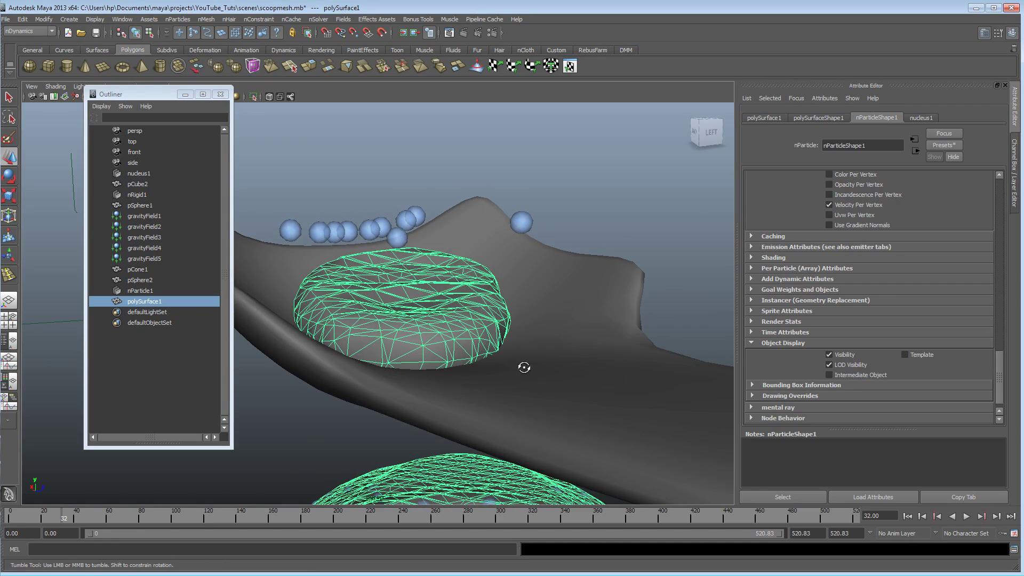
pyautogui.keyDown('alt'); pyautogui.moveTo(523, 367); pyautogui.dragTo(402, 359); pyautogui.keyUp('alt')
pyautogui.keyDown('alt'); pyautogui.moveTo(499, 372); pyautogui.dragTo(413, 331); pyautogui.keyUp('alt')
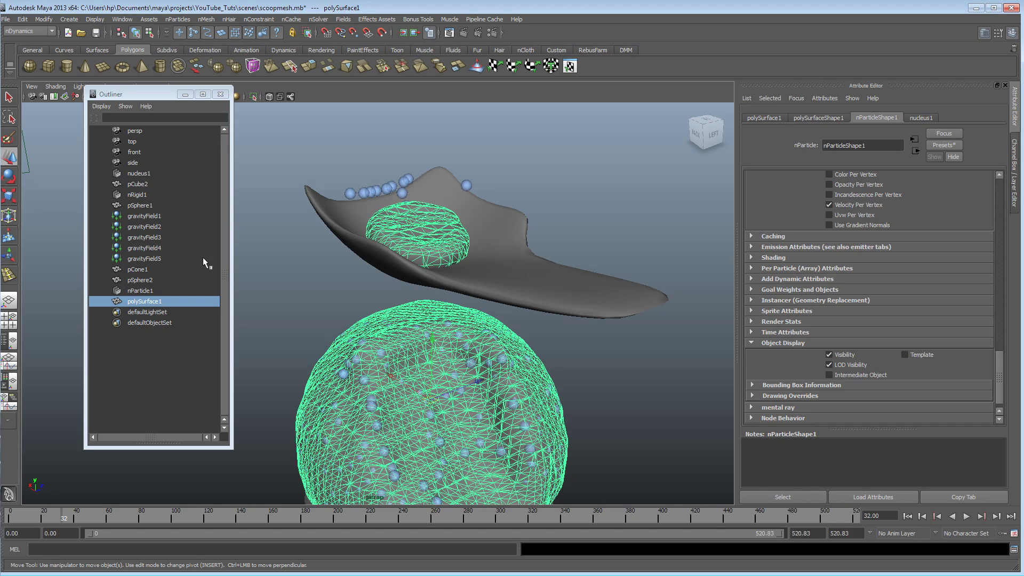
# Hide polySurface1 again and zoom in on the overlapping particles inside the spoon.
pyautogui.hotkey('ctrl', 'h')
pyautogui.keyDown('alt'); pyautogui.moveTo(425, 261); pyautogui.dragTo(616, 329, button='right'); pyautogui.keyUp('alt')
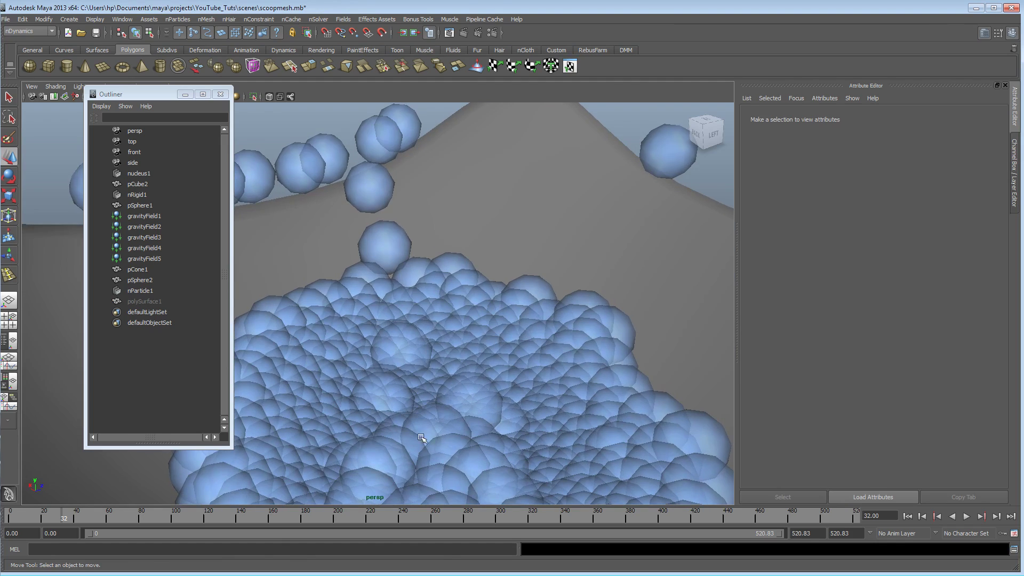
pyautogui.keyDown('alt'); pyautogui.moveTo(480, 375); pyautogui.dragTo(459, 310, button='middle'); pyautogui.keyUp('alt')
pyautogui.keyDown('alt'); pyautogui.moveTo(459, 309); pyautogui.dragTo(358, 304, button='right'); pyautogui.keyUp('alt')
pyautogui.keyDown('alt'); pyautogui.moveTo(359, 304); pyautogui.dragTo(373, 277); pyautogui.keyUp('alt')
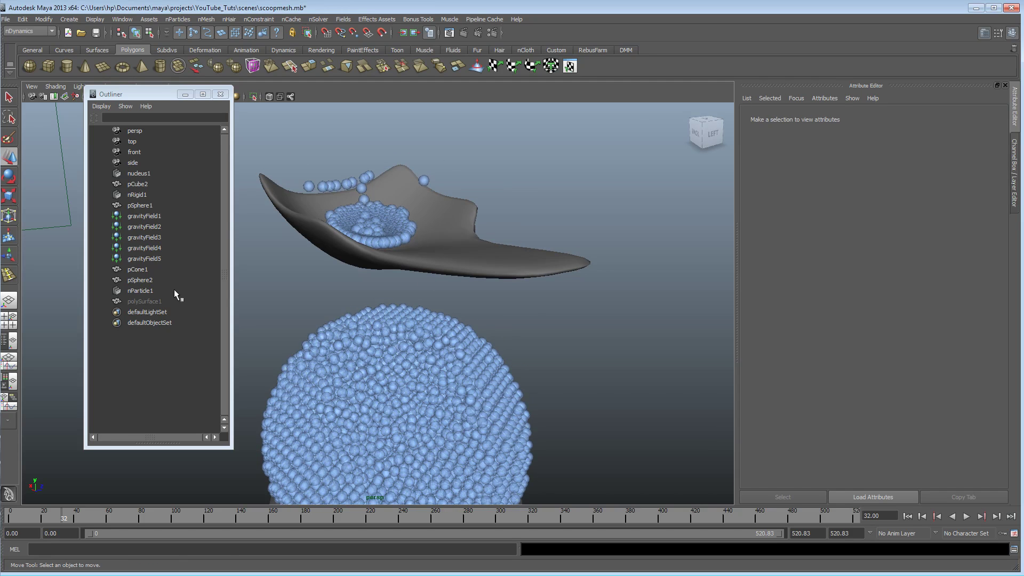
# Show the hidden polySurface1 mesh again with Show Selection and view it together with the particles.
pyautogui.click(130, 299)
pyautogui.click(95, 19)
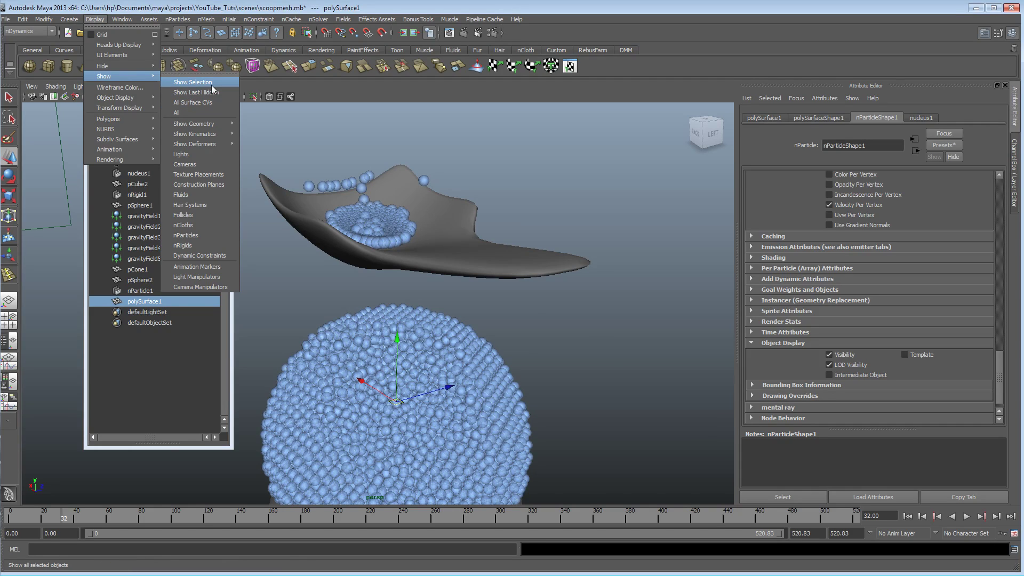
pyautogui.click(193, 82)
pyautogui.keyDown('alt'); pyautogui.moveTo(469, 298); pyautogui.dragTo(429, 306); pyautogui.keyUp('alt')
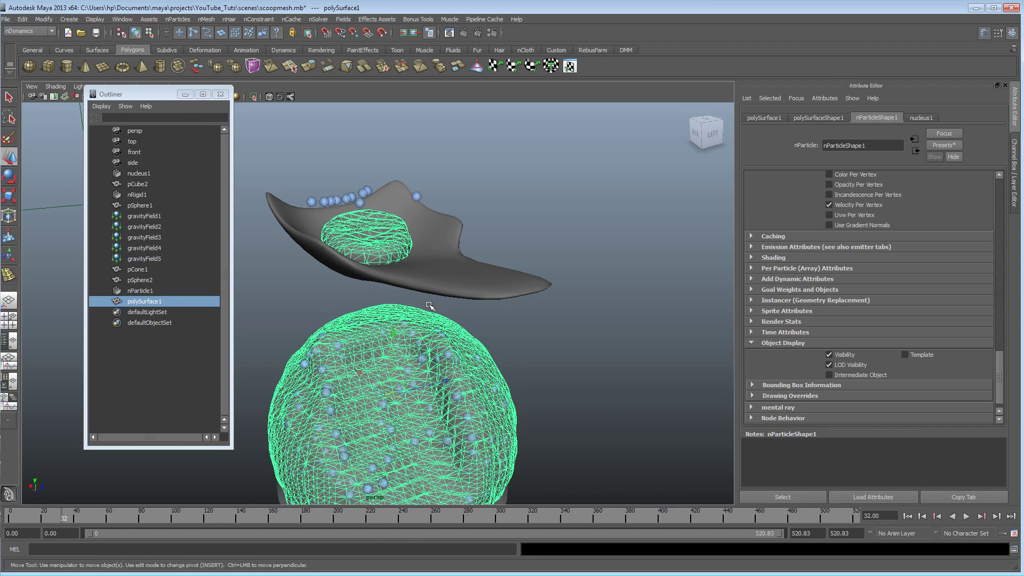
# Hide the polySurface1 mesh and turn on Self Collide in nParticle1's collision settings.
pyautogui.hotkey('ctrl', 'h')
pyautogui.keyDown('alt'); pyautogui.moveTo(549, 366); pyautogui.dragTo(417, 333); pyautogui.keyUp('alt')
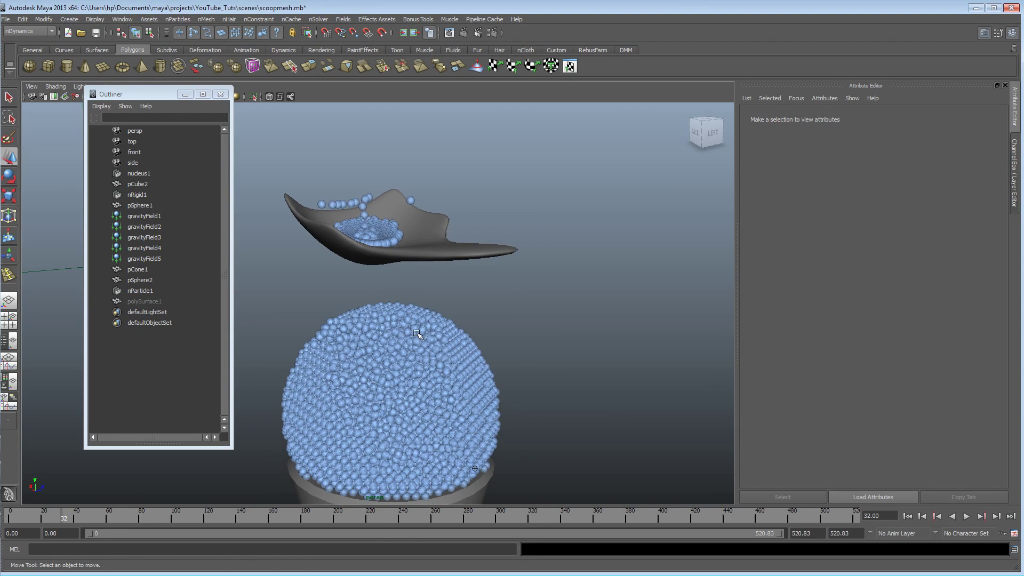
pyautogui.click(417, 334)
pyautogui.scroll(10, 853, 330)
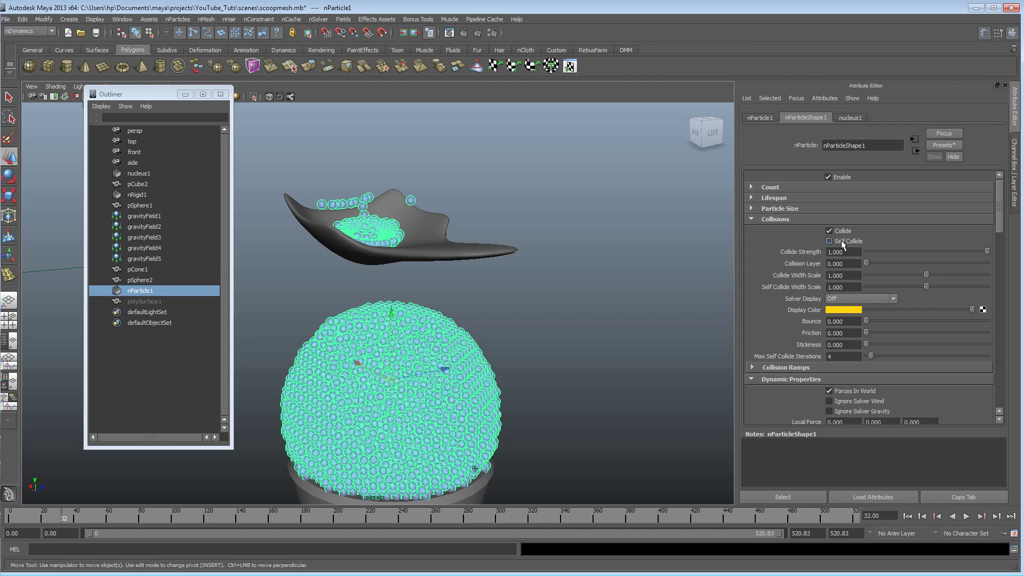
# Return to frame 0 and play the self-colliding particle simulation to frame 41, with the ball, cone and spoon in view.
pyautogui.click(907, 516)
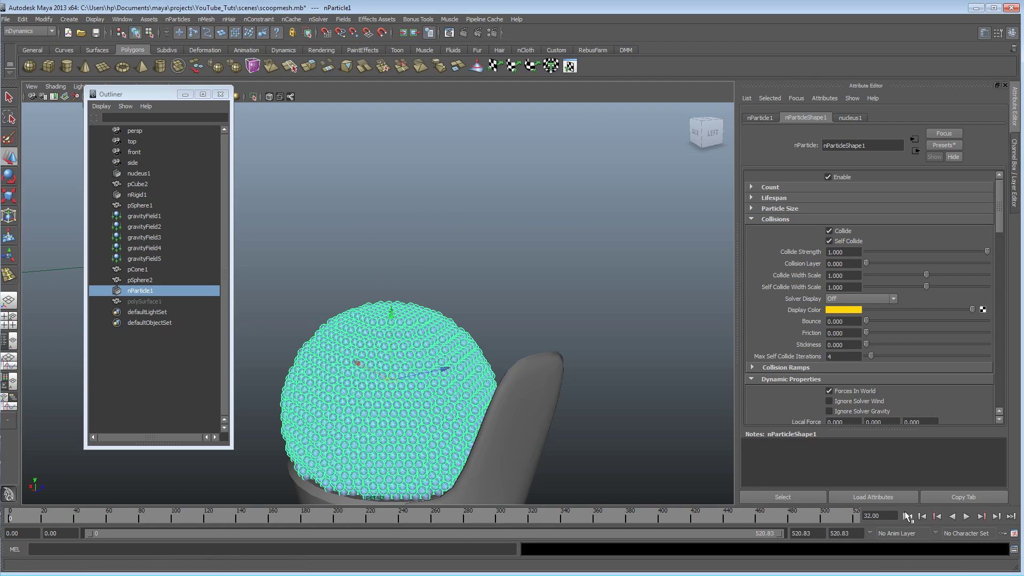
pyautogui.keyDown('alt'); pyautogui.moveTo(517, 390); pyautogui.dragTo(530, 339); pyautogui.keyUp('alt')
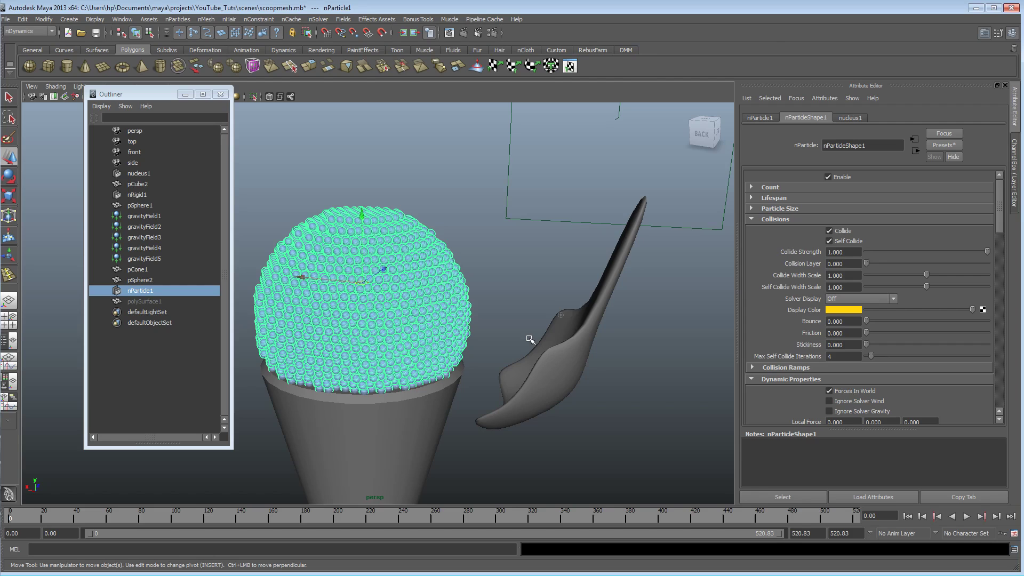
pyautogui.scroll(-2, 562, 340)
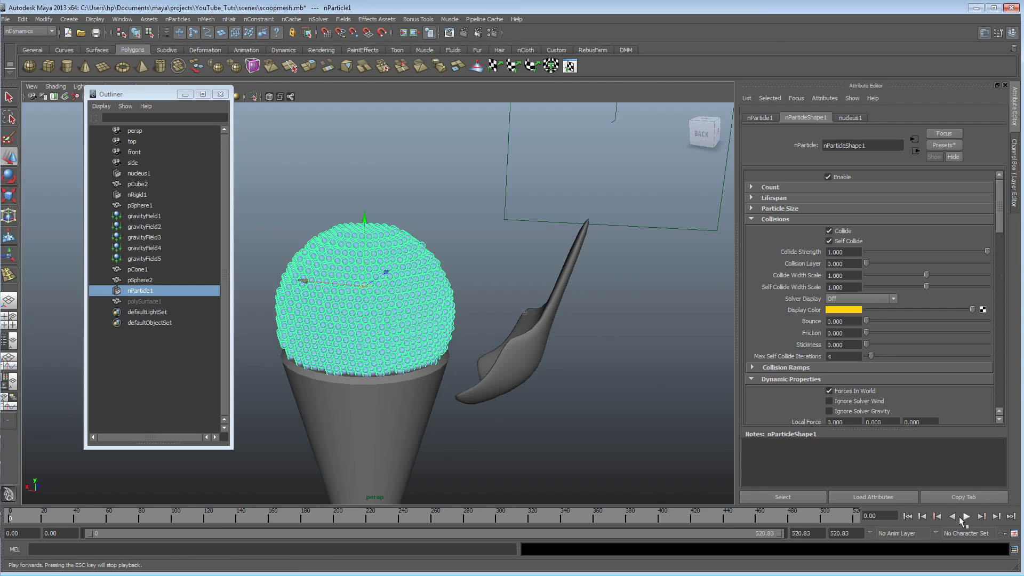
pyautogui.click(966, 517)
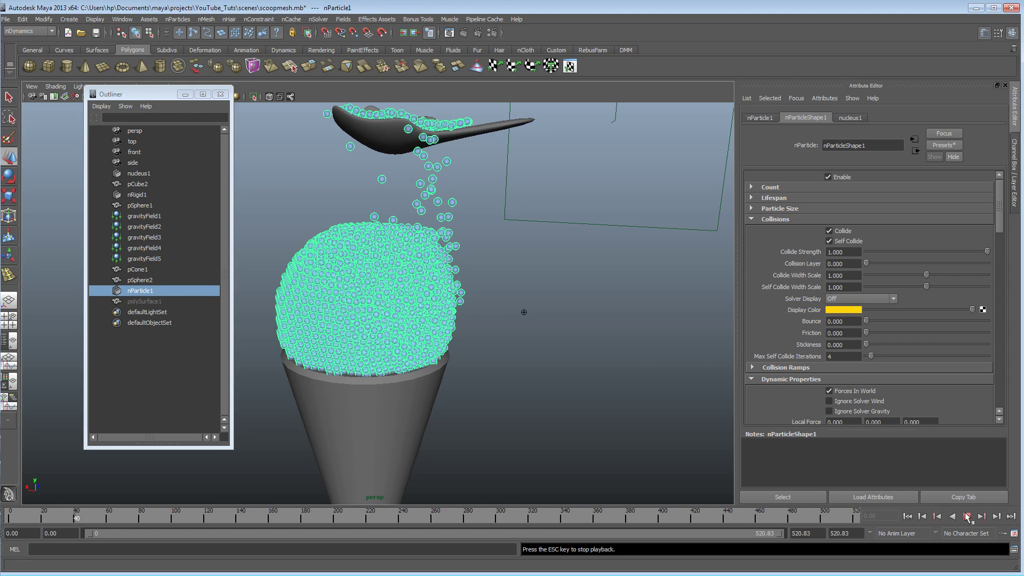
pyautogui.click(967, 516)
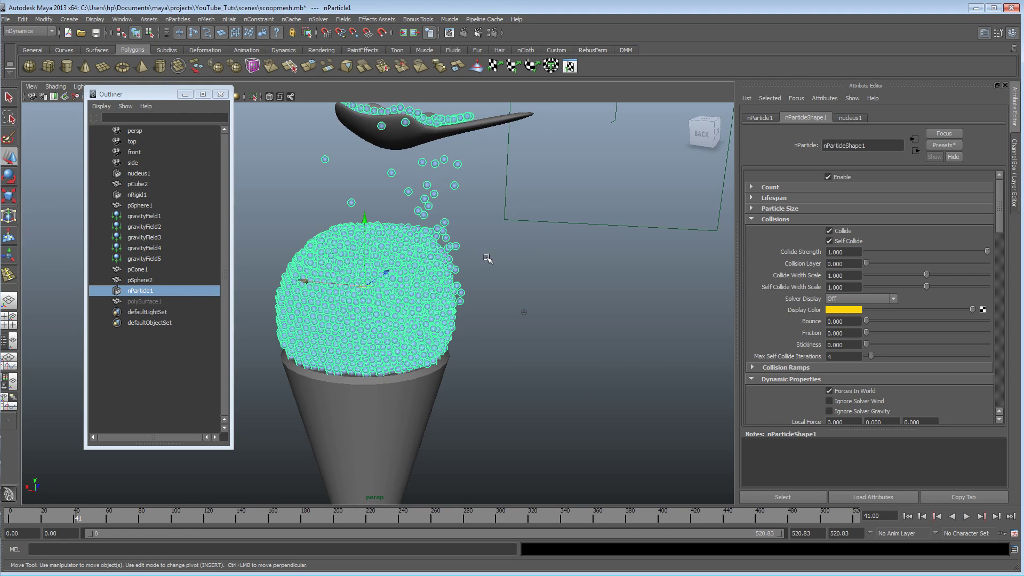
# Examine the self-colliding particles in the spoon and those falling above the ball at frame 41 from several angles.
pyautogui.keyDown('alt'); pyautogui.moveTo(488, 259); pyautogui.dragTo(637, 331); pyautogui.keyUp('alt')
pyautogui.keyDown('alt'); pyautogui.moveTo(637, 332); pyautogui.dragTo(406, 357, button='middle'); pyautogui.keyUp('alt')
pyautogui.scroll(3, 411, 348)
pyautogui.keyDown('alt'); pyautogui.moveTo(411, 347); pyautogui.dragTo(451, 202); pyautogui.keyUp('alt')
pyautogui.keyDown('alt'); pyautogui.moveTo(450, 202); pyautogui.dragTo(287, 219, button='right'); pyautogui.keyUp('alt')
pyautogui.keyDown('alt'); pyautogui.moveTo(460, 255); pyautogui.dragTo(476, 259); pyautogui.keyUp('alt')
pyautogui.keyDown('alt'); pyautogui.moveTo(587, 260); pyautogui.dragTo(656, 261, button='right'); pyautogui.keyUp('alt')
pyautogui.keyDown('alt'); pyautogui.moveTo(445, 262); pyautogui.dragTo(486, 265); pyautogui.keyUp('alt')
pyautogui.keyDown('alt'); pyautogui.moveTo(487, 265); pyautogui.dragTo(558, 267, button='right'); pyautogui.keyUp('alt')
pyautogui.keyDown('alt'); pyautogui.moveTo(558, 268); pyautogui.dragTo(562, 262); pyautogui.keyUp('alt')
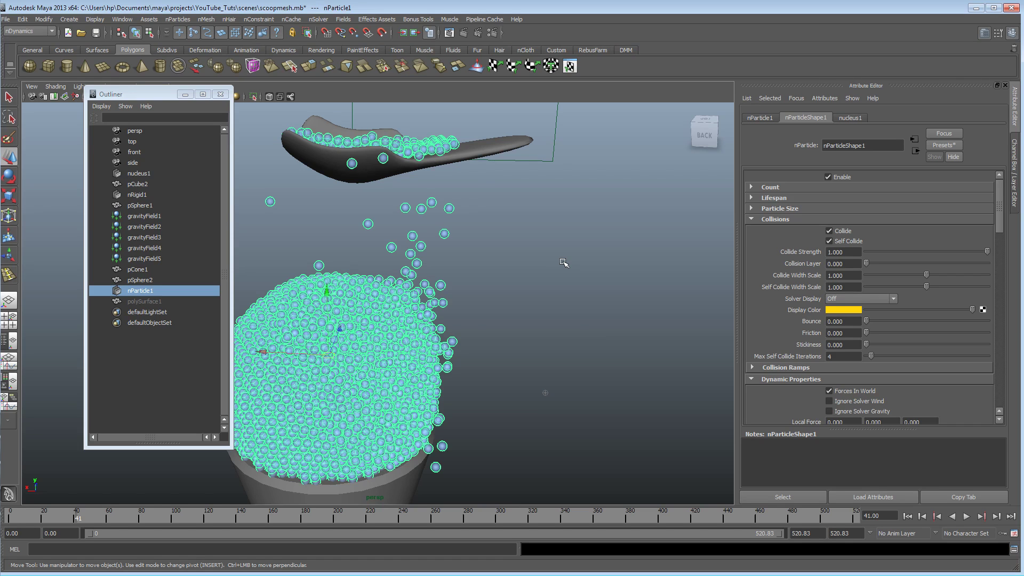
pyautogui.keyDown('alt'); pyautogui.moveTo(531, 271); pyautogui.dragTo(460, 248); pyautogui.keyUp('alt')
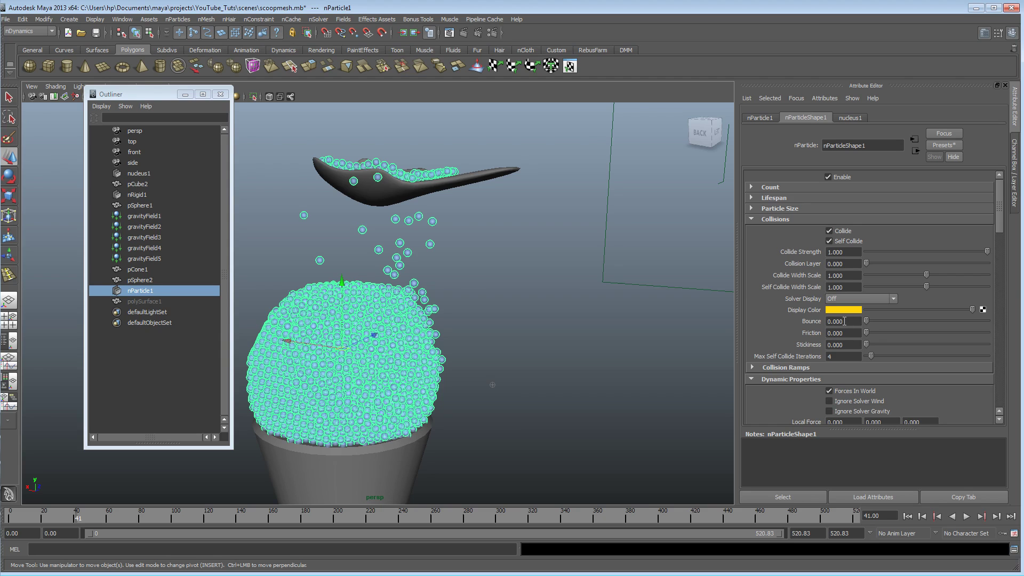
# Set nParticle1's Stickiness to 2 and play the simulation again from frame 0.
pyautogui.moveTo(873, 350); pyautogui.dragTo(1020, 345)
pyautogui.keyDown('alt'); pyautogui.moveTo(546, 320); pyautogui.dragTo(551, 318, button='right'); pyautogui.keyUp('alt')
pyautogui.click(907, 517)
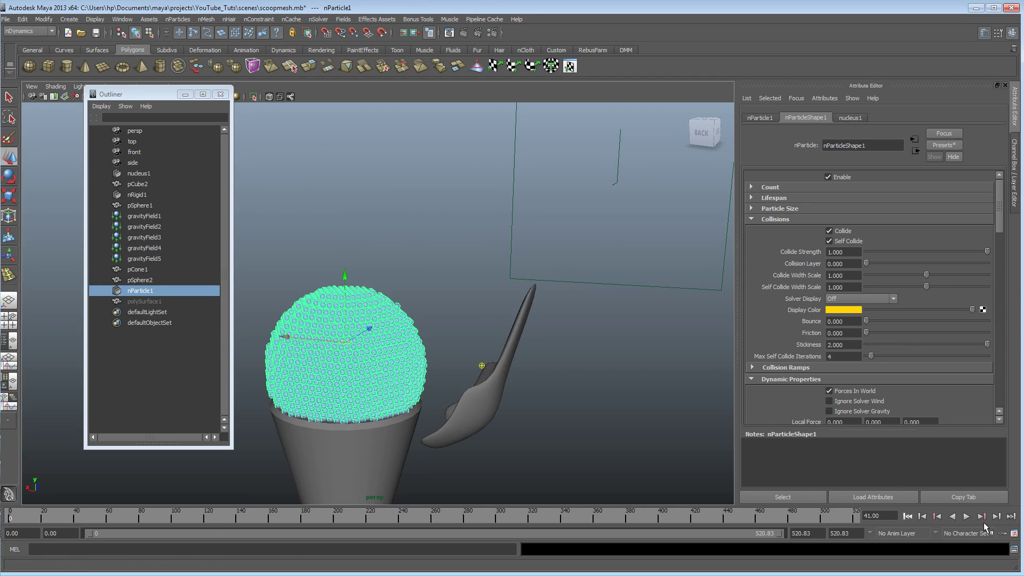
pyautogui.click(967, 517)
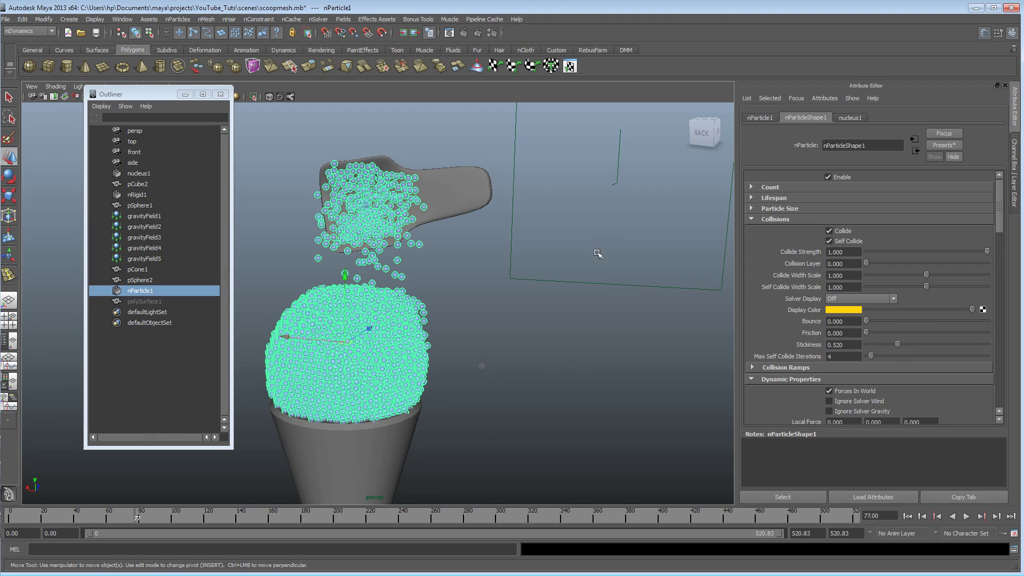
# Set nParticle1's Solver Display to Collision Thickness on the zoomed-in particles, comparing it with Self Collision Thickness.
pyautogui.scroll(2, 474, 302)
pyautogui.scroll(2, 473, 303)
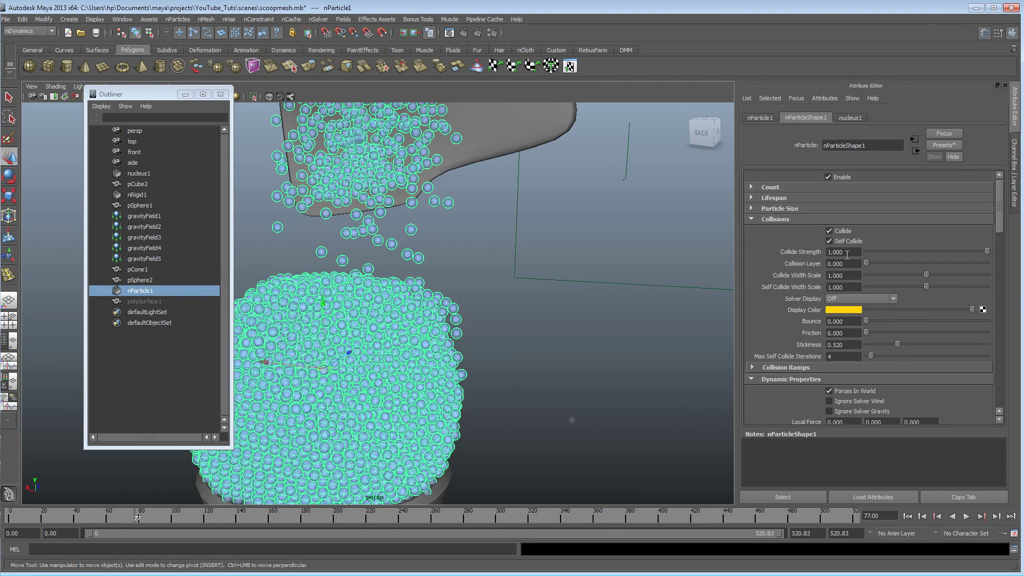
pyautogui.keyDown('alt'); pyautogui.moveTo(489, 255); pyautogui.dragTo(684, 313, button='right'); pyautogui.keyUp('alt')
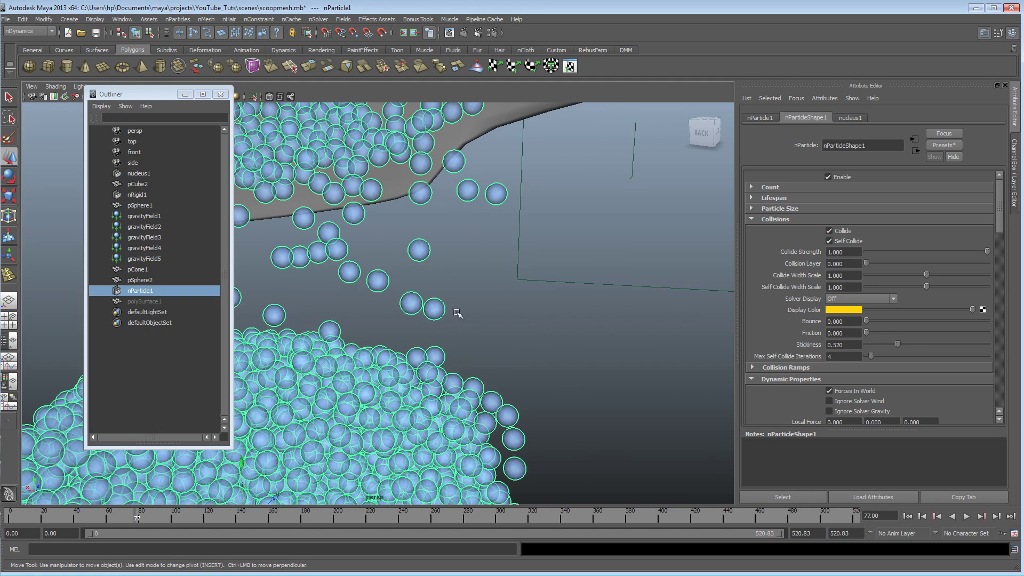
pyautogui.click(891, 299)
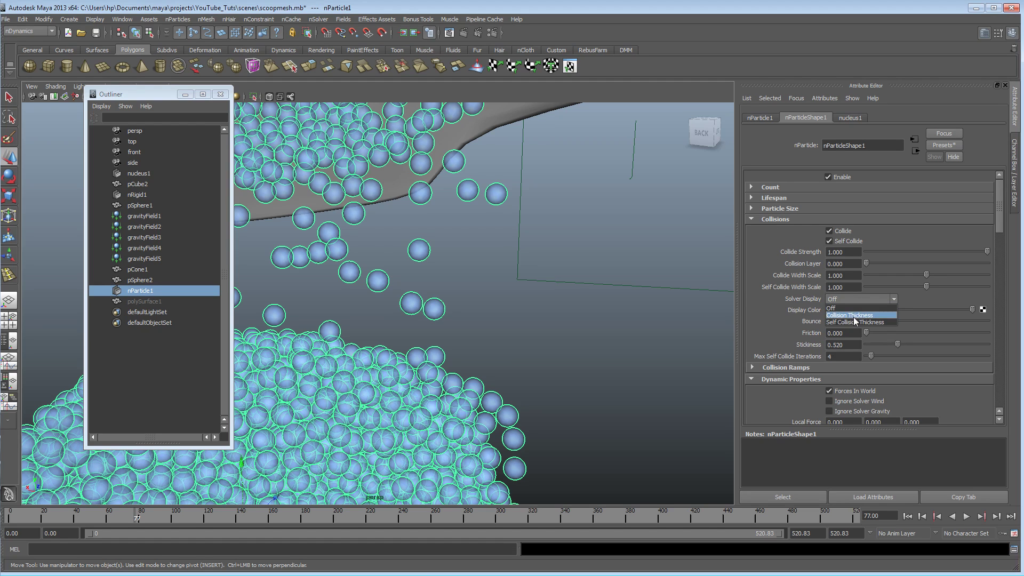
pyautogui.click(853, 315)
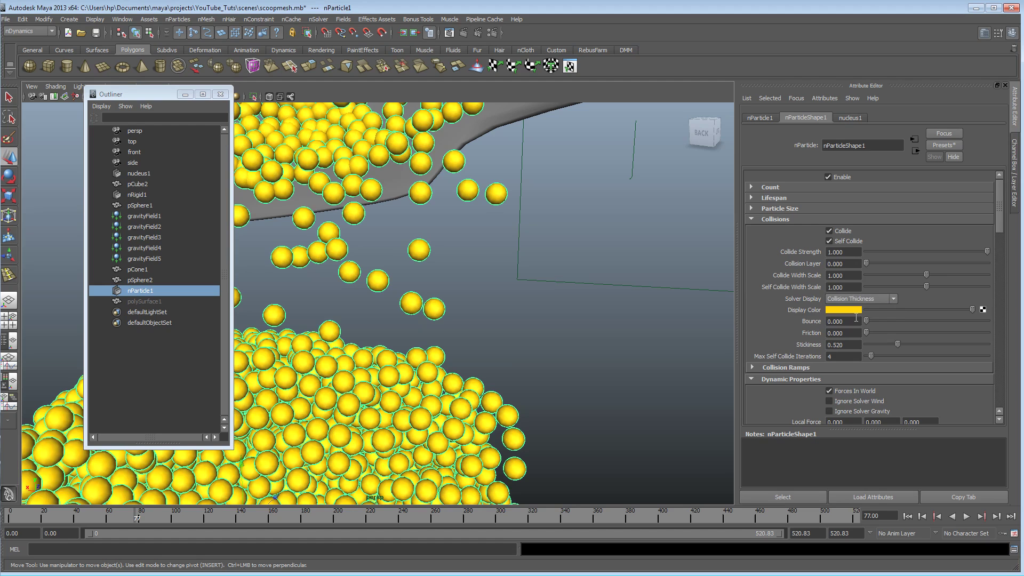
pyautogui.click(857, 300)
pyautogui.click(855, 321)
pyautogui.click(849, 298)
pyautogui.click(850, 315)
# Examine the collision thickness spheres of the particles falling between the spoon and the ball.
pyautogui.keyDown('alt'); pyautogui.moveTo(414, 316); pyautogui.dragTo(513, 324); pyautogui.keyUp('alt')
pyautogui.scroll(5, 513, 323)
pyautogui.keyDown('alt'); pyautogui.moveTo(511, 316); pyautogui.dragTo(470, 322, button='middle'); pyautogui.keyUp('alt')
pyautogui.keyDown('alt'); pyautogui.moveTo(437, 275); pyautogui.dragTo(404, 278); pyautogui.keyUp('alt')
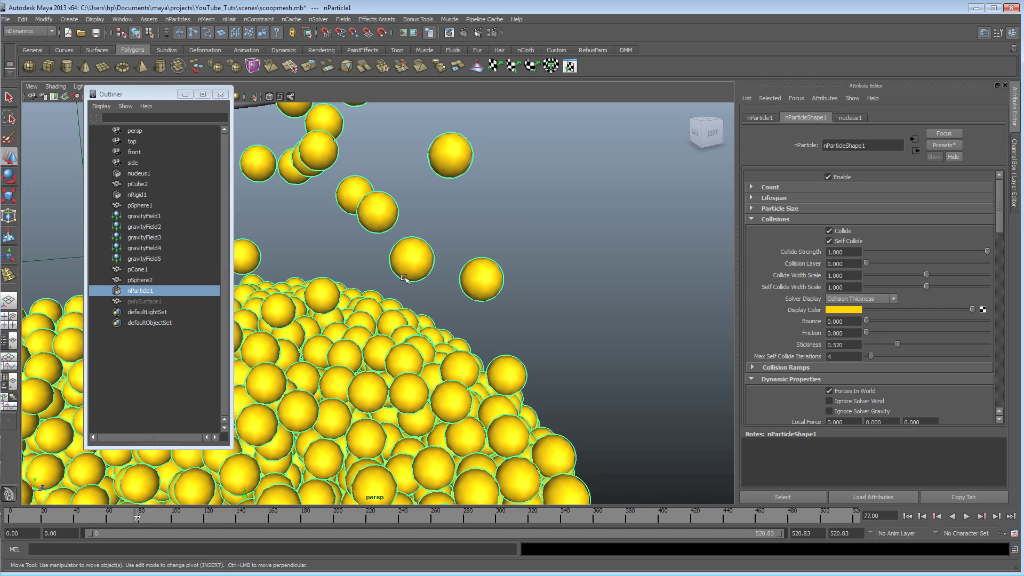
pyautogui.keyDown('alt'); pyautogui.moveTo(444, 275); pyautogui.dragTo(405, 256); pyautogui.keyUp('alt')
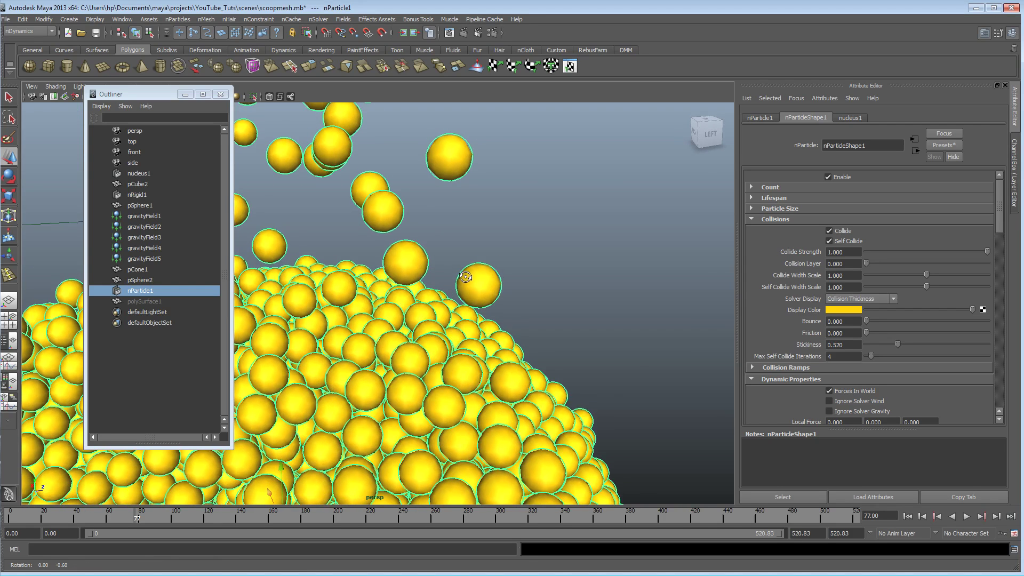
pyautogui.keyDown('alt'); pyautogui.moveTo(469, 277); pyautogui.dragTo(475, 280); pyautogui.keyUp('alt')
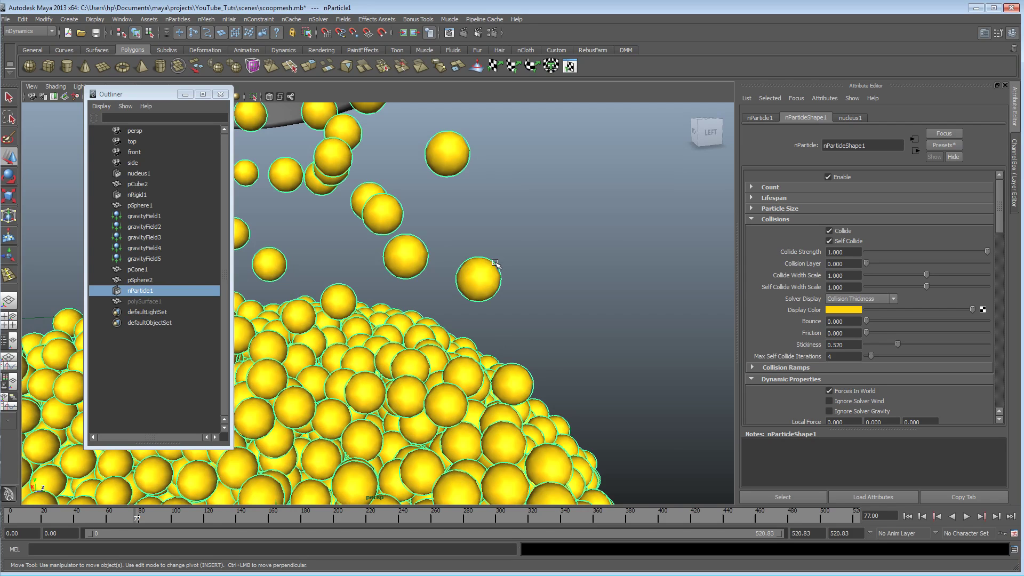
pyautogui.keyDown('alt'); pyautogui.moveTo(576, 286); pyautogui.dragTo(582, 287); pyautogui.keyUp('alt')
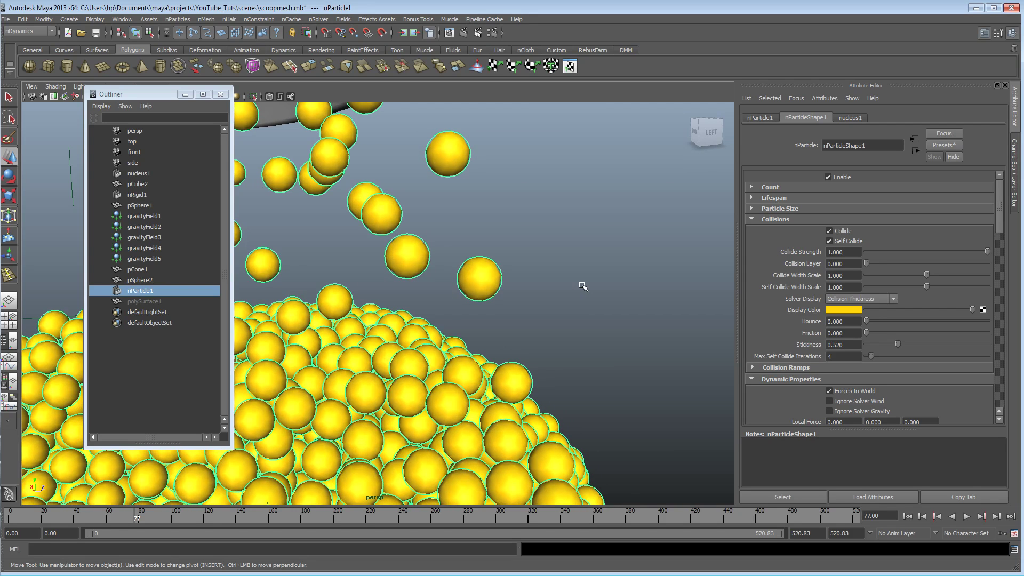
# Switch the Solver Display to Self Collision Thickness and reduce nParticle1's Self Collide Width Scale to 0.530.
pyautogui.click(855, 299)
pyautogui.click(857, 321)
pyautogui.keyDown('alt'); pyautogui.moveTo(634, 317); pyautogui.dragTo(643, 364); pyautogui.keyUp('alt')
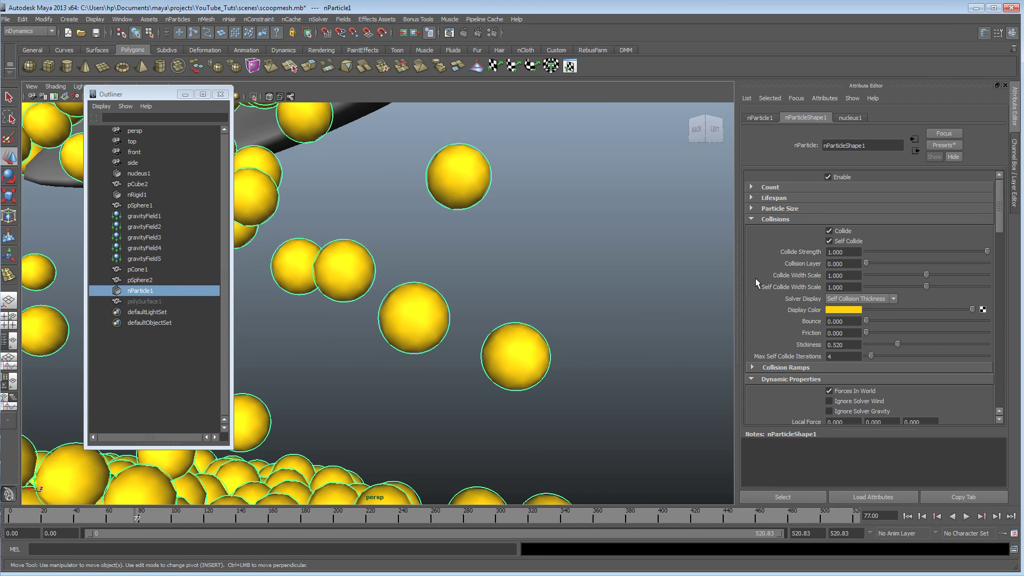
pyautogui.click(855, 289)
pyautogui.keyDown('ctrl'); pyautogui.moveTo(858, 288); pyautogui.dragTo(803, 299); pyautogui.keyUp('ctrl')
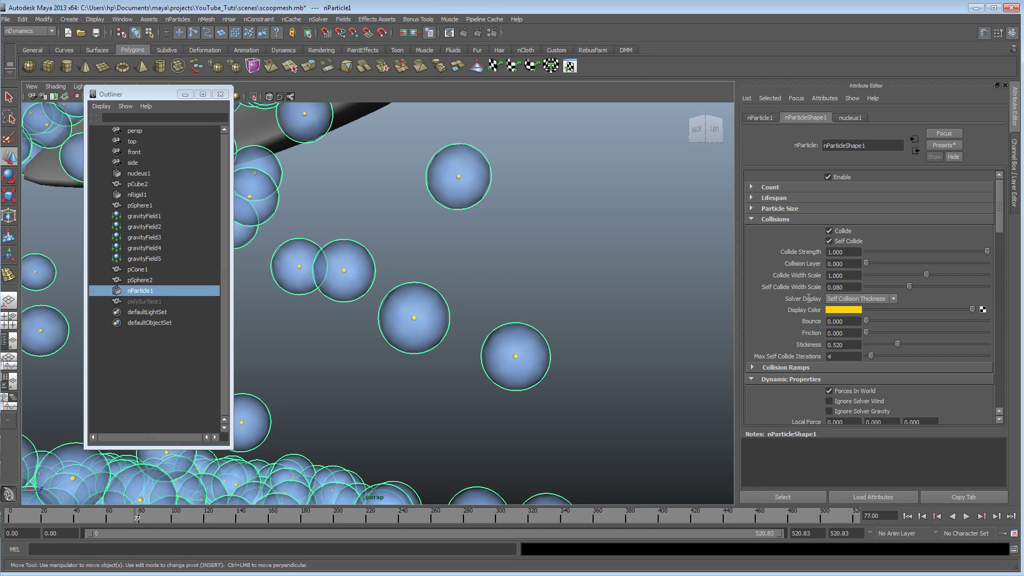
pyautogui.keyDown('ctrl'); pyautogui.moveTo(851, 288); pyautogui.dragTo(875, 288); pyautogui.keyUp('ctrl')
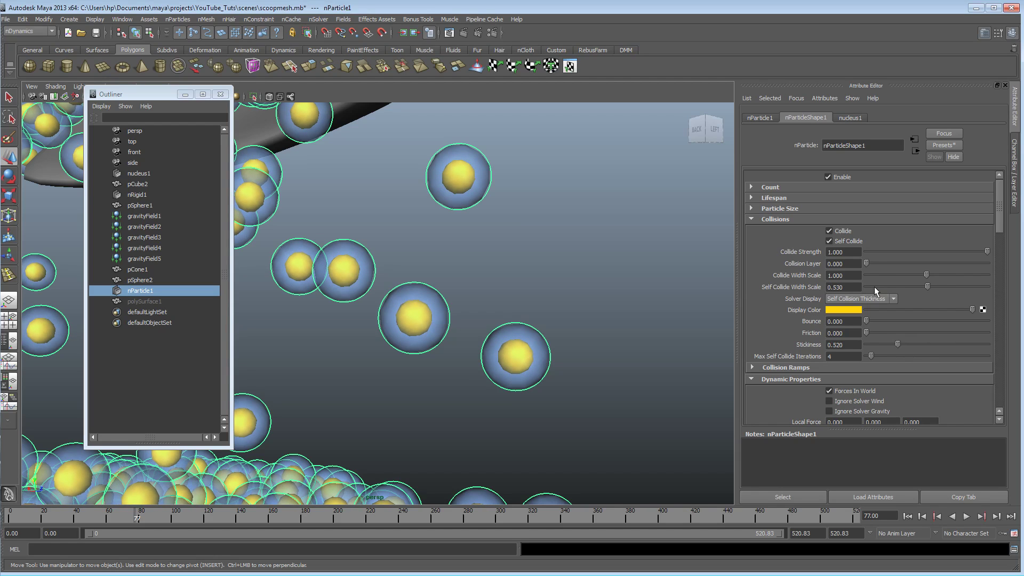
# Set nParticle1's Solver Display back to Off, with the spoon and ball in view.
pyautogui.scroll(-6, 577, 284)
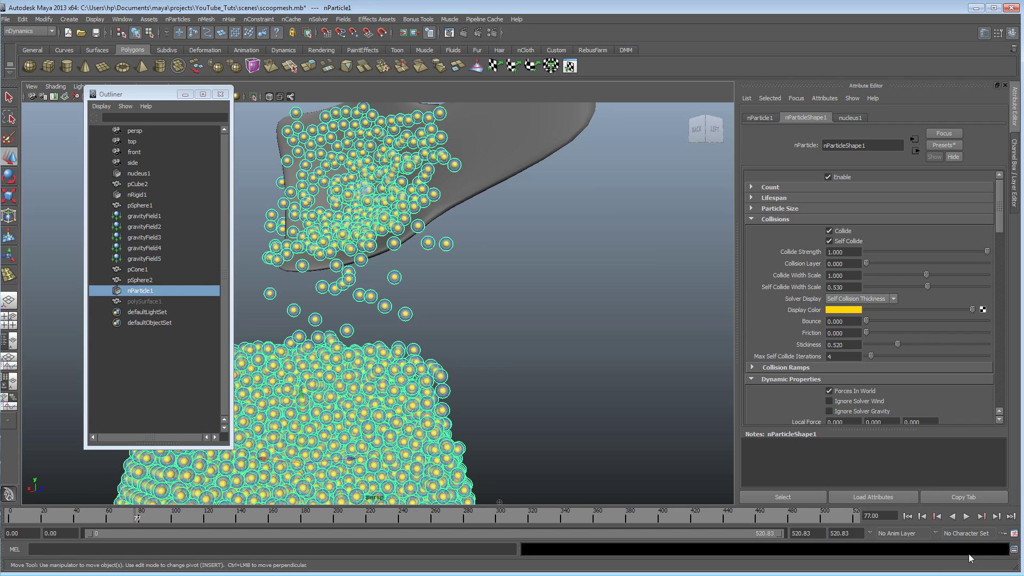
pyautogui.click(860, 298)
pyautogui.click(853, 299)
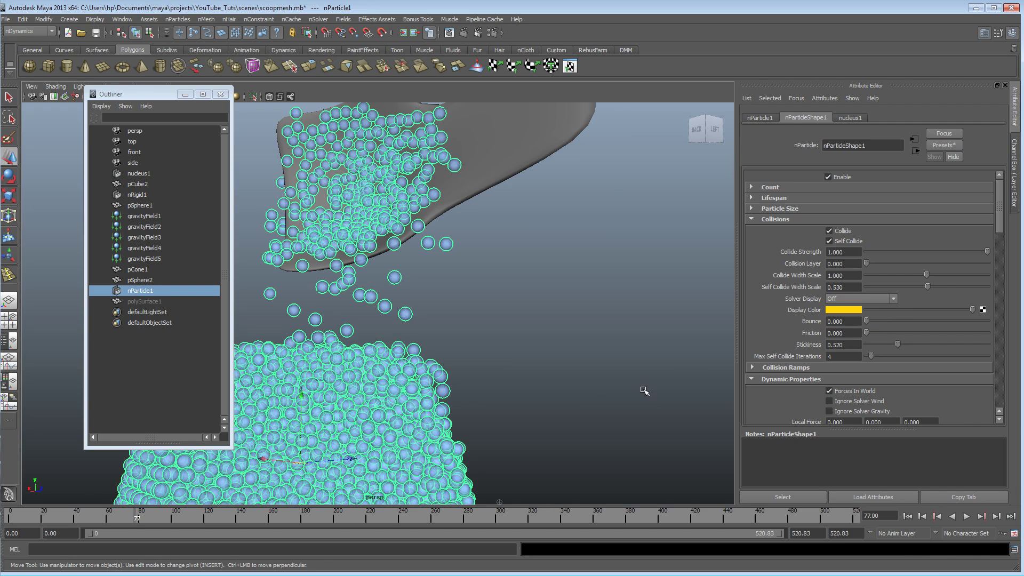
# Return to frame 0 and play the simulation to frame 28, with the ball, cone and spoon in view.
pyautogui.click(907, 516)
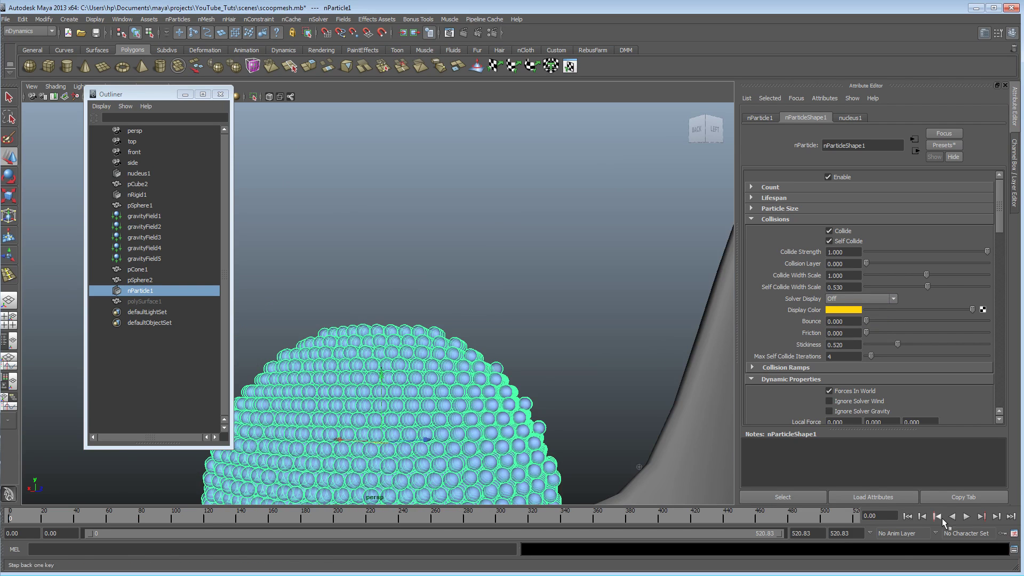
pyautogui.keyDown('alt'); pyautogui.moveTo(583, 281); pyautogui.dragTo(544, 429); pyautogui.keyUp('alt')
pyautogui.scroll(-3, 503, 417)
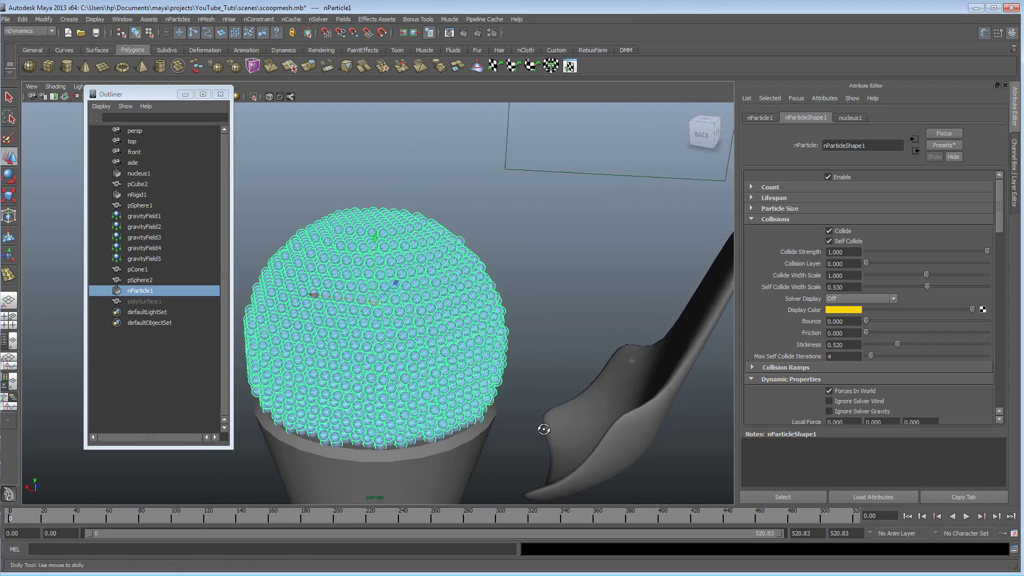
pyautogui.click(966, 516)
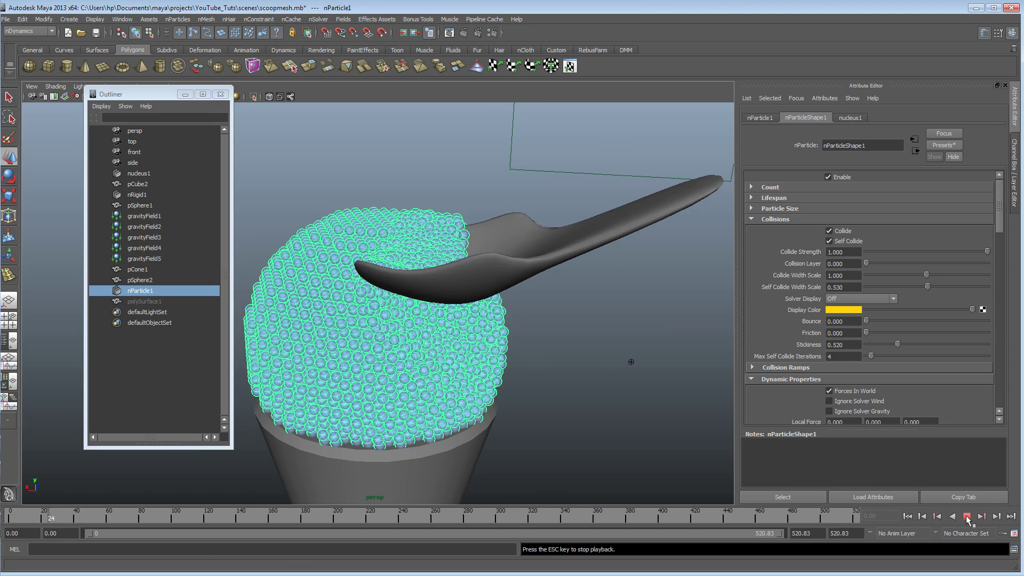
pyautogui.click(966, 516)
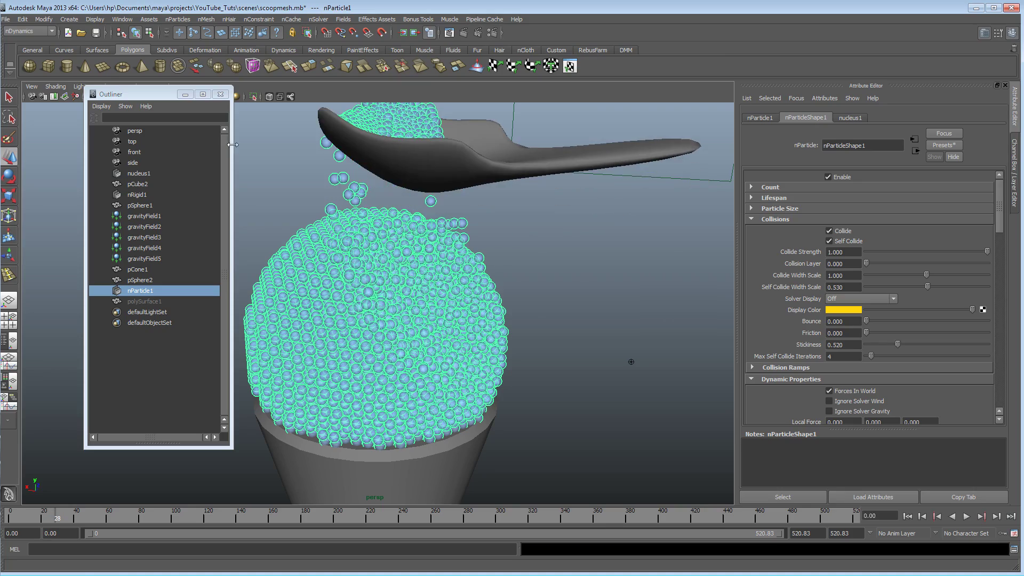
# Examine the particles piled in the spoon and the gouged side of the ball at frame 28.
pyautogui.keyDown('alt'); pyautogui.moveTo(395, 261); pyautogui.dragTo(432, 384, button='middle'); pyautogui.keyUp('alt')
pyautogui.keyDown('alt'); pyautogui.moveTo(432, 383); pyautogui.dragTo(805, 385, button='right'); pyautogui.keyUp('alt')
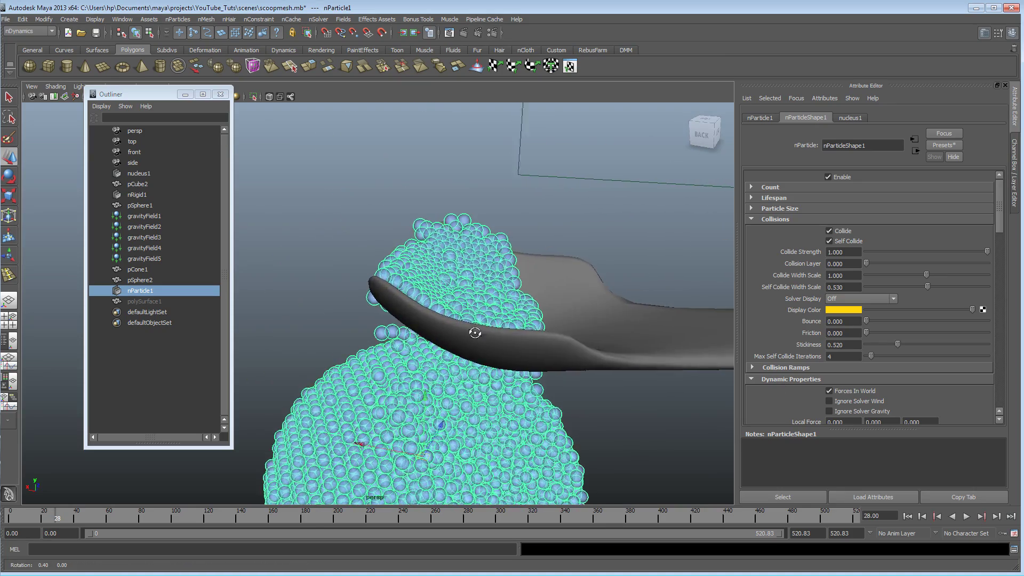
pyautogui.keyDown('alt'); pyautogui.moveTo(475, 331); pyautogui.dragTo(441, 334); pyautogui.keyUp('alt')
pyautogui.keyDown('alt'); pyautogui.moveTo(441, 334); pyautogui.dragTo(533, 341, button='right'); pyautogui.keyUp('alt')
pyautogui.keyDown('alt'); pyautogui.moveTo(533, 342); pyautogui.dragTo(665, 345); pyautogui.keyUp('alt')
pyautogui.keyDown('alt'); pyautogui.moveTo(664, 345); pyautogui.dragTo(379, 342, button='right'); pyautogui.keyUp('alt')
pyautogui.keyDown('alt'); pyautogui.moveTo(380, 343); pyautogui.dragTo(315, 341); pyautogui.keyUp('alt')
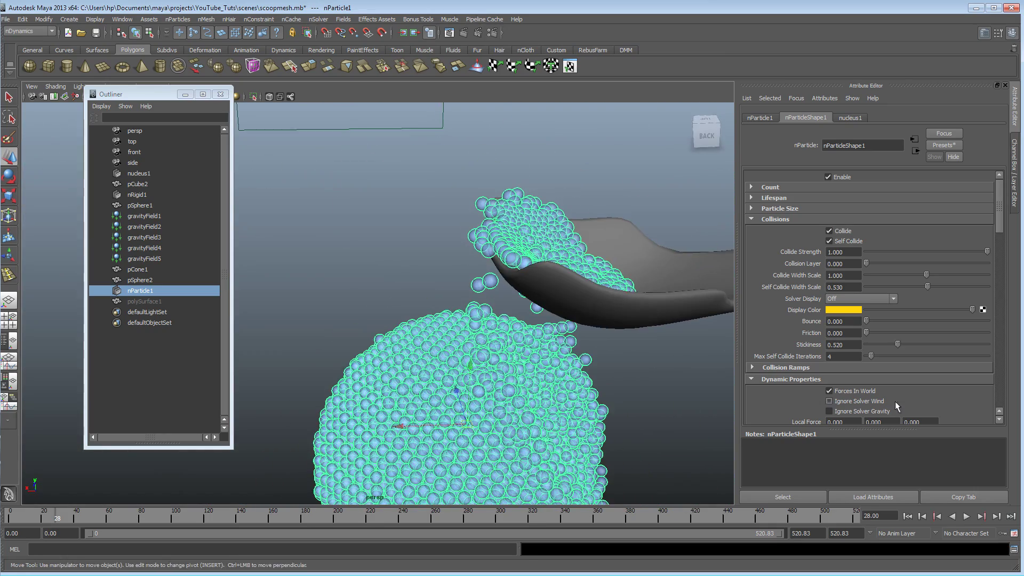
# Continue the playback to frame 71 while watching the particles carried in the spoon.
pyautogui.click(965, 516)
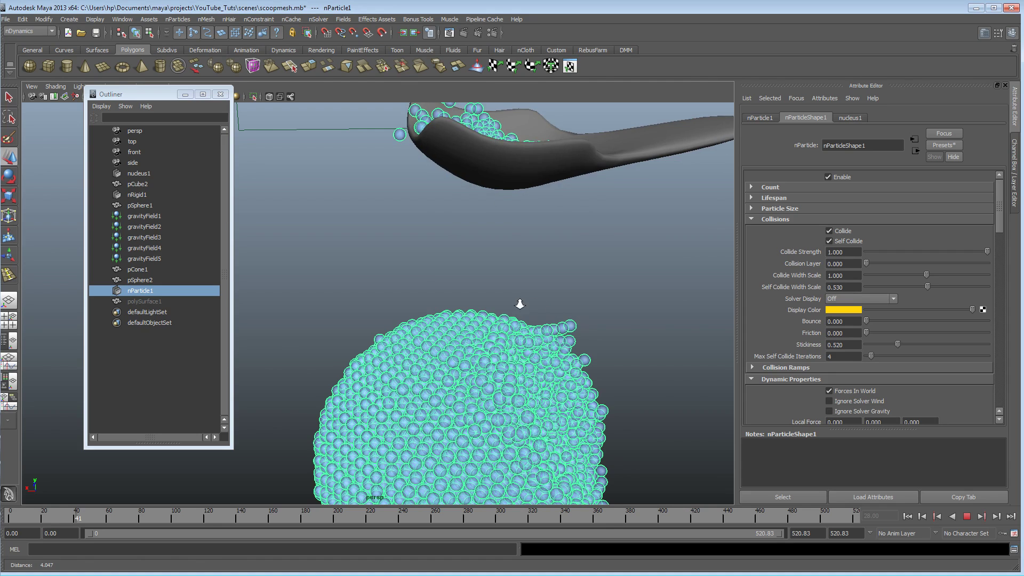
pyautogui.keyDown('alt'); pyautogui.moveTo(407, 304); pyautogui.dragTo(376, 303, button='right'); pyautogui.keyUp('alt')
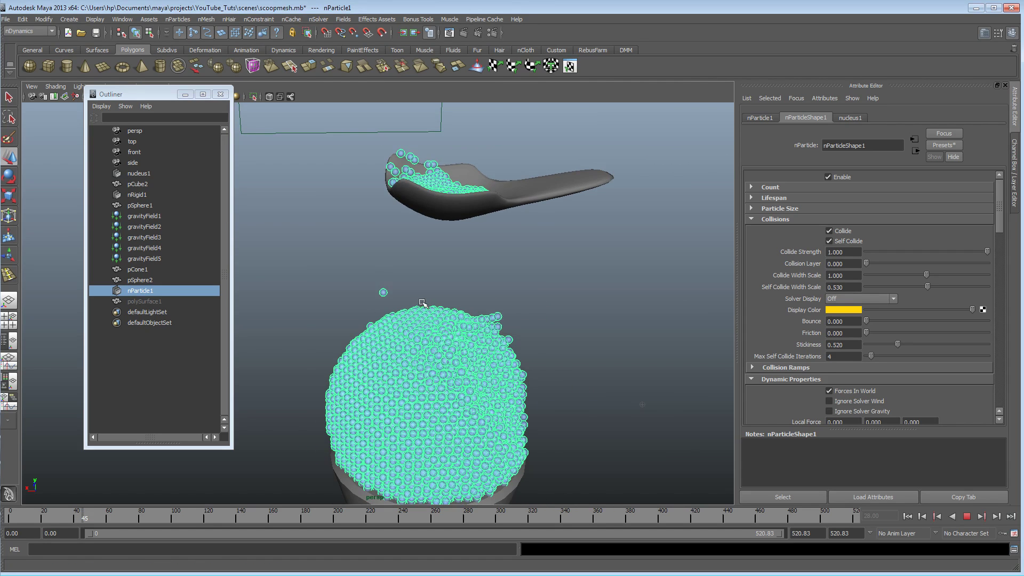
pyautogui.moveTo(489, 299)
pyautogui.keyDown('alt'); pyautogui.mouseDown()
pyautogui.moveTo(452, 302)
pyautogui.moveTo(480, 306)
pyautogui.mouseUp(); pyautogui.keyUp('alt')
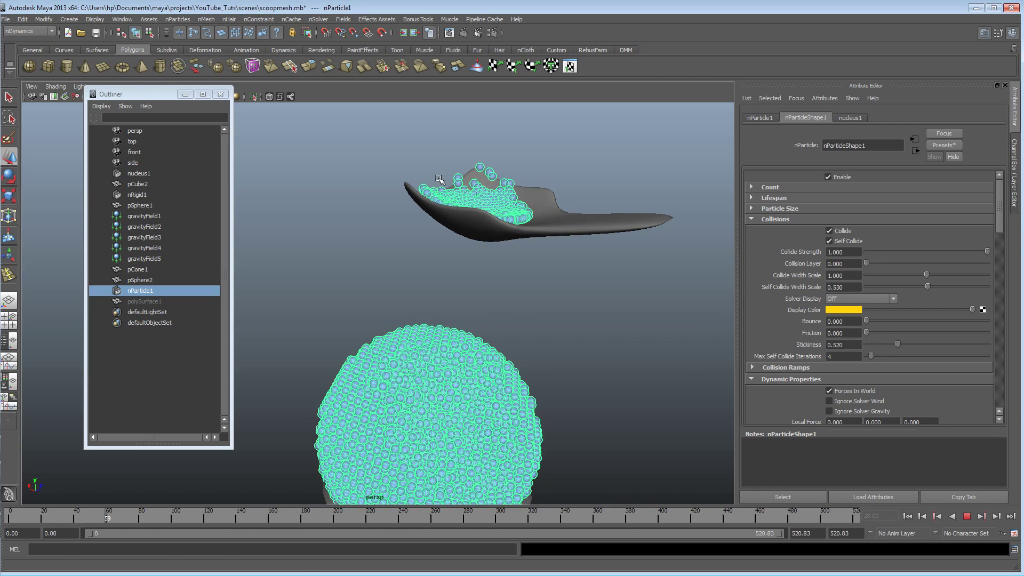
pyautogui.keyDown('alt'); pyautogui.moveTo(507, 291); pyautogui.dragTo(704, 437); pyautogui.keyUp('alt')
pyautogui.click(966, 516)
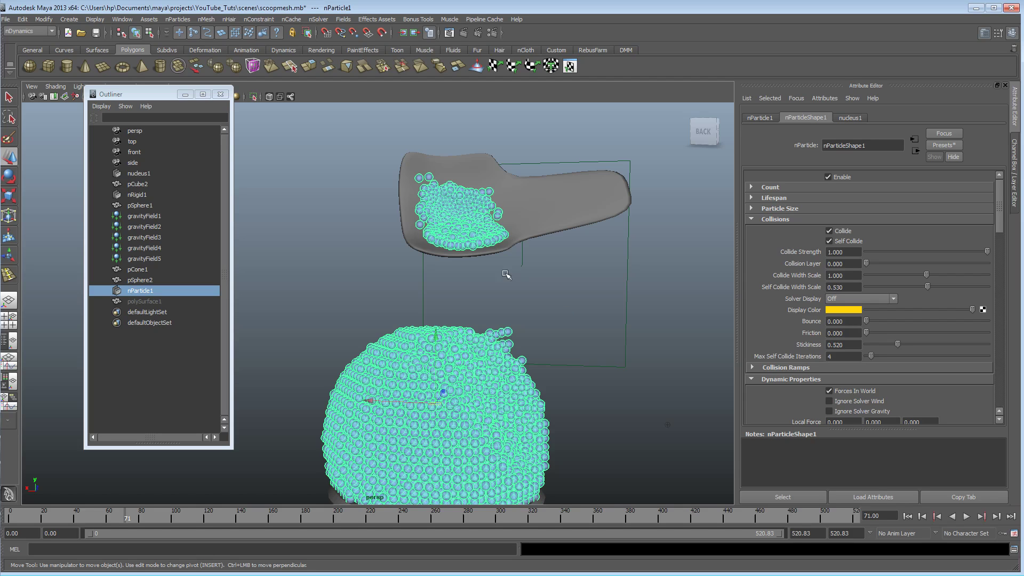
# Select the spoon pCube2 to check the Stickiness in its nRigidShape1 collision settings, and return to frame 0.
pyautogui.click(568, 208)
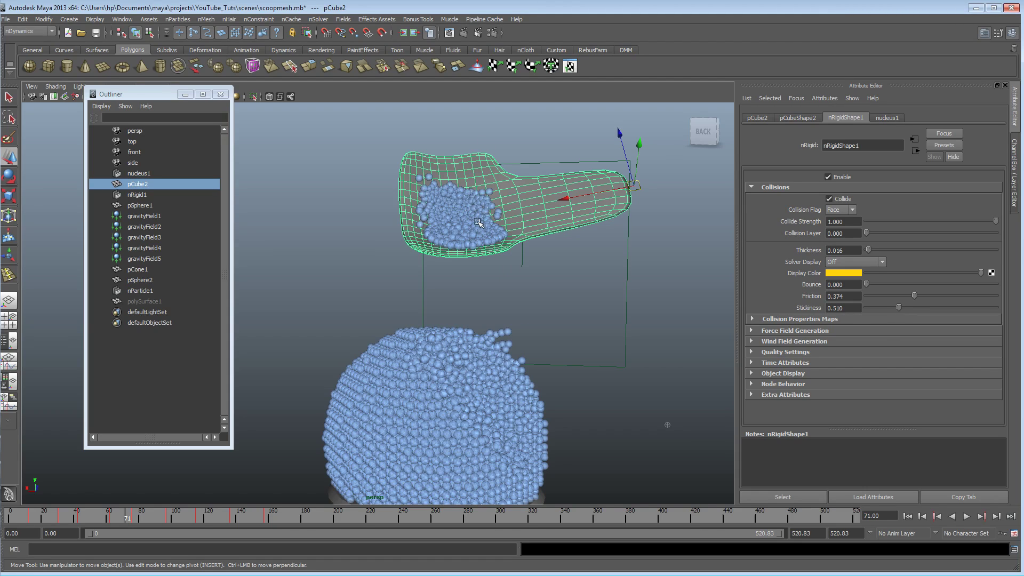
pyautogui.click(852, 308)
pyautogui.click(907, 517)
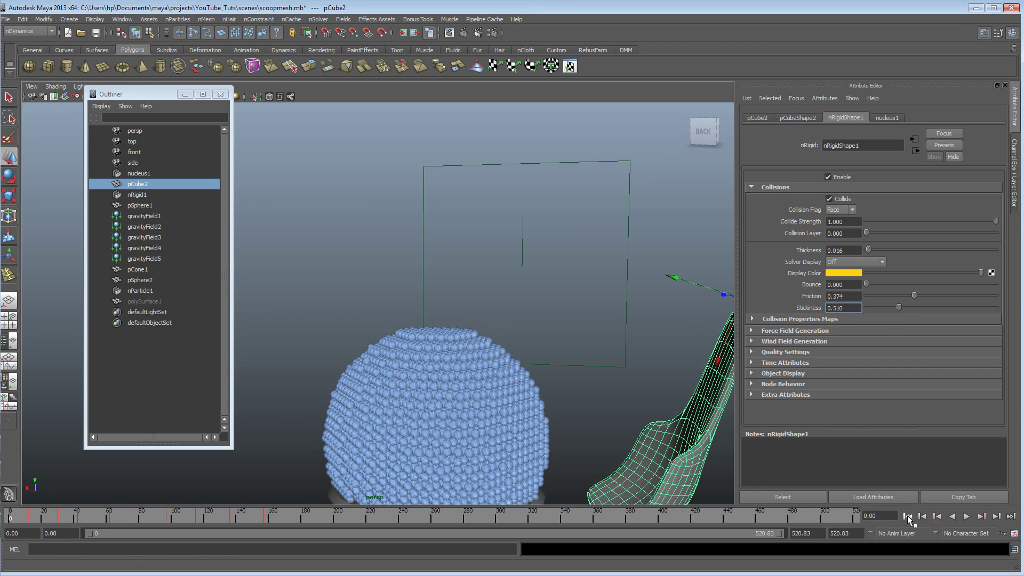
pyautogui.keyDown('alt'); pyautogui.moveTo(459, 412); pyautogui.dragTo(460, 330, button='middle'); pyautogui.keyUp('alt')
pyautogui.keyDown('alt'); pyautogui.moveTo(459, 330); pyautogui.dragTo(416, 331, button='right'); pyautogui.keyUp('alt')
pyautogui.keyDown('alt'); pyautogui.moveTo(415, 331); pyautogui.dragTo(403, 336); pyautogui.keyUp('alt')
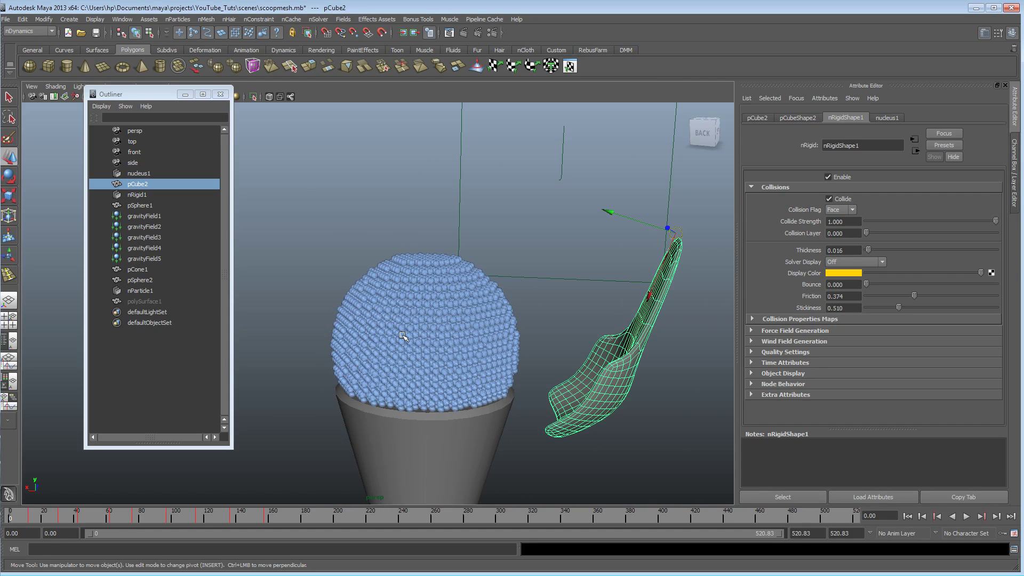
# Show the hidden polySurface1 mesh again with Show Selection.
pyautogui.click(142, 301)
pyautogui.click(95, 19)
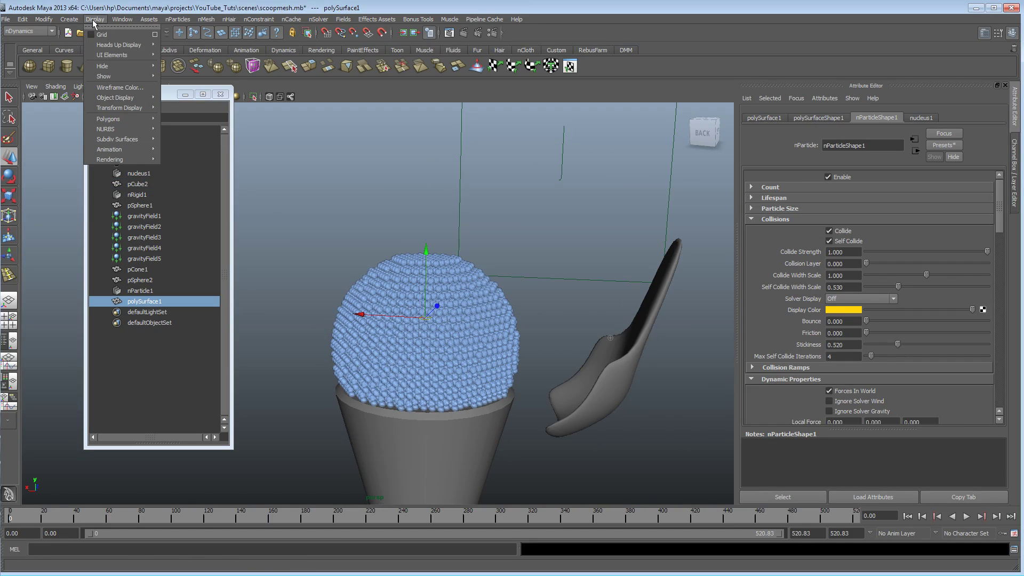
pyautogui.moveTo(105, 81)
pyautogui.click(214, 83)
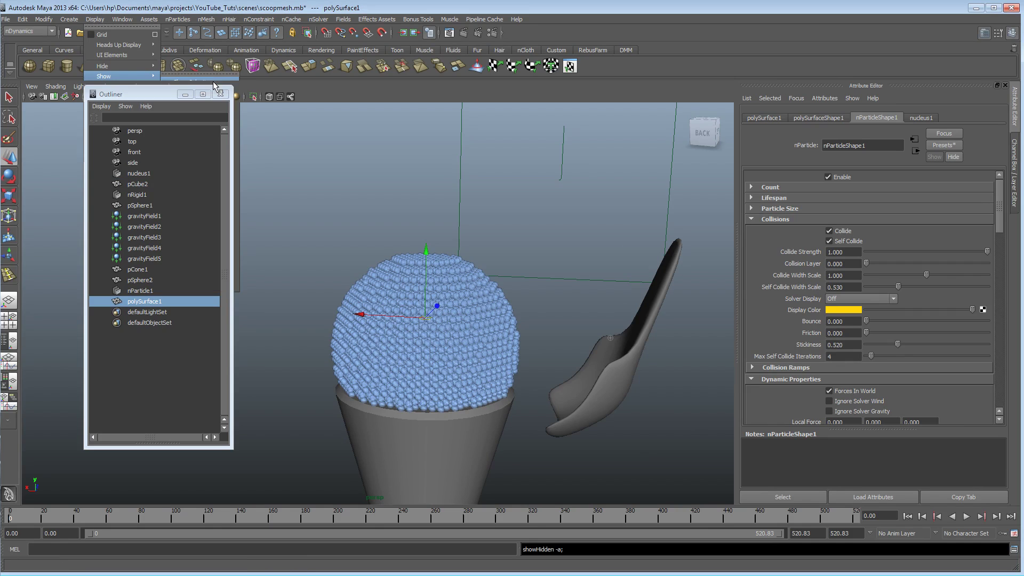
pyautogui.keyDown('alt'); pyautogui.moveTo(569, 304); pyautogui.dragTo(552, 324); pyautogui.keyUp('alt')
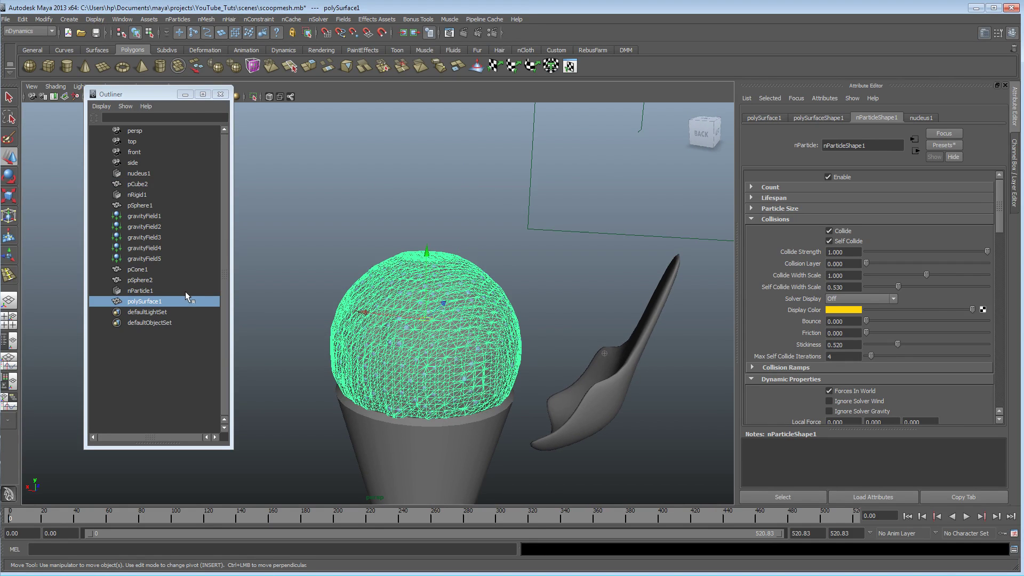
# Hide the nParticle1 particles by enabling Intermediate Object in their Object Display settings, leaving the polySurface1 mesh shown.
pyautogui.click(140, 291)
pyautogui.scroll(-10, 830, 350)
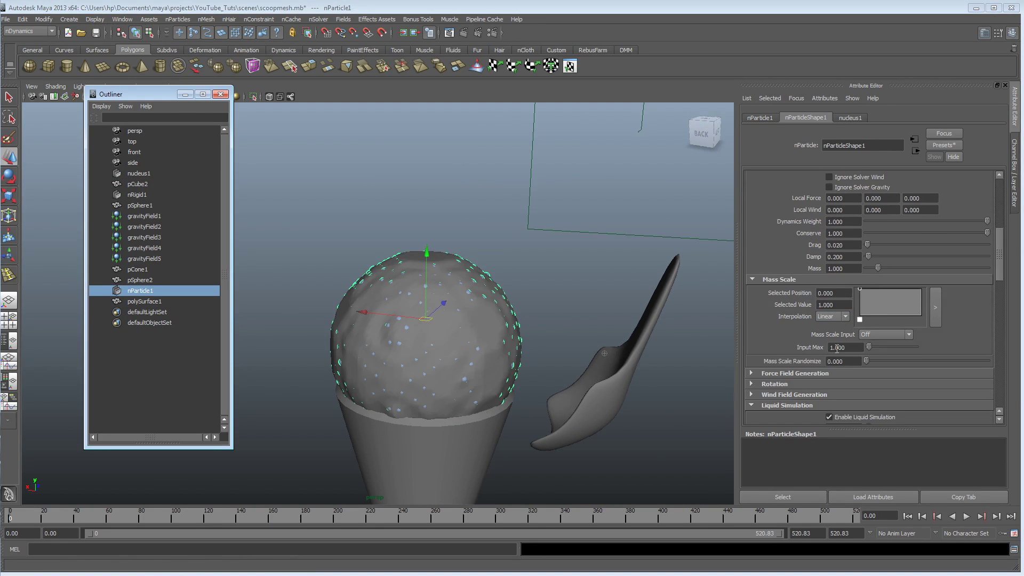
pyautogui.scroll(-10, 831, 351)
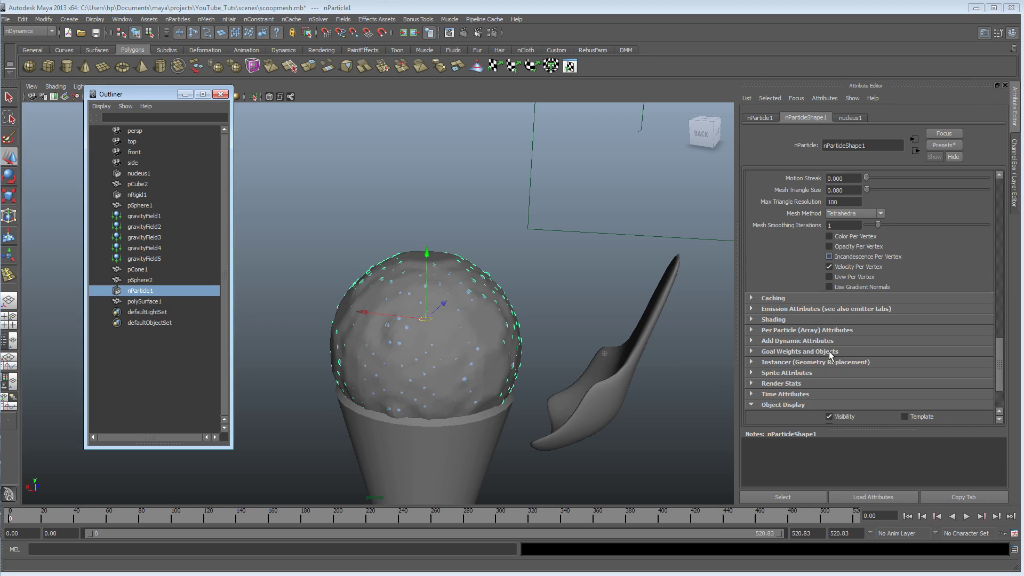
pyautogui.click(829, 364)
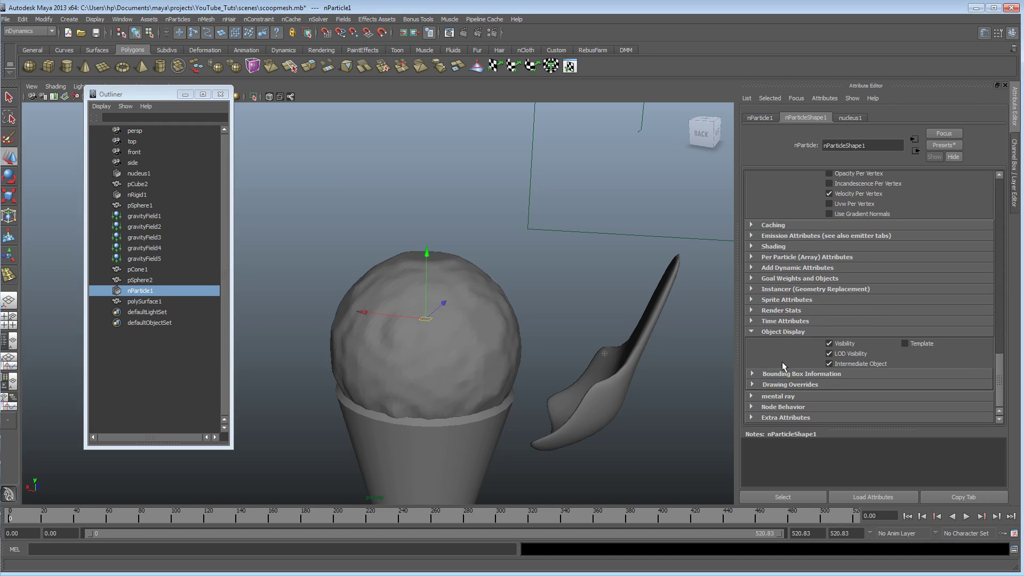
pyautogui.keyDown('alt'); pyautogui.moveTo(571, 297); pyautogui.dragTo(495, 311); pyautogui.keyUp('alt')
pyautogui.click(496, 311)
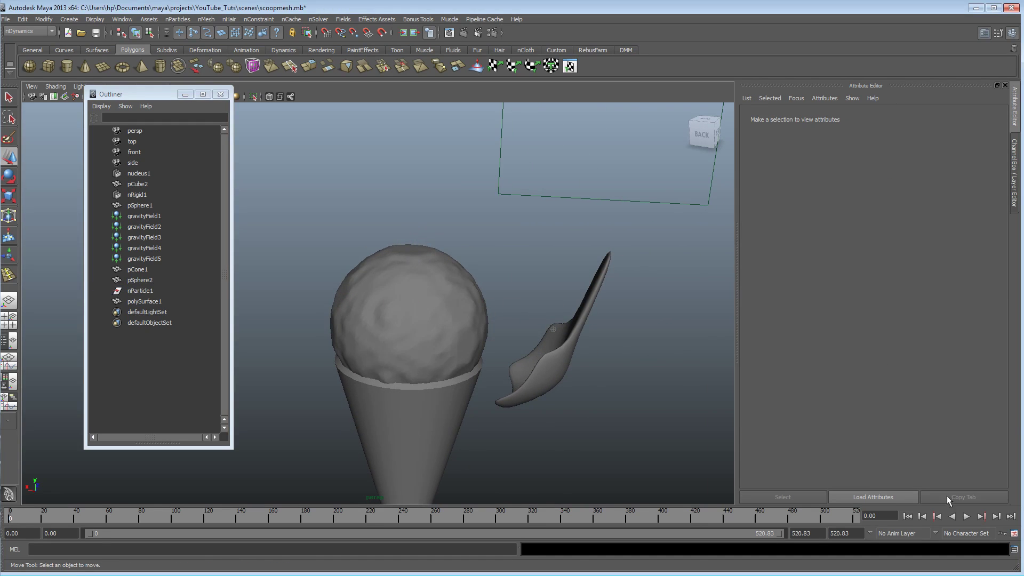
# Assign a new Lambert material to the polySurface1 ice cream mesh.
pyautogui.keyDown('alt'); pyautogui.moveTo(467, 370); pyautogui.dragTo(434, 367); pyautogui.keyUp('alt')
pyautogui.keyDown('alt'); pyautogui.moveTo(434, 366); pyautogui.dragTo(389, 357, button='right'); pyautogui.keyUp('alt')
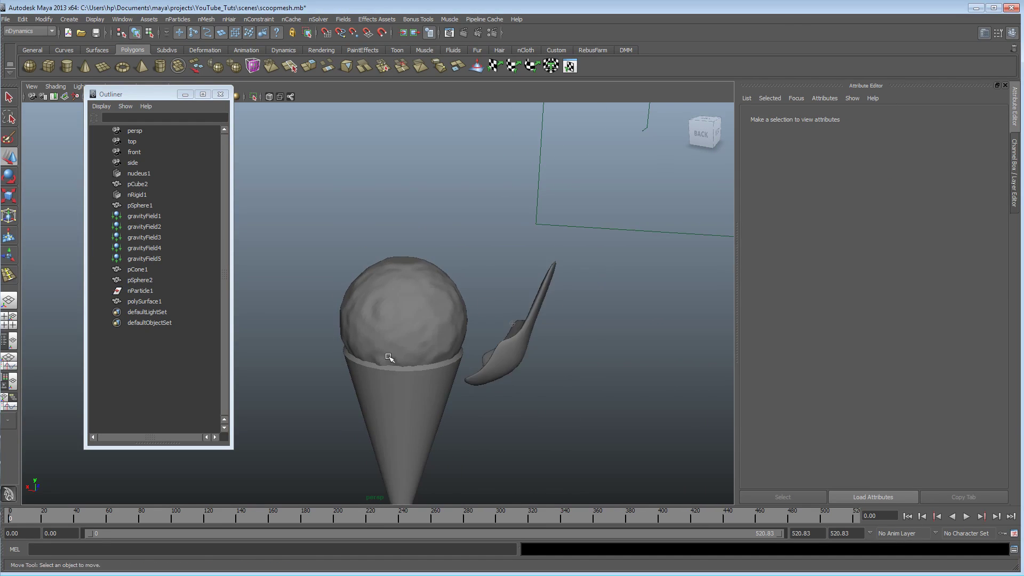
pyautogui.keyDown('alt'); pyautogui.moveTo(389, 357); pyautogui.dragTo(385, 307, button='middle'); pyautogui.keyUp('alt')
pyautogui.keyDown('alt'); pyautogui.moveTo(385, 306); pyautogui.dragTo(384, 311); pyautogui.keyUp('alt')
pyautogui.click(392, 328)
pyautogui.click(320, 50)
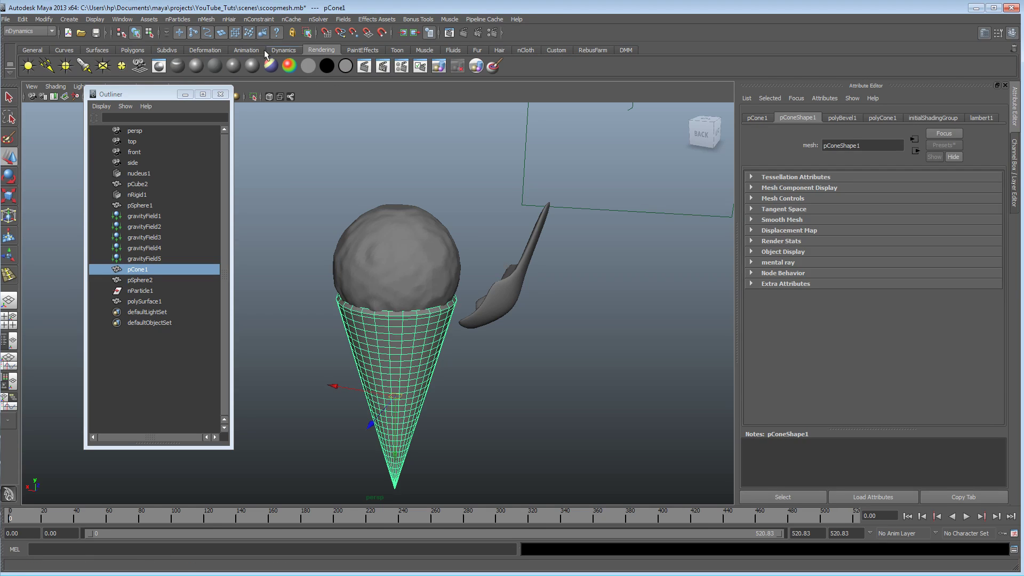
pyautogui.click(214, 66)
pyautogui.click(394, 244)
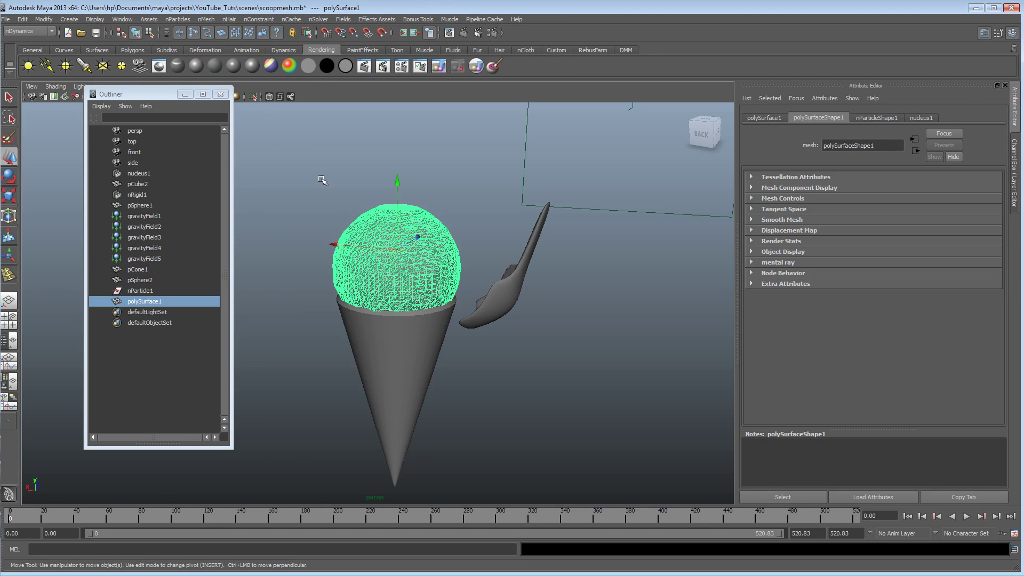
pyautogui.click(213, 67)
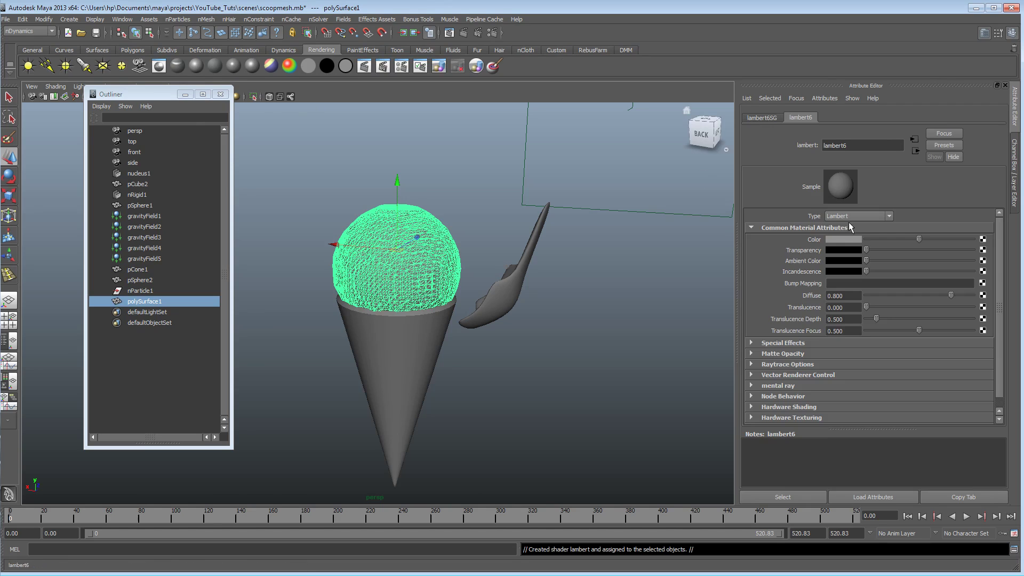
# Brighten the new Lambert material's Color to near white and deselect the mesh.
pyautogui.moveTo(878, 241); pyautogui.dragTo(959, 239)
pyautogui.click(608, 347)
pyautogui.keyDown('alt'); pyautogui.moveTo(608, 347); pyautogui.dragTo(515, 360); pyautogui.keyUp('alt')
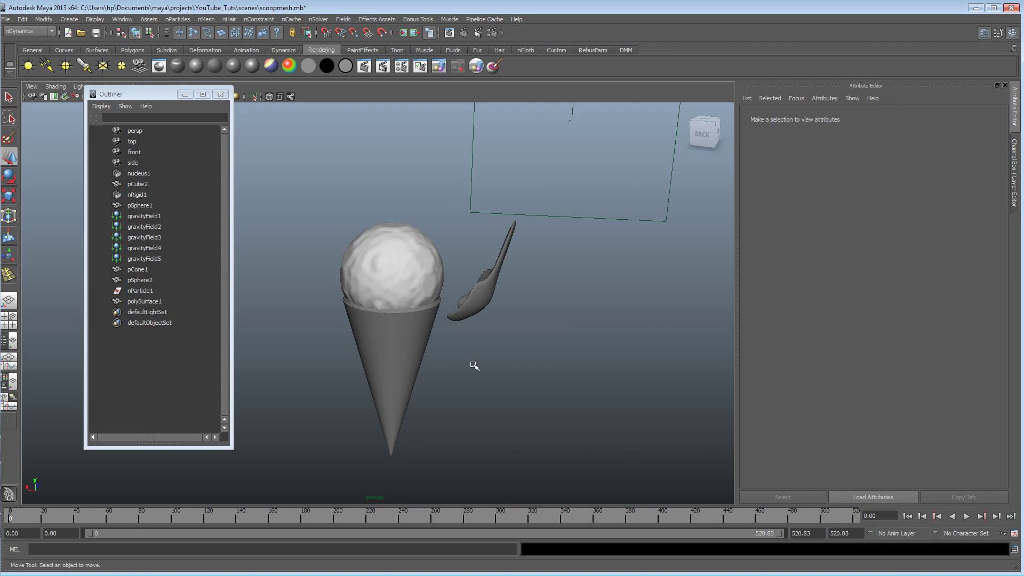
# Play the scoop simulation from frame 0 and stop it at frame 171.
pyautogui.click(966, 516)
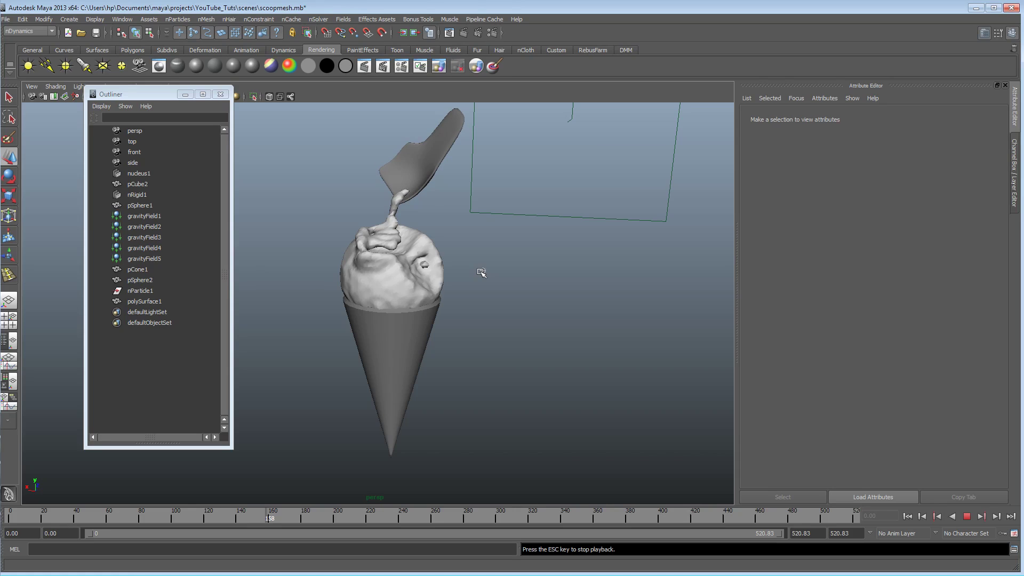
pyautogui.click(966, 516)
pyautogui.scroll(3, 420, 358)
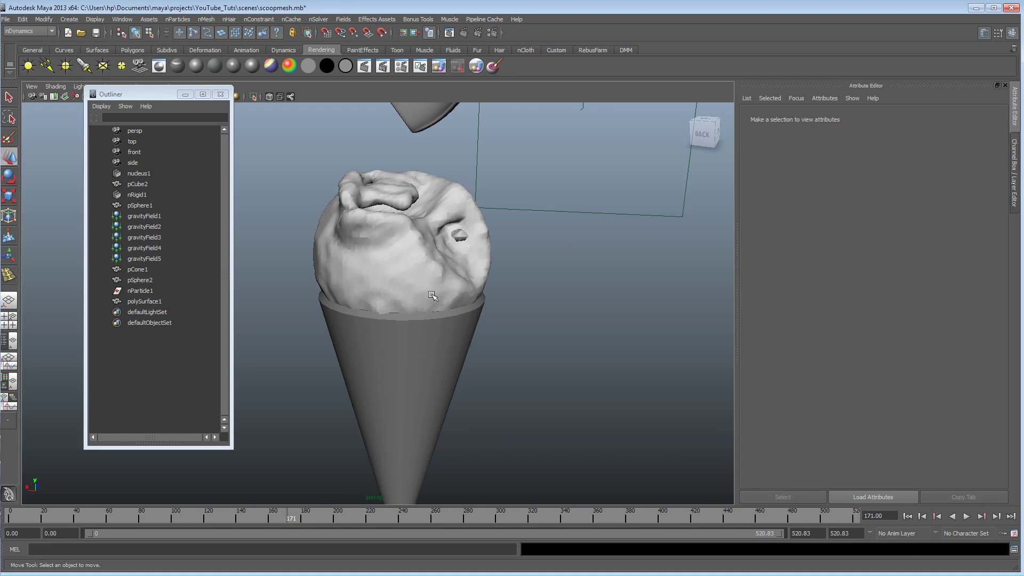
pyautogui.scroll(3, 430, 405)
# Examine the scooped ice cream mesh at frame 171 from several sides, including the curled top and the gouged side.
pyautogui.keyDown('alt'); pyautogui.moveTo(430, 405); pyautogui.dragTo(368, 404); pyautogui.keyUp('alt')
pyautogui.scroll(3, 517, 401)
pyautogui.keyDown('alt'); pyautogui.moveTo(517, 401); pyautogui.dragTo(397, 394); pyautogui.keyUp('alt')
pyautogui.keyDown('alt'); pyautogui.moveTo(397, 394); pyautogui.dragTo(504, 309, button='middle'); pyautogui.keyUp('alt')
pyautogui.scroll(-3, 505, 308)
pyautogui.moveTo(364, 320)
pyautogui.keyDown('alt'); pyautogui.mouseDown()
pyautogui.moveTo(459, 323)
pyautogui.moveTo(350, 333)
pyautogui.moveTo(365, 339)
pyautogui.mouseUp(); pyautogui.keyUp('alt')
pyautogui.scroll(-3, 377, 325)
pyautogui.keyDown('alt'); pyautogui.moveTo(364, 339); pyautogui.dragTo(443, 350, button='right'); pyautogui.keyUp('alt')
pyautogui.keyDown('alt'); pyautogui.moveTo(480, 351); pyautogui.dragTo(448, 352); pyautogui.keyUp('alt')
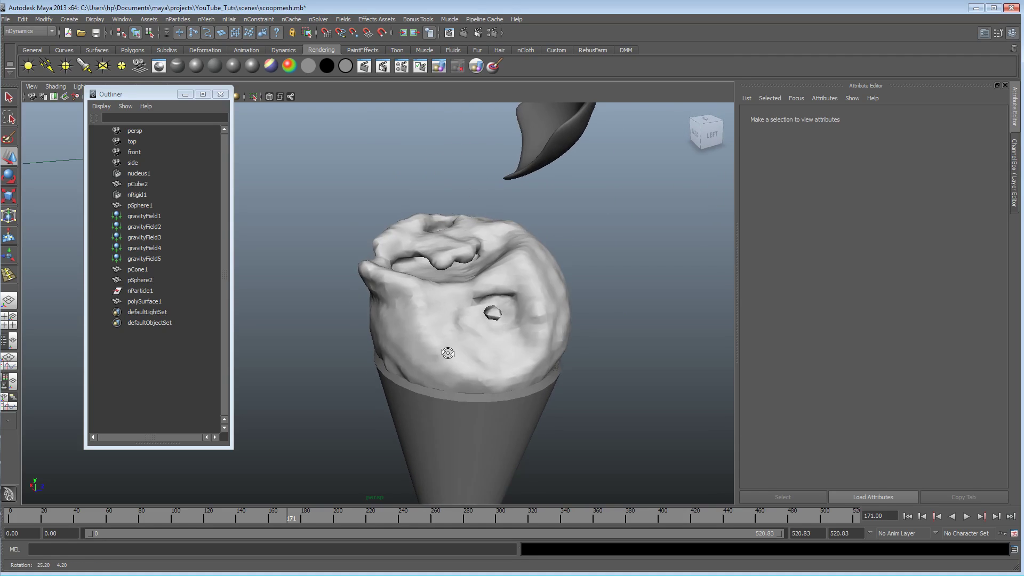
pyautogui.keyDown('alt'); pyautogui.moveTo(442, 352); pyautogui.dragTo(357, 345, button='right'); pyautogui.keyUp('alt')
pyautogui.keyDown('alt'); pyautogui.moveTo(356, 345); pyautogui.dragTo(429, 332); pyautogui.keyUp('alt')
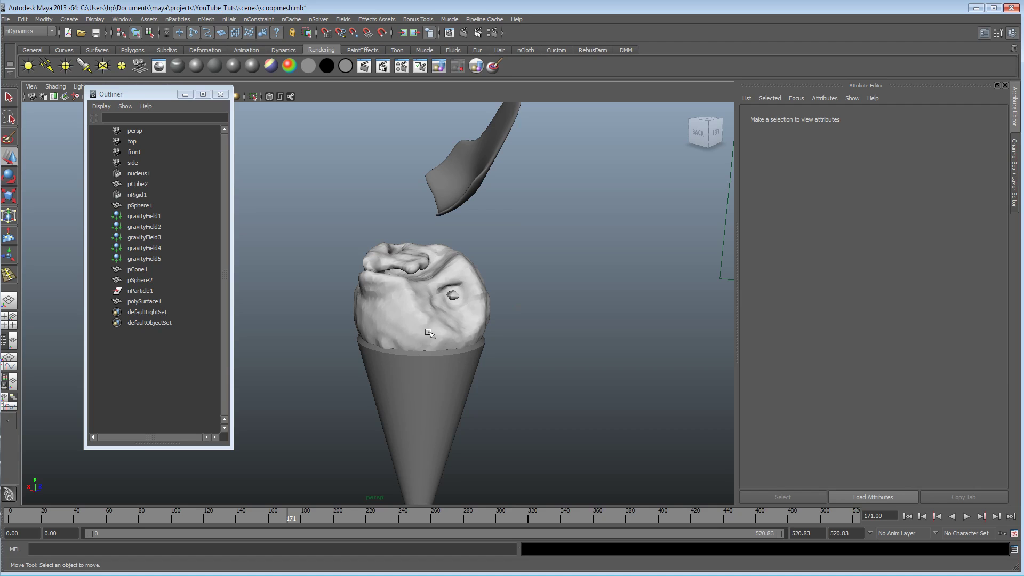
# Inspect the small hole, the ridges and the surface detail of the white mesh up close, and compare them with the whole cone.
pyautogui.scroll(4, 467, 293)
pyautogui.keyDown('alt'); pyautogui.moveTo(489, 265); pyautogui.dragTo(347, 296); pyautogui.keyUp('alt')
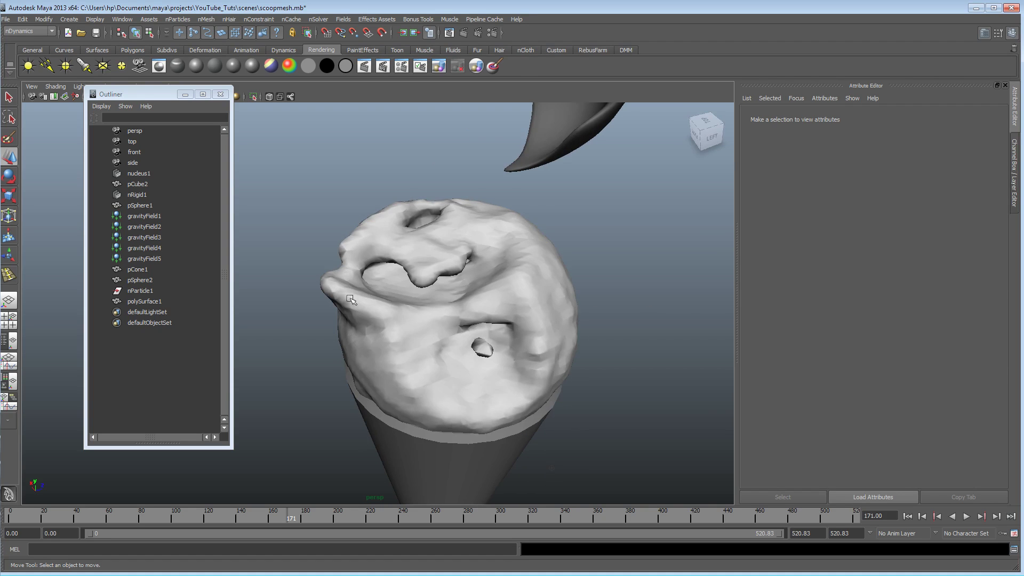
pyautogui.keyDown('alt'); pyautogui.moveTo(449, 284); pyautogui.dragTo(454, 245); pyautogui.keyUp('alt')
pyautogui.keyDown('alt'); pyautogui.moveTo(407, 295); pyautogui.dragTo(510, 288); pyautogui.keyUp('alt')
pyautogui.keyDown('alt'); pyautogui.moveTo(510, 245); pyautogui.dragTo(456, 290, button='right'); pyautogui.keyUp('alt')
pyautogui.keyDown('alt'); pyautogui.moveTo(456, 290); pyautogui.dragTo(426, 294); pyautogui.keyUp('alt')
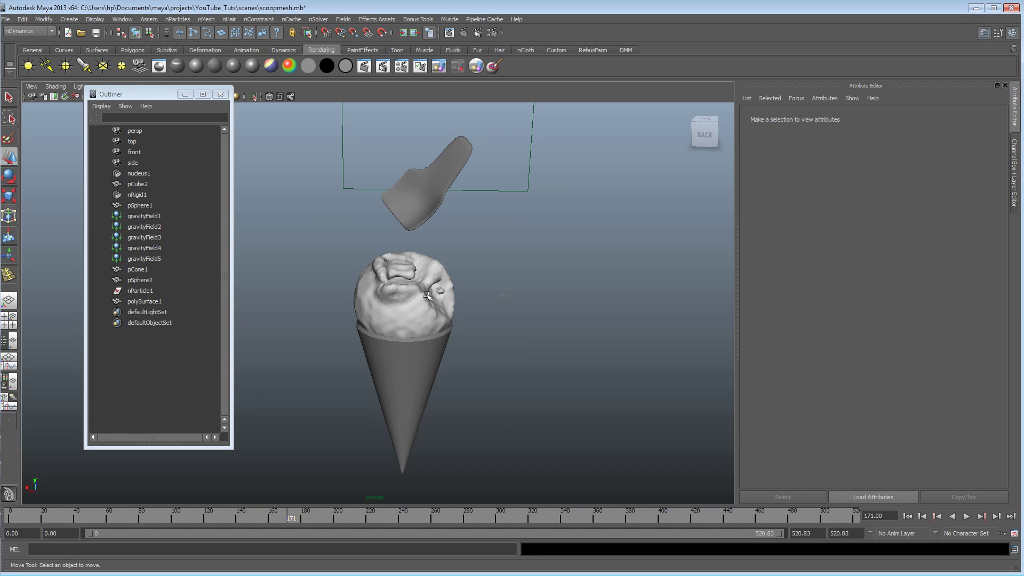
pyautogui.scroll(7, 426, 295)
pyautogui.keyDown('alt'); pyautogui.moveTo(424, 306); pyautogui.dragTo(279, 320); pyautogui.keyUp('alt')
pyautogui.scroll(-4, 279, 321)
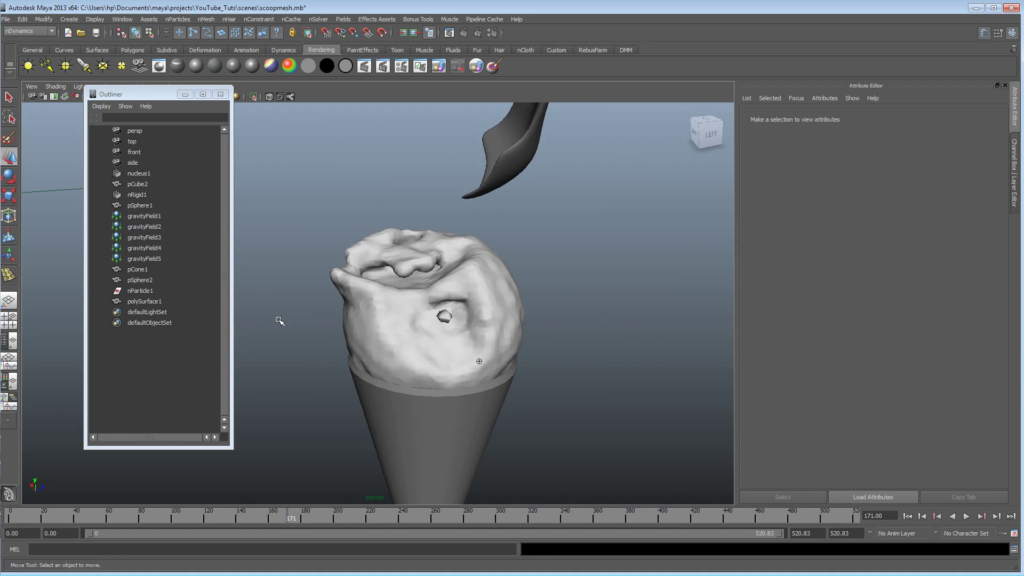
pyautogui.keyDown('alt'); pyautogui.moveTo(419, 321); pyautogui.dragTo(442, 321); pyautogui.keyUp('alt')
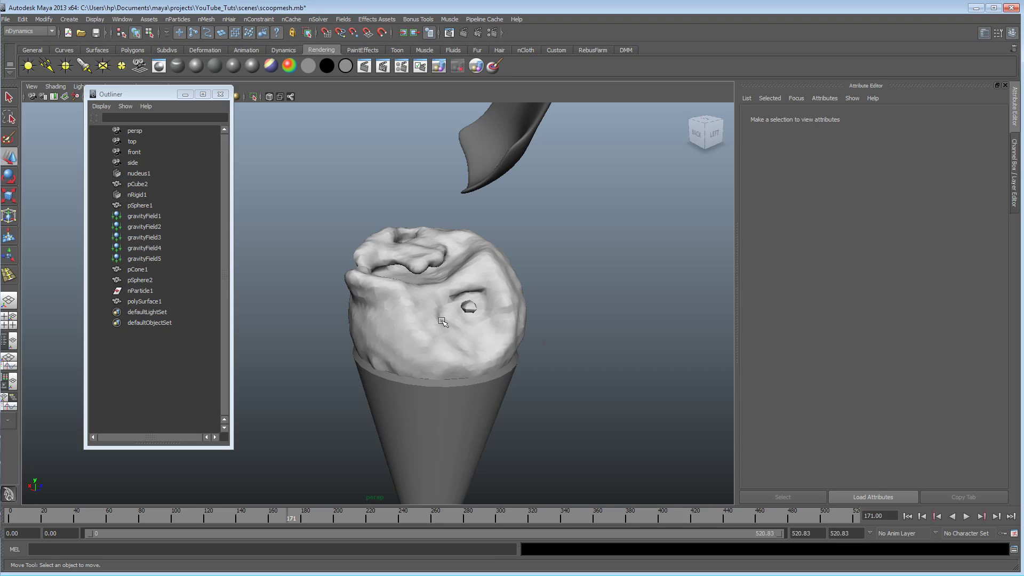